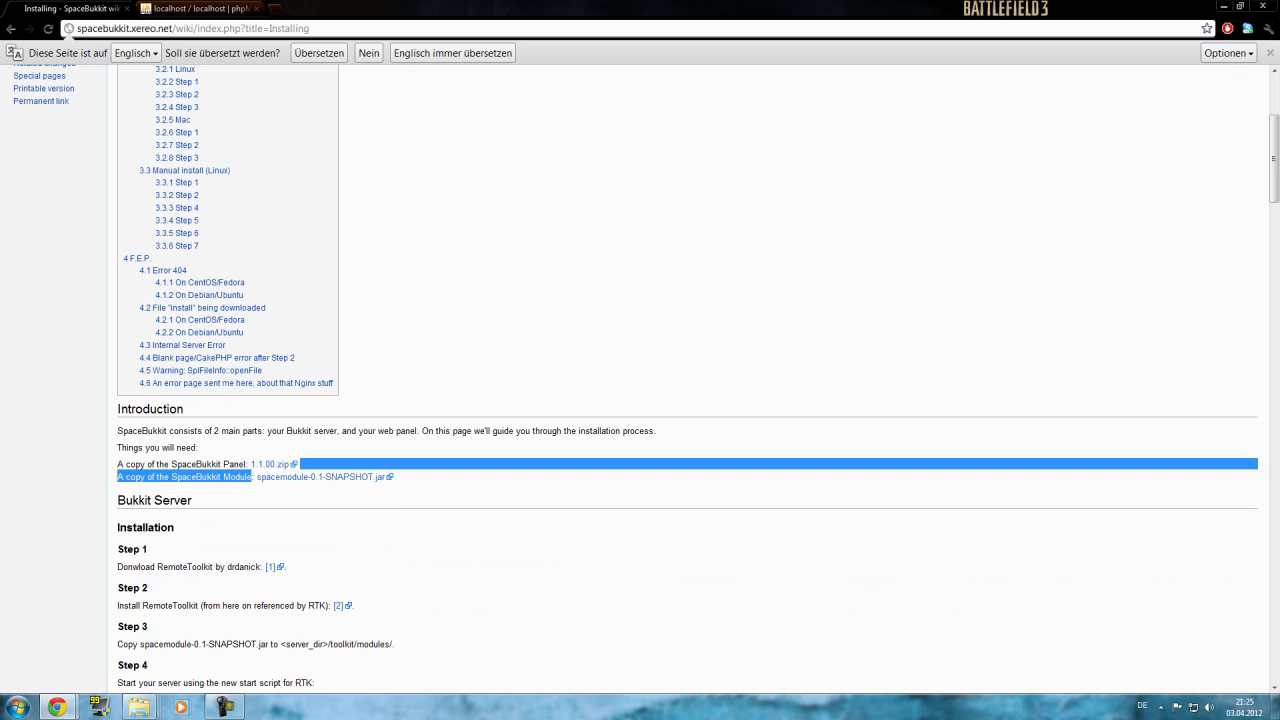
Open the RemoteToolkit R10 a13 forum thread from the Step 1 link on the Installing wiki page.
{"action": "left_click_drag", "start_coordinate": [388, 477], "coordinate": [255, 477]}
{"action": "left_click_drag", "start_coordinate": [288, 567], "coordinate": [266, 567]}
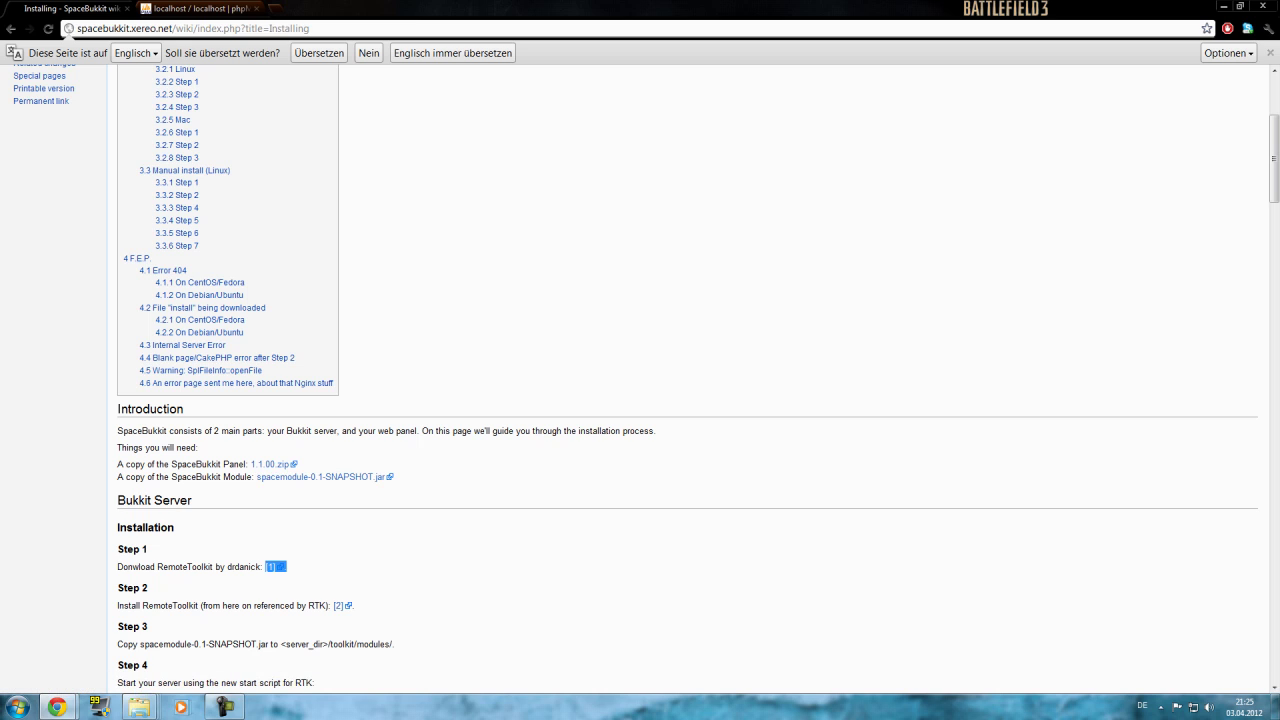
{"action": "key", "text": "Return"}
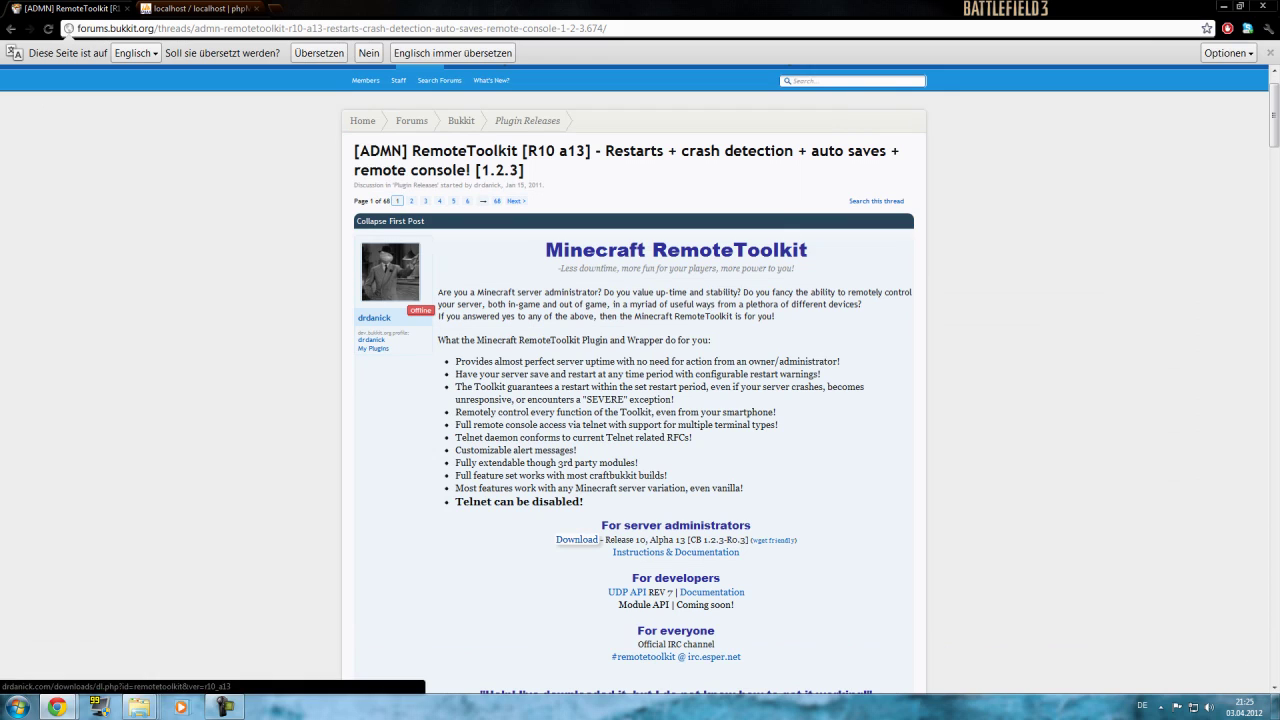
Return from the RemoteToolkit thread to the SpaceBukkit home page.
{"action": "left_click_drag", "start_coordinate": [555, 539], "coordinate": [597, 539]}
{"action": "left_click", "coordinate": [597, 539]}
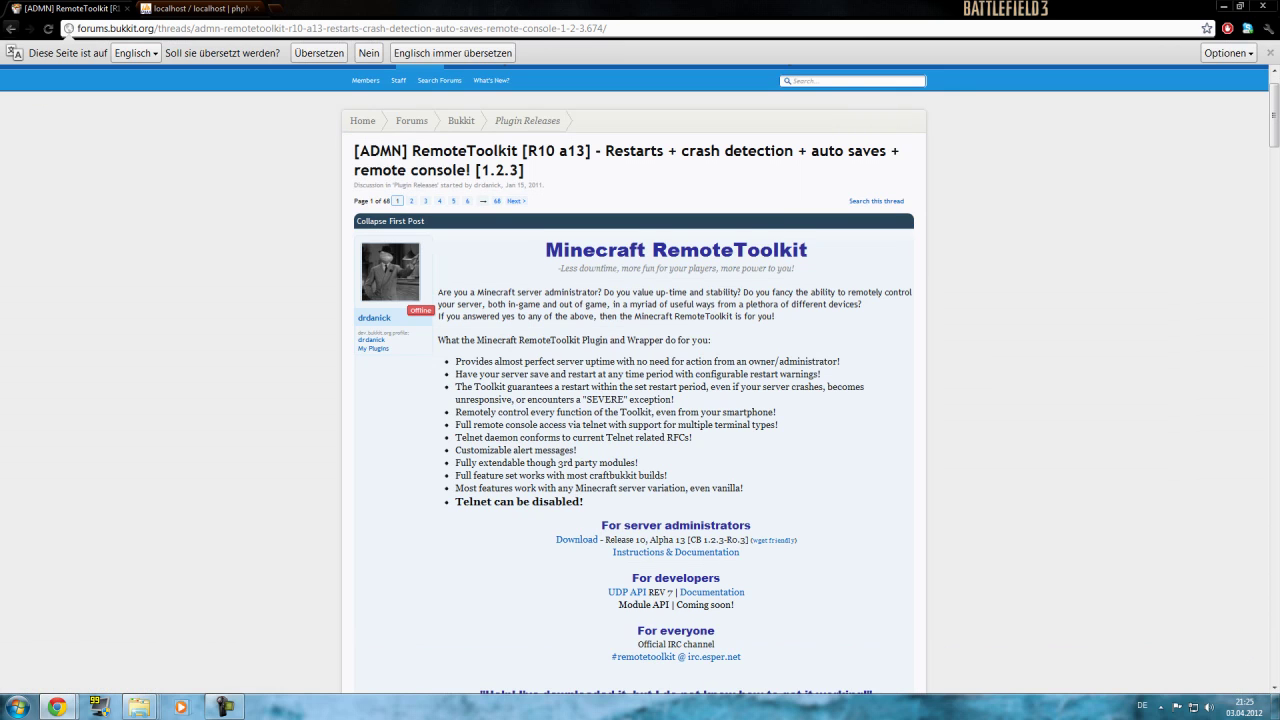
{"action": "left_click", "coordinate": [10, 28]}
{"action": "left_click", "coordinate": [10, 28]}
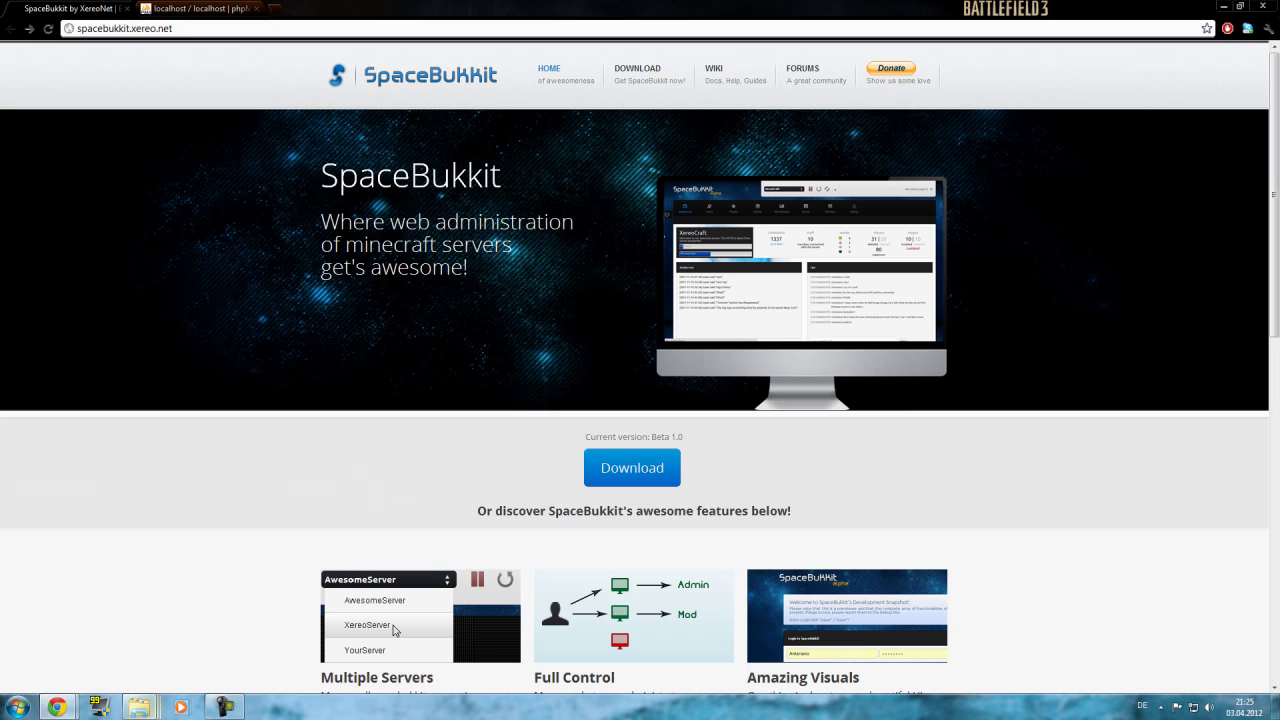
Open a Windows Explorer window listing the computer's drives.
{"action": "key", "text": "super"}
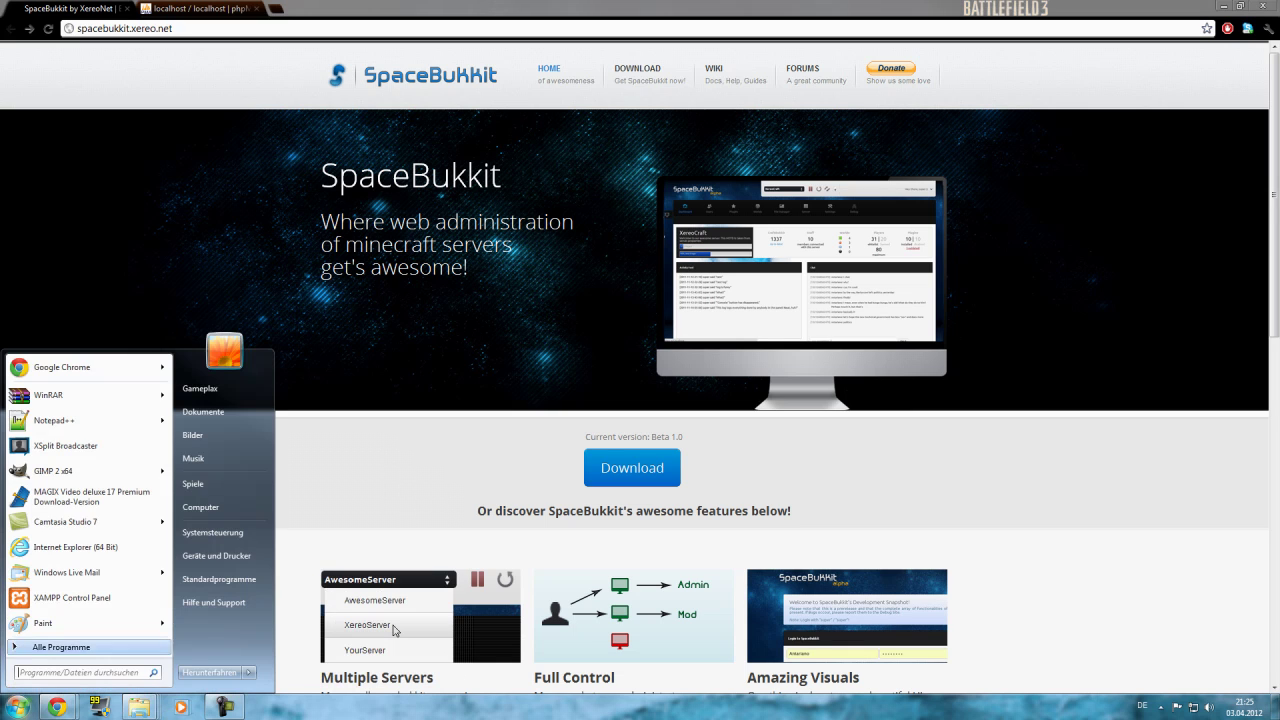
{"action": "key", "text": "super"}
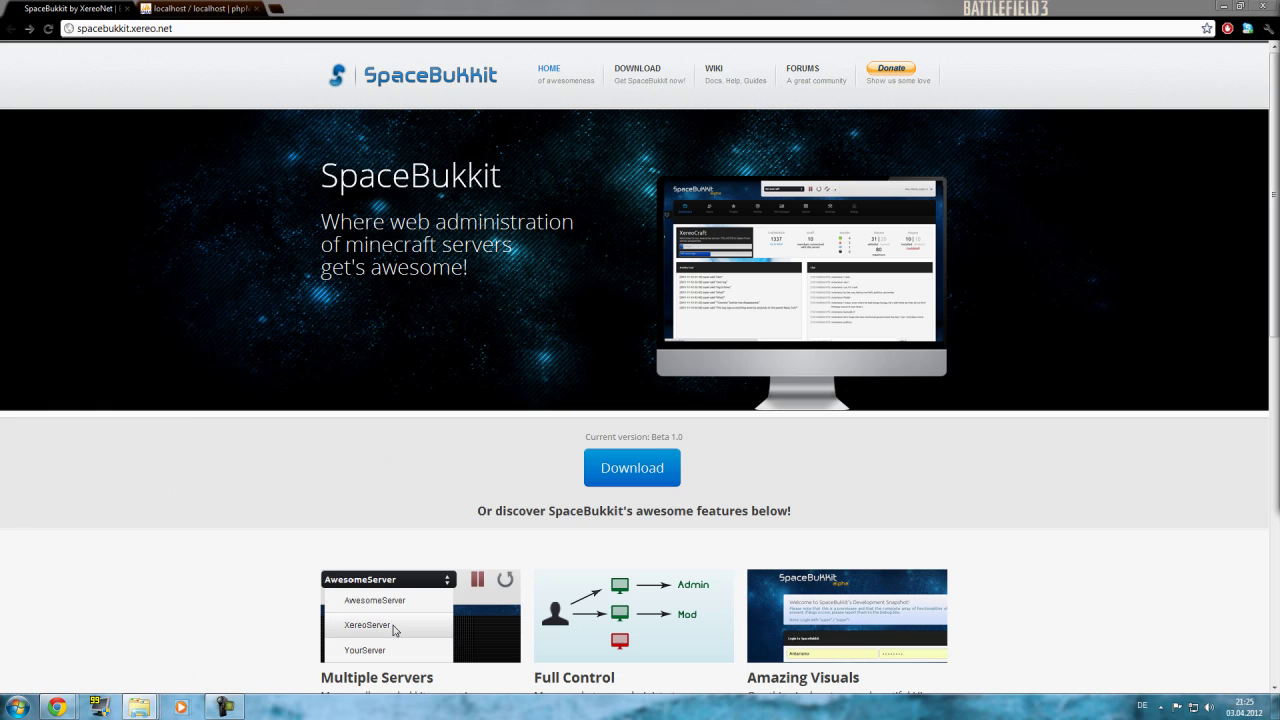
{"action": "key", "text": "super+e"}
Navigate to C:\xampp\htdocs, keeping a single maximized htdocs window.
{"action": "key", "text": "Down"}
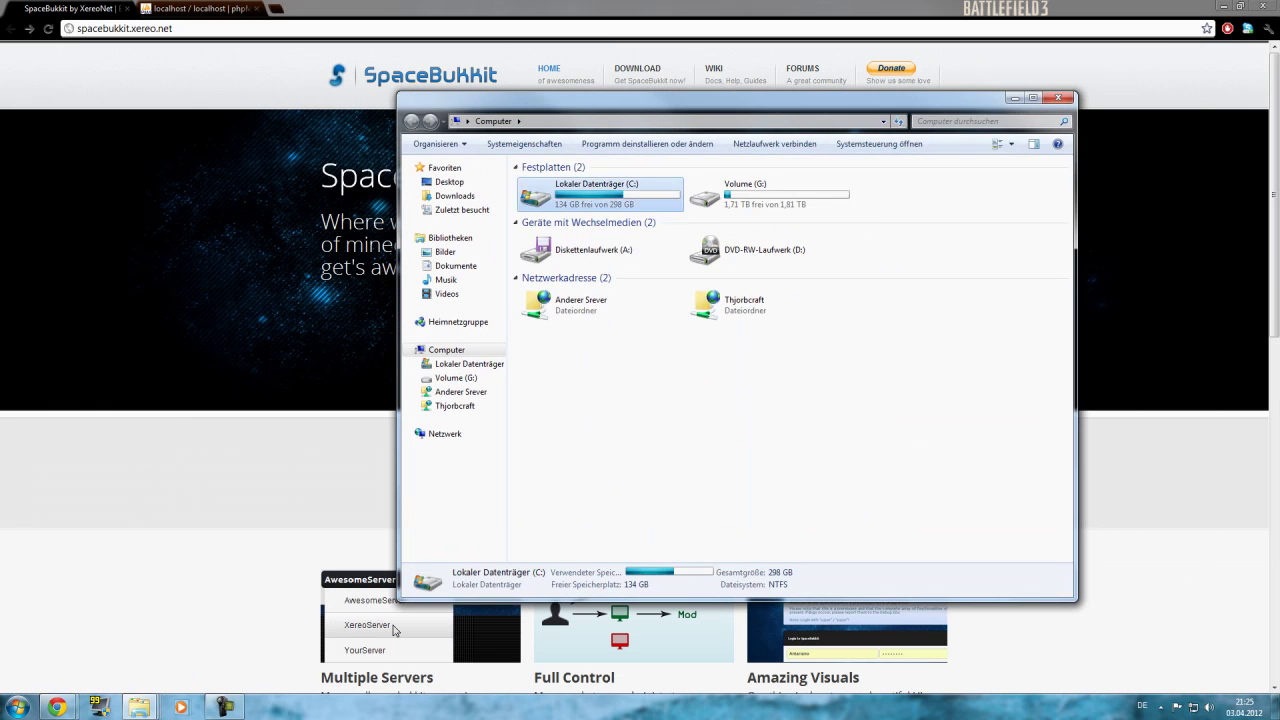
{"action": "key", "text": "Return"}
{"action": "key", "text": "Down"}
{"action": "key", "text": "Down"}
{"action": "key", "text": "Down"}
{"action": "key", "text": "Down"}
{"action": "key", "text": "Down"}
{"action": "key", "text": "Down"}
{"action": "key", "text": "Down"}
{"action": "key", "text": "Down"}
{"action": "key", "text": "Down"}
{"action": "key", "text": "Down"}
{"action": "key", "text": "Down"}
{"action": "key", "text": "Return"}
{"action": "key", "text": "Up"}
{"action": "key", "text": "Up"}
{"action": "key", "text": "Up"}
{"action": "key", "text": "Up"}
{"action": "key", "text": "Up"}
{"action": "key", "text": "Up"}
{"action": "key", "text": "Up"}
{"action": "key", "text": "Up"}
{"action": "key", "text": "Up"}
{"action": "key", "text": "Up"}
{"action": "key", "text": "Up"}
{"action": "key", "text": "Up"}
{"action": "key", "text": "Down"}
{"action": "key", "text": "Return"}
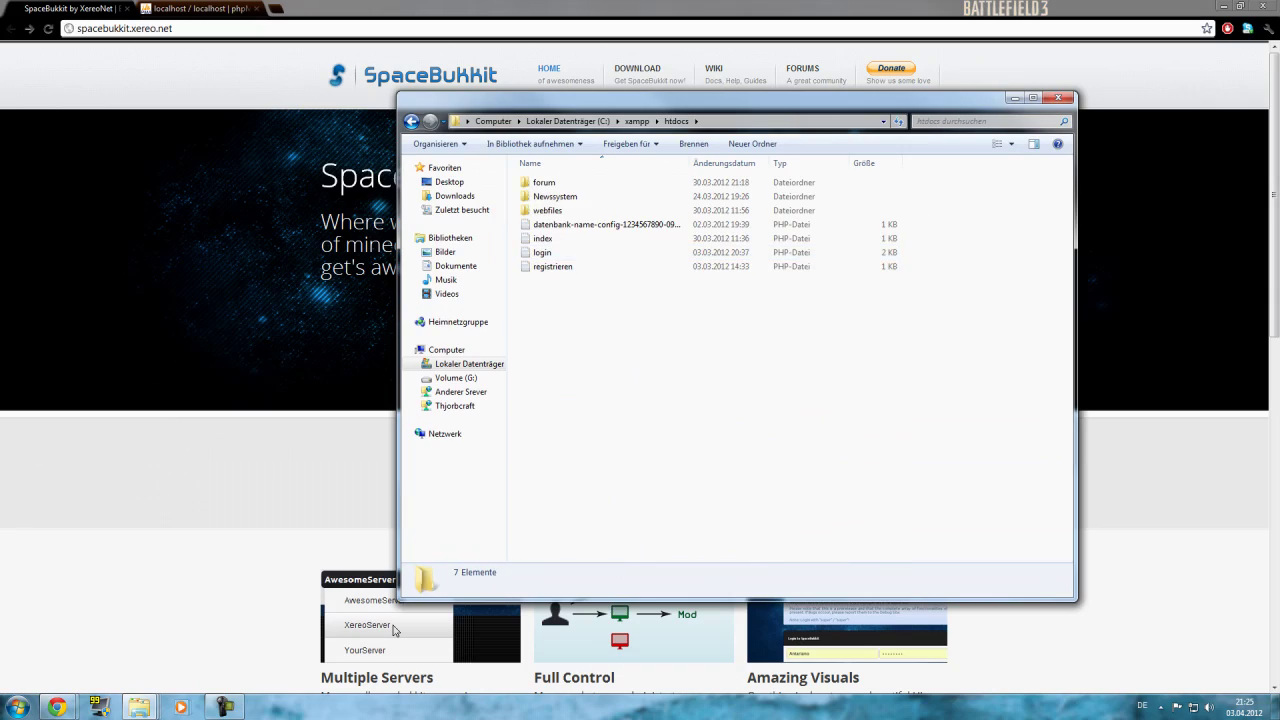
{"action": "key", "text": "super+3"}
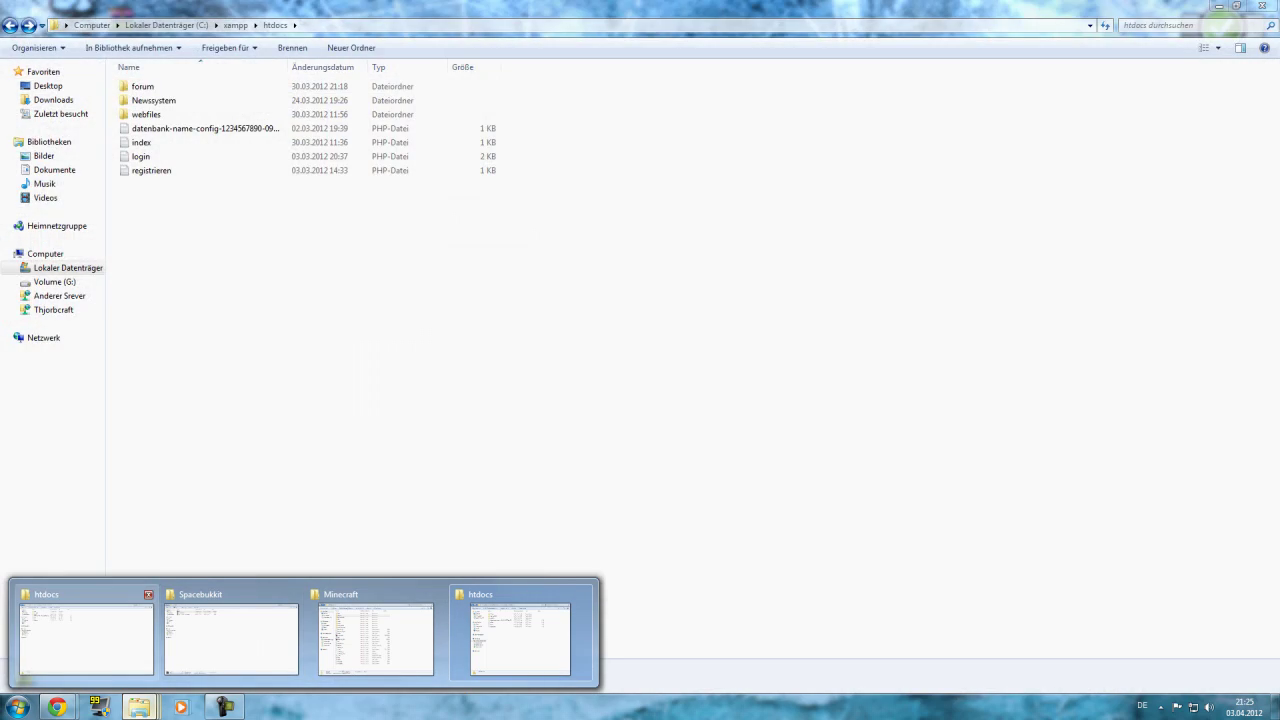
{"action": "left_click", "coordinate": [148, 594]}
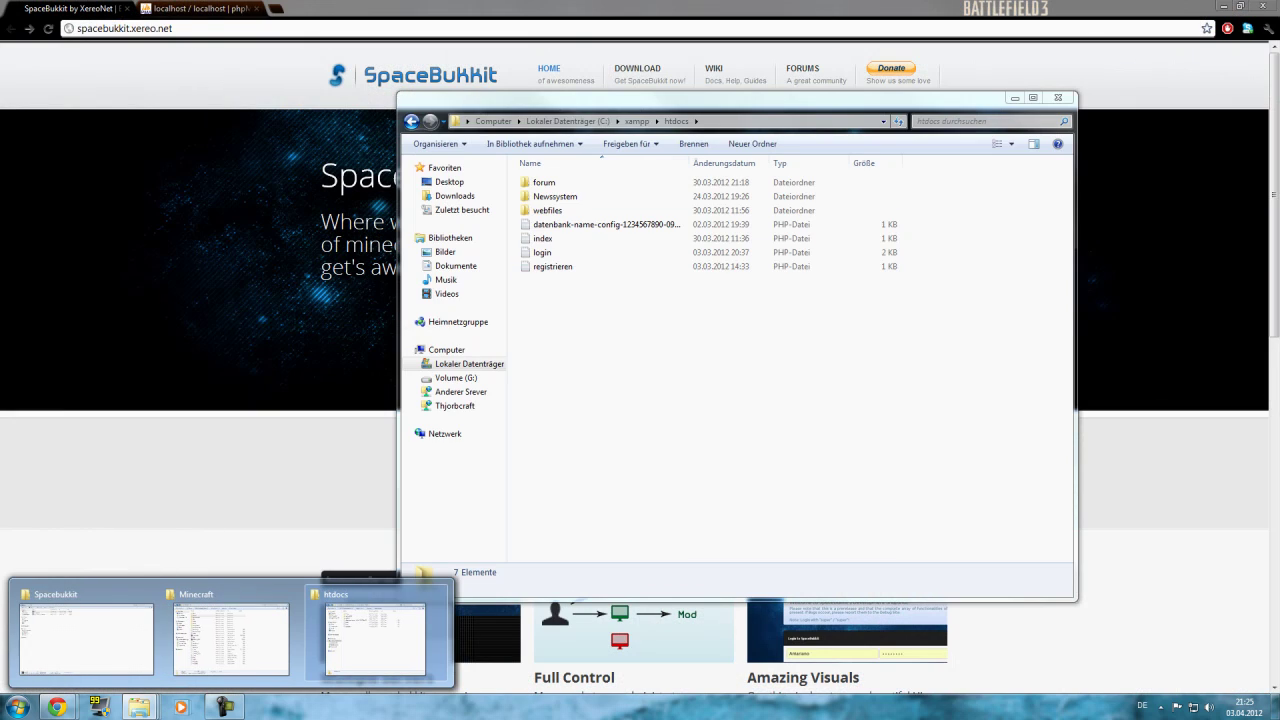
{"action": "left_click", "coordinate": [375, 640]}
{"action": "key", "text": "super+Up"}
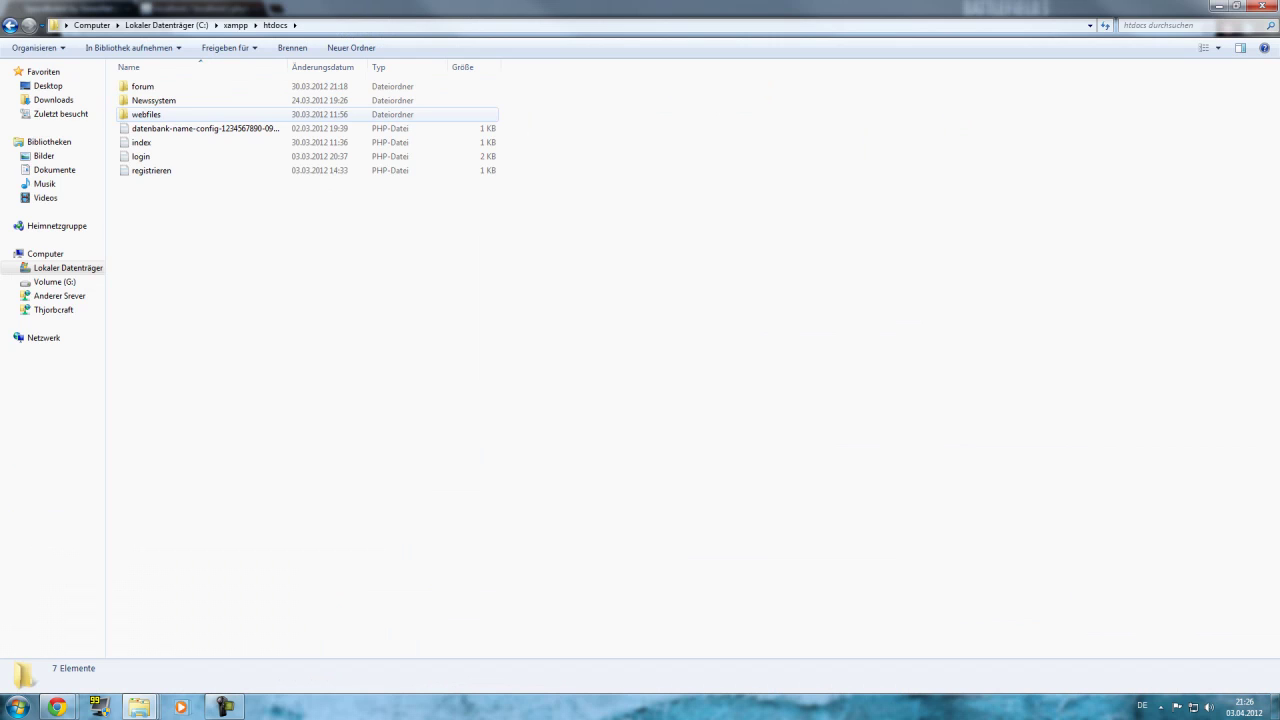
Add a new folder named 'Spacebukkit' alongside forum, Newssystem and webfiles in htdocs.
{"action": "left_click", "coordinate": [187, 170]}
{"action": "left_click", "coordinate": [188, 214]}
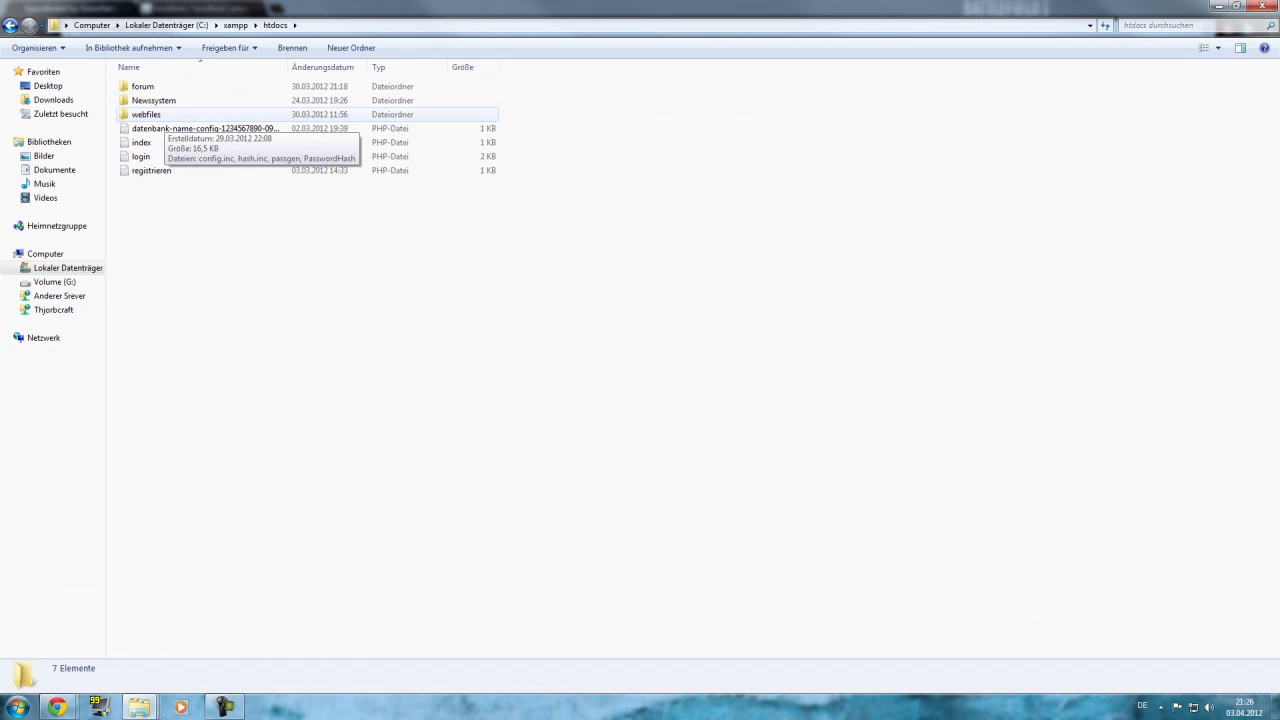
{"action": "double_click", "coordinate": [150, 114]}
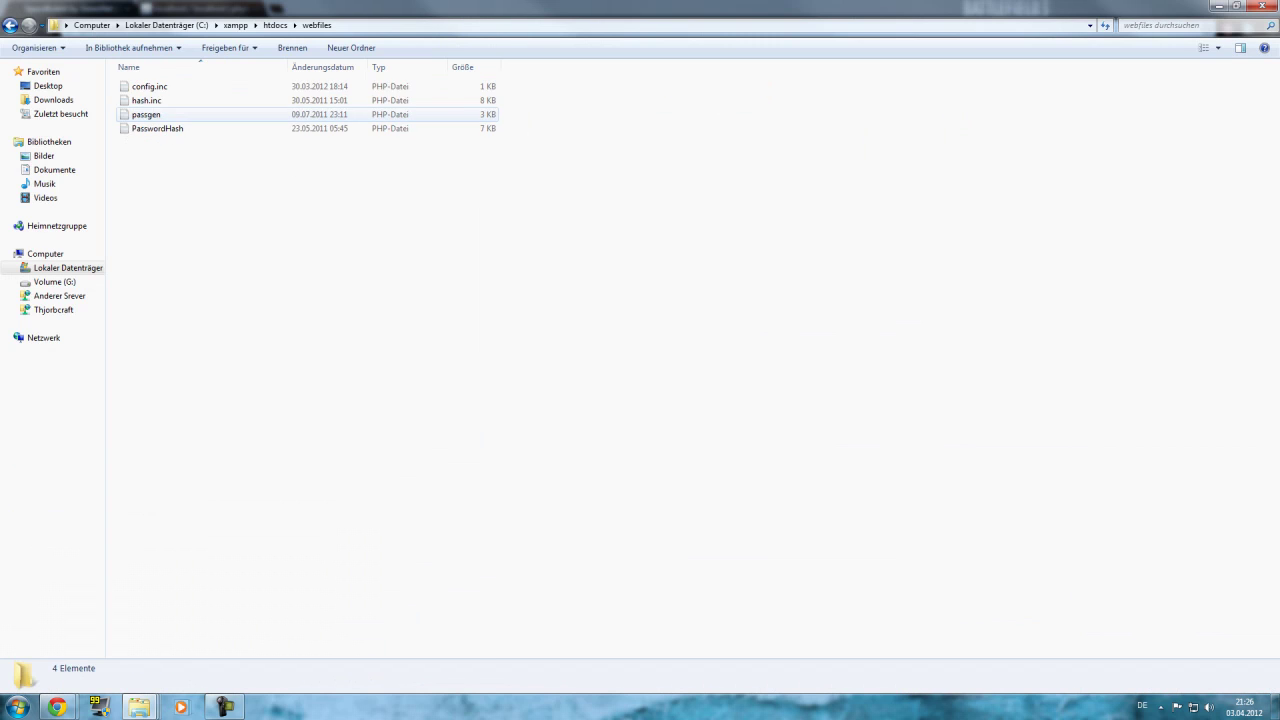
{"action": "key", "text": "BackSpace"}
{"action": "right_click", "coordinate": [191, 284]}
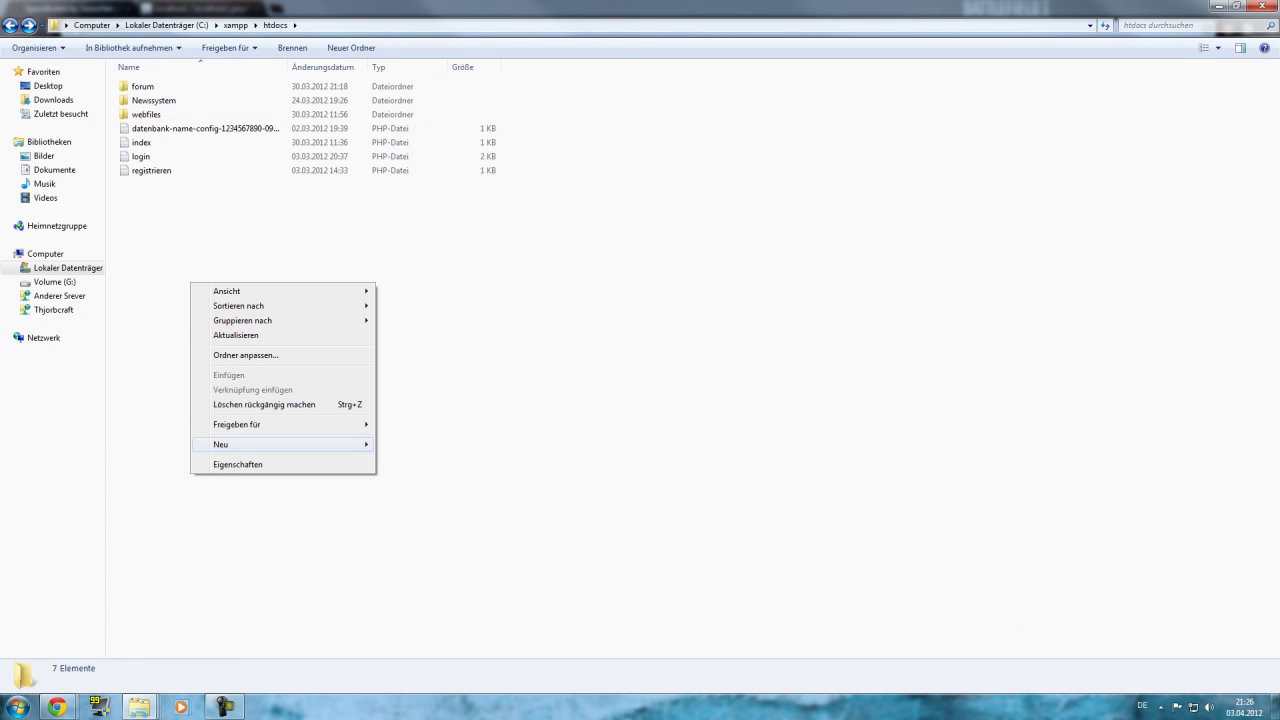
{"action": "mouse_move", "coordinate": [330, 444]}
{"action": "left_click", "coordinate": [405, 444]}
{"action": "type", "text": "Space"}
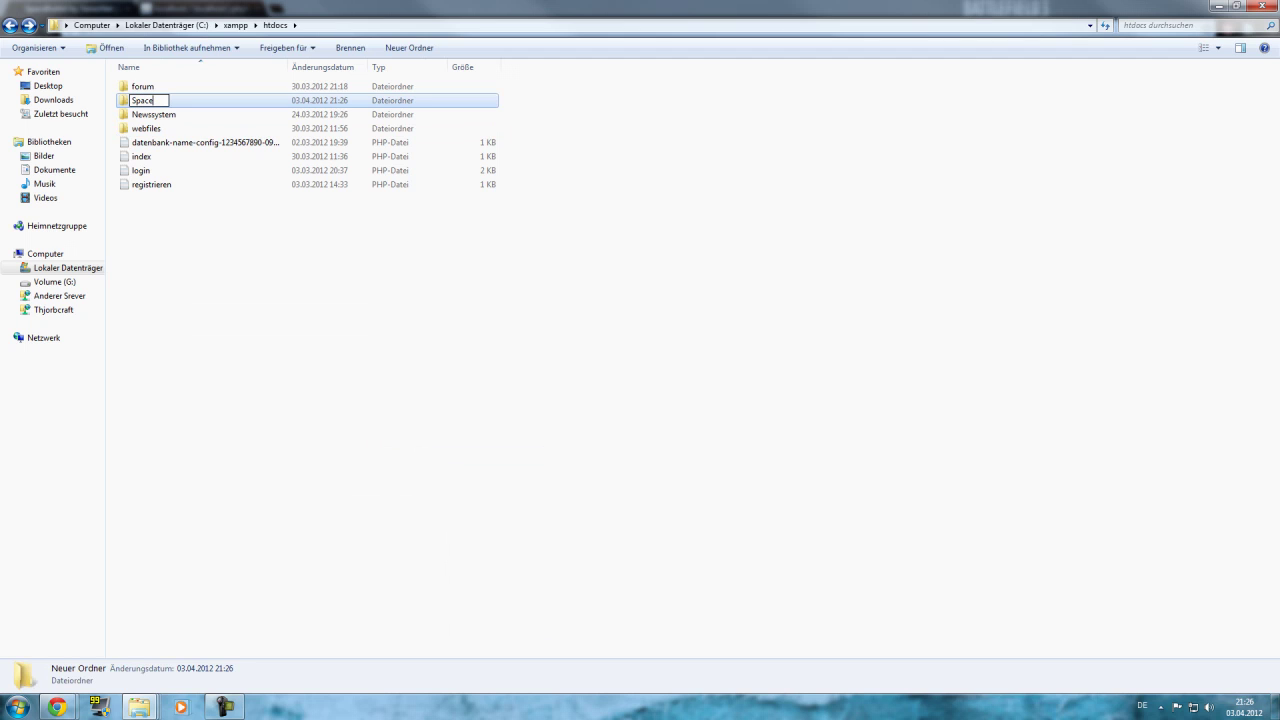
{"action": "type", "text": "bukkit"}
{"action": "key", "text": "Return"}
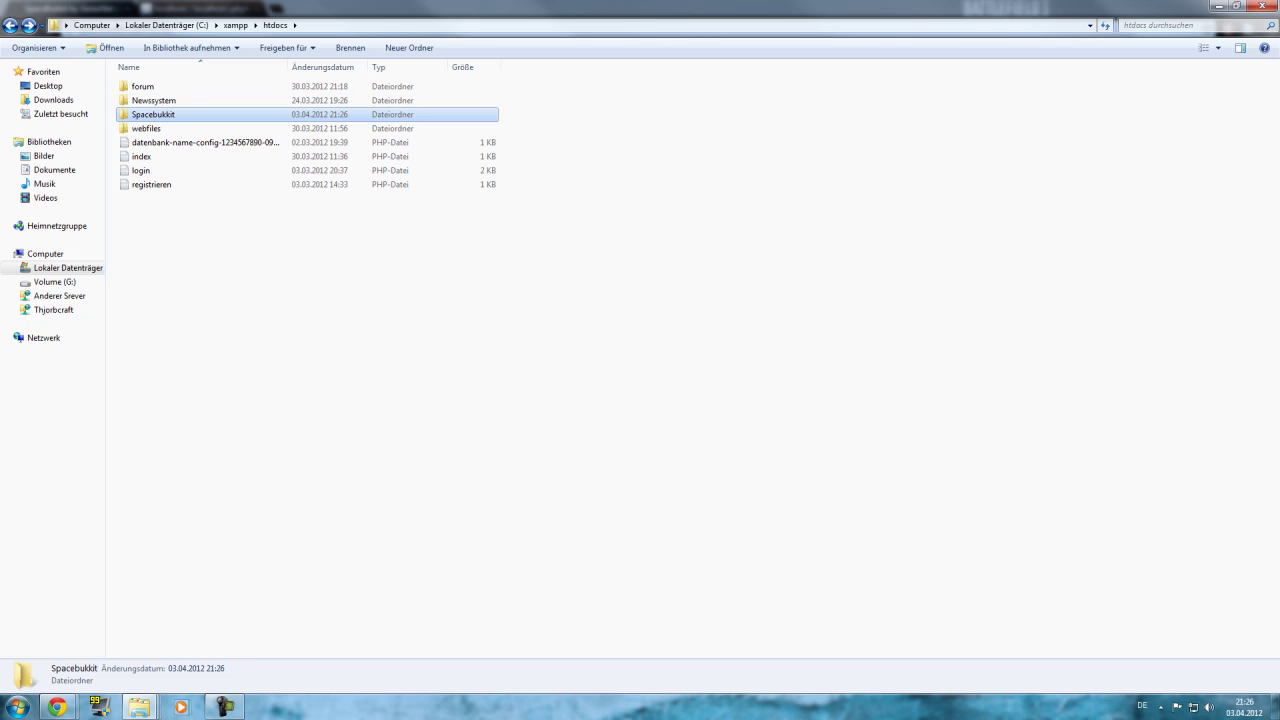
Create a new folder named 'Minecraft' in htdocs.
{"action": "right_click", "coordinate": [351, 387]}
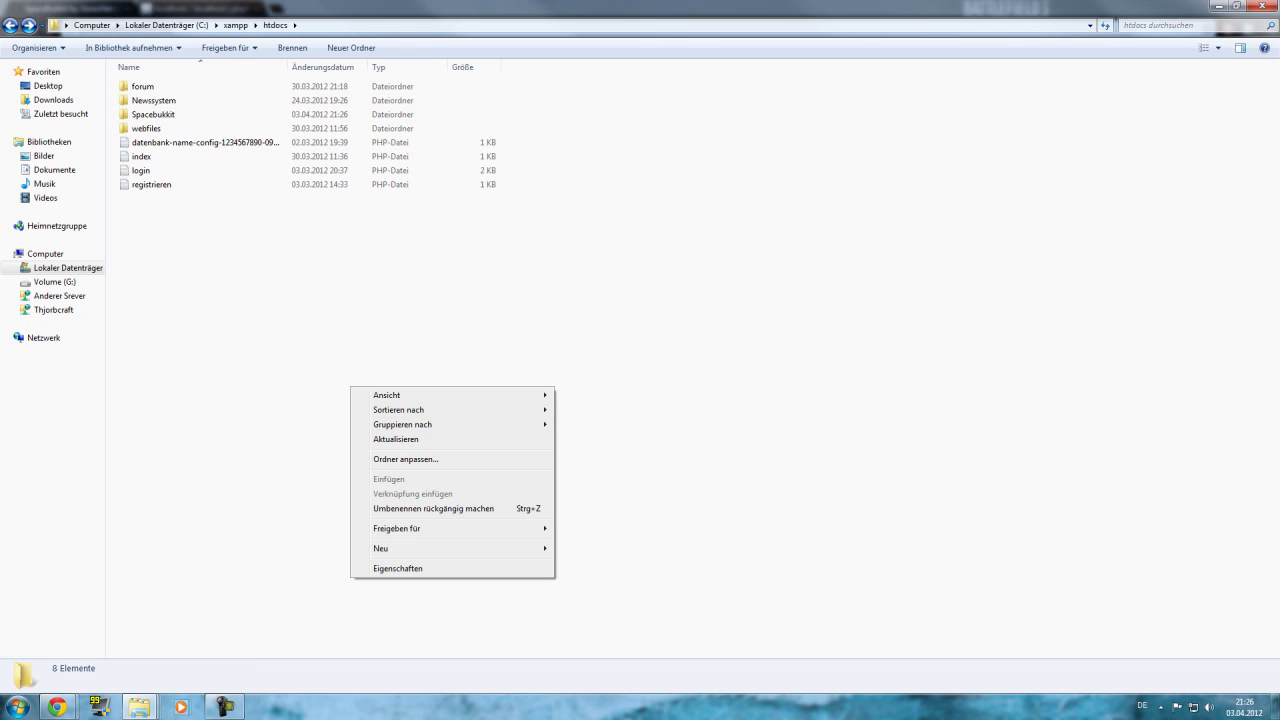
{"action": "mouse_move", "coordinate": [540, 548]}
{"action": "left_click", "coordinate": [577, 367]}
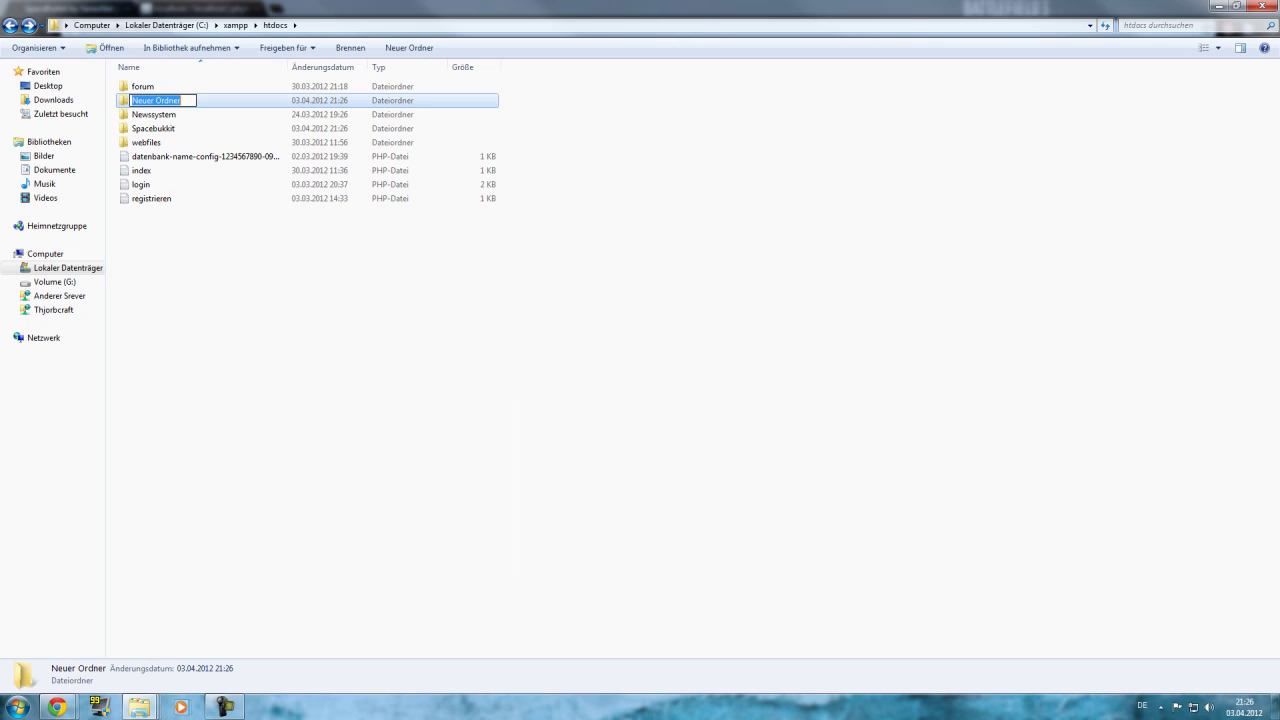
{"action": "type", "text": "Min"}
{"action": "key", "text": "Return"}
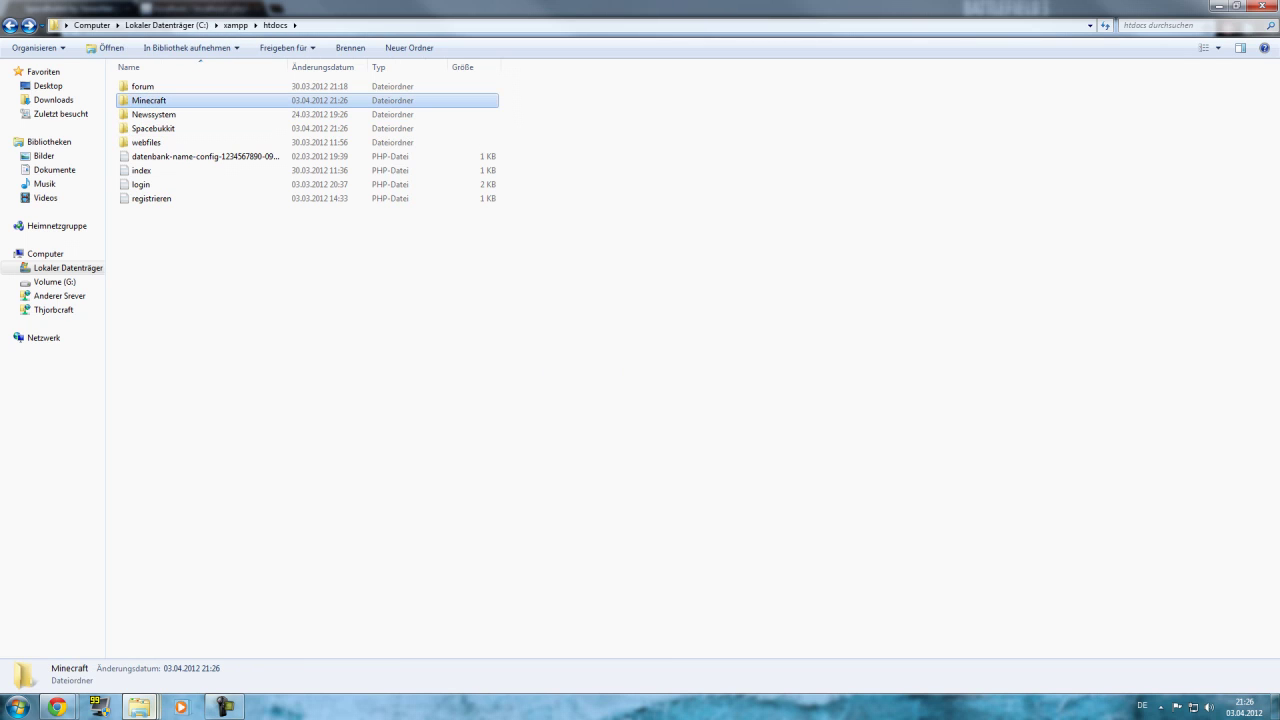
Copy the Minecraft server files, including craftbukkit and Start, into the Minecraft folder.
{"action": "mouse_move", "coordinate": [140, 706]}
{"action": "left_click", "coordinate": [230, 630]}
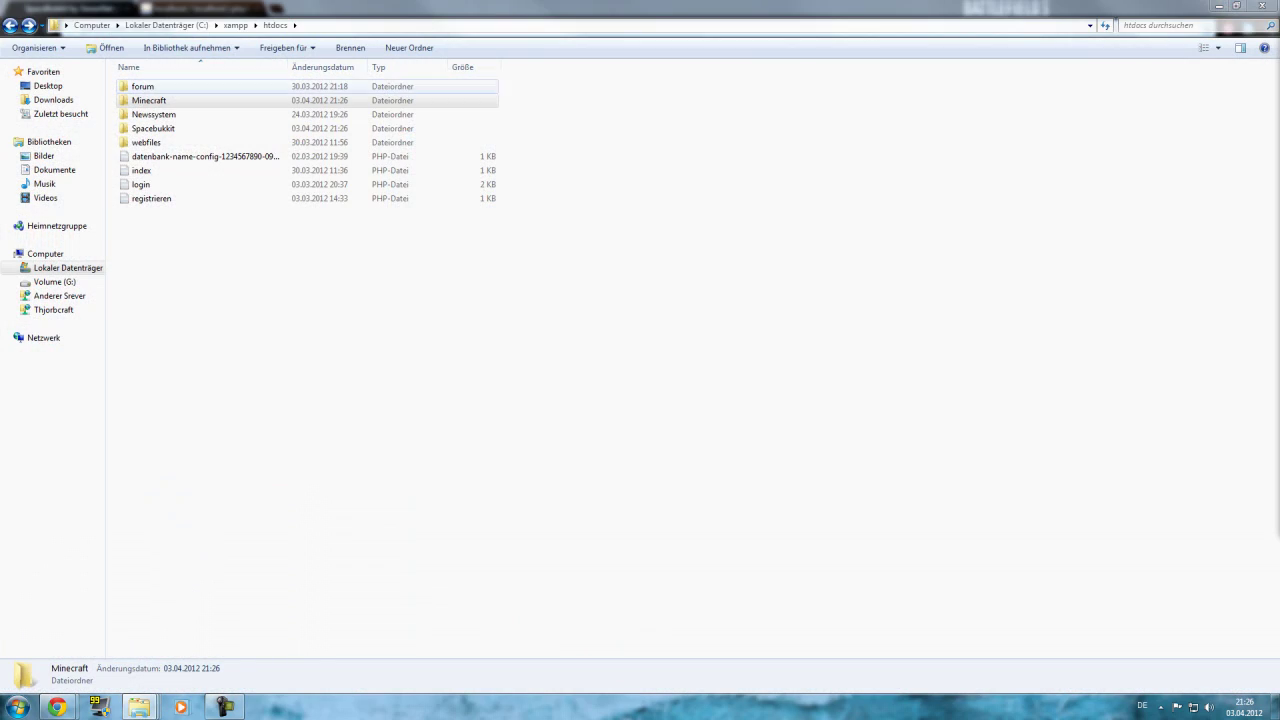
{"action": "double_click", "coordinate": [148, 100]}
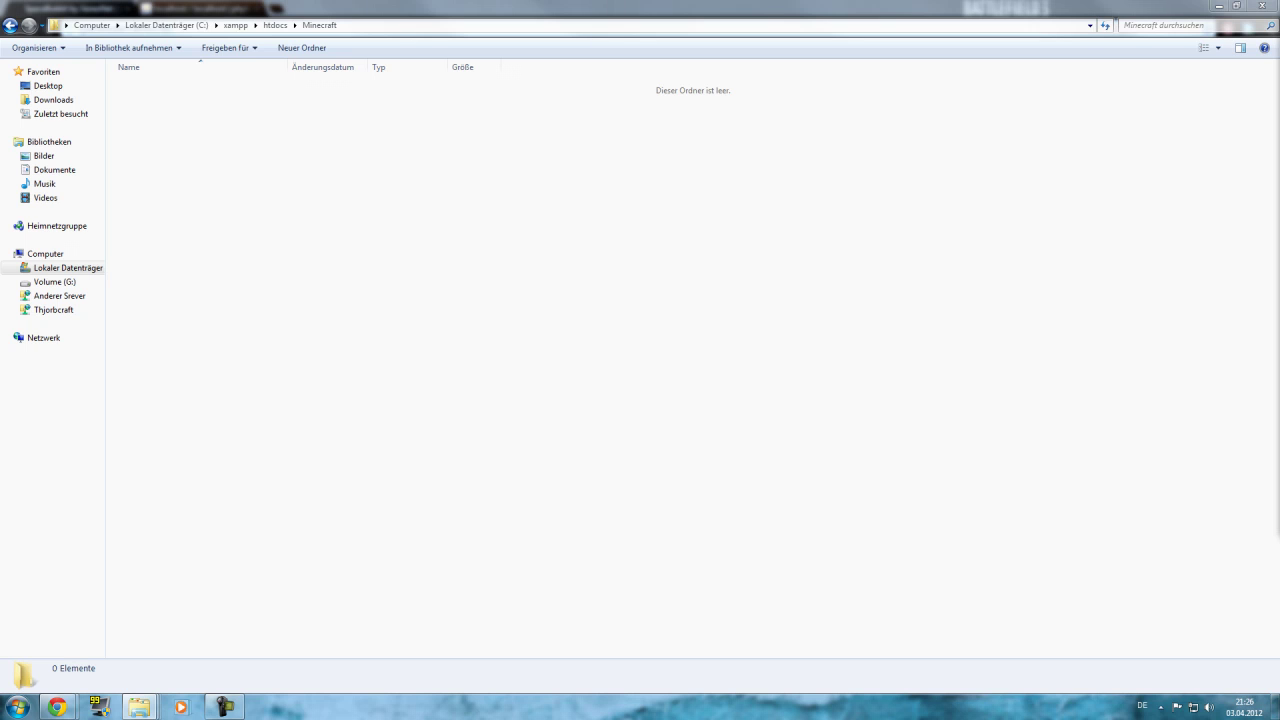
{"action": "left_click_drag", "start_coordinate": [520, 378], "coordinate": [520, 378]}
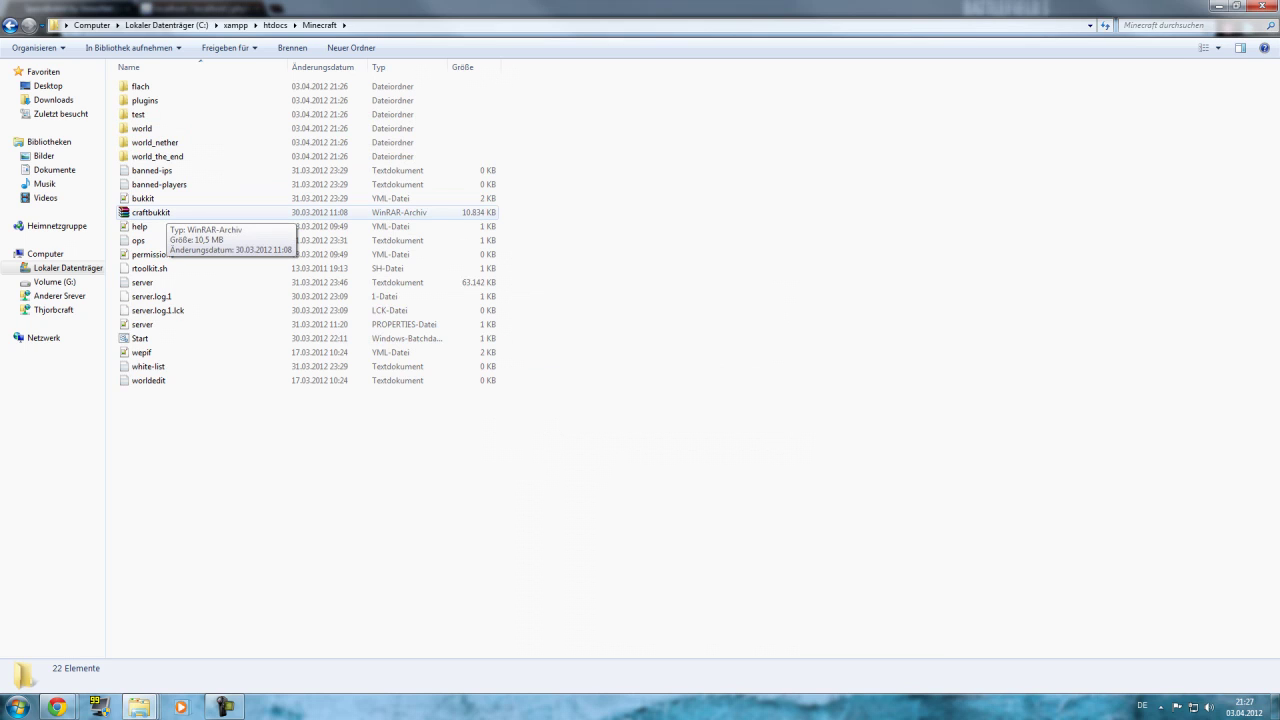
{"action": "left_click", "coordinate": [155, 212]}
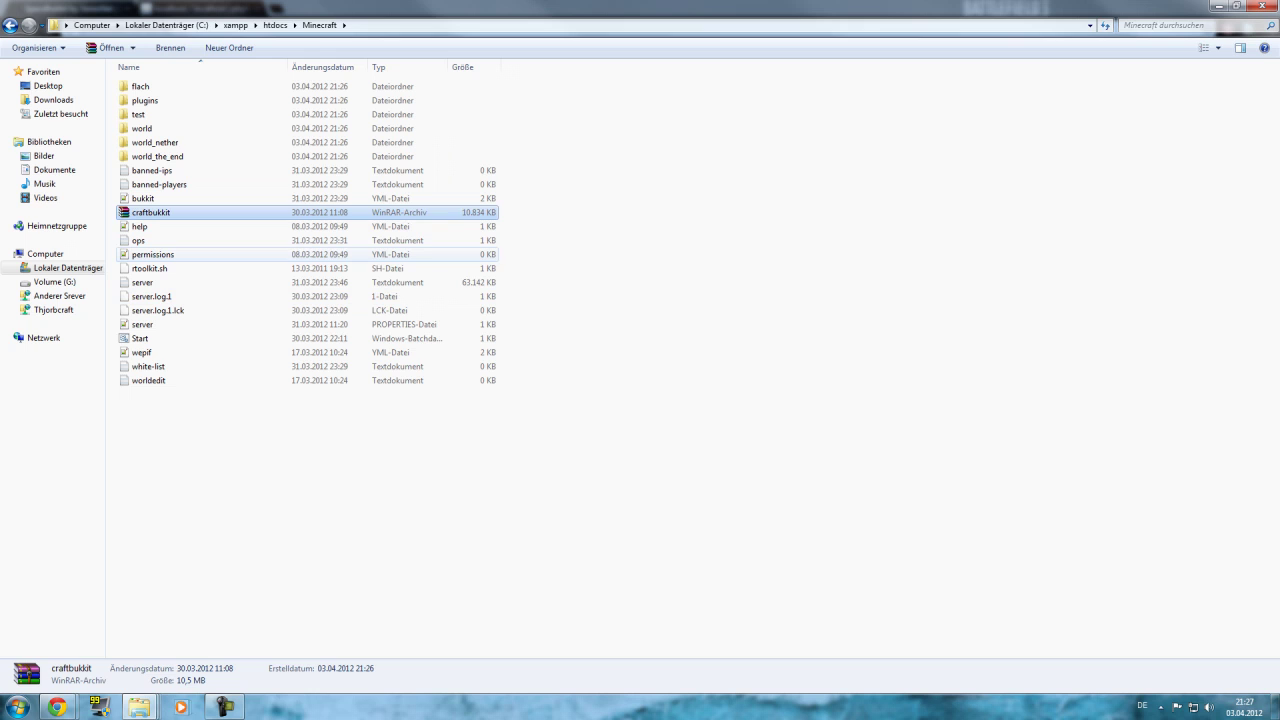
{"action": "left_click", "coordinate": [139, 707]}
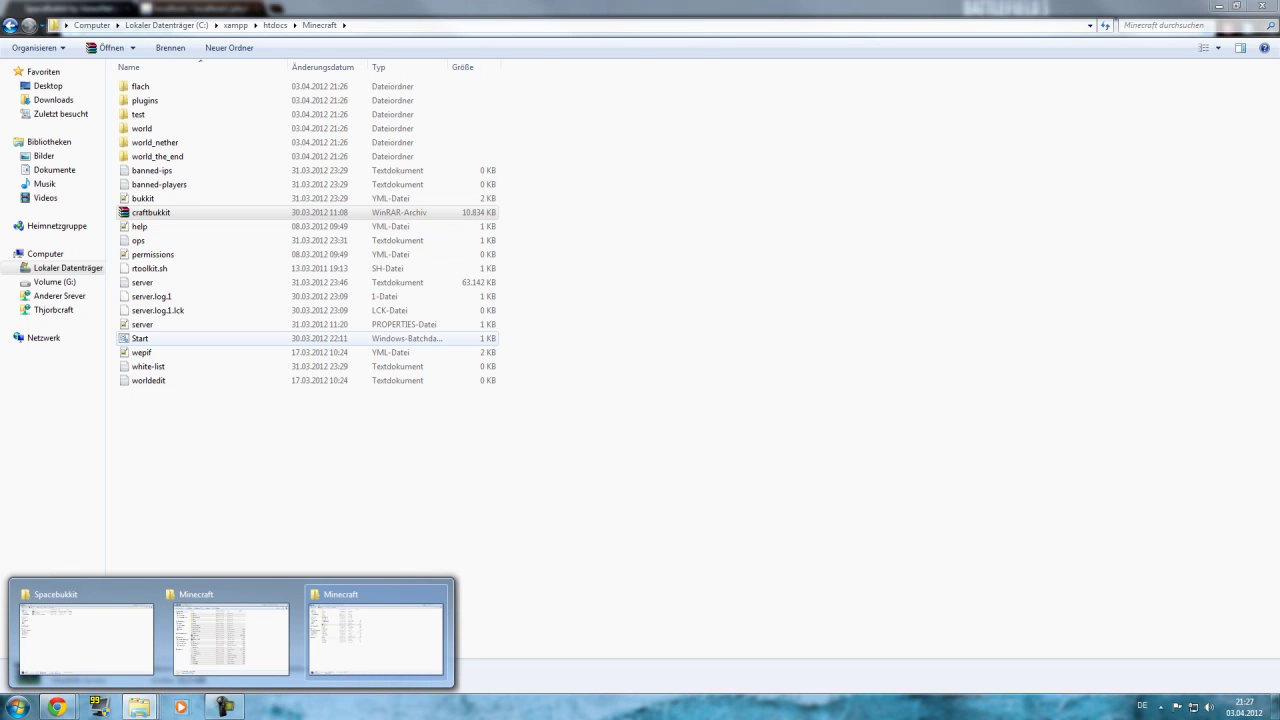
{"action": "right_click", "coordinate": [124, 338]}
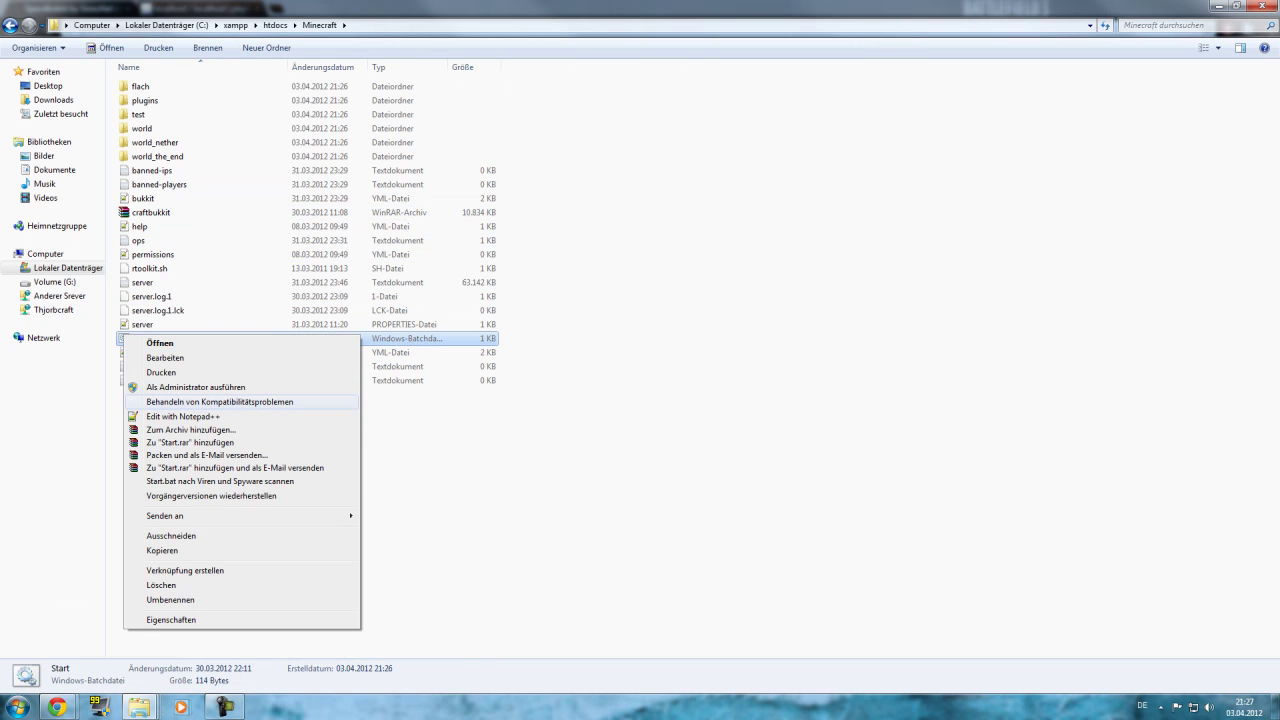
Change Start.bat's jar from craftbukkit-1.2.4-R1.0.jar to craftbukkit.jar and save it.
{"action": "left_click", "coordinate": [183, 416]}
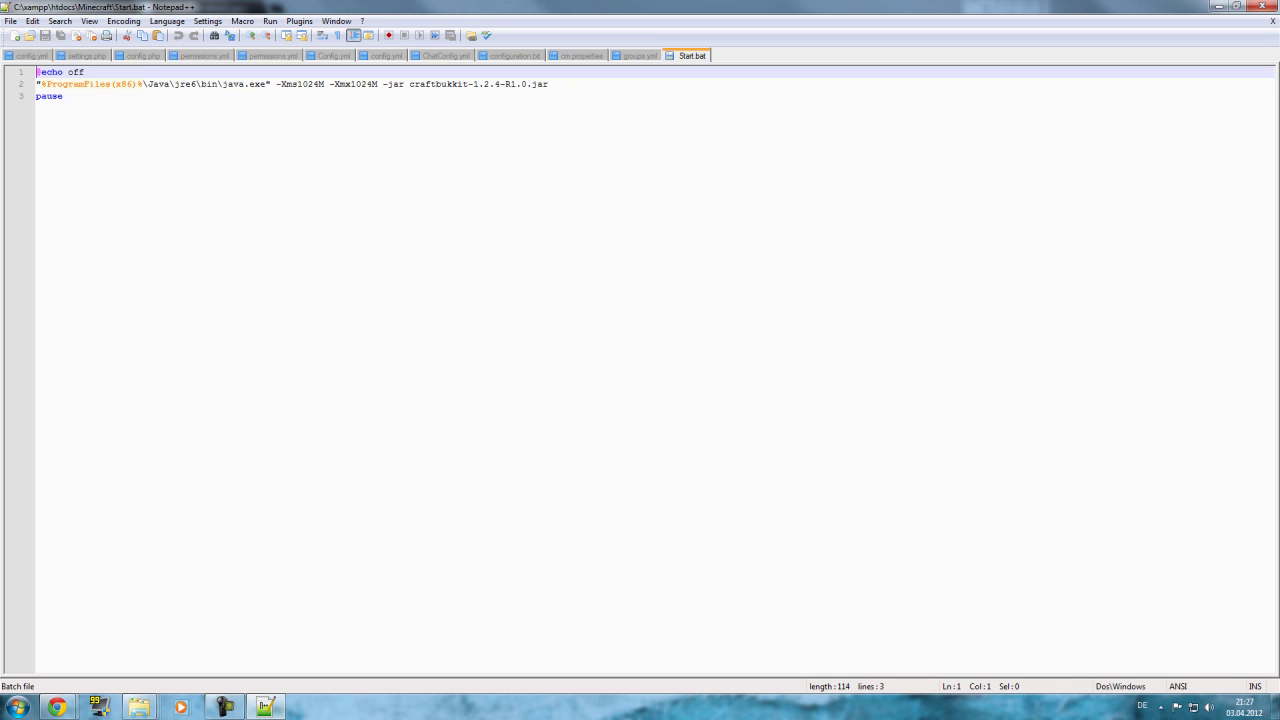
{"action": "left_click_drag", "start_coordinate": [527, 84], "coordinate": [484, 84]}
{"action": "key", "text": "Delete"}
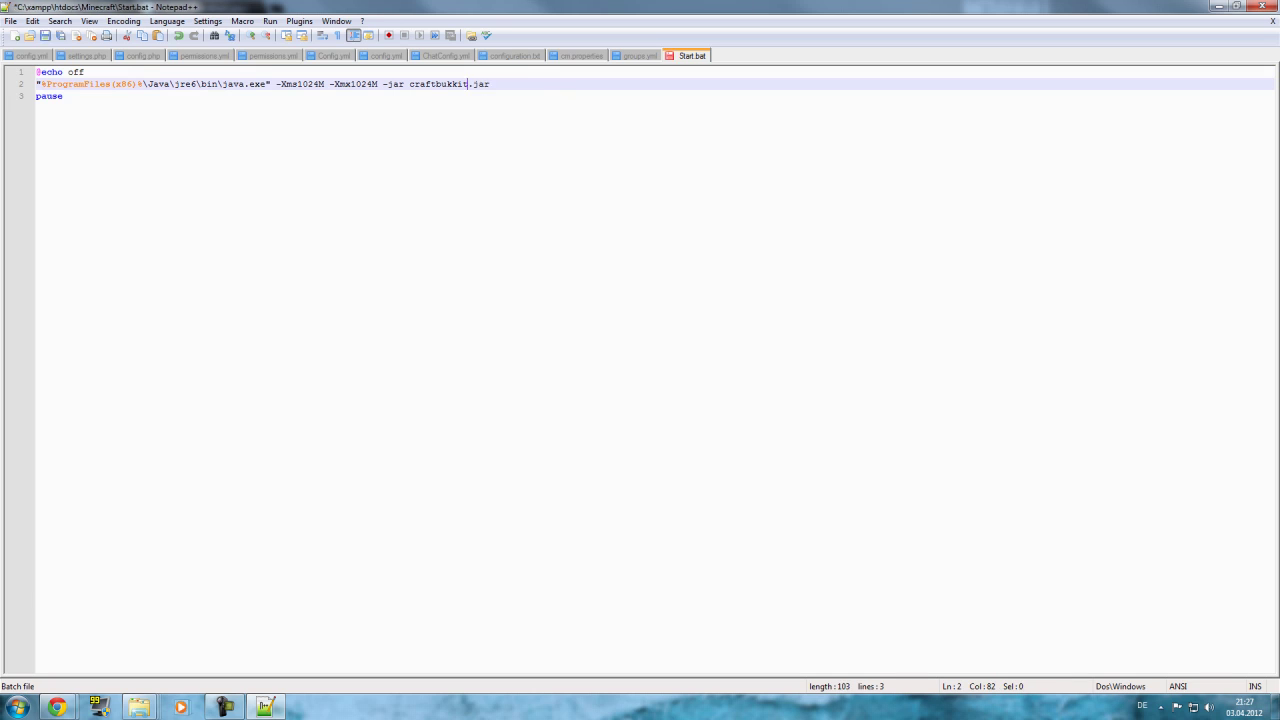
{"action": "key", "text": "ctrl+s"}
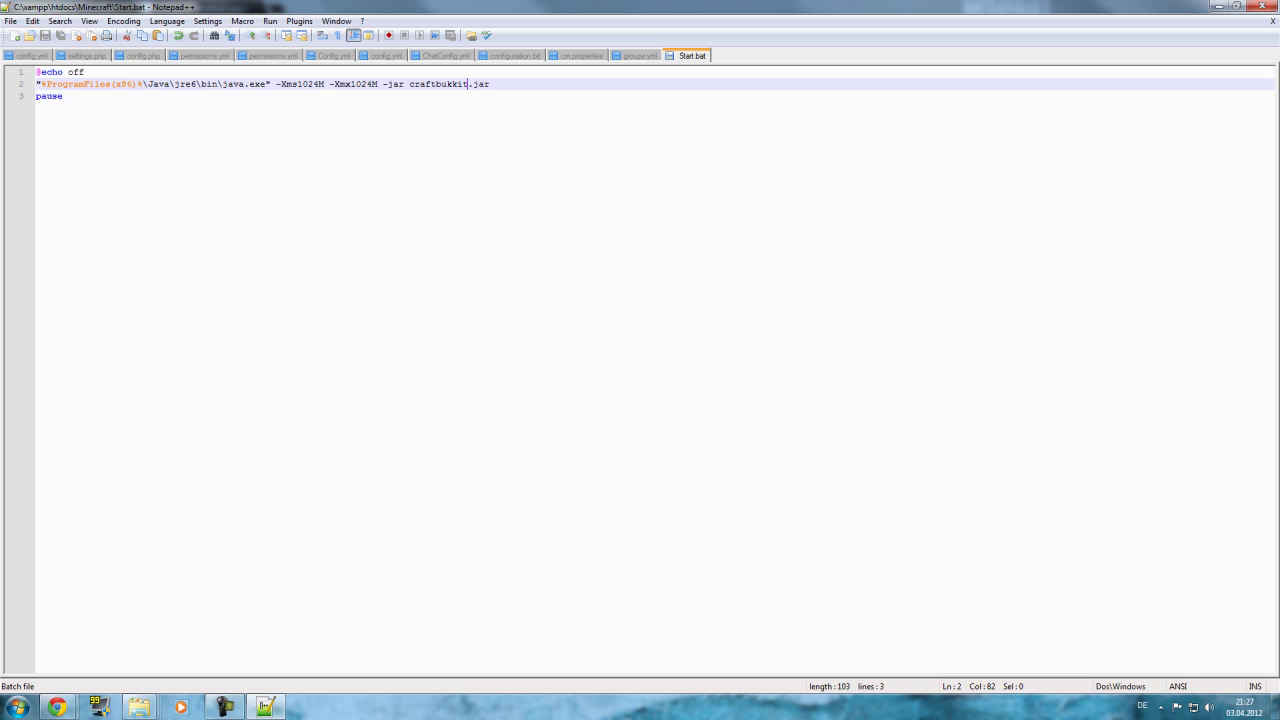
{"action": "left_click", "coordinate": [1272, 6]}
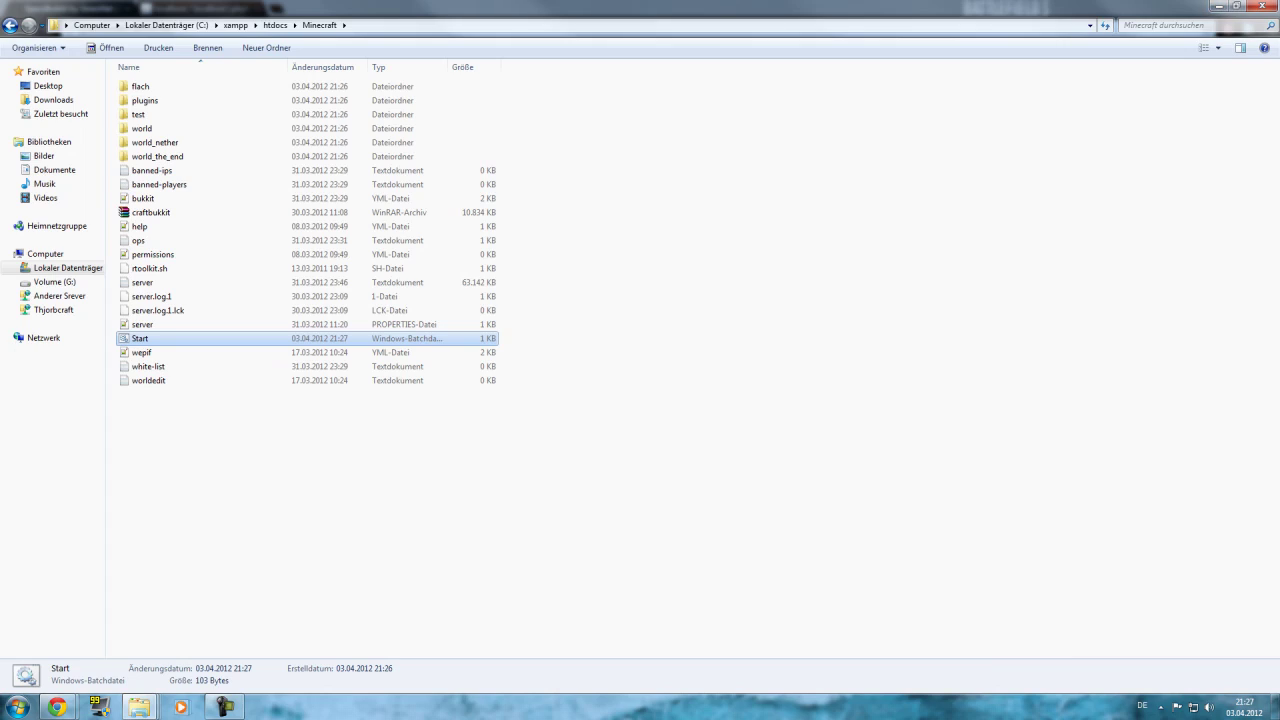
Open the empty Spacebukkit folder inside htdocs.
{"action": "mouse_move", "coordinate": [139, 707]}
{"action": "left_click", "coordinate": [80, 630]}
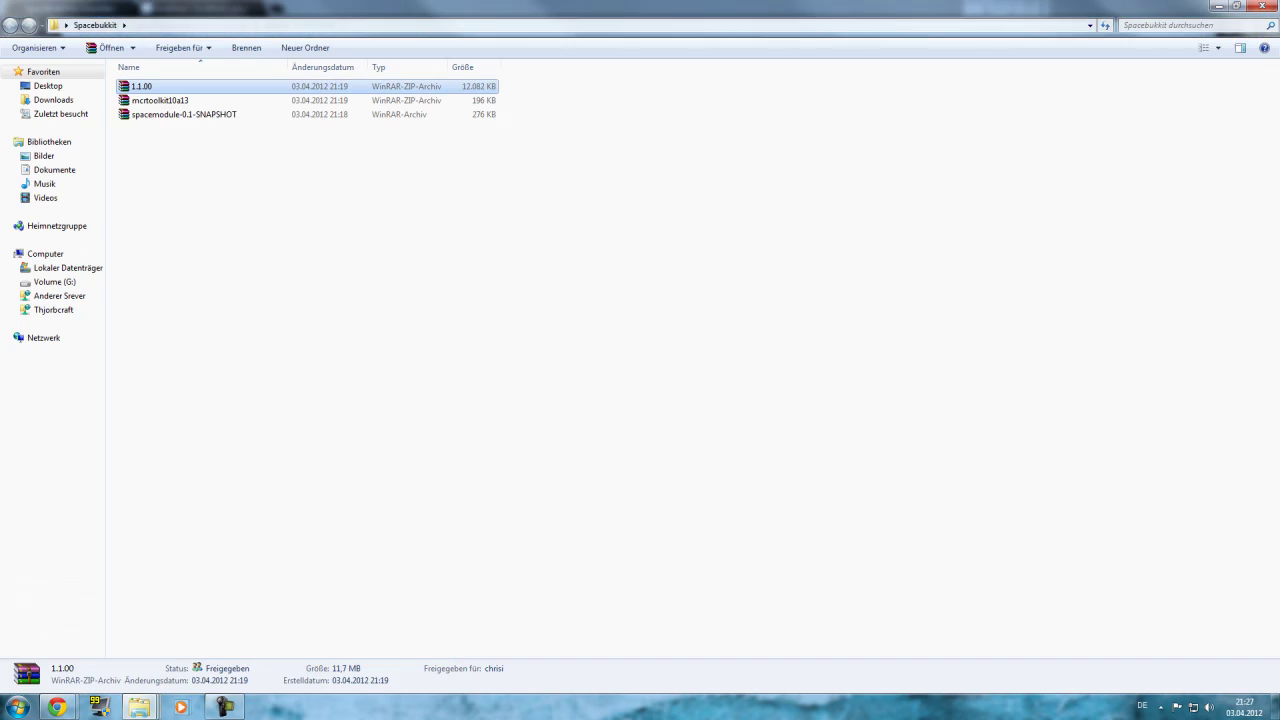
{"action": "key", "text": "super+Down"}
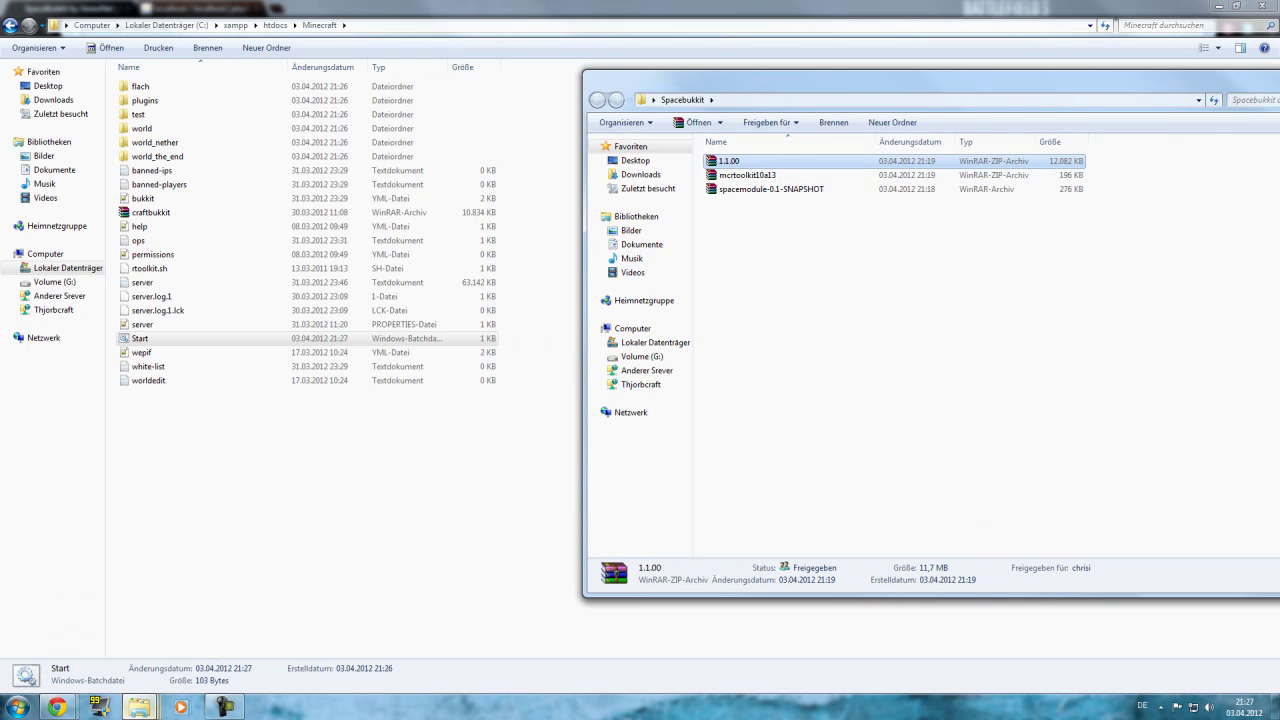
{"action": "mouse_move", "coordinate": [139, 707]}
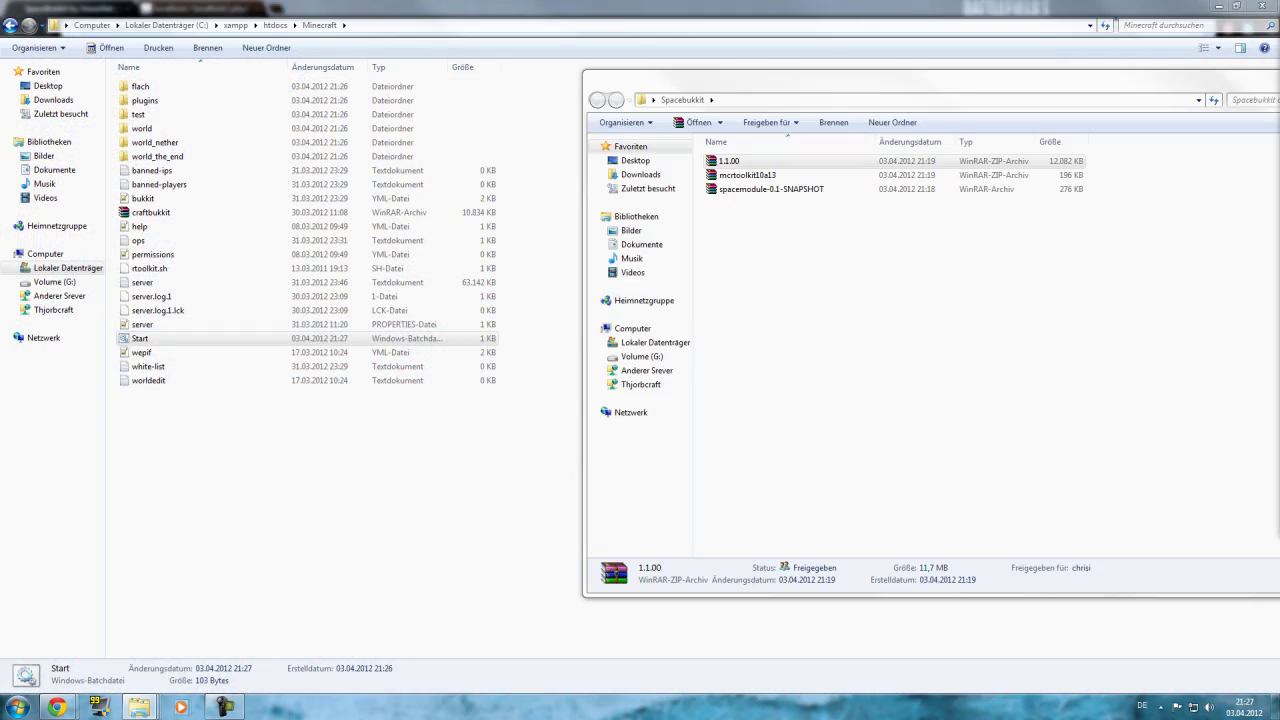
{"action": "left_click", "coordinate": [300, 338]}
{"action": "key", "text": "BackSpace"}
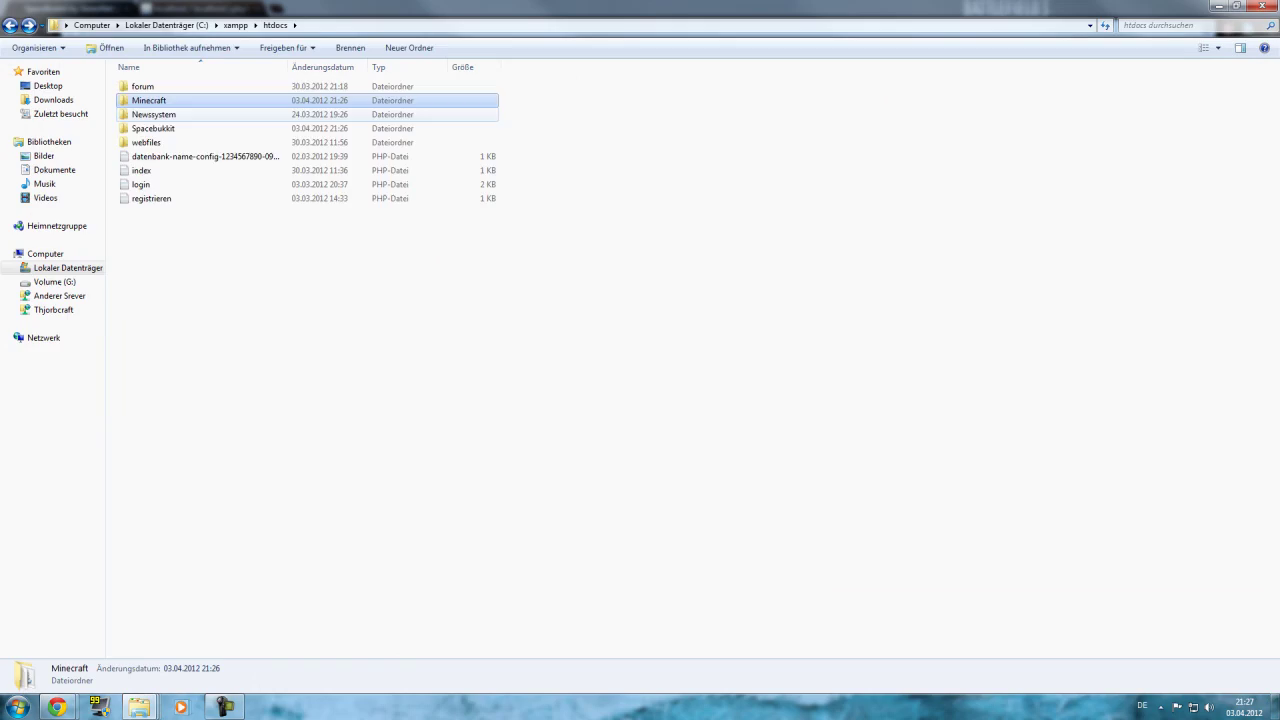
{"action": "double_click", "coordinate": [153, 128]}
Move the downloaded archives window to the right and open the mcrtoolkit10a13 archive.
{"action": "mouse_move", "coordinate": [138, 707]}
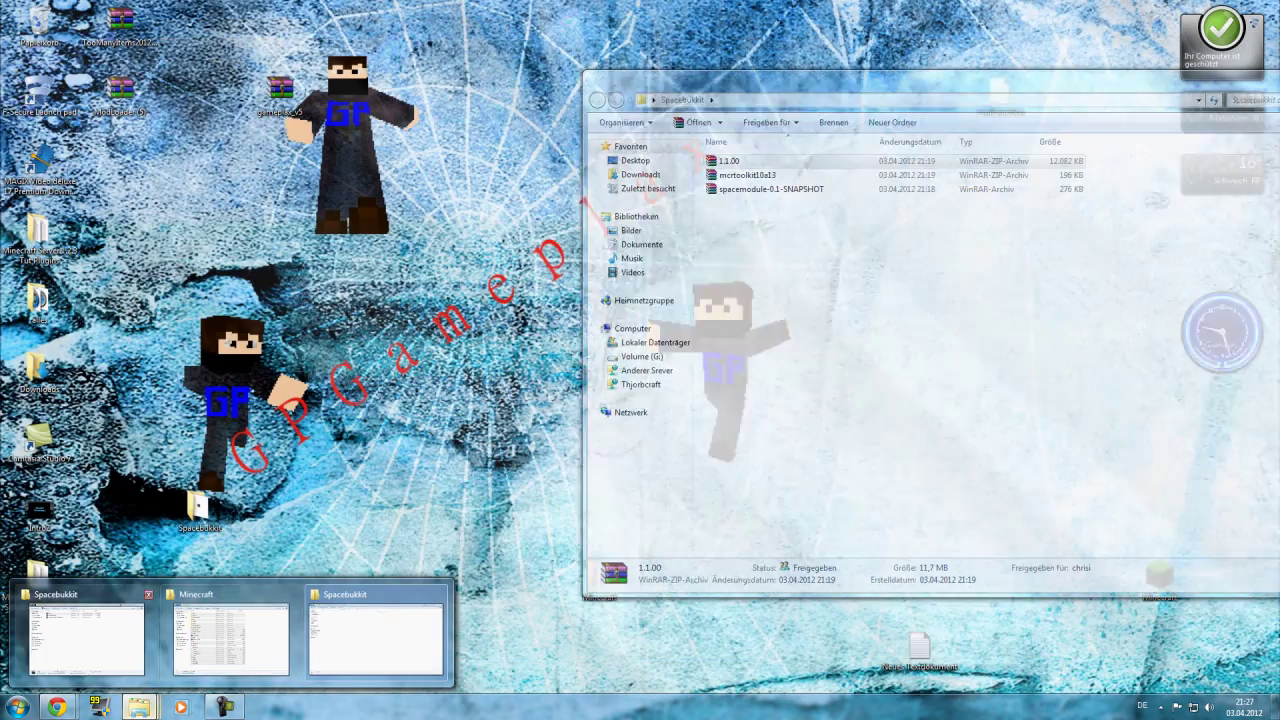
{"action": "left_click", "coordinate": [228, 630]}
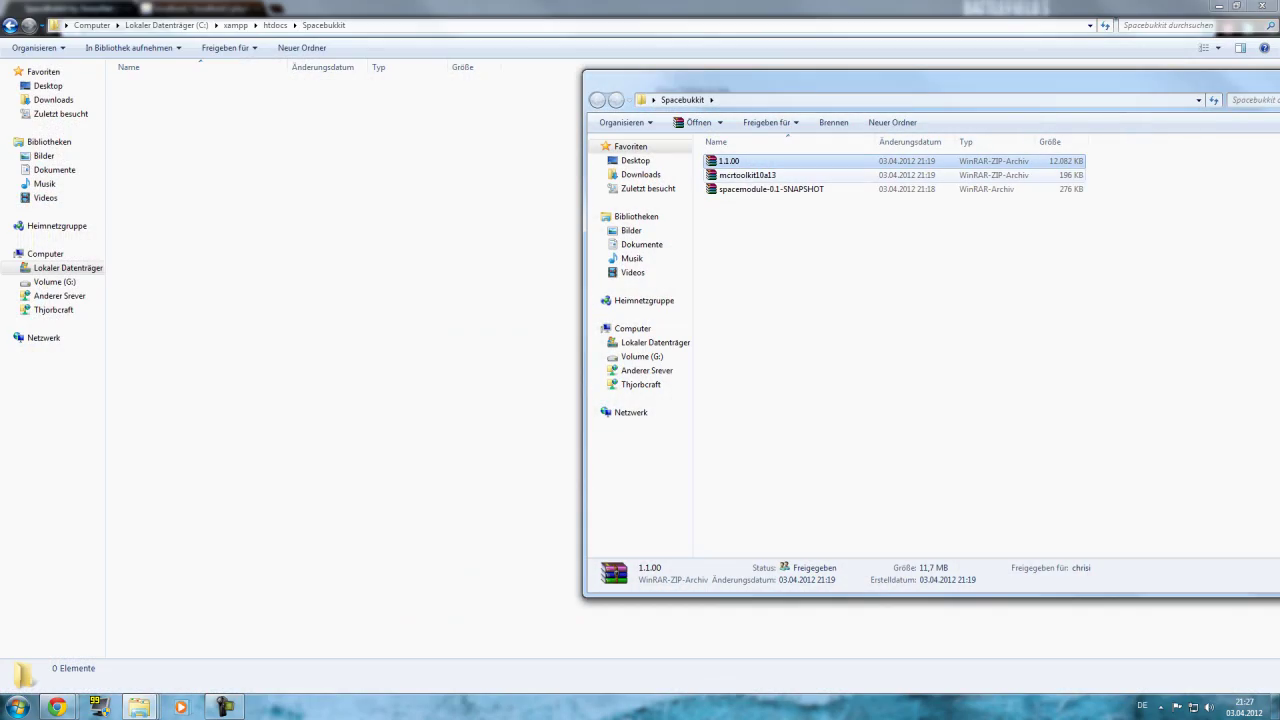
{"action": "left_click_drag", "start_coordinate": [900, 82], "coordinate": [1038, 89]}
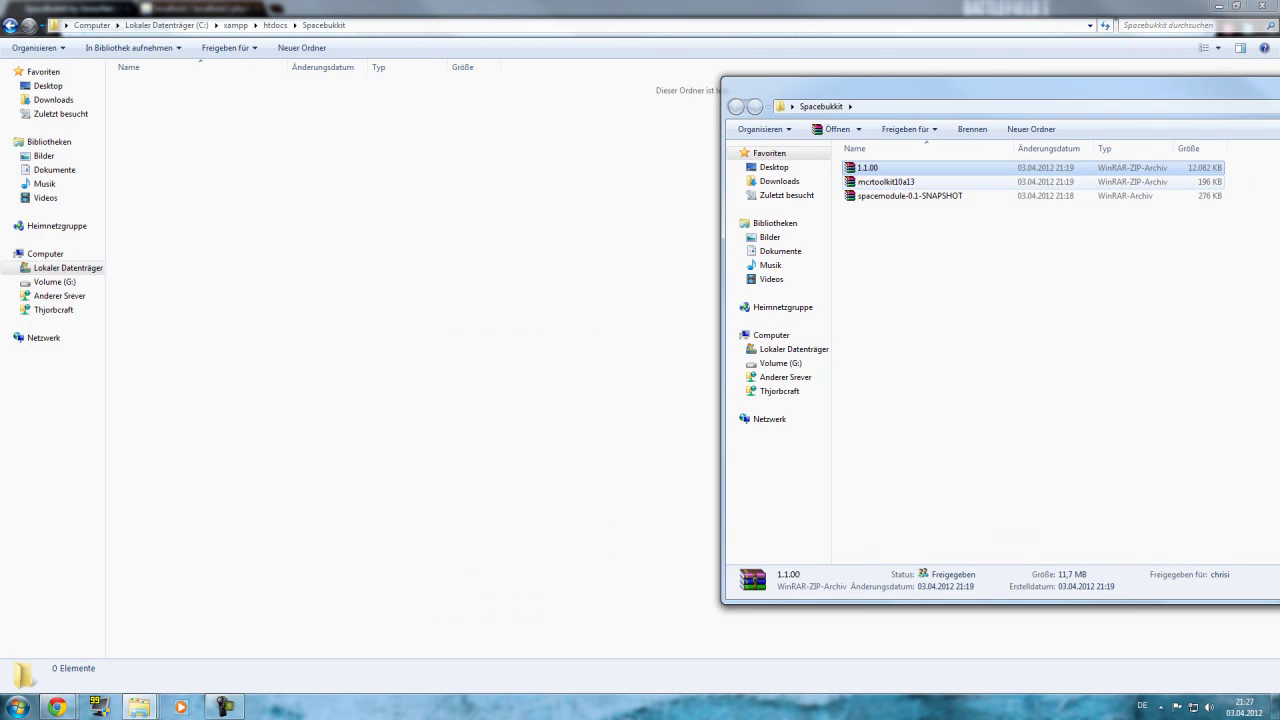
{"action": "double_click", "coordinate": [886, 182]}
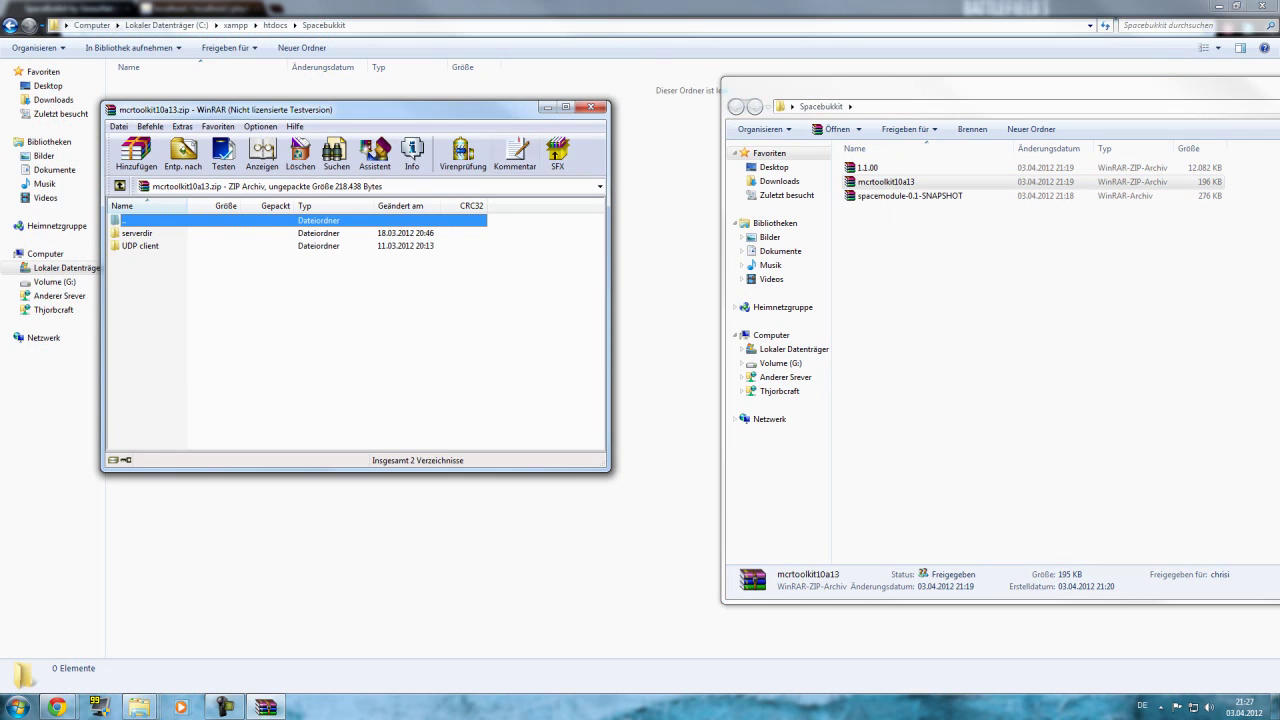
Close mcrtoolkit10a13 and browse to web\full inside the 1.1.00 archive in WinRAR.
{"action": "key", "text": "Escape"}
{"action": "left_click", "coordinate": [591, 107]}
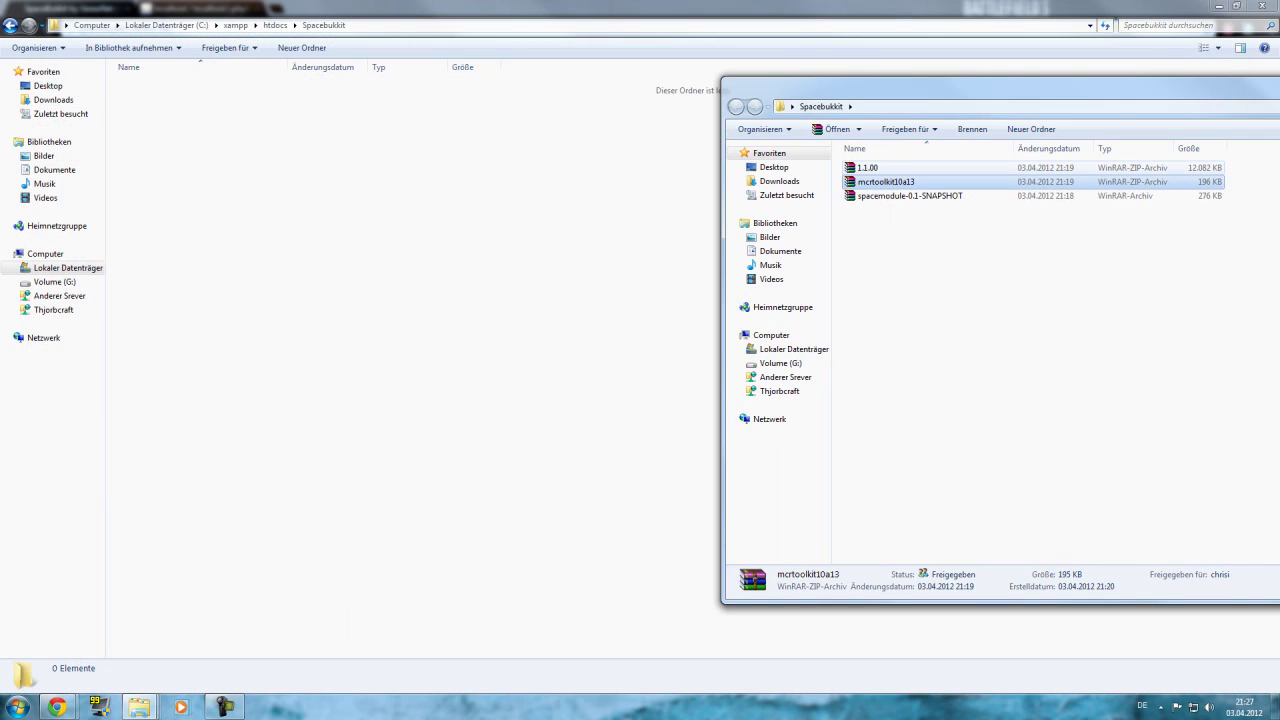
{"action": "key", "text": "Up"}
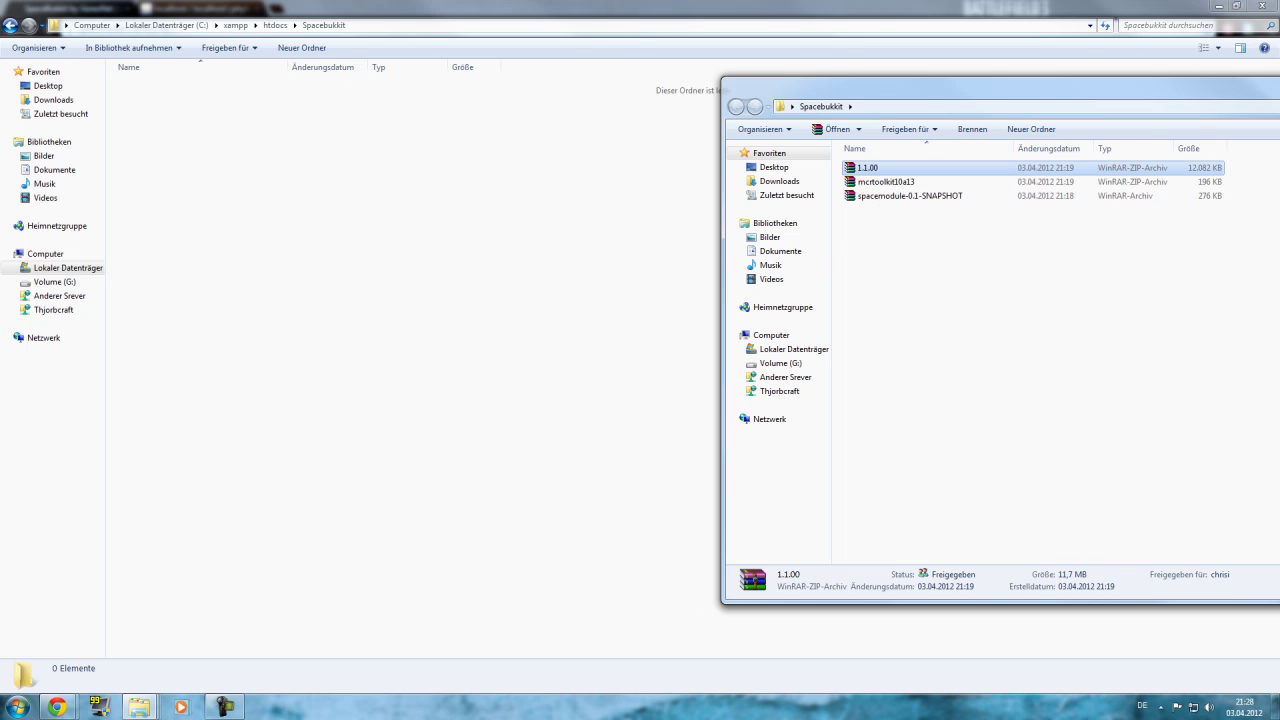
{"action": "key", "text": "Return"}
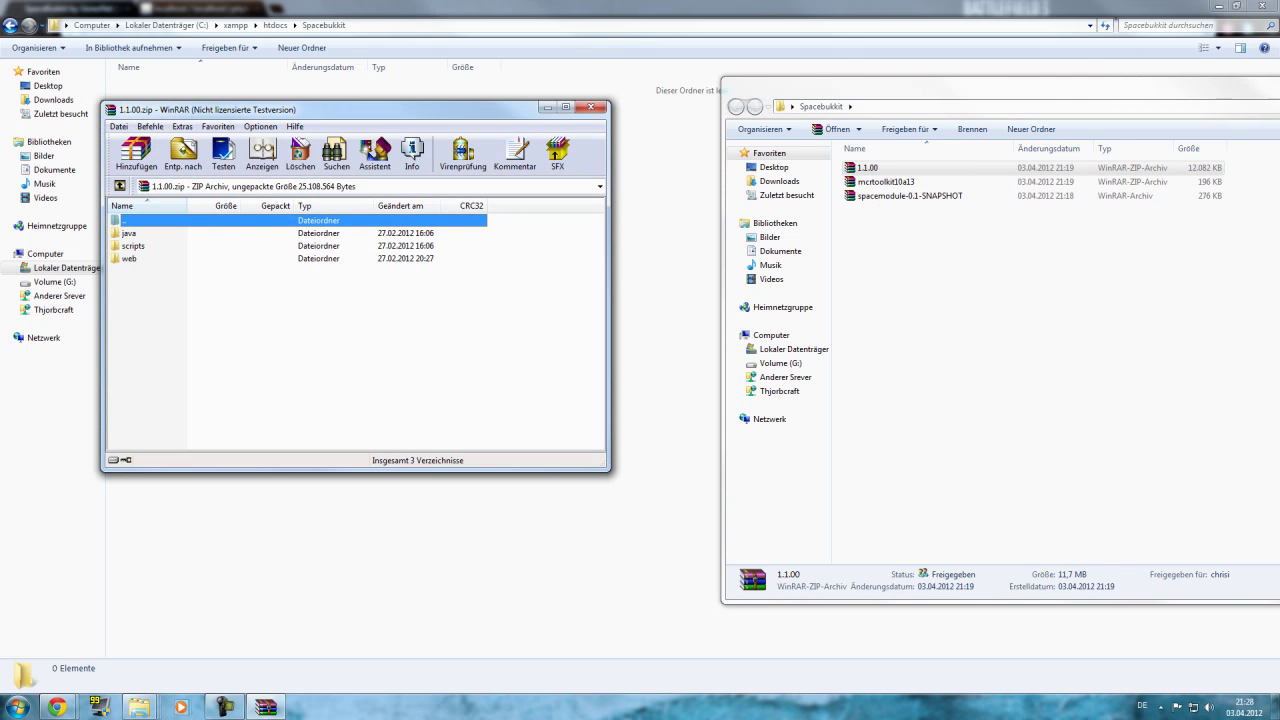
{"action": "key", "text": "Escape"}
{"action": "key", "text": "End"}
{"action": "key", "text": "Return"}
{"action": "key", "text": "Down"}
{"action": "key", "text": "Return"}
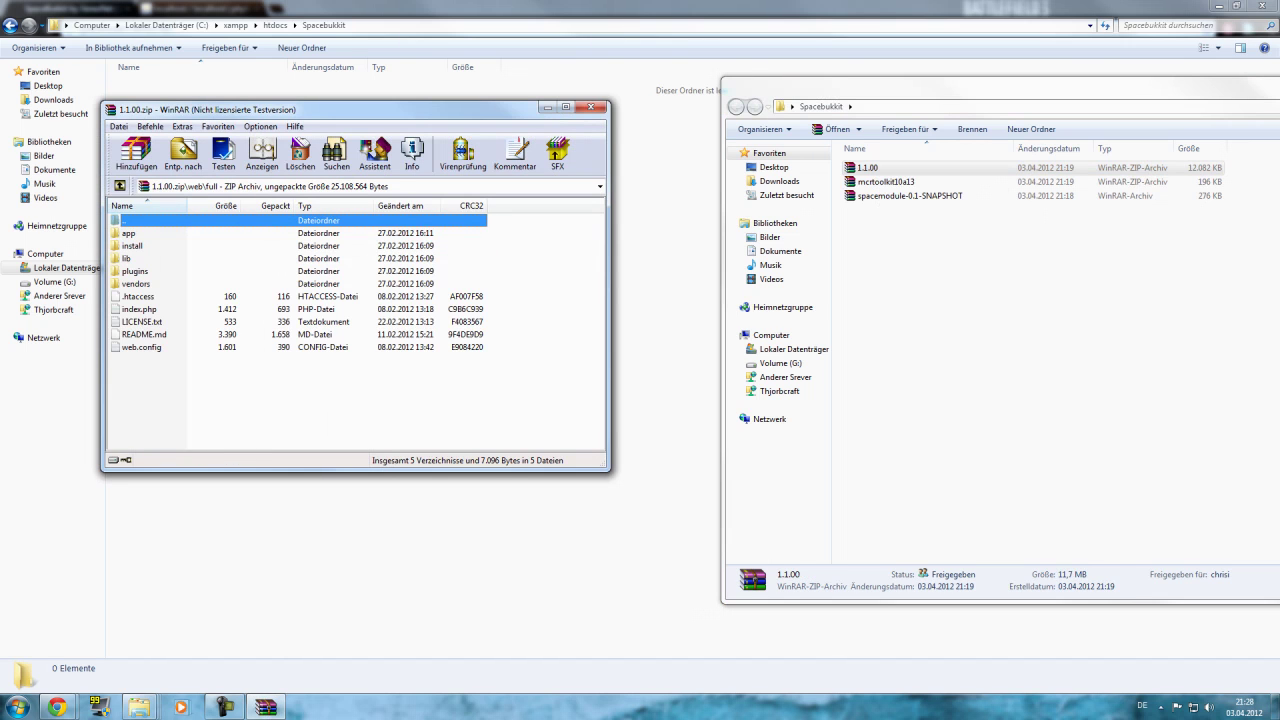
Extract all web\full contents (app, install, lib, vendors, index.php) into htdocs\Spacebukkit.
{"action": "left_click_drag", "start_coordinate": [350, 109], "coordinate": [651, 110]}
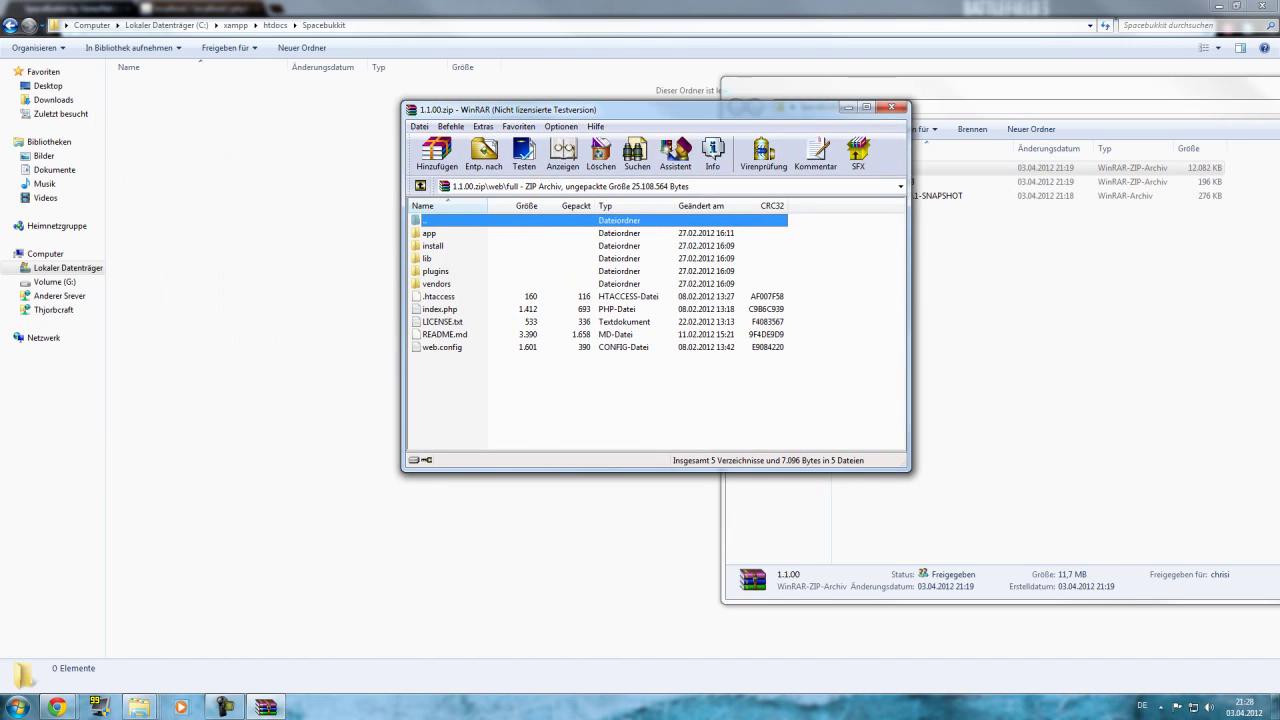
{"action": "key", "text": "ctrl+a"}
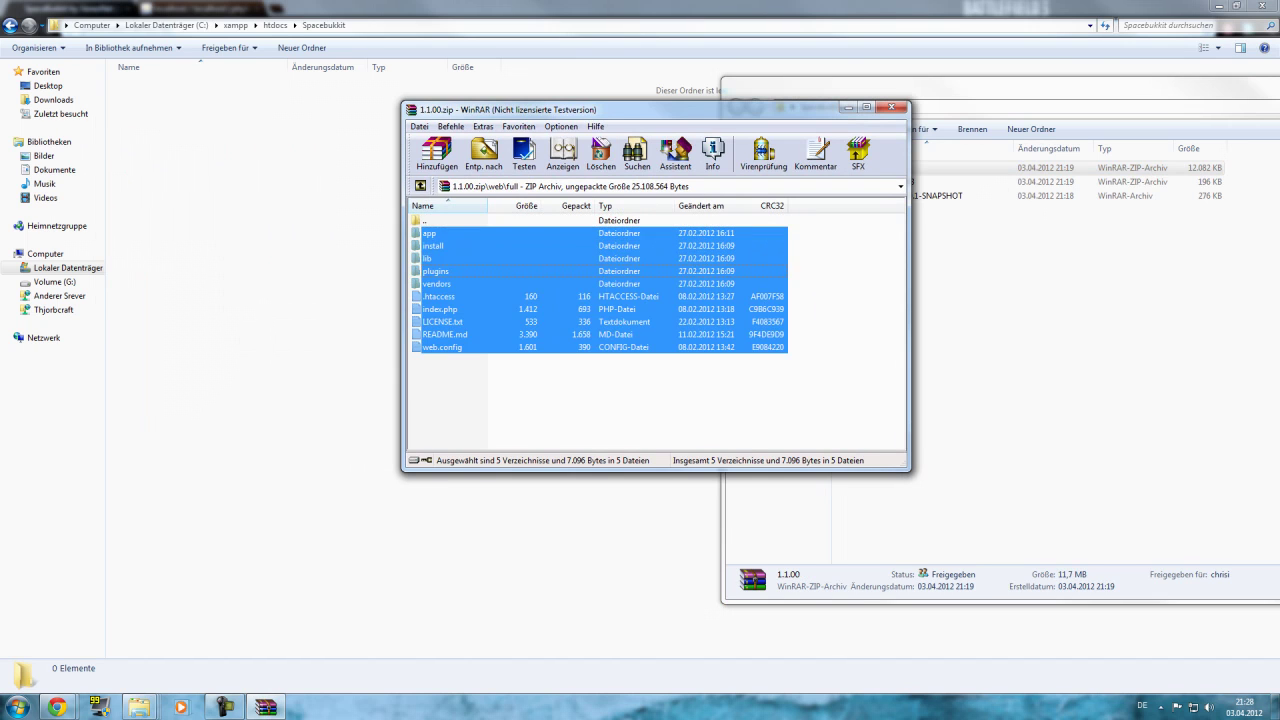
{"action": "key", "text": "alt+w"}
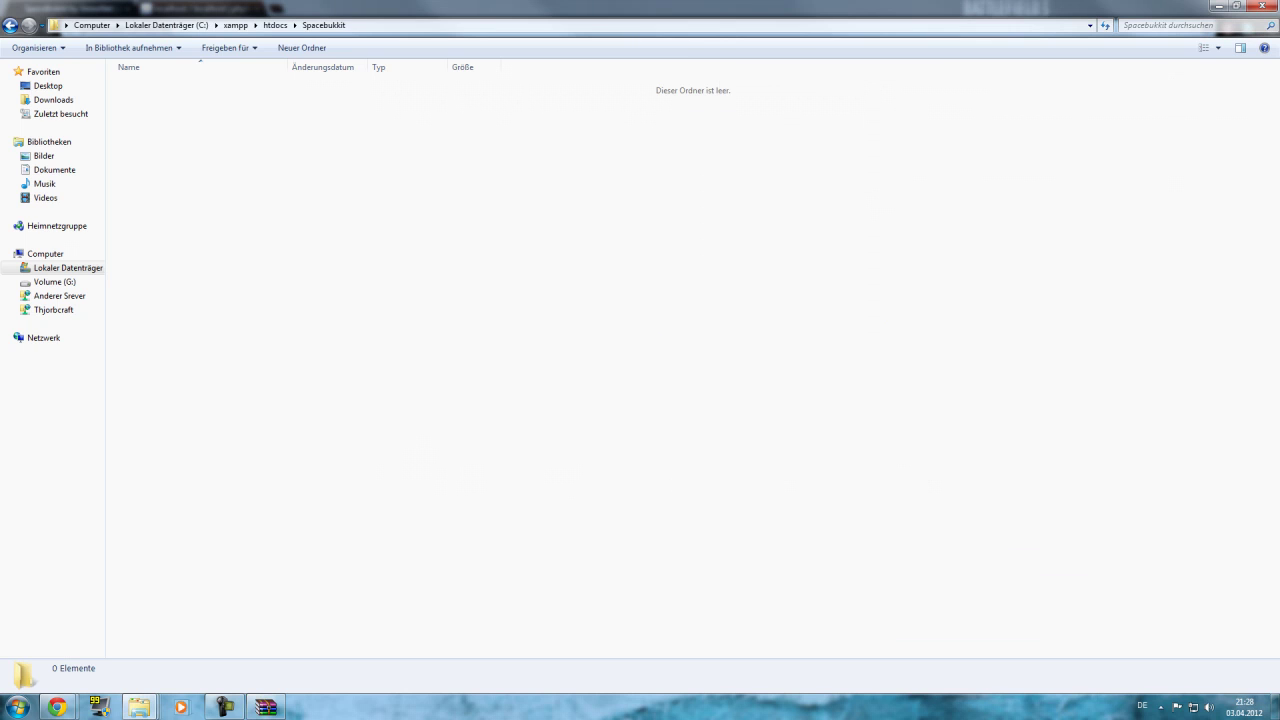
{"action": "key", "text": "ctrl+v"}
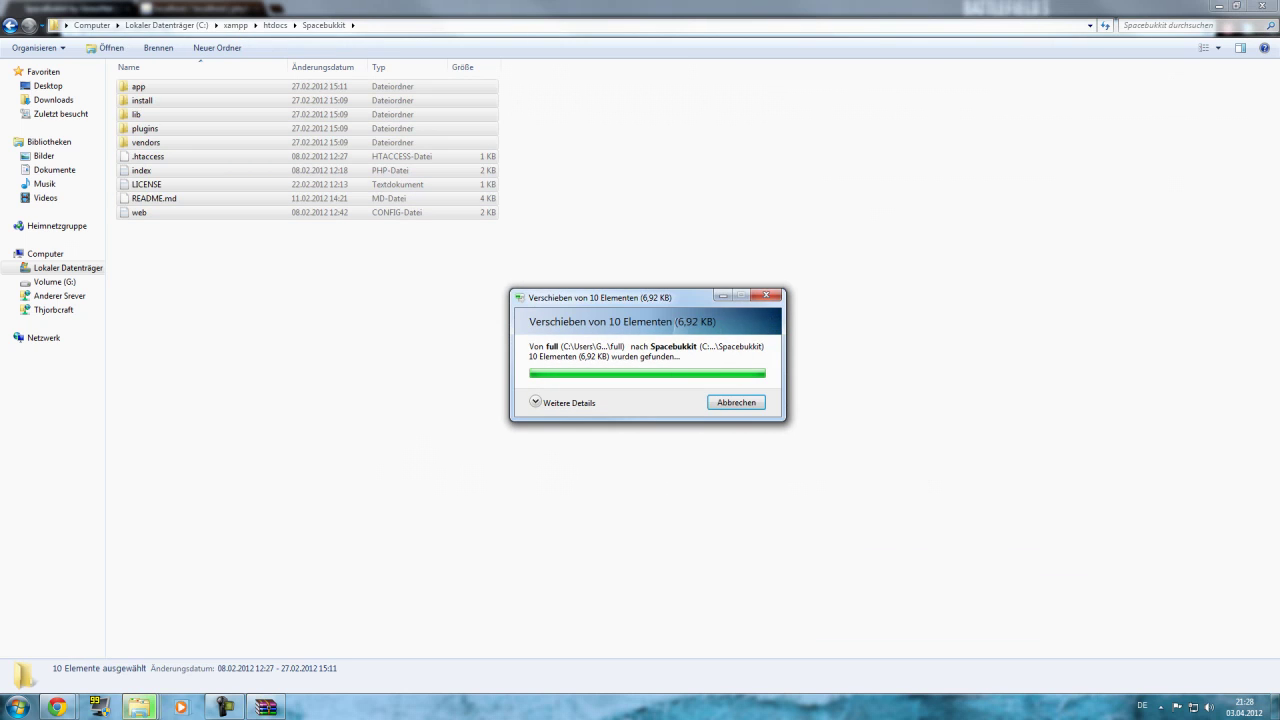
Open the Minecraft server folder and close the 1.1.00 archive.
{"action": "key", "text": "BackSpace"}
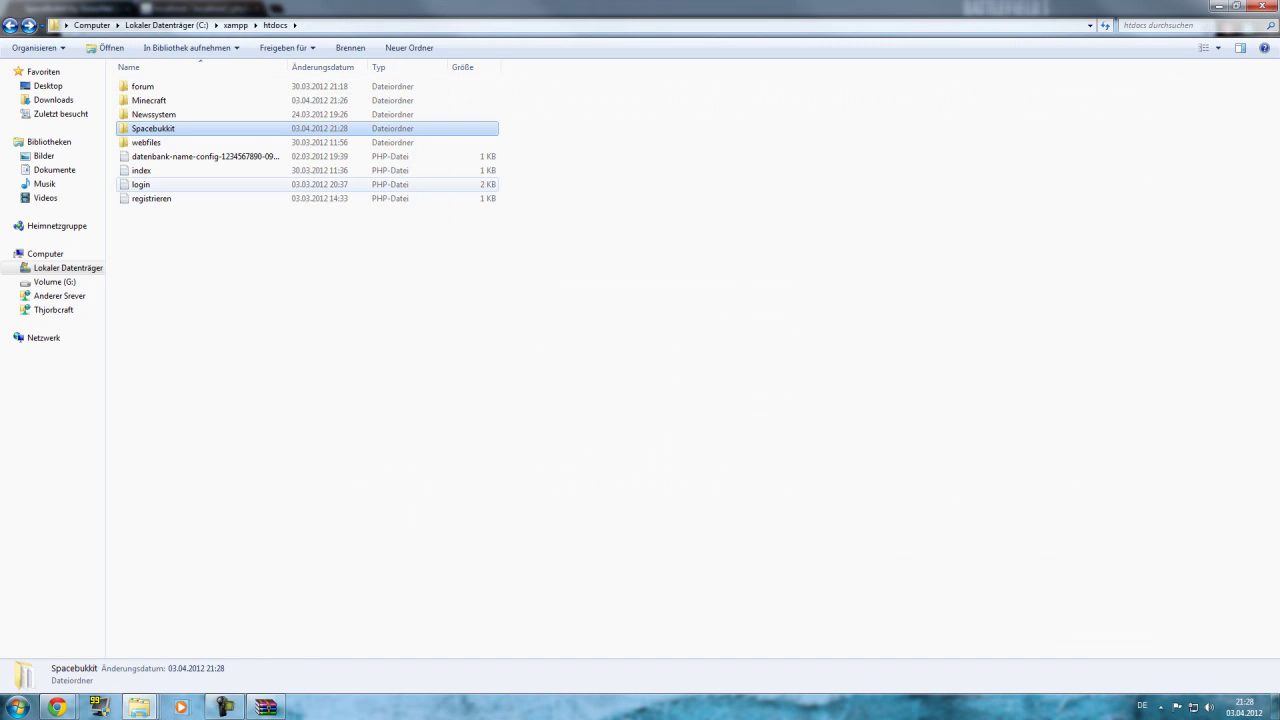
{"action": "key", "text": "m"}
{"action": "key", "text": "Return"}
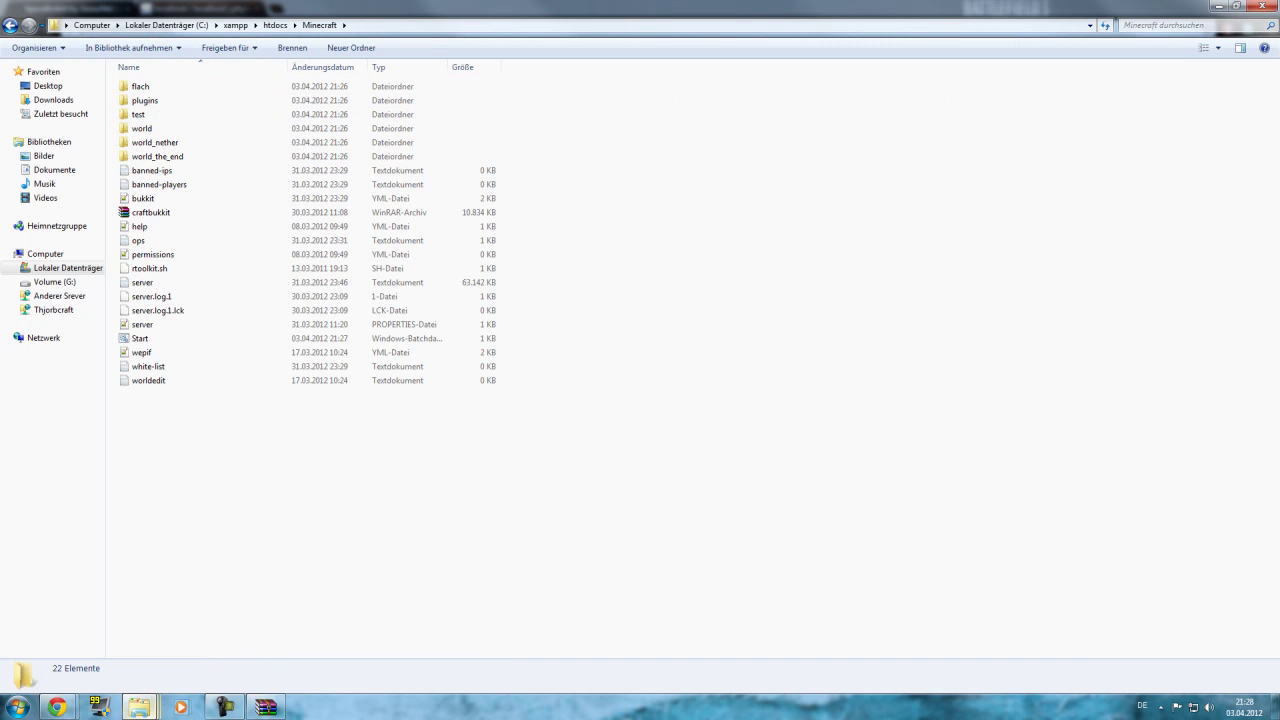
{"action": "mouse_move", "coordinate": [139, 707]}
{"action": "left_click", "coordinate": [230, 630]}
{"action": "left_click", "coordinate": [265, 707]}
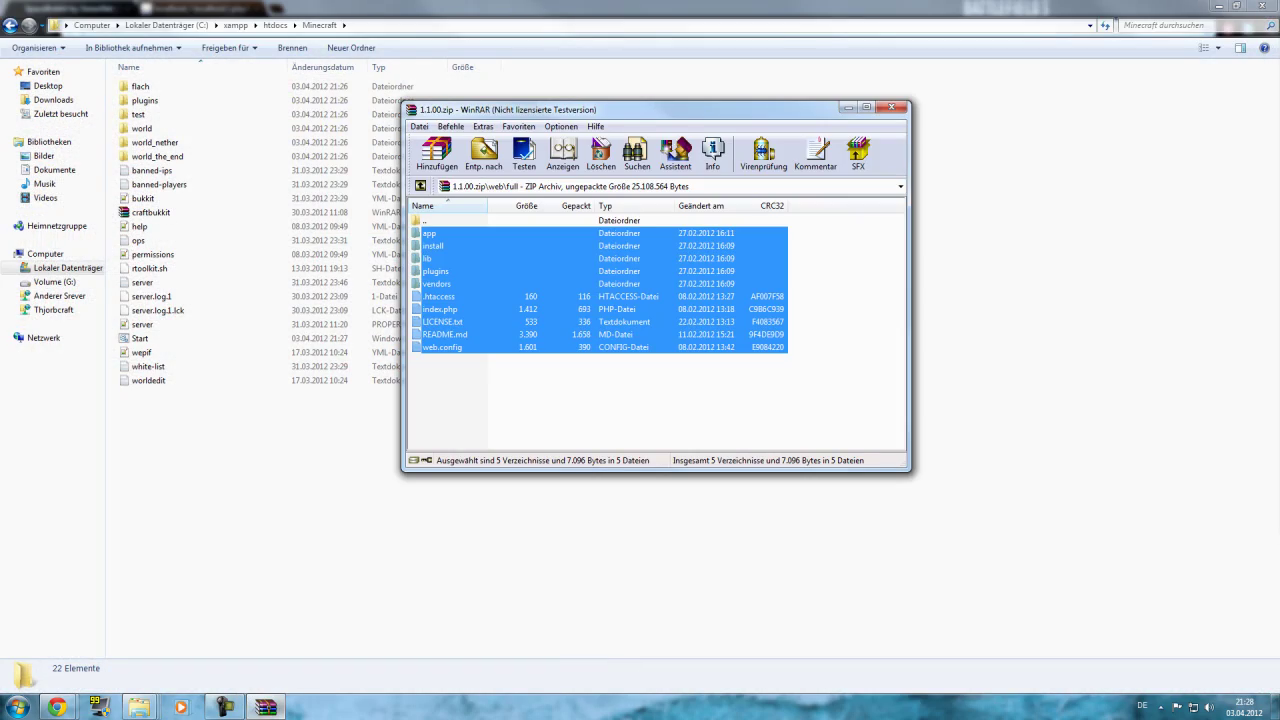
{"action": "left_click", "coordinate": [891, 107]}
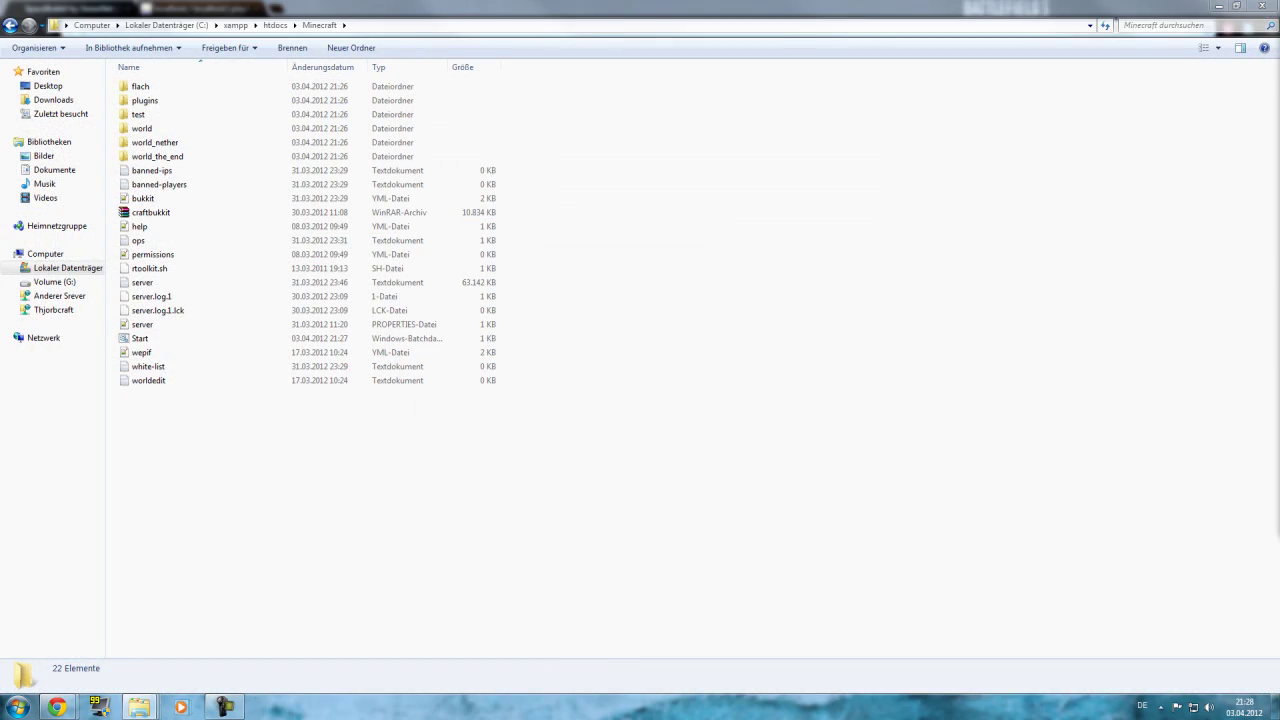
Open the serverdir folder of mcrtoolkit10a13 and select all its contents.
{"action": "mouse_move", "coordinate": [140, 708]}
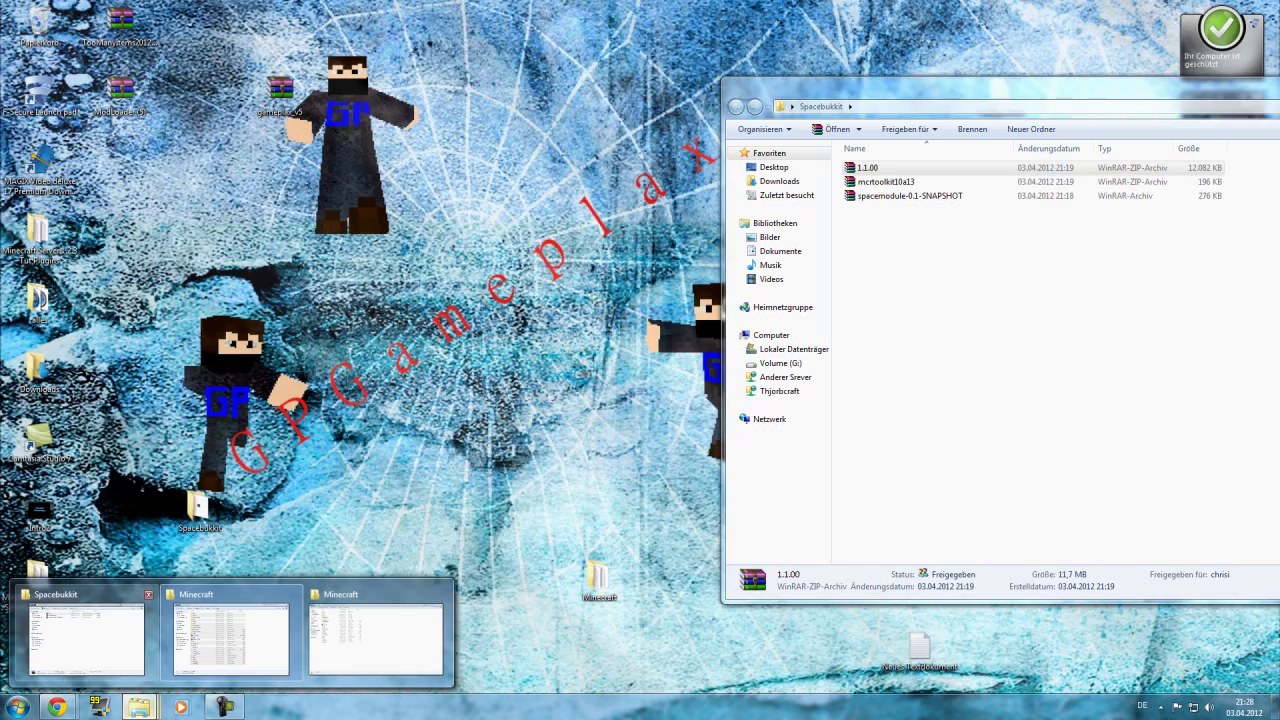
{"action": "left_click", "coordinate": [85, 635]}
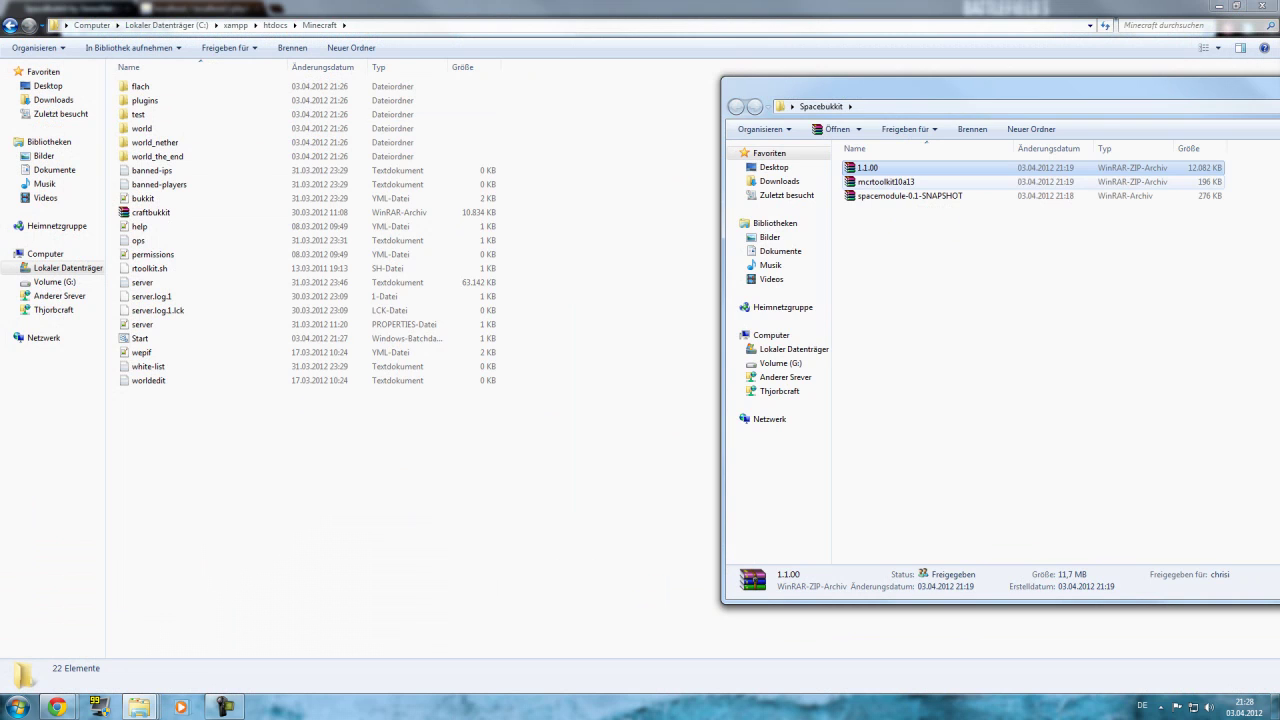
{"action": "double_click", "coordinate": [886, 181]}
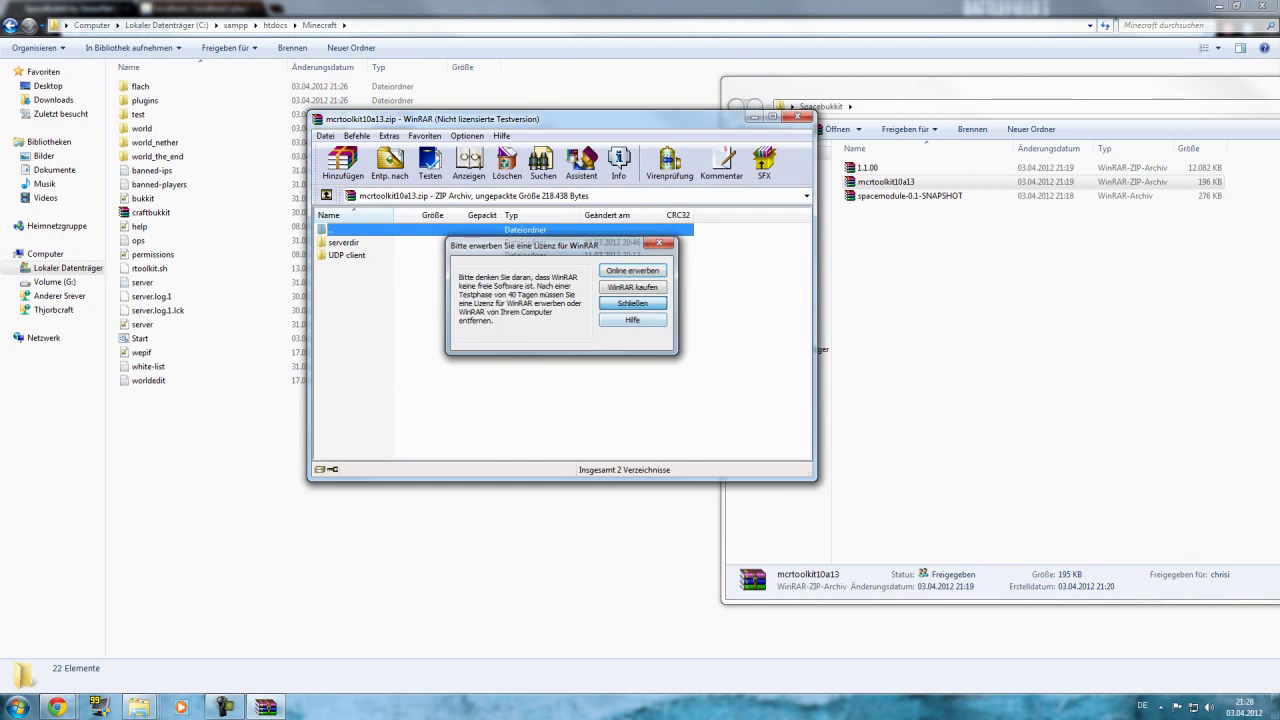
{"action": "key", "text": "Escape"}
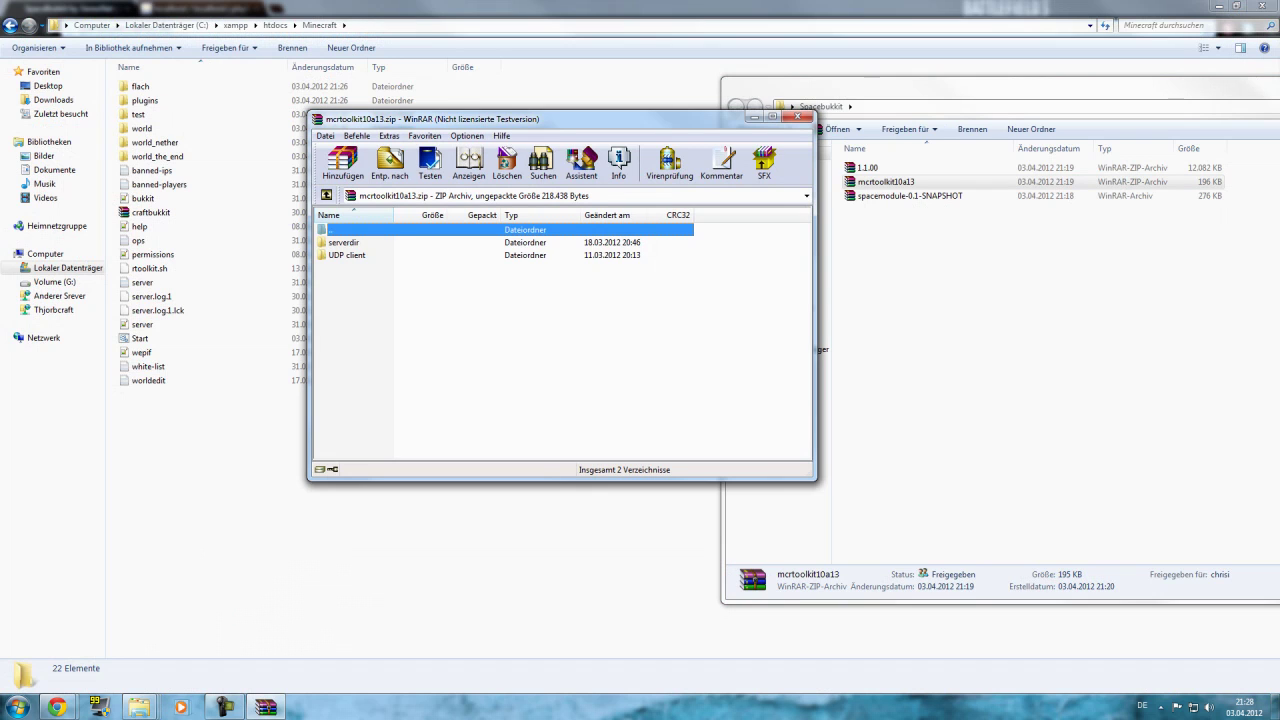
{"action": "key", "text": "Down"}
{"action": "key", "text": "Return"}
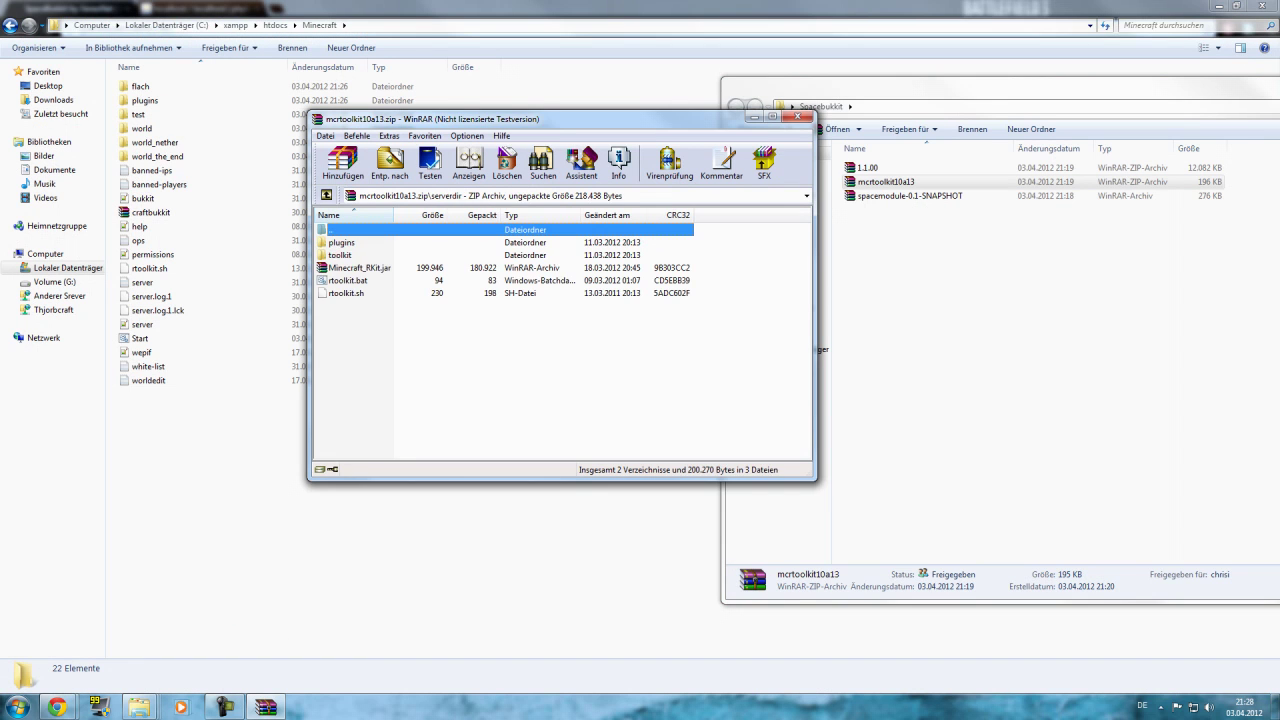
{"action": "key", "text": "ctrl+a"}
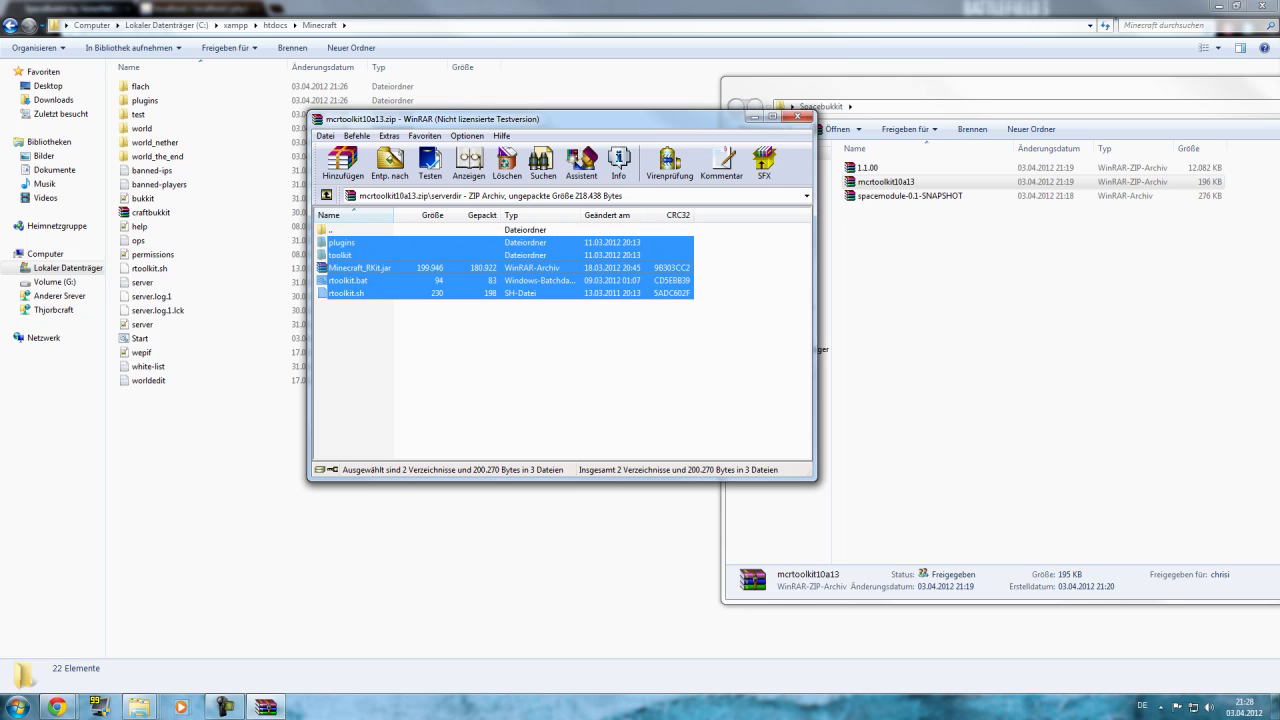
Move serverdir's files into Minecraft, merging plugins and replacing rtoolkit.sh.
{"action": "left_click_drag", "start_coordinate": [750, 554], "coordinate": [200, 450]}
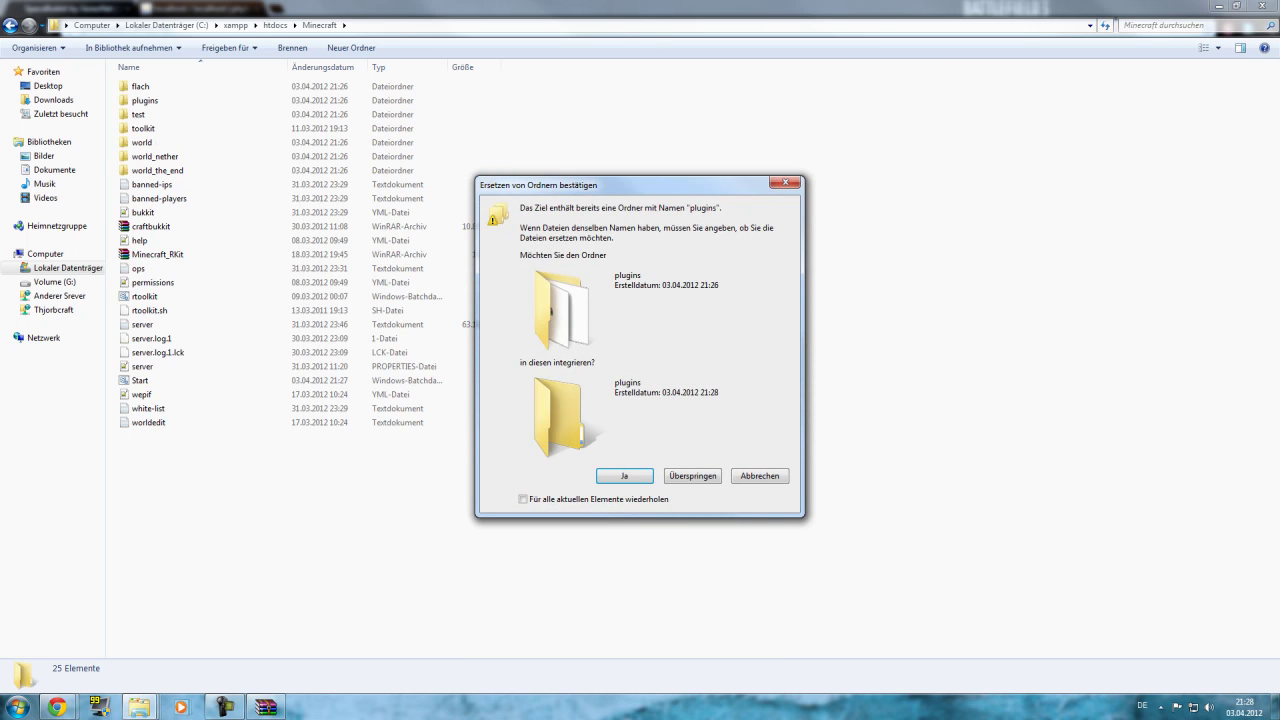
{"action": "key", "text": "Return"}
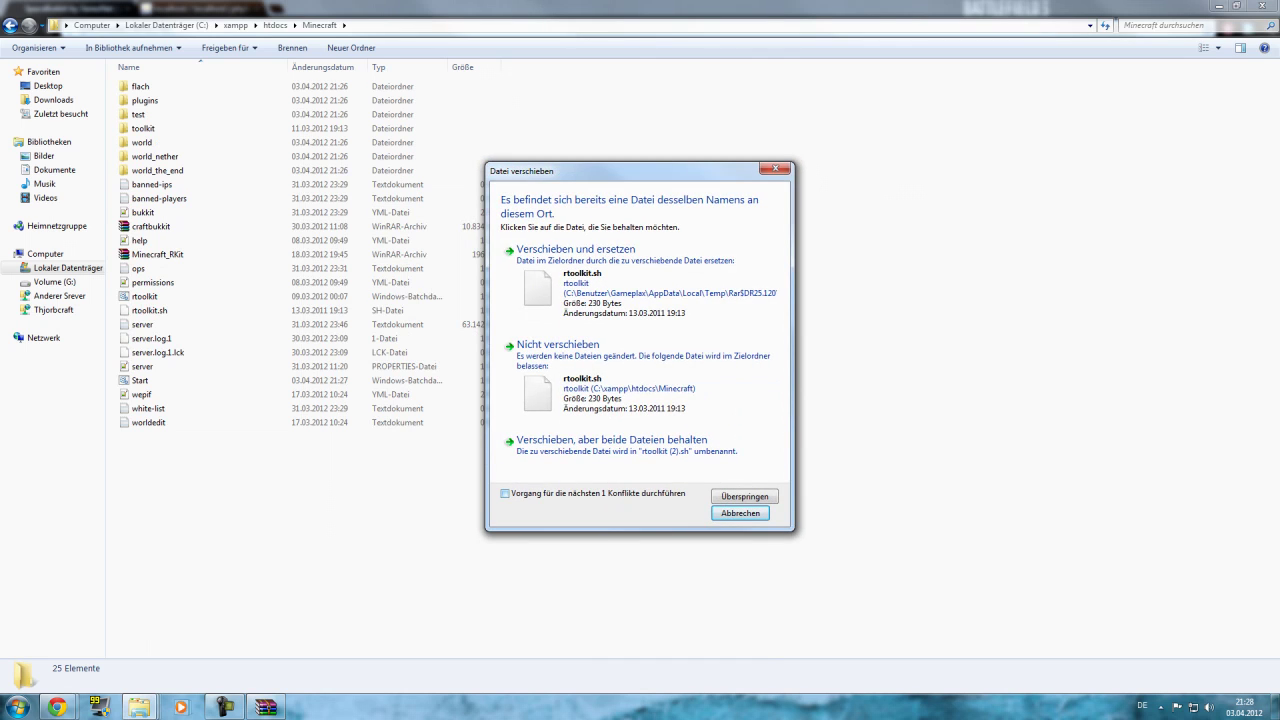
{"action": "left_click", "coordinate": [576, 249]}
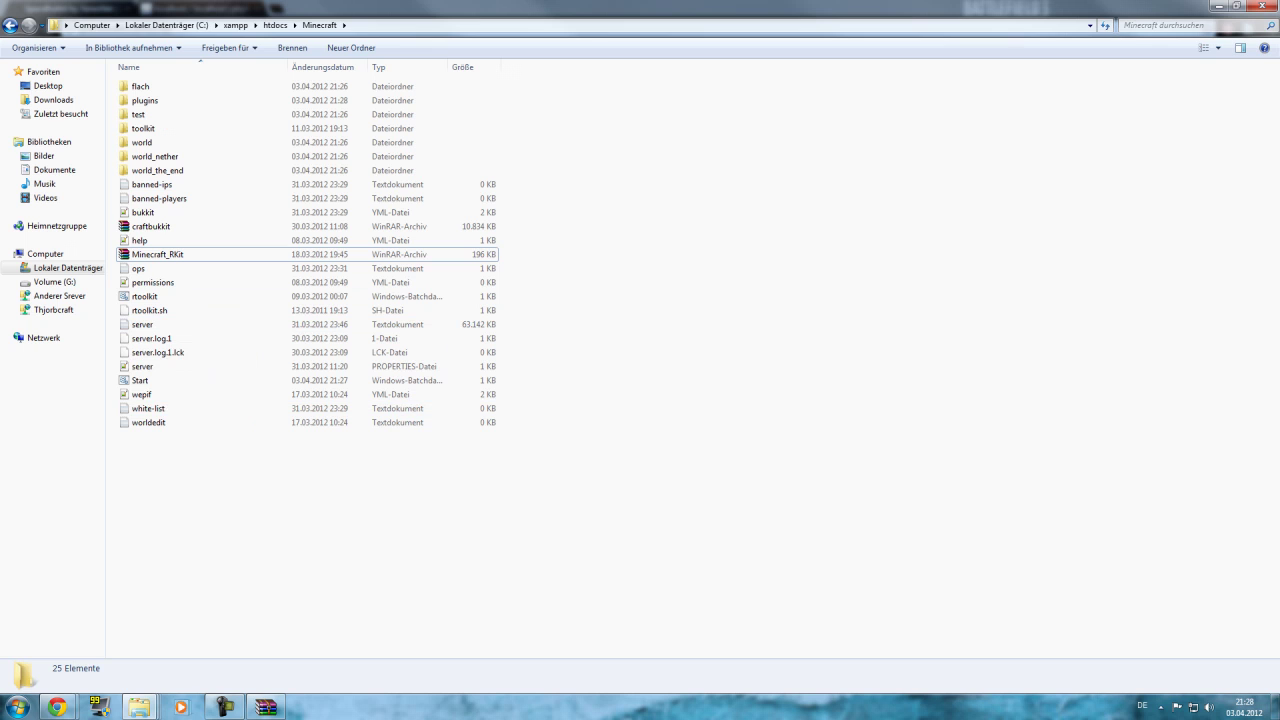
{"action": "left_click", "coordinate": [266, 707]}
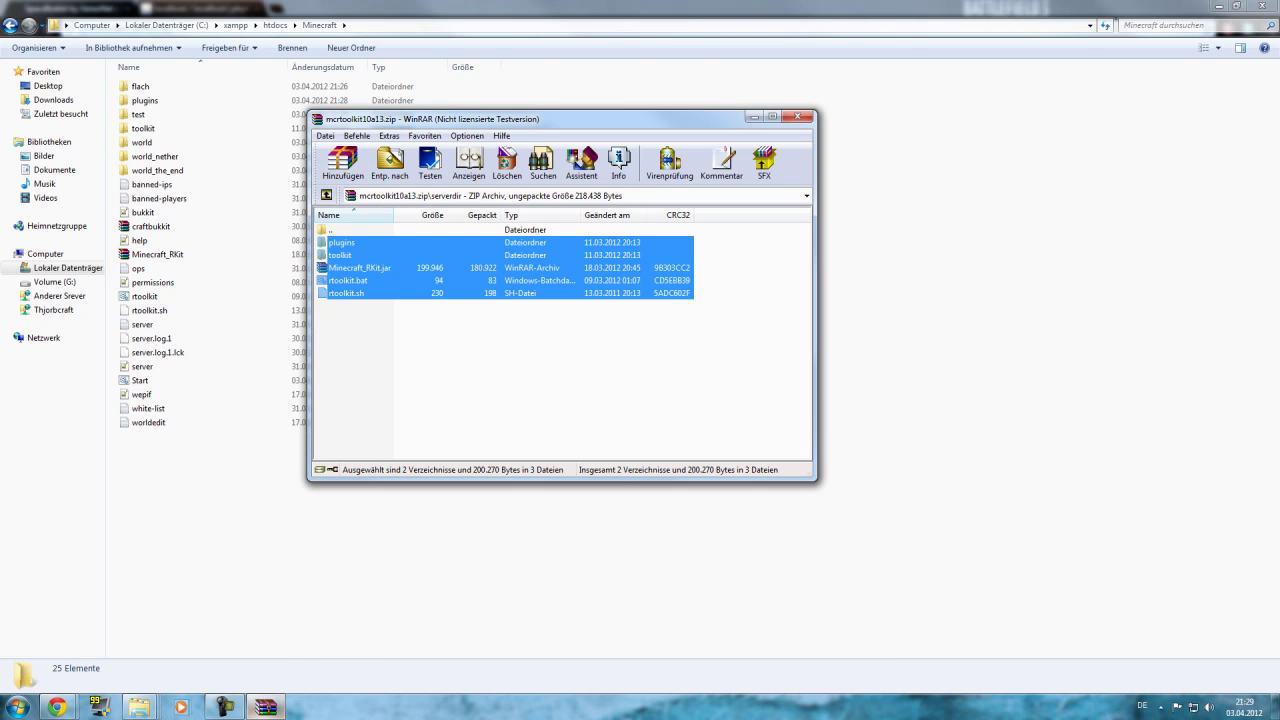
{"action": "key", "text": "Escape"}
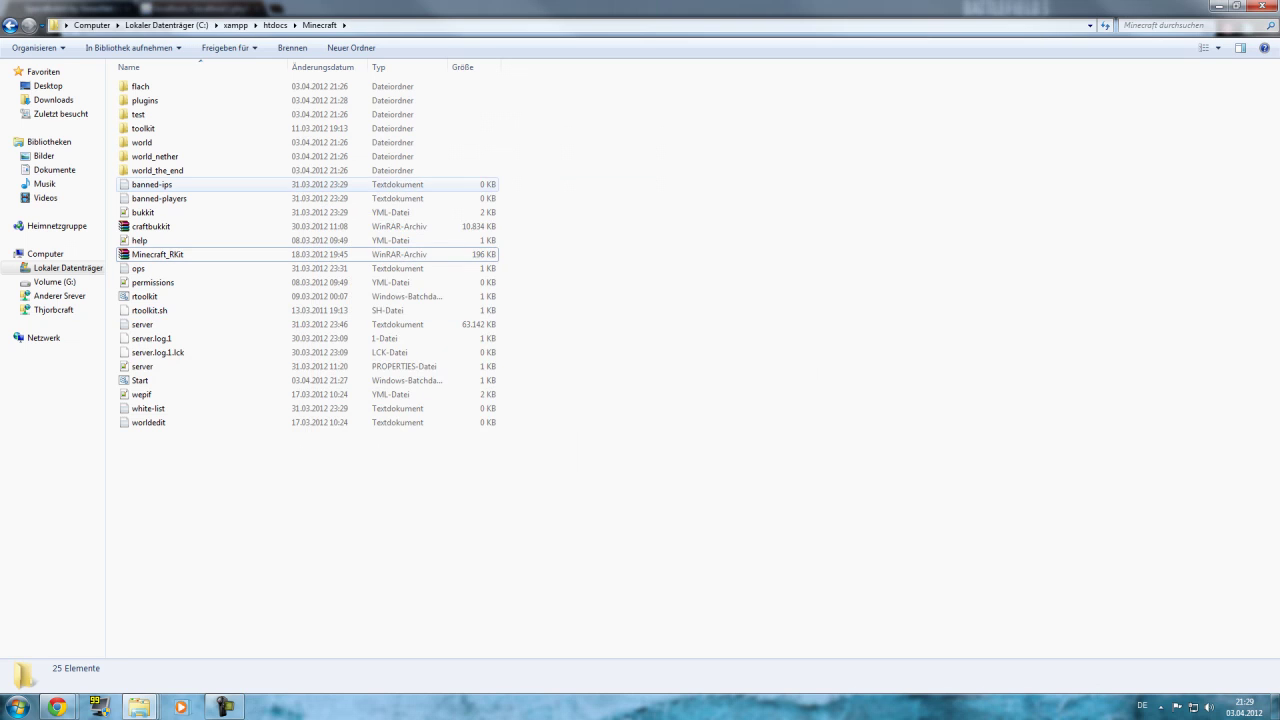
Look inside the toolkit and plugins folders of the Minecraft server.
{"action": "double_click", "coordinate": [143, 128]}
{"action": "key", "text": "BackSpace"}
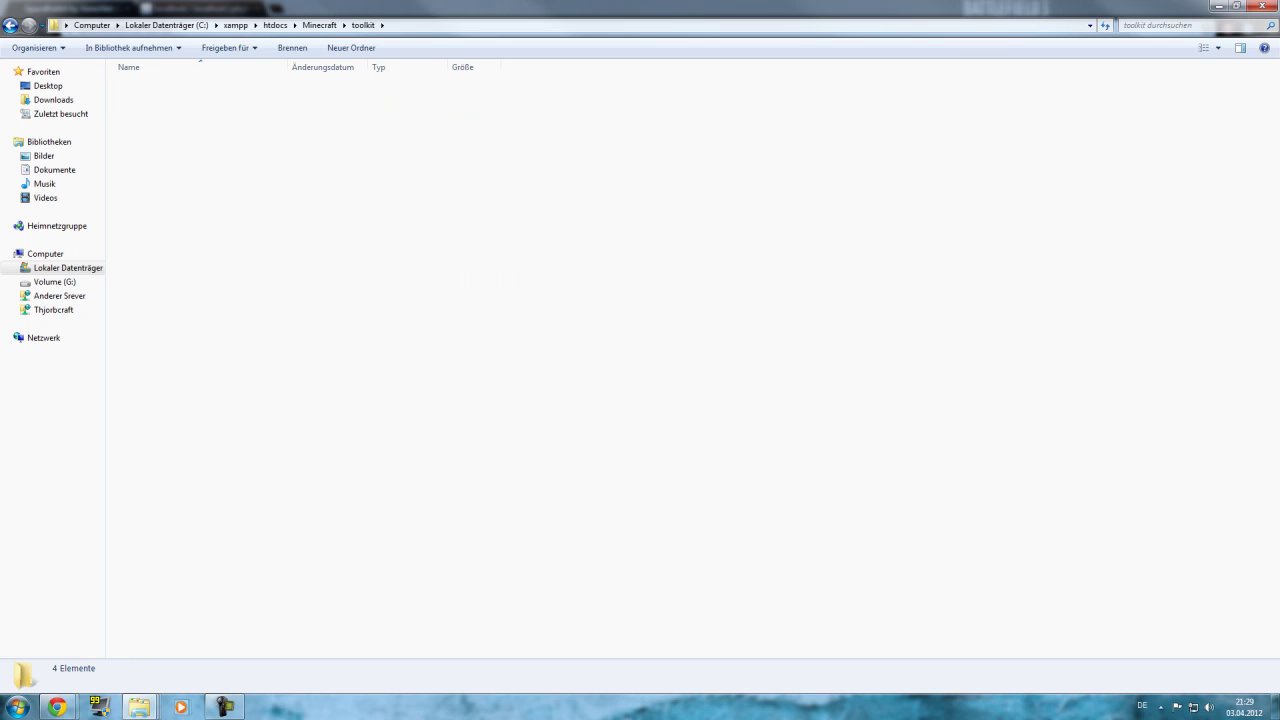
{"action": "double_click", "coordinate": [145, 100]}
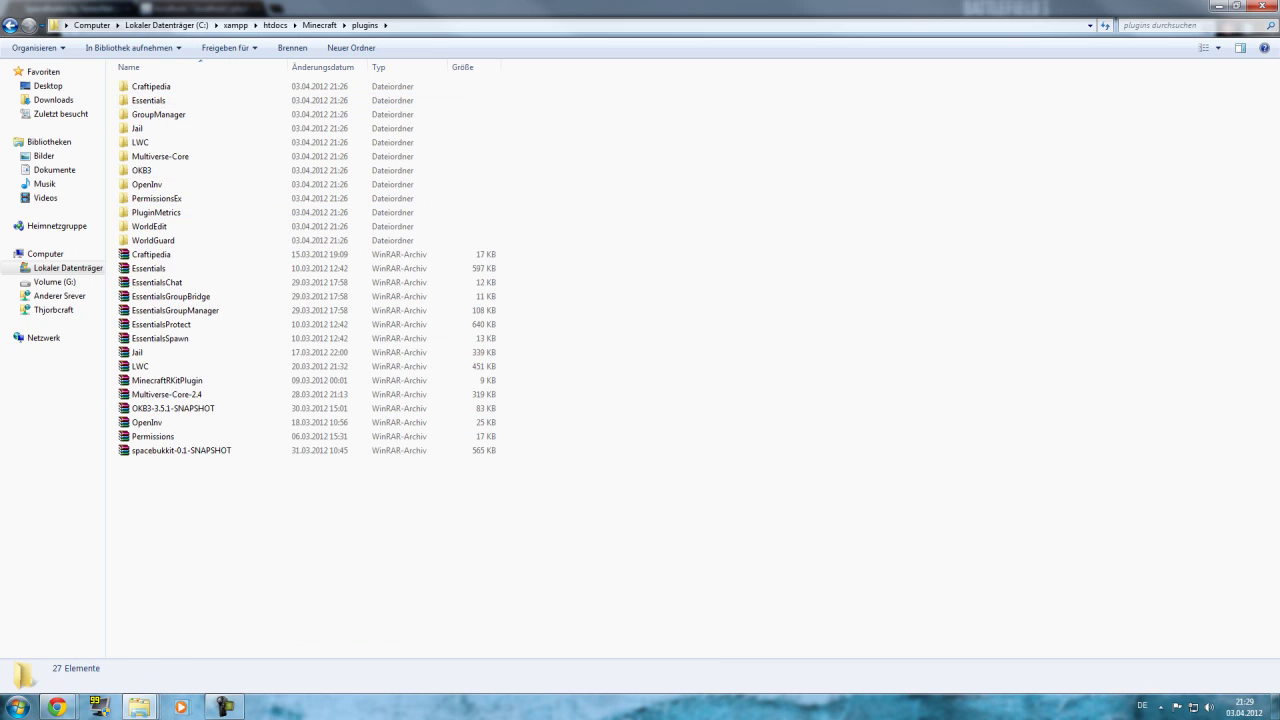
{"action": "key", "text": "BackSpace"}
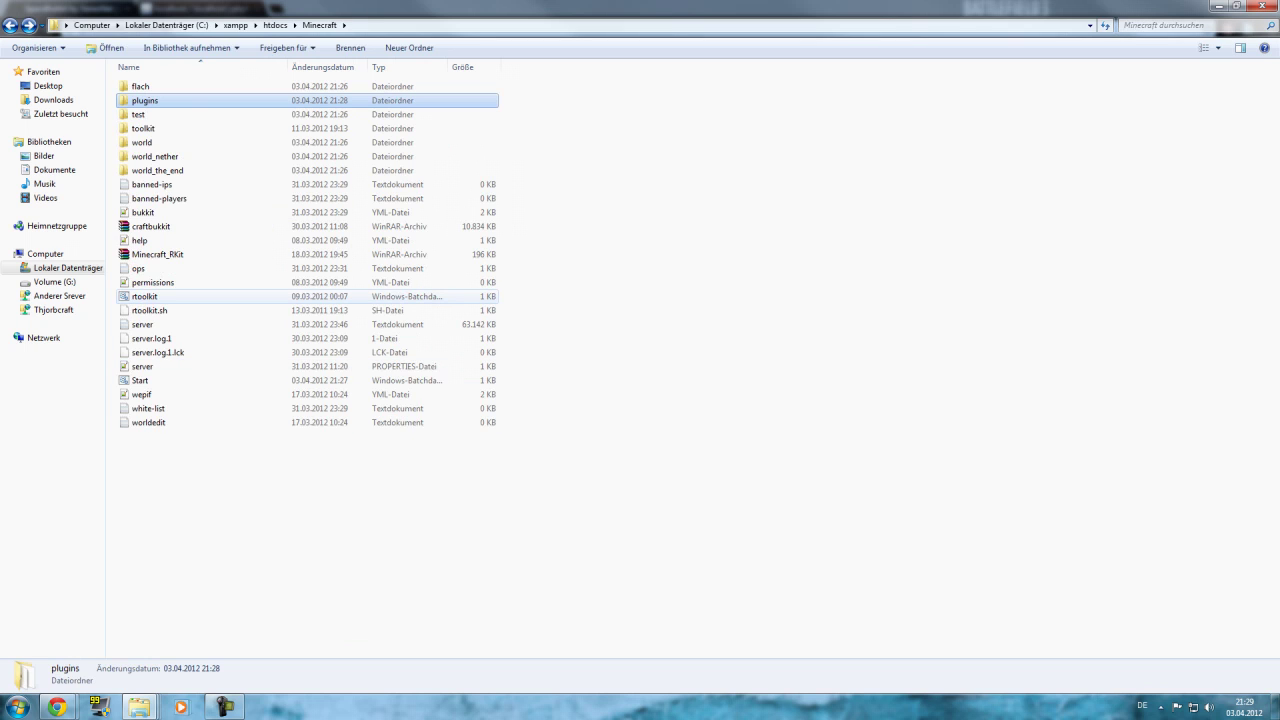
Start the server with rtoolkit, then send the stop command so it restarts.
{"action": "double_click", "coordinate": [142, 296]}
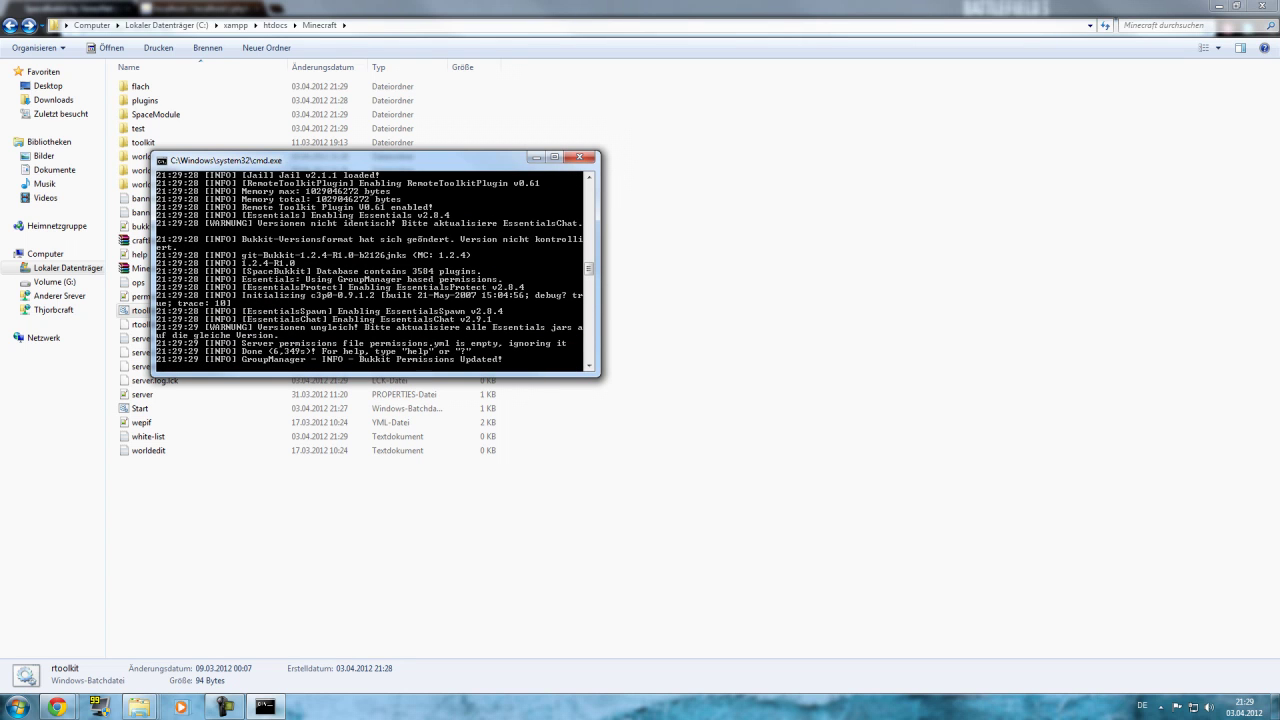
{"action": "type", "text": "op"}
{"action": "key", "text": "Return"}
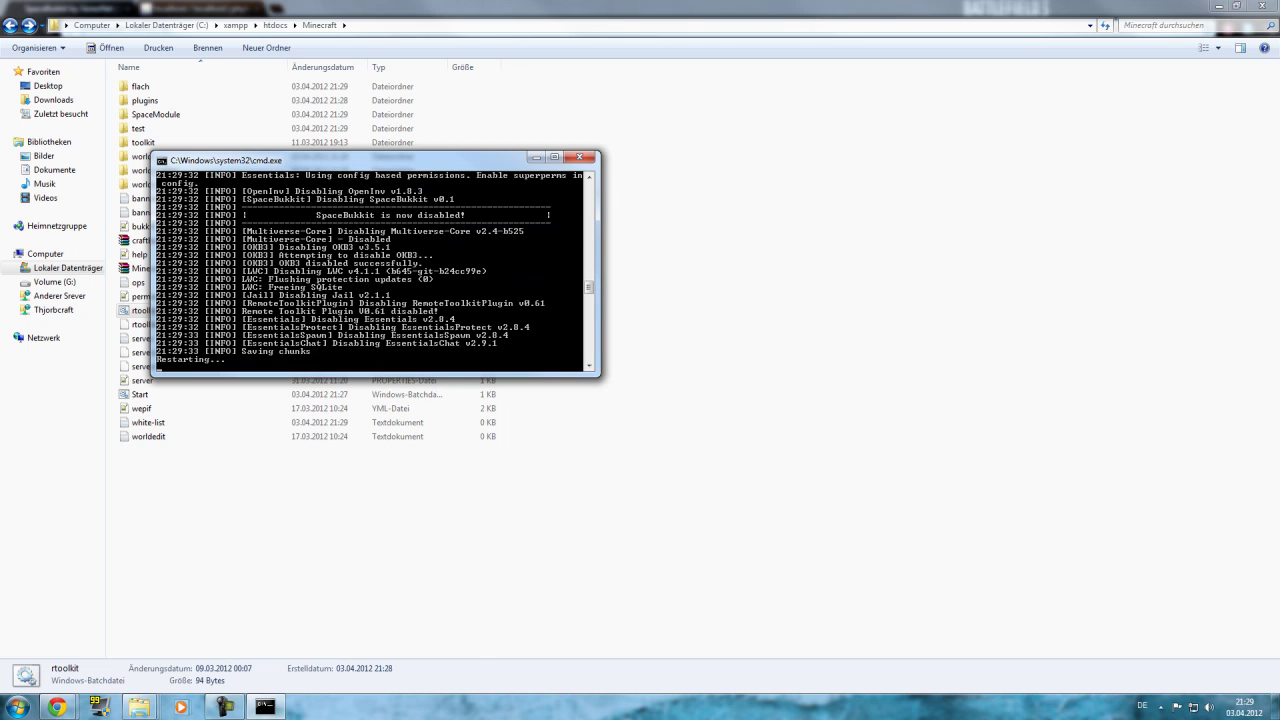
Launch Task Manager and show its Prozesse list.
{"action": "right_click", "coordinate": [479, 652]}
{"action": "left_click", "coordinate": [265, 707]}
{"action": "right_click", "coordinate": [404, 707]}
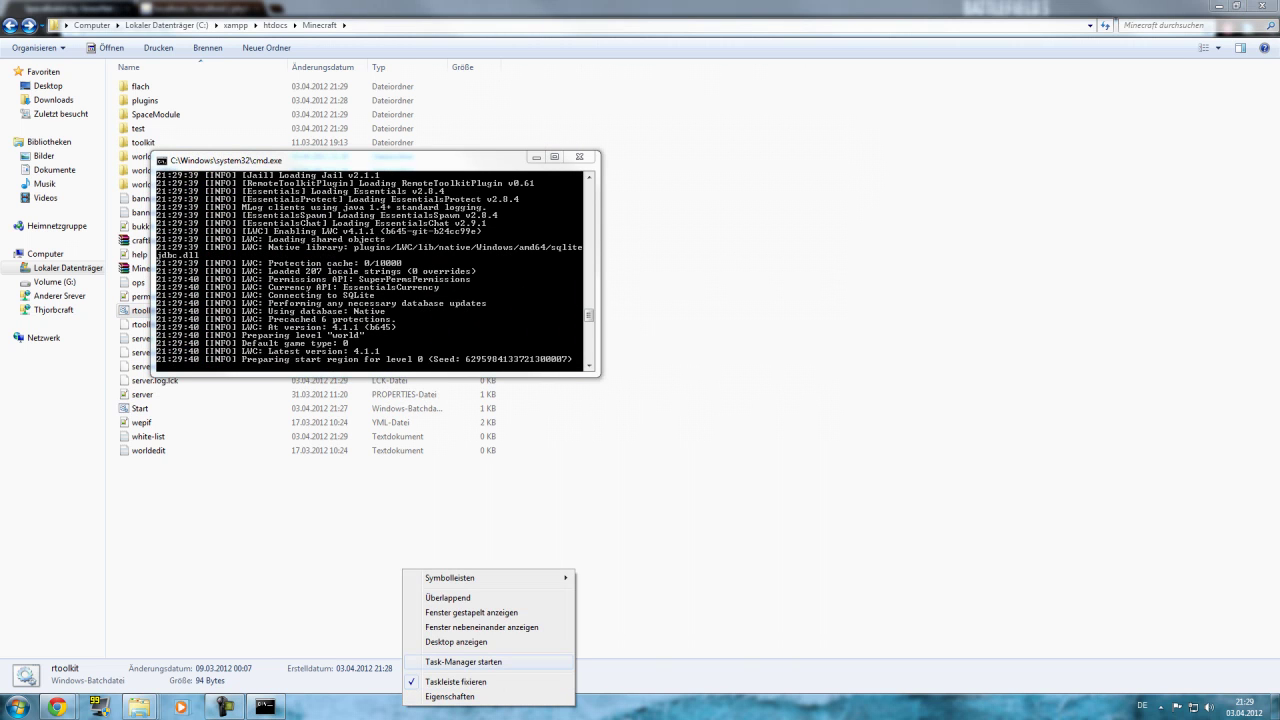
{"action": "left_click", "coordinate": [462, 662]}
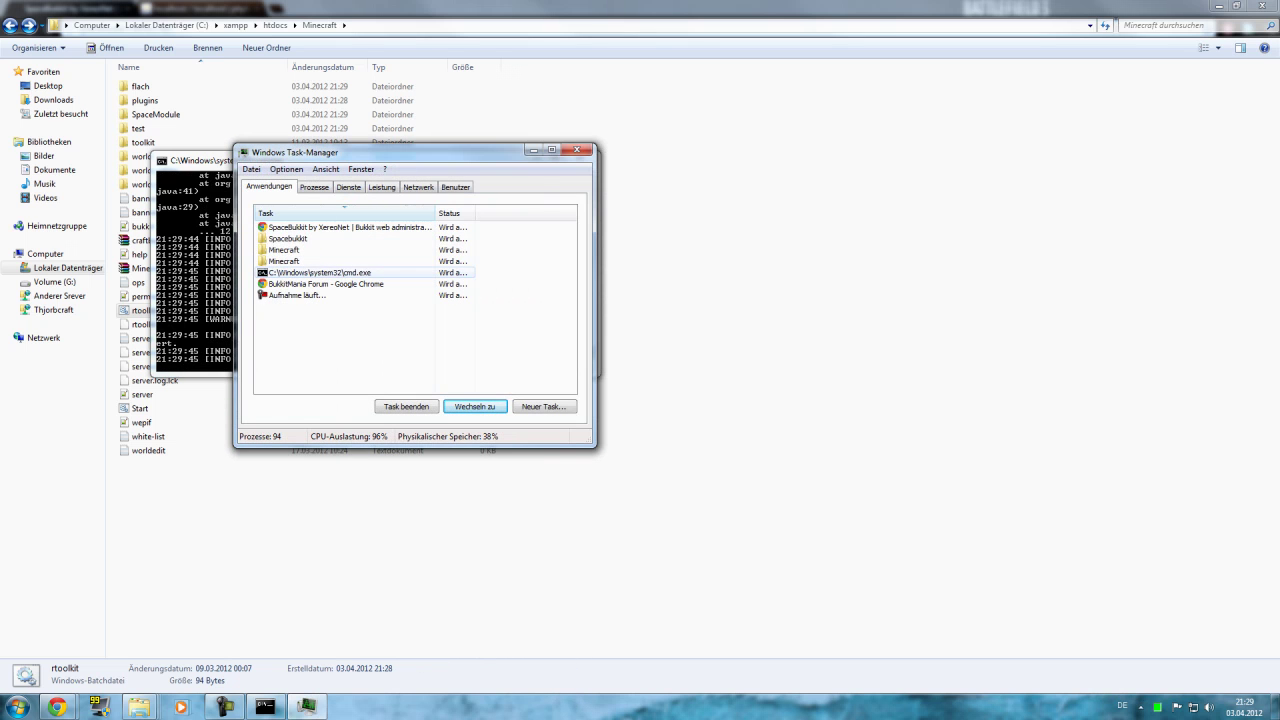
{"action": "left_click", "coordinate": [318, 272]}
{"action": "key", "text": "ctrl+Tab"}
{"action": "scroll", "coordinate": [415, 300], "scroll_direction": "down", "scroll_amount": 10}
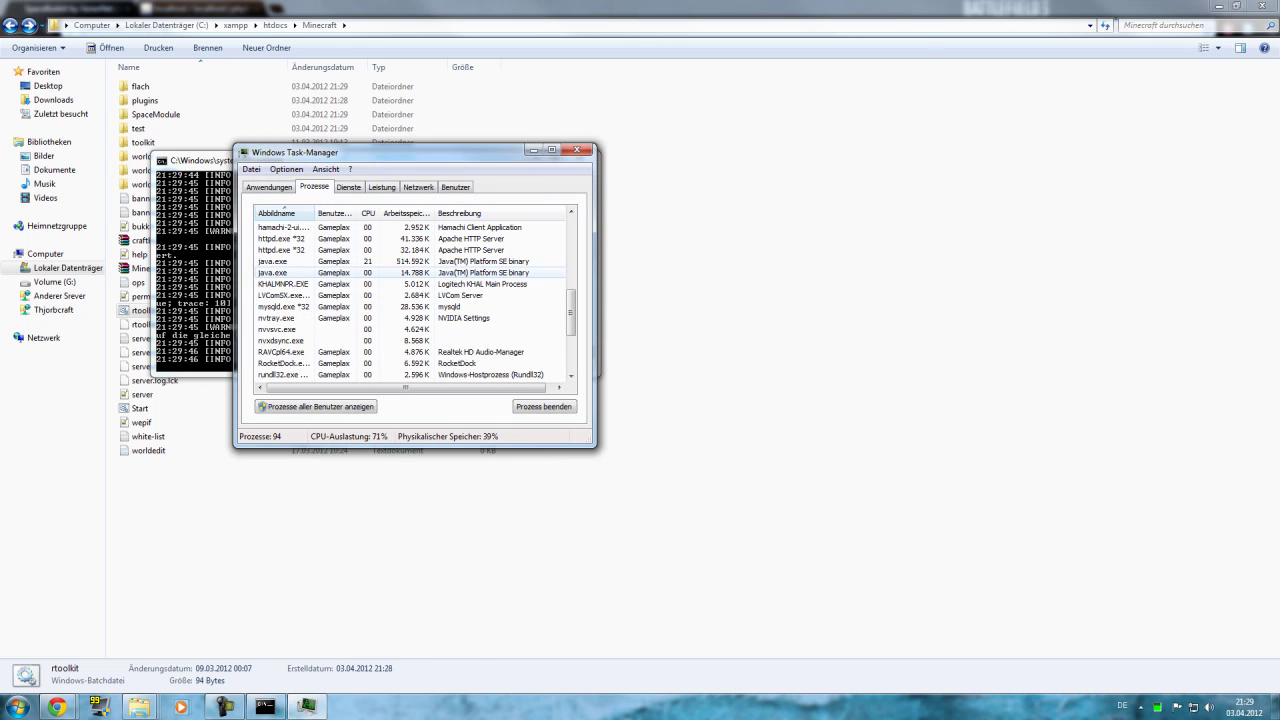
End both java.exe processes, close the console and Task Manager, then open SpaceModule.
{"action": "left_click", "coordinate": [285, 261]}
{"action": "left_click", "coordinate": [543, 406]}
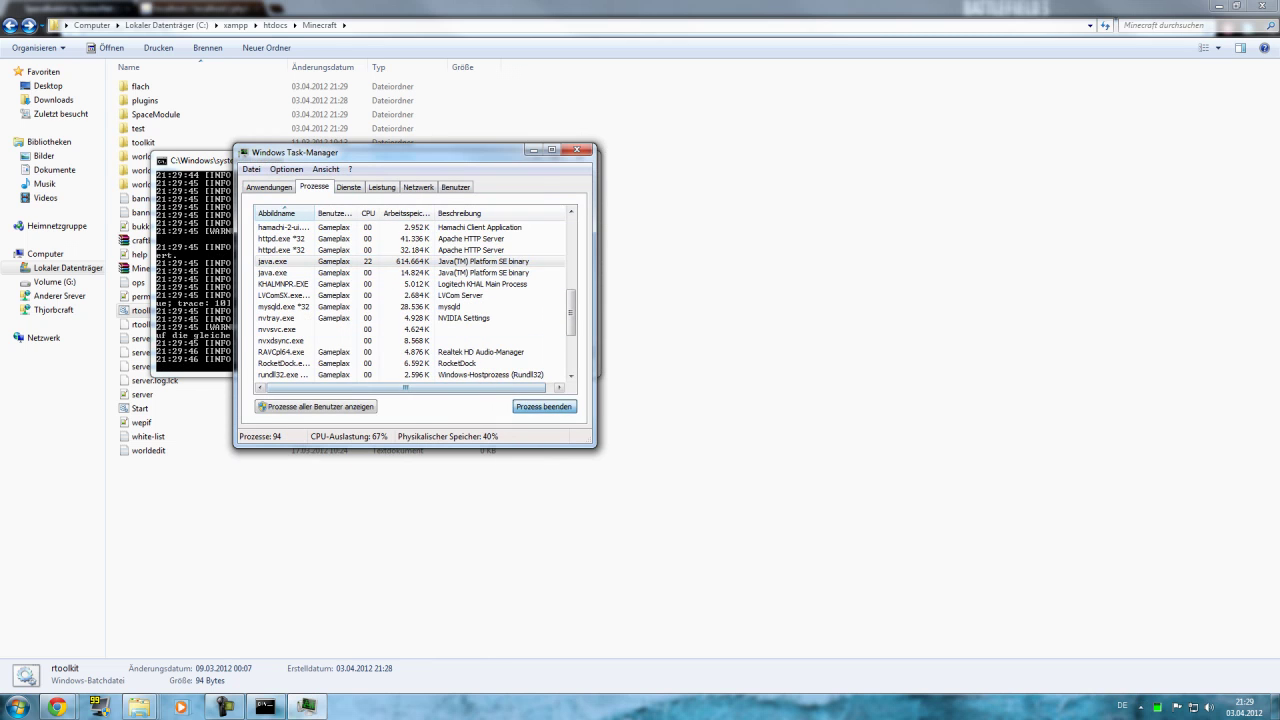
{"action": "key", "text": "Return"}
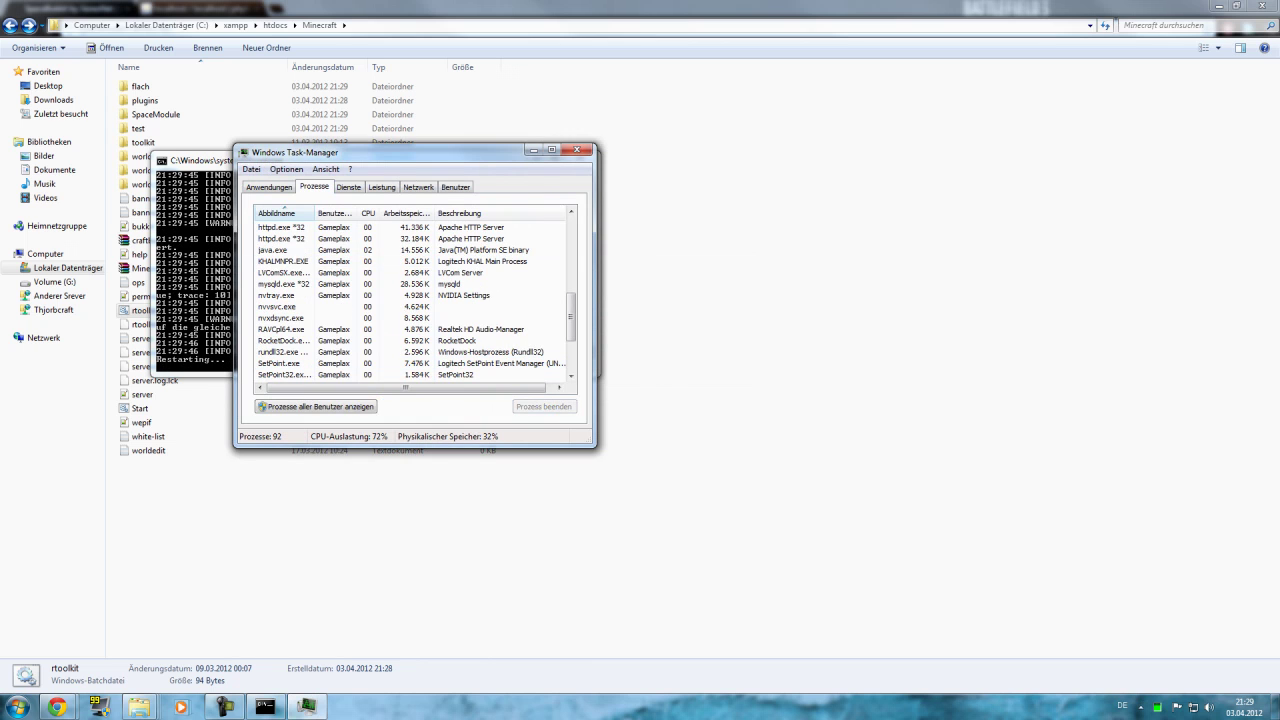
{"action": "left_click", "coordinate": [285, 272]}
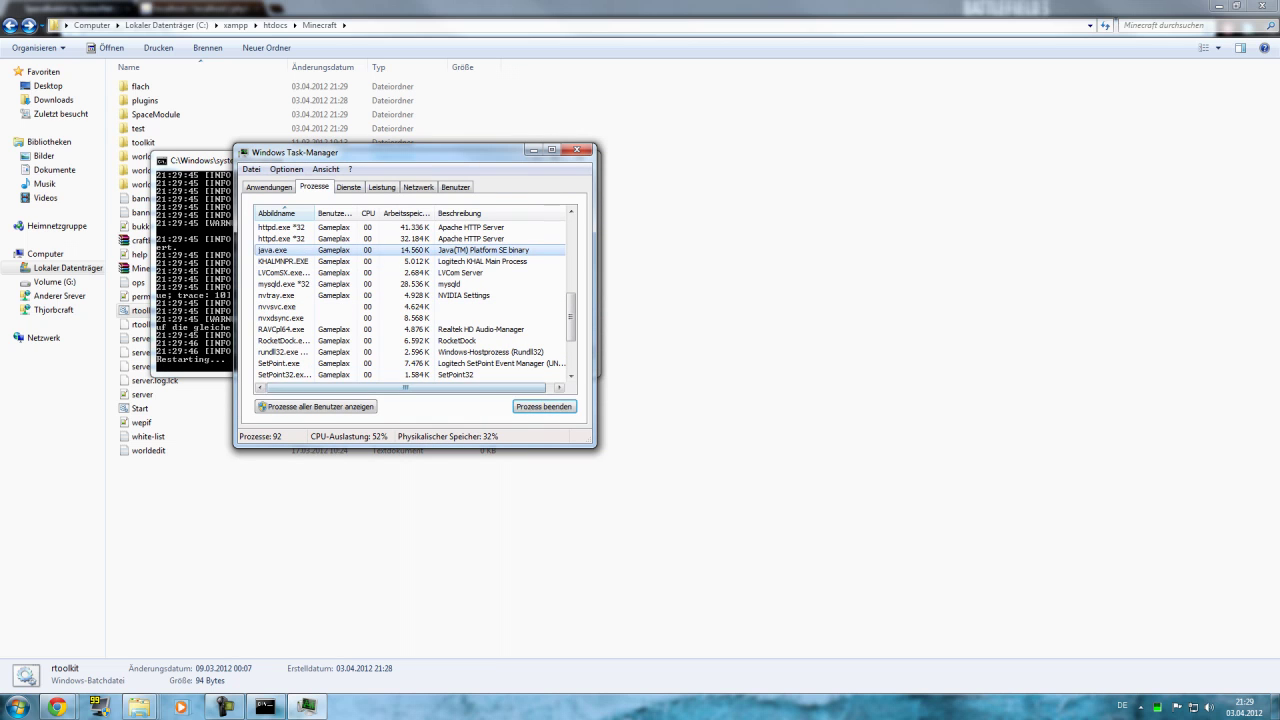
{"action": "key", "text": "Delete"}
{"action": "key", "text": "Return"}
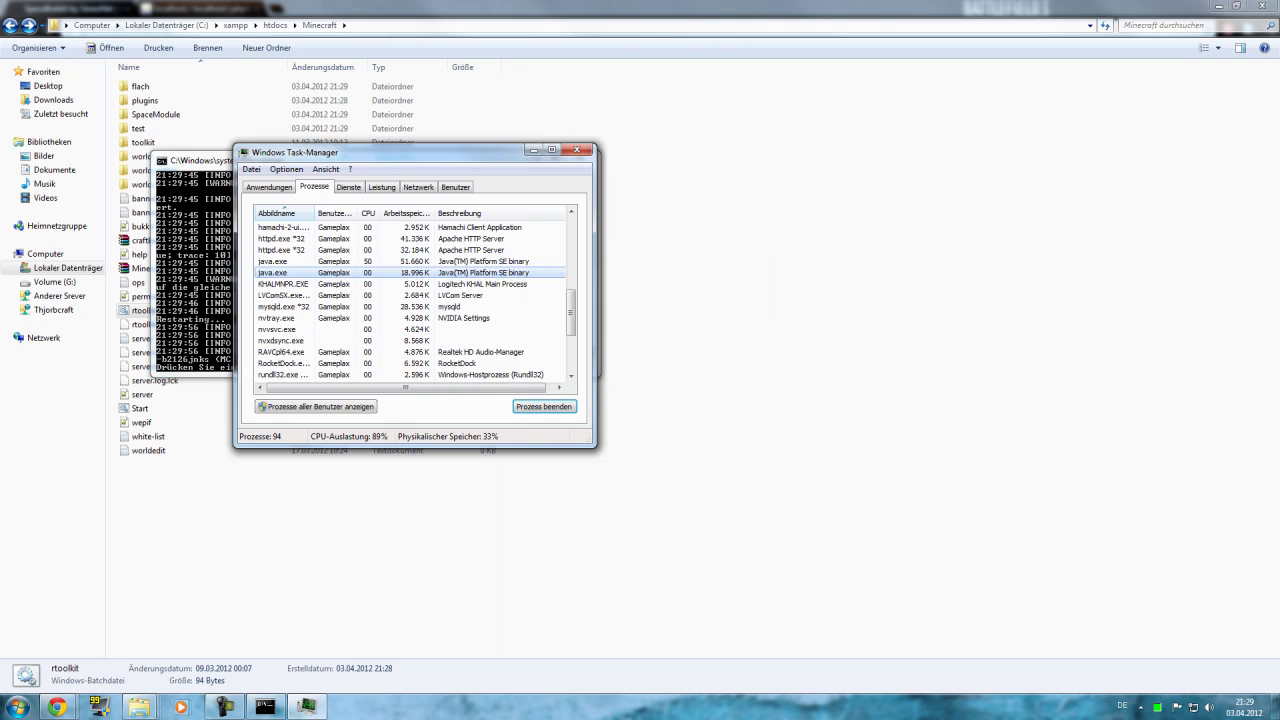
{"action": "key", "text": "Return"}
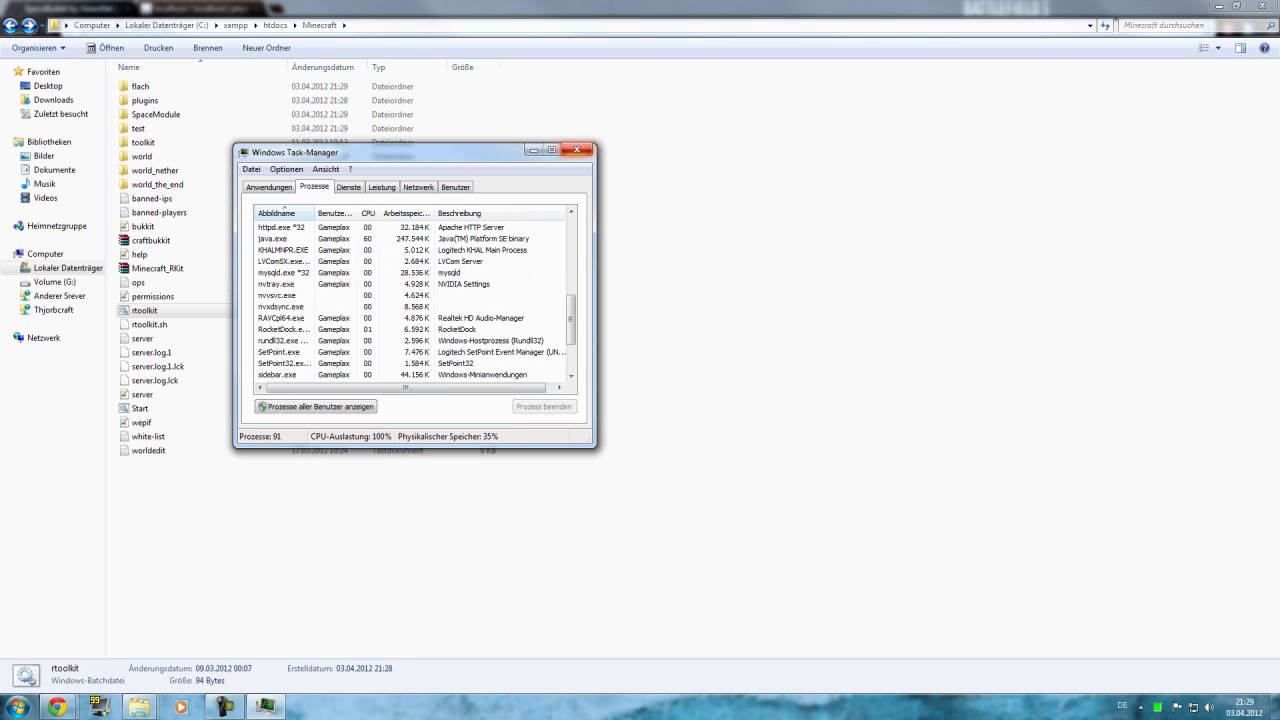
{"action": "key", "text": "alt+F4"}
{"action": "double_click", "coordinate": [155, 114]}
{"action": "key", "text": "BackSpace"}
Move the spacemodule-0.1-SNAPSHOT archive from the Spacebukkit downloads into the plugins folder.
{"action": "key", "text": "Up"}
{"action": "key", "text": "Return"}
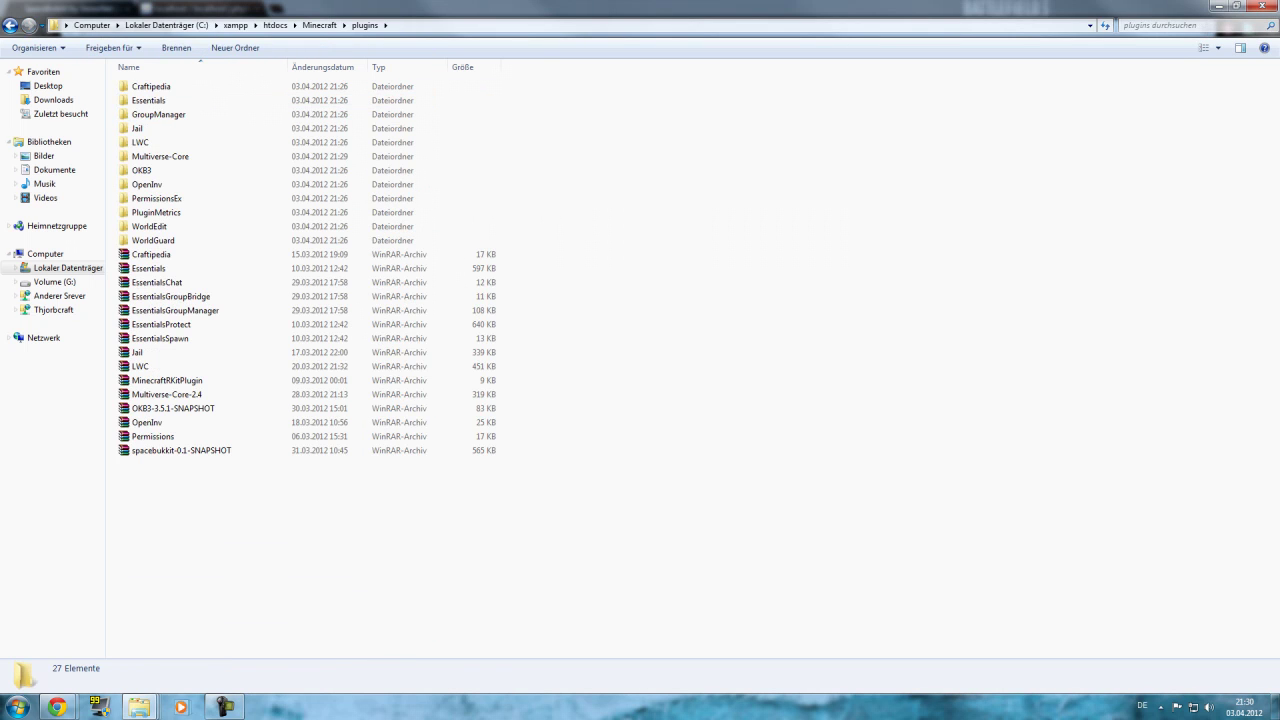
{"action": "mouse_move", "coordinate": [139, 707]}
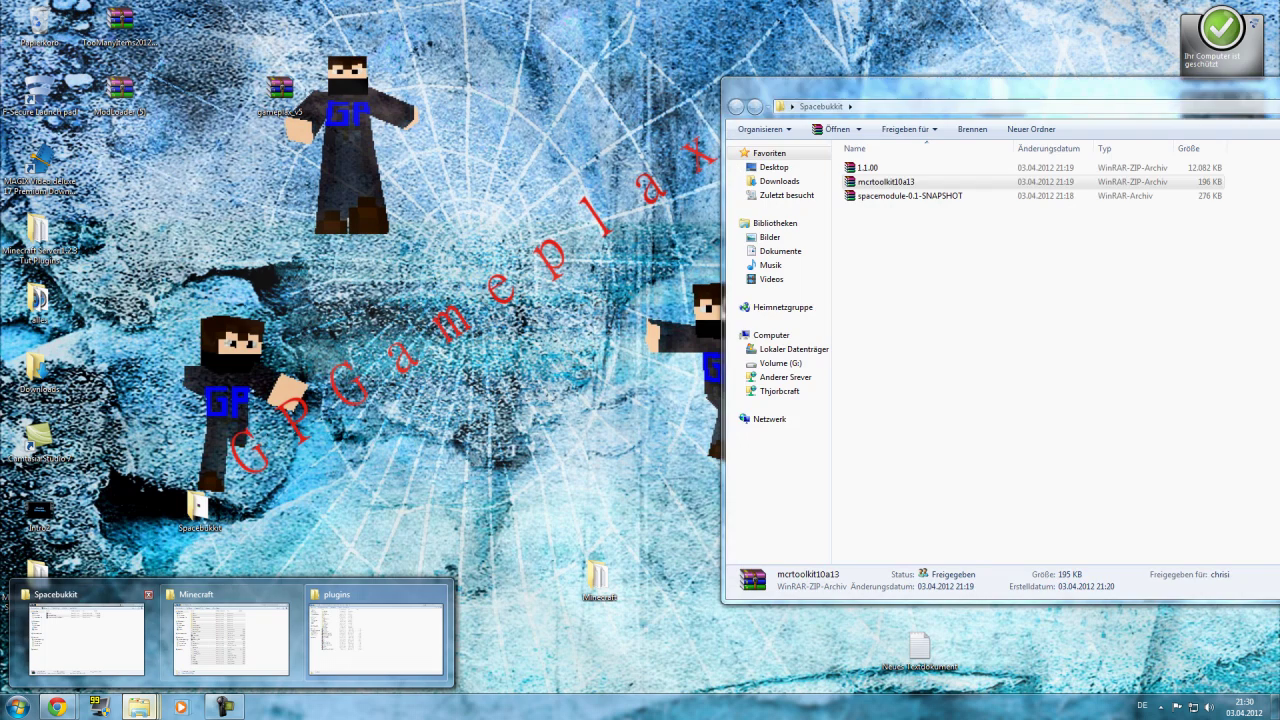
{"action": "left_click", "coordinate": [87, 635]}
{"action": "key", "text": "Down"}
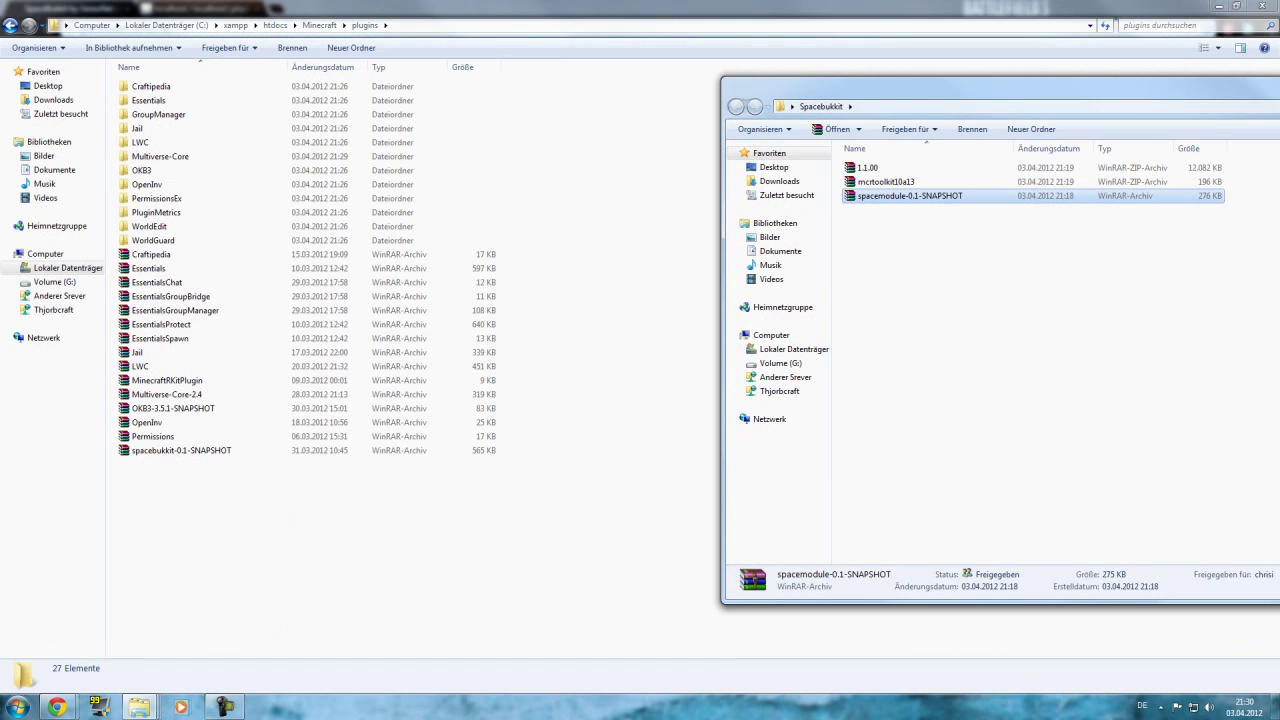
{"action": "left_click_drag", "start_coordinate": [900, 195], "coordinate": [495, 525]}
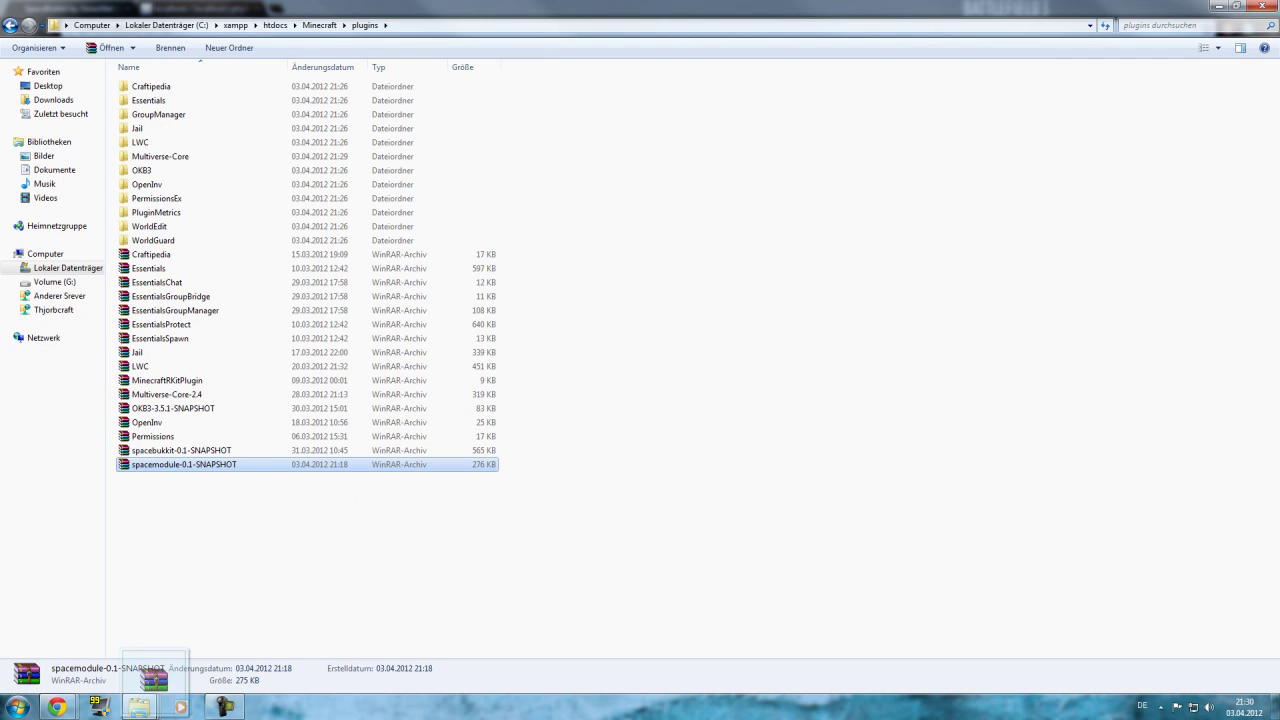
Move the archive back to Spacebukkit, close that window, and return to the Minecraft folder.
{"action": "mouse_move", "coordinate": [140, 706]}
{"action": "left_click", "coordinate": [86, 635]}
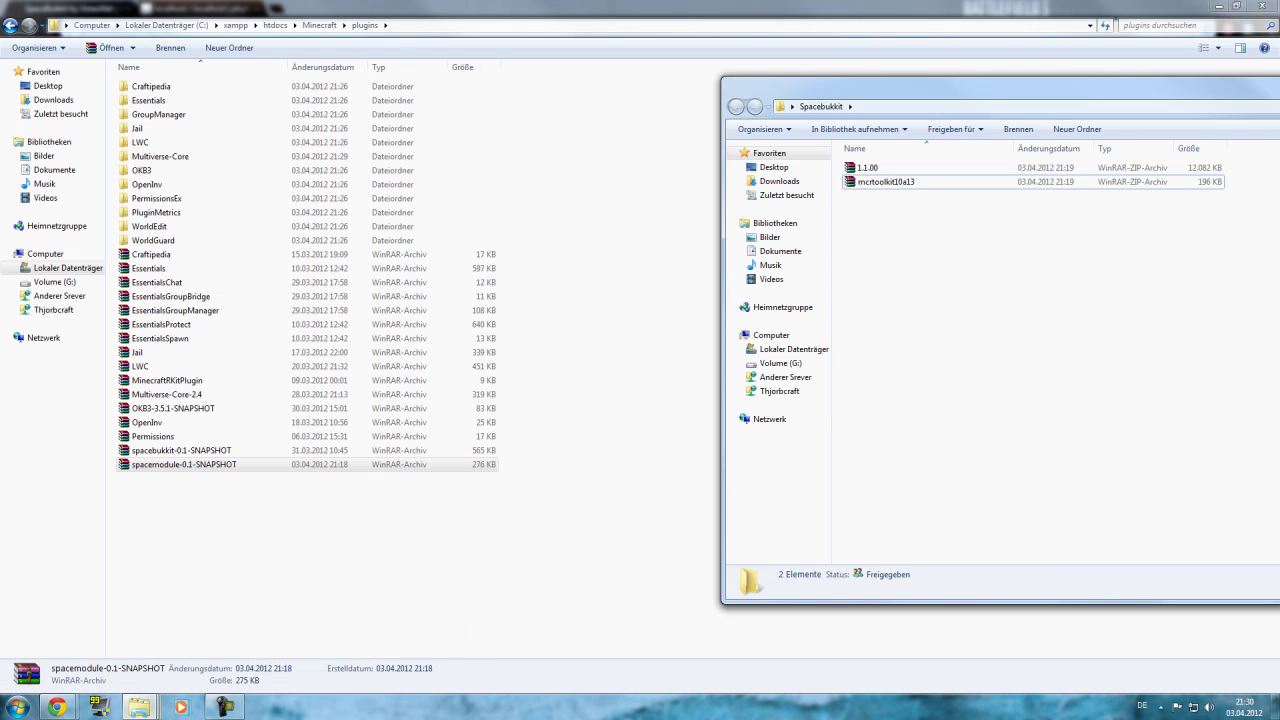
{"action": "left_click_drag", "start_coordinate": [184, 464], "coordinate": [940, 395]}
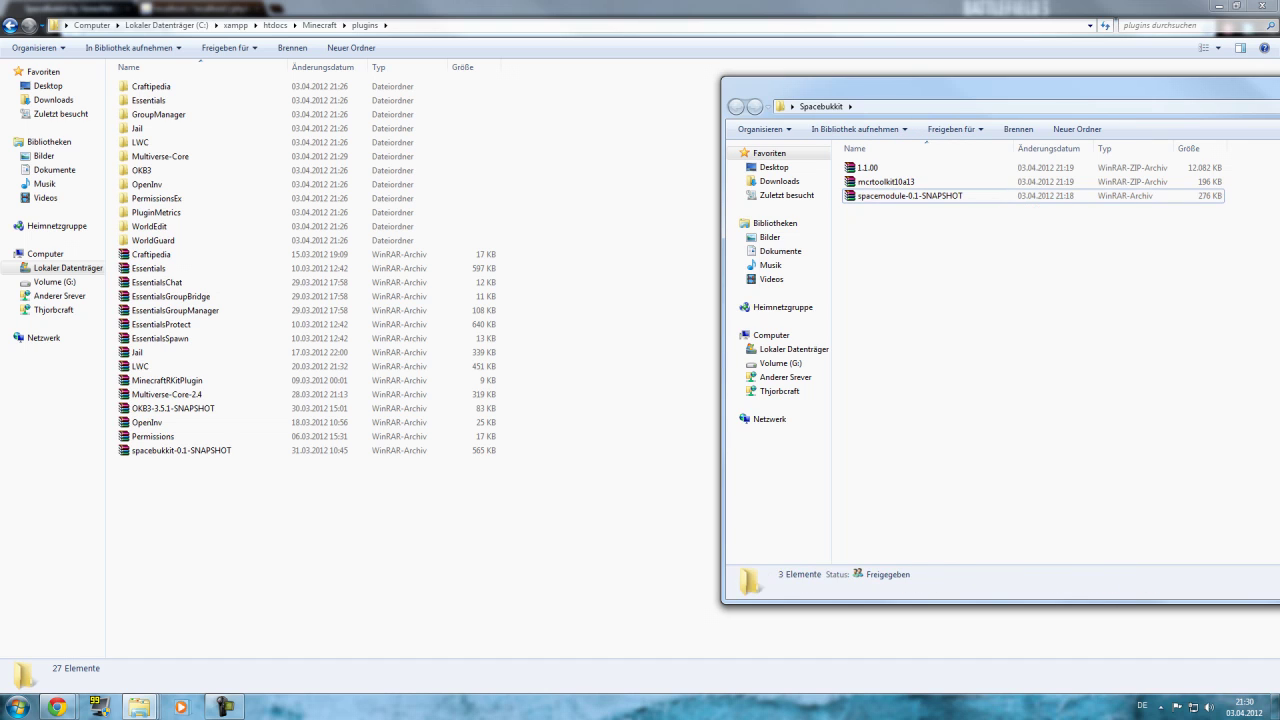
{"action": "key", "text": "alt+F4"}
{"action": "key", "text": "BackSpace"}
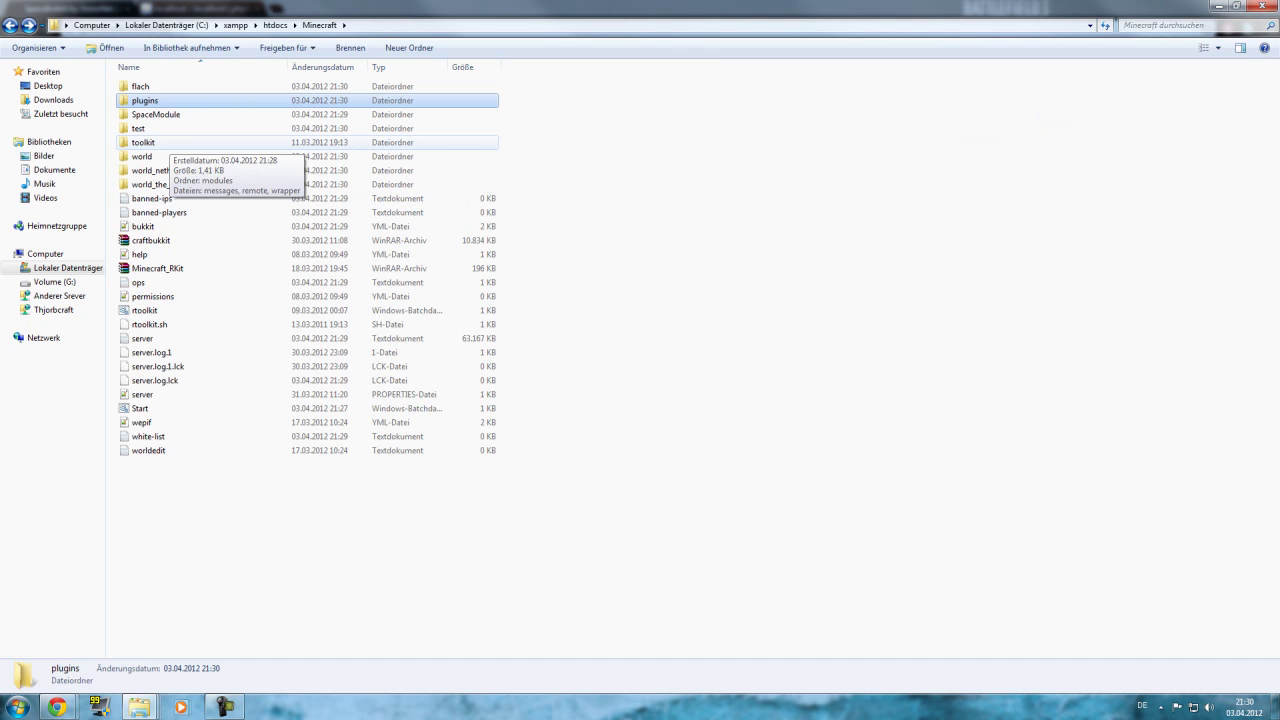
Copy spacemodule-0.1-SNAPSHOT into toolkit\modules, then relaunch the server with rtoolkit.
{"action": "double_click", "coordinate": [150, 142]}
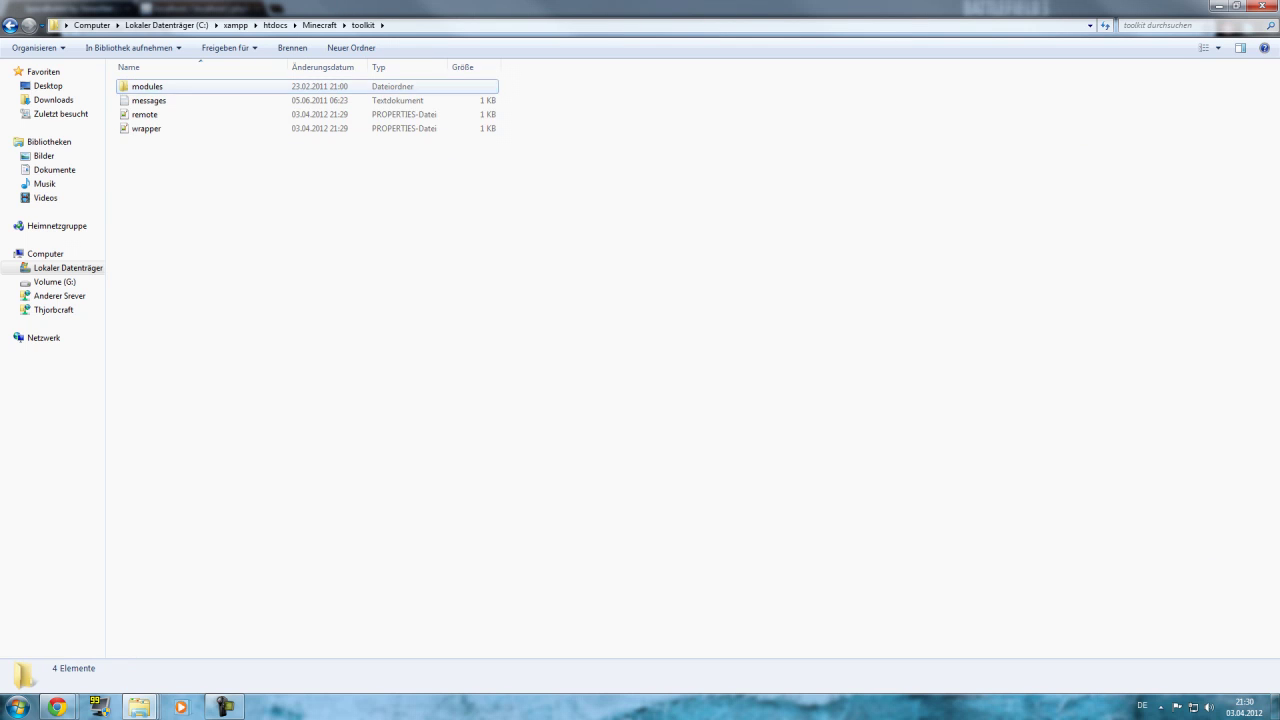
{"action": "double_click", "coordinate": [147, 86]}
{"action": "mouse_move", "coordinate": [138, 707]}
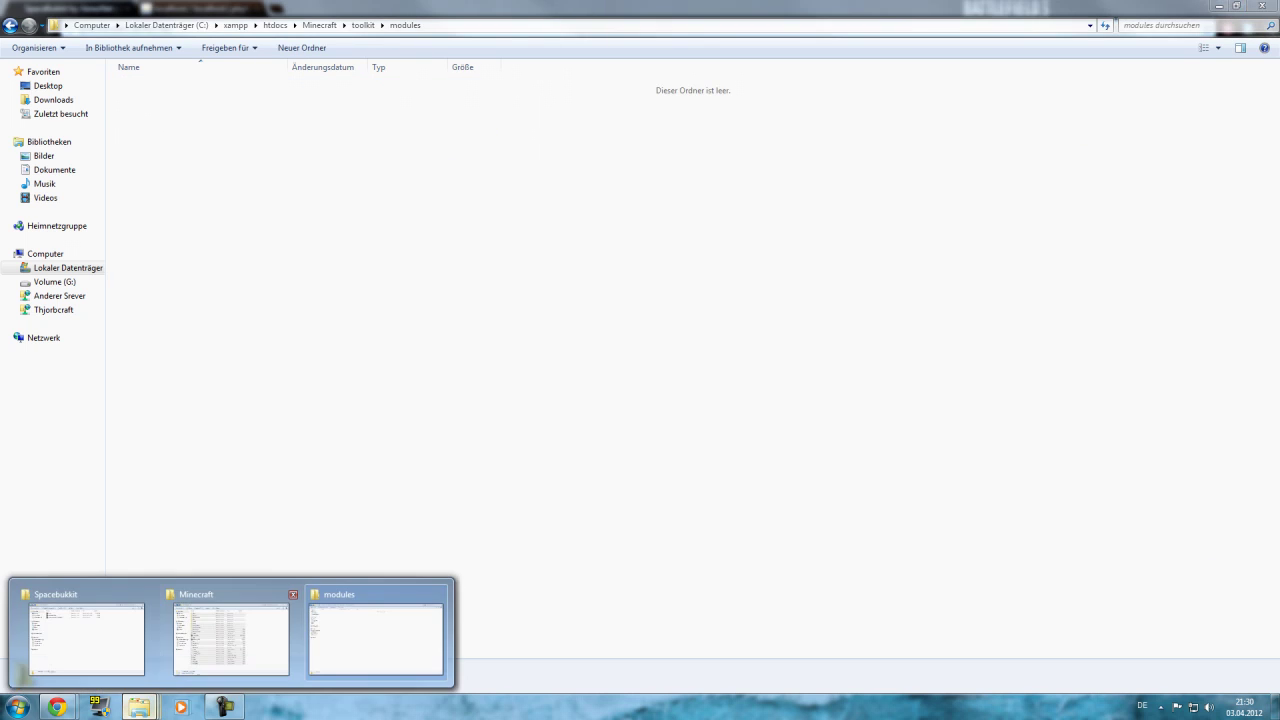
{"action": "left_click", "coordinate": [87, 635]}
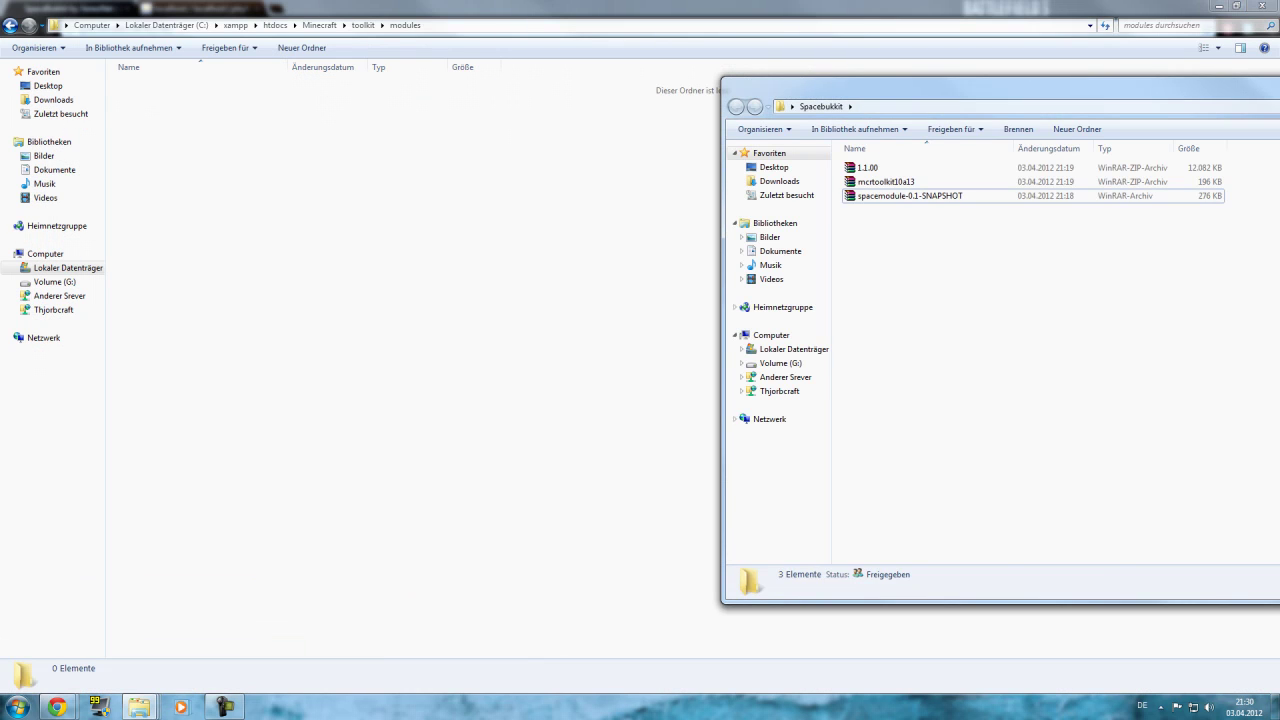
{"action": "left_click_drag", "start_coordinate": [910, 195], "coordinate": [500, 285]}
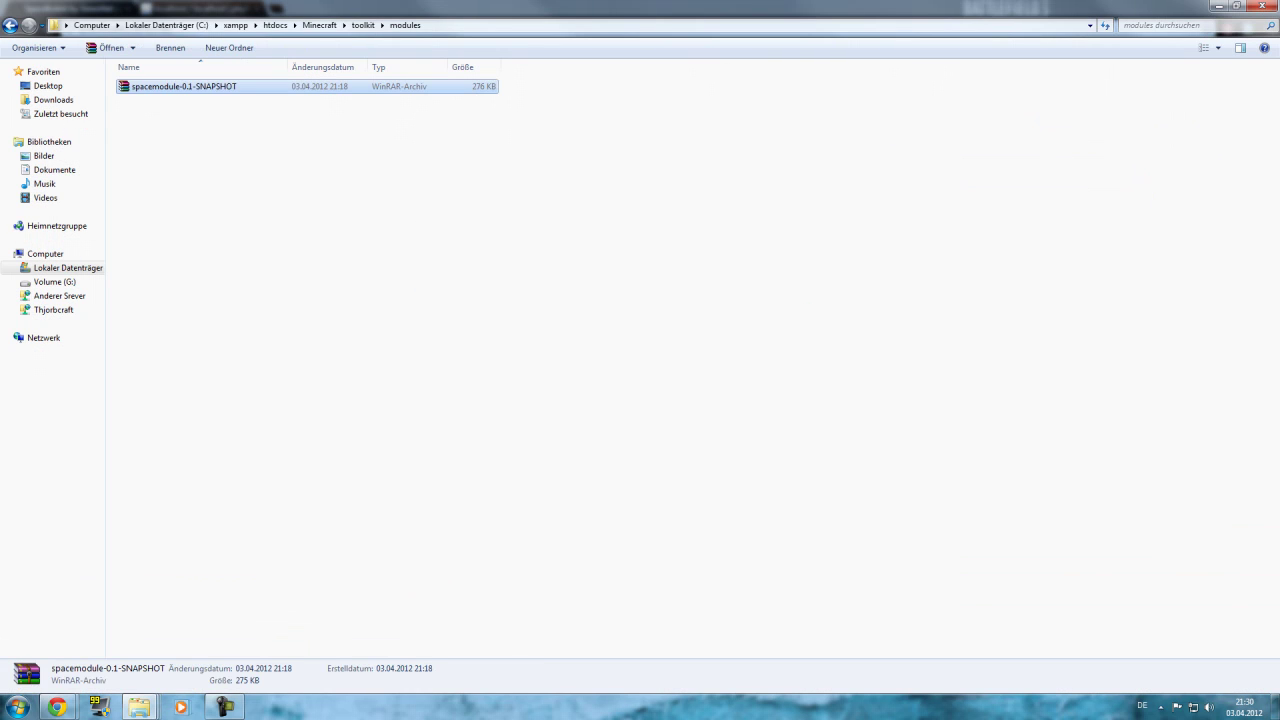
{"action": "key", "text": "BackSpace"}
{"action": "key", "text": "BackSpace"}
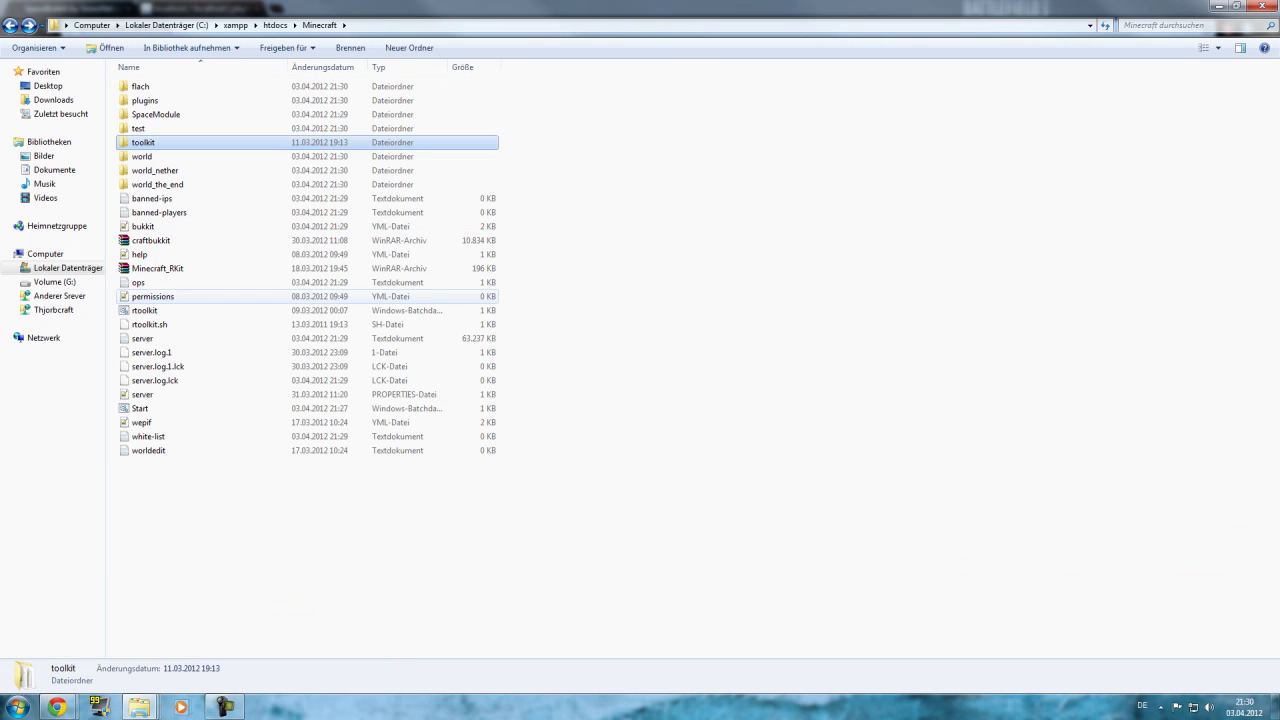
{"action": "double_click", "coordinate": [145, 310]}
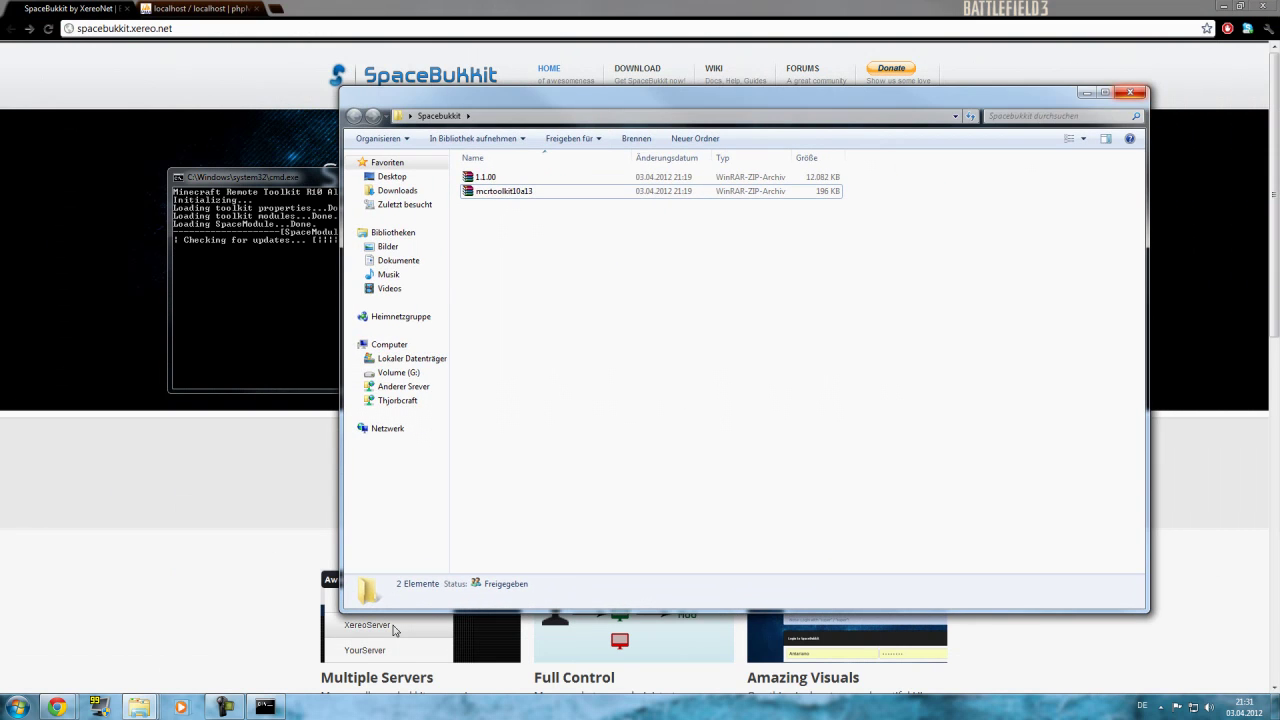
Close the Spacebukkit downloads window and switch to the phpMyAdmin browser tab.
{"action": "left_click", "coordinate": [1130, 92]}
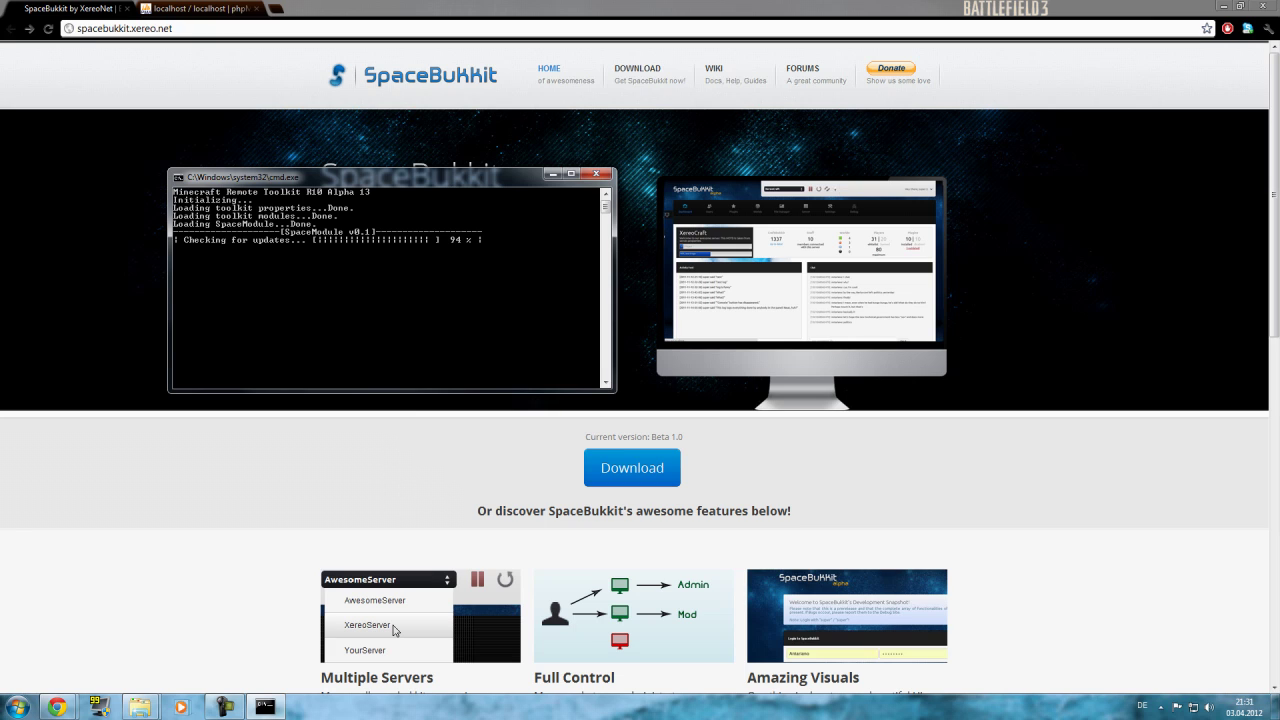
{"action": "key", "text": "ctrl+Tab"}
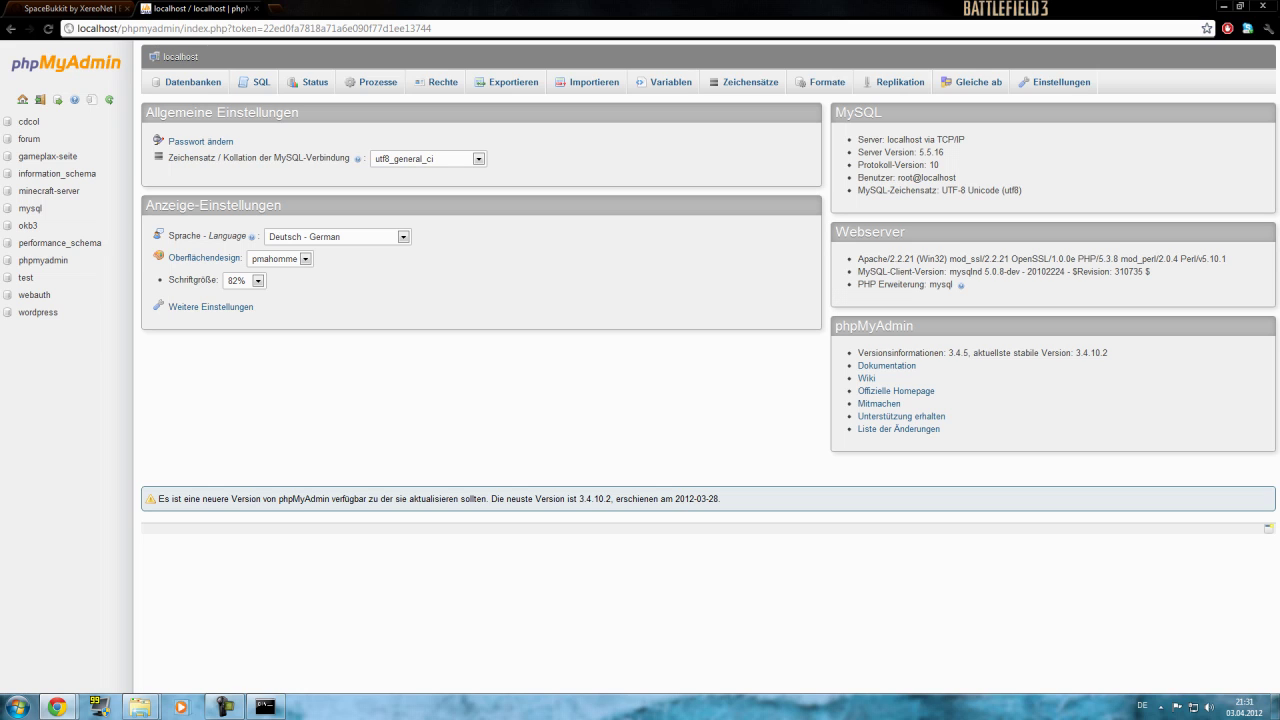
Load localhost/phpmyadmin in a new tab, close it again, and show the Datenbanken list.
{"action": "key", "text": "ctrl+t"}
{"action": "type", "text": "loc"}
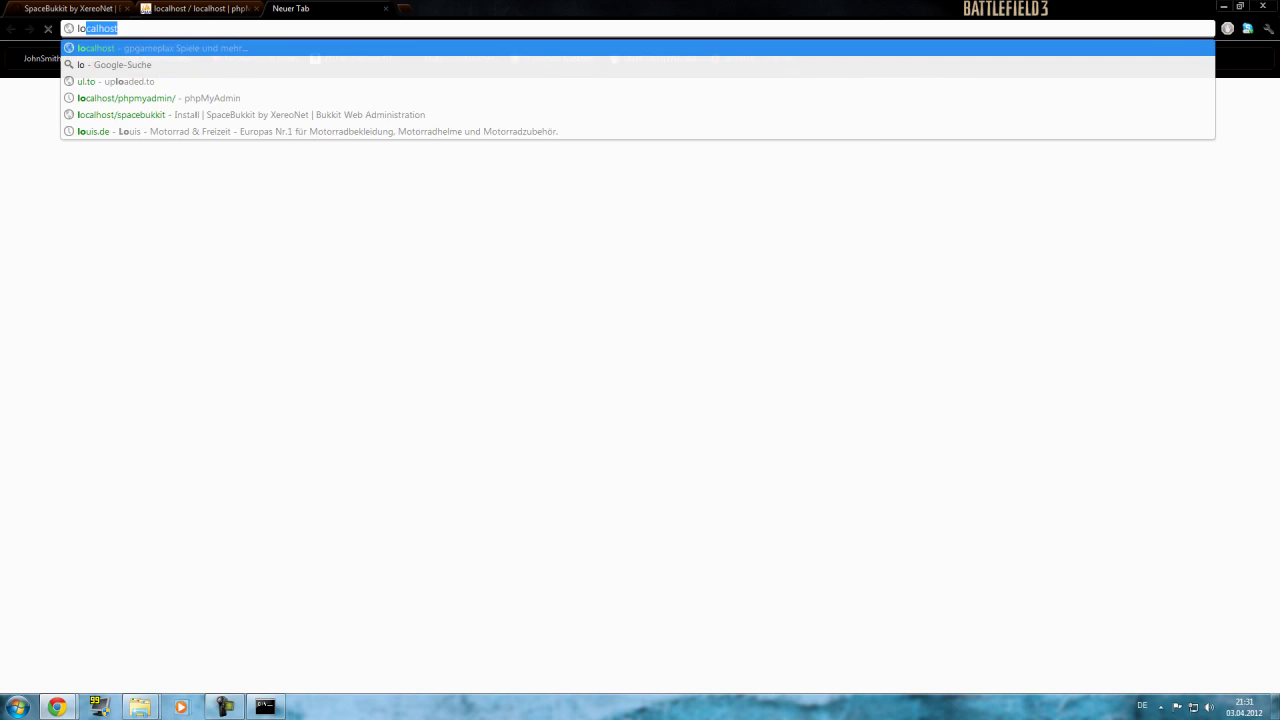
{"action": "type", "text": "alhost"}
{"action": "key", "text": "Down"}
{"action": "key", "text": "Return"}
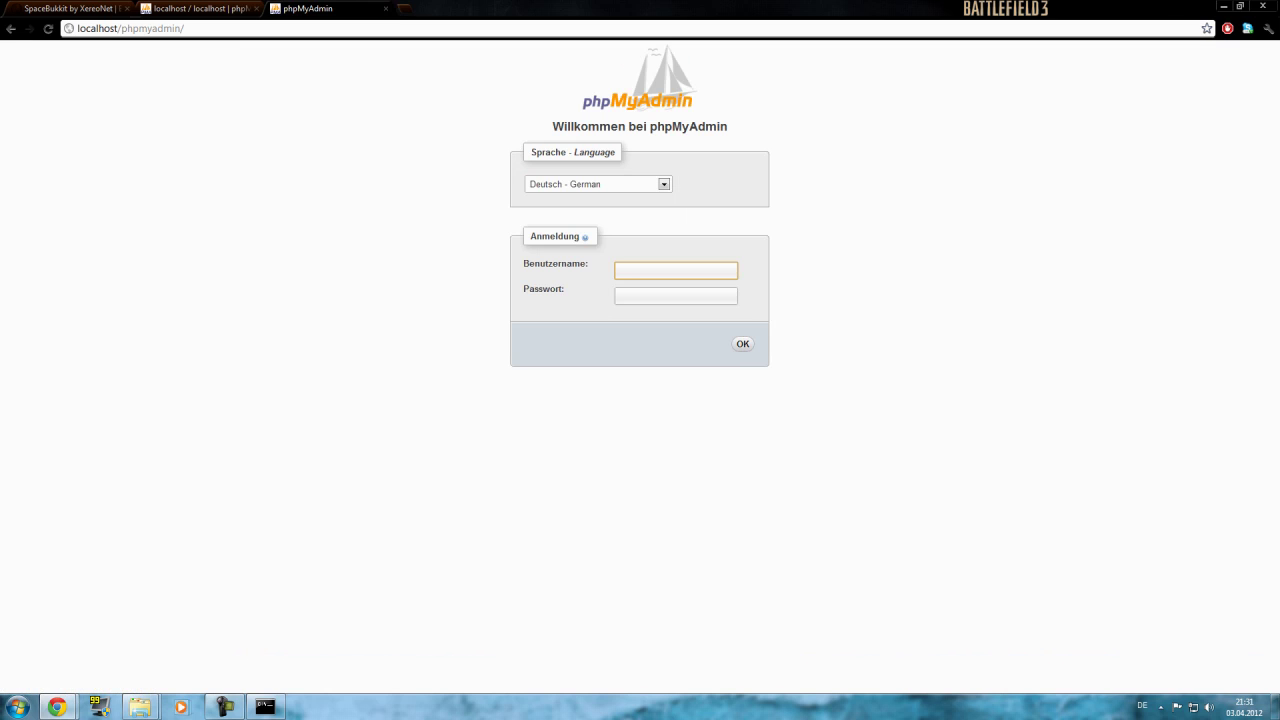
{"action": "left_click", "coordinate": [386, 8]}
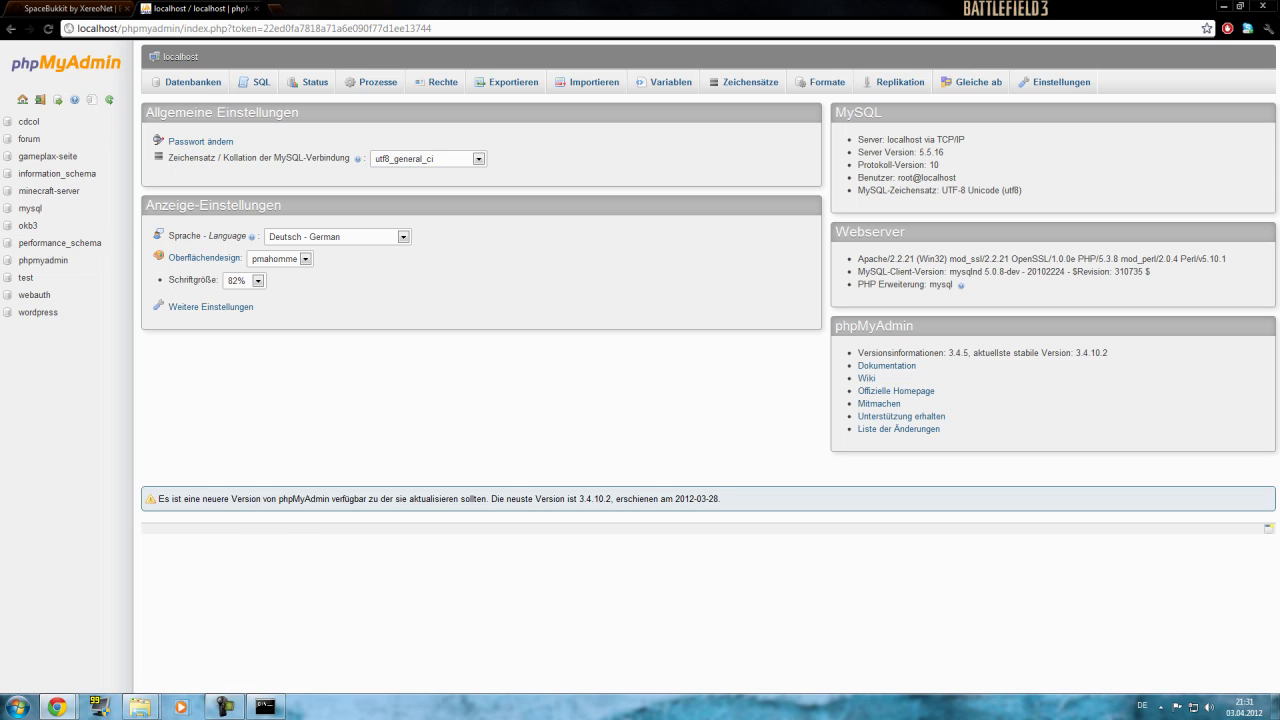
{"action": "left_click", "coordinate": [186, 82]}
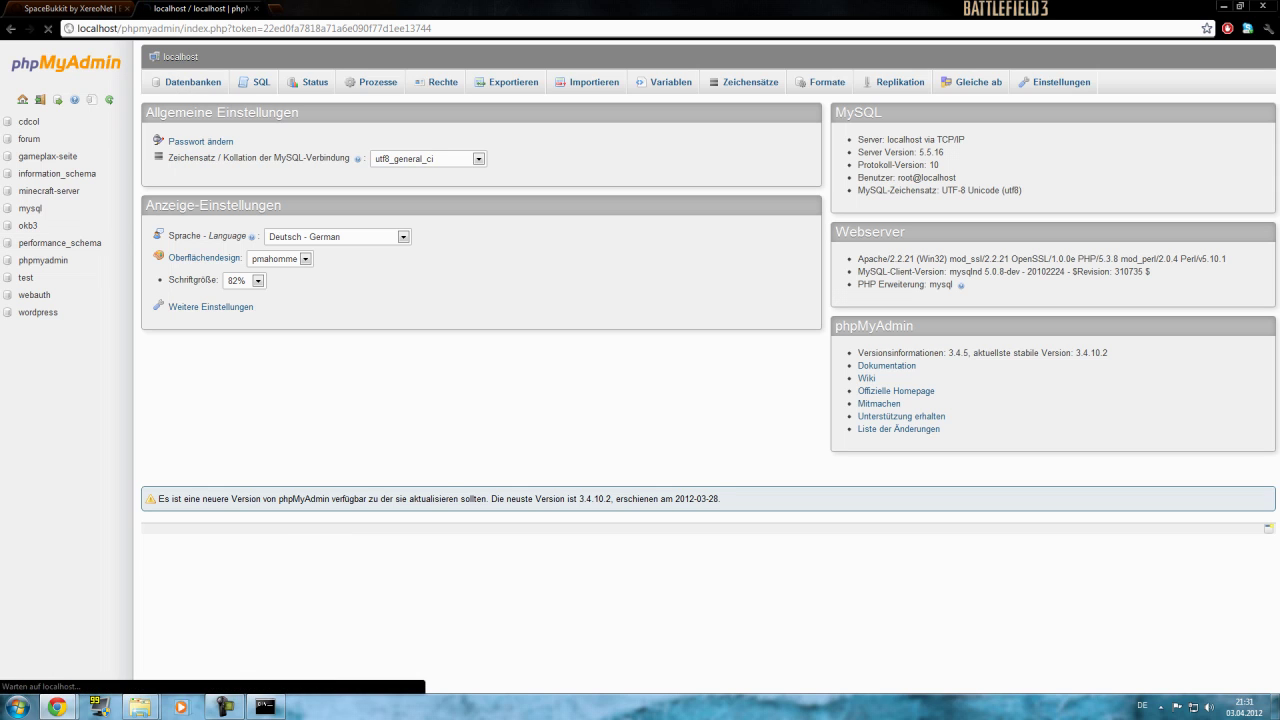
Create a new database named Spacebukkit in phpMyAdmin.
{"action": "left_click", "coordinate": [225, 182]}
{"action": "type", "text": "Spce"}
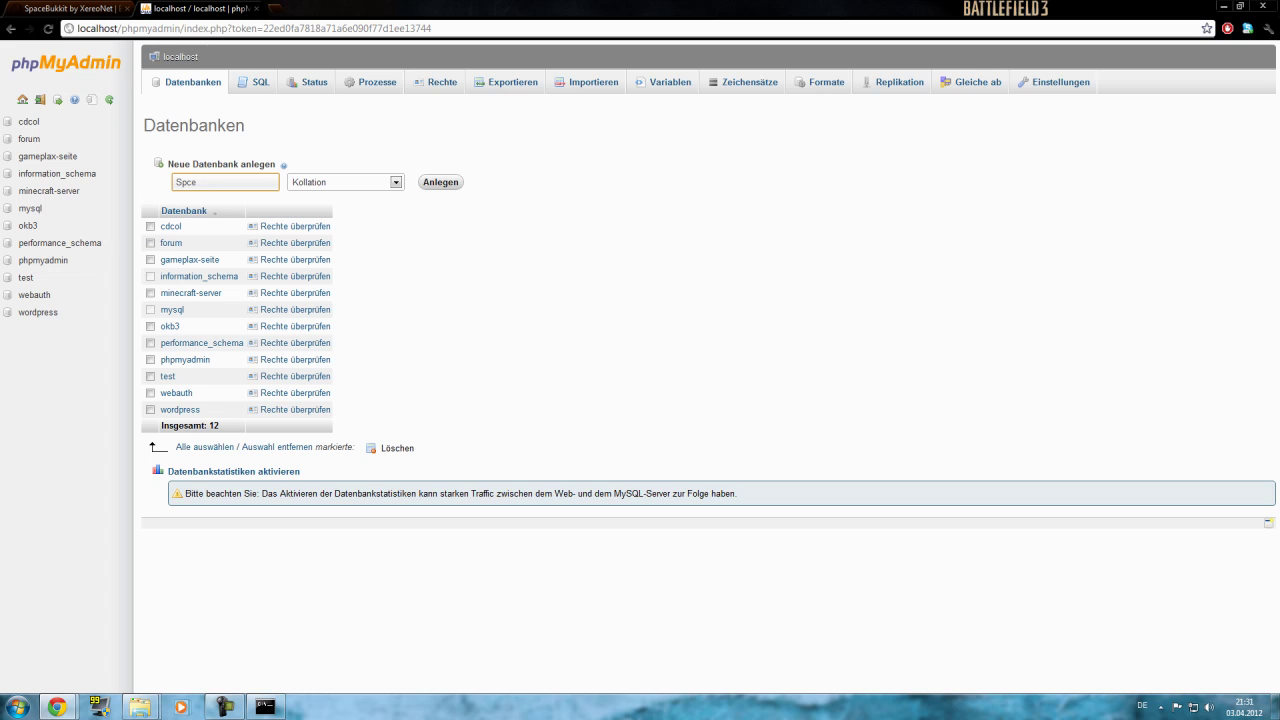
{"action": "key", "text": "BackSpace"}
{"action": "key", "text": "BackSpace"}
{"action": "type", "text": "acebukkit"}
{"action": "key", "text": "Return"}
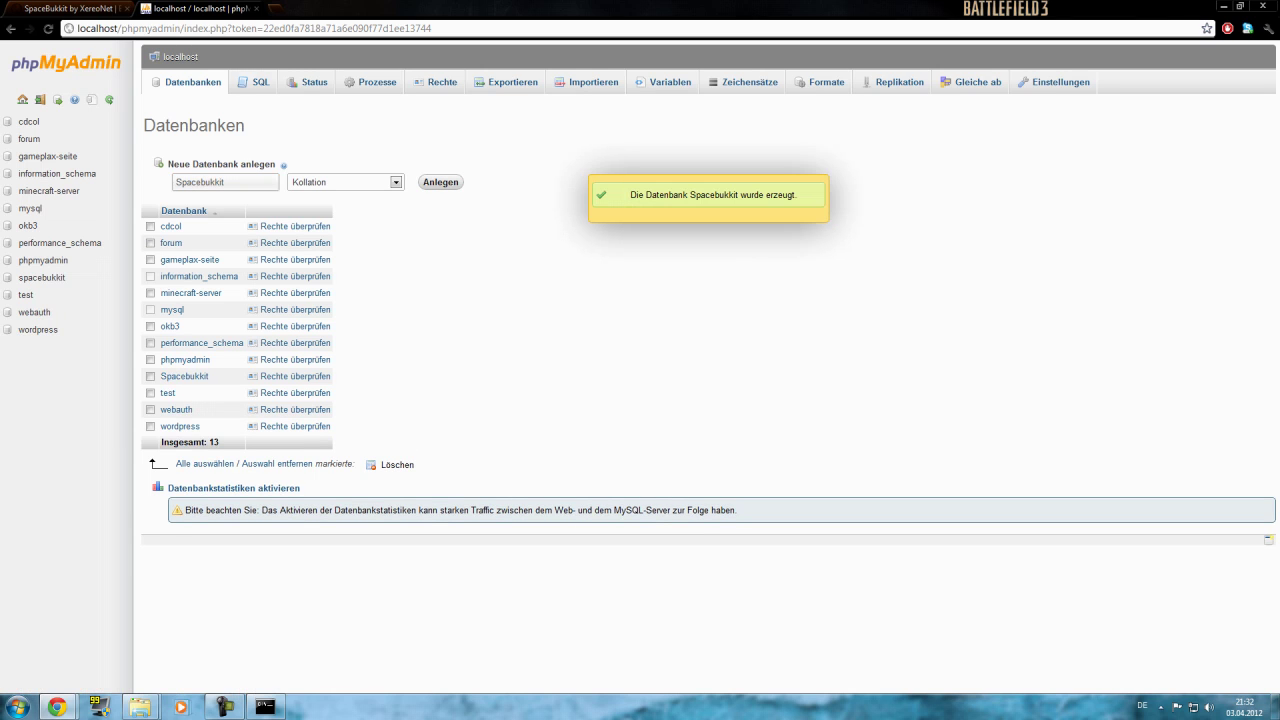
Check the SpaceBukkit website tab, return to phpMyAdmin, and bring up the server console.
{"action": "left_click", "coordinate": [70, 8]}
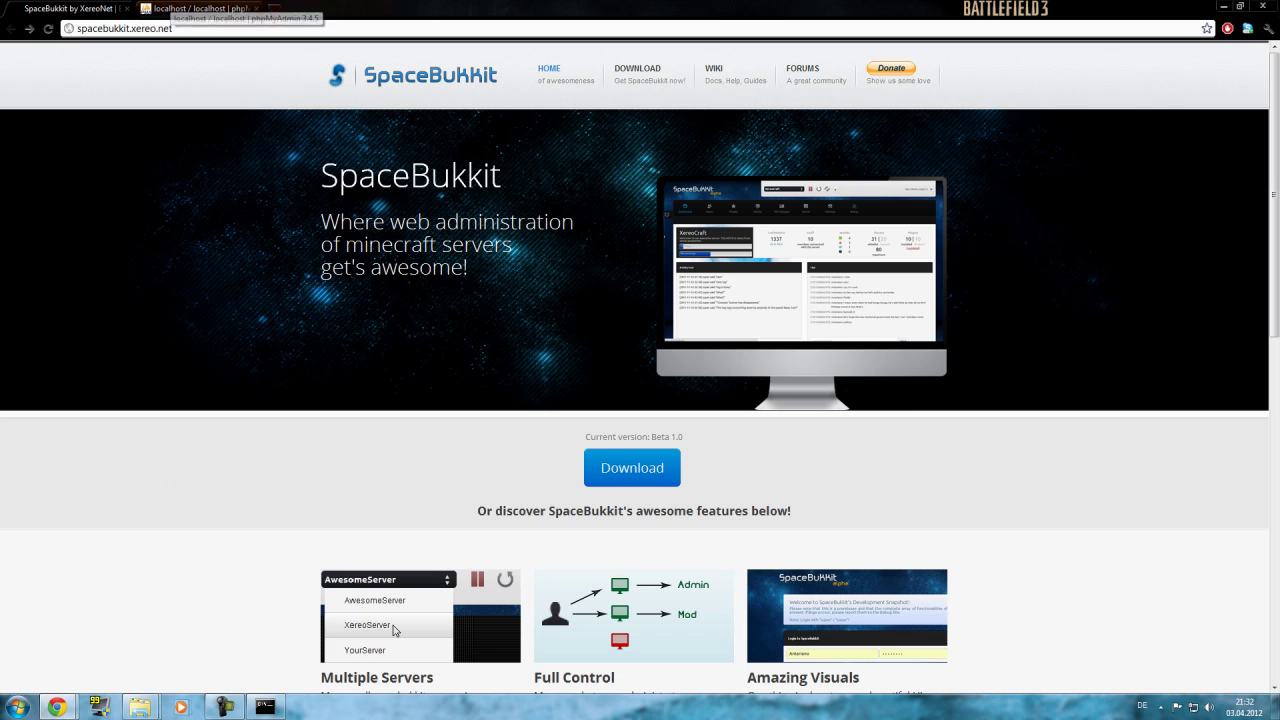
{"action": "left_click", "coordinate": [195, 8]}
{"action": "left_click", "coordinate": [265, 707]}
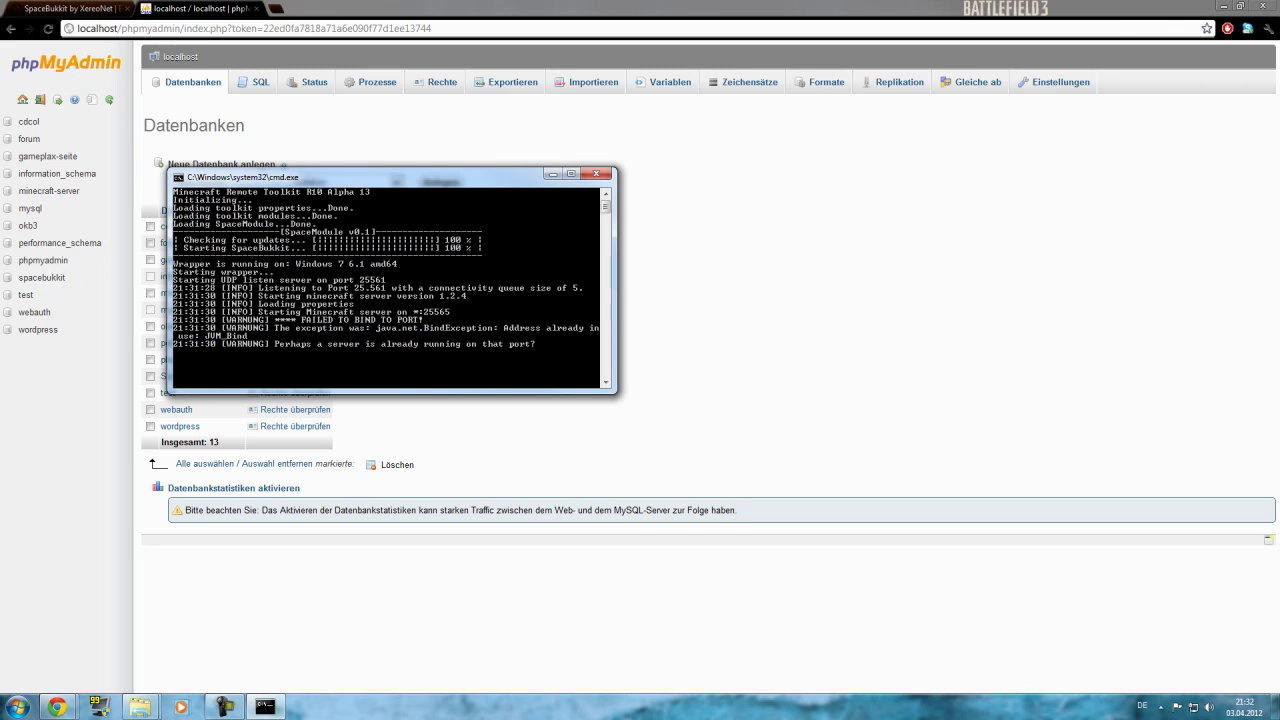
In a new browser tab, load localhost/spacebukkit/install, which returns a not-found error.
{"action": "key", "text": "alt+Tab"}
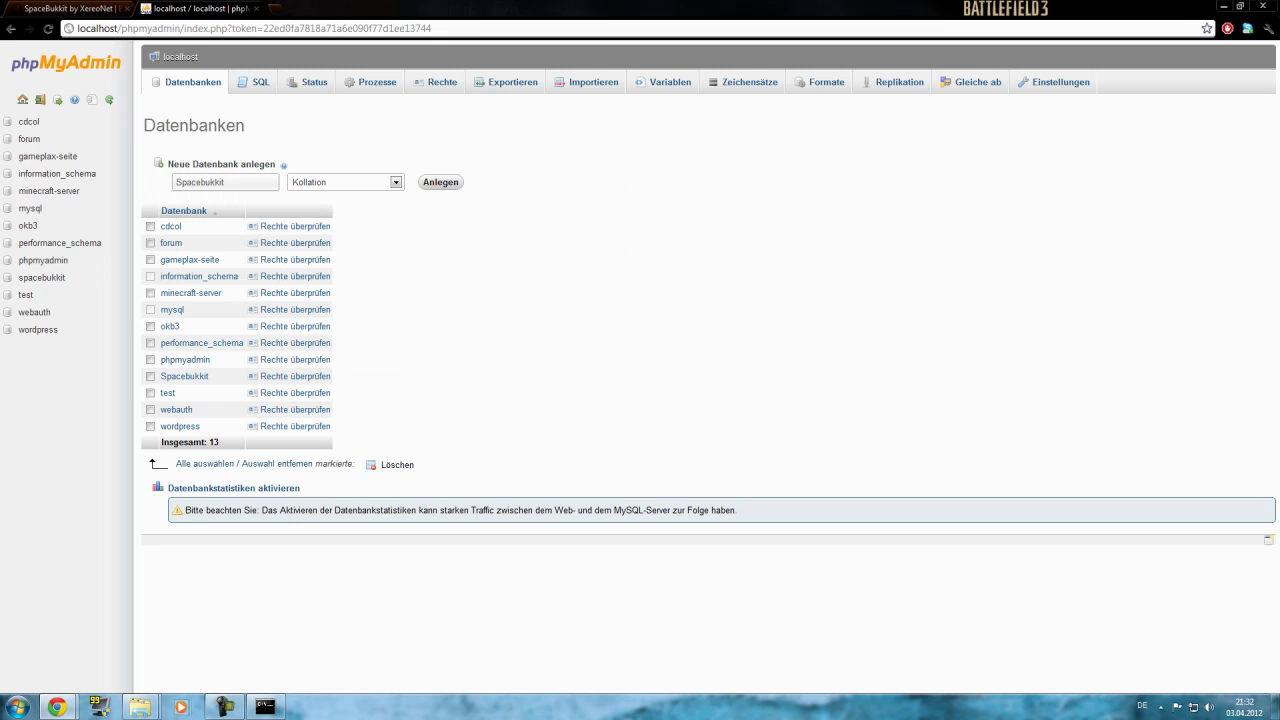
{"action": "key", "text": "ctrl+t"}
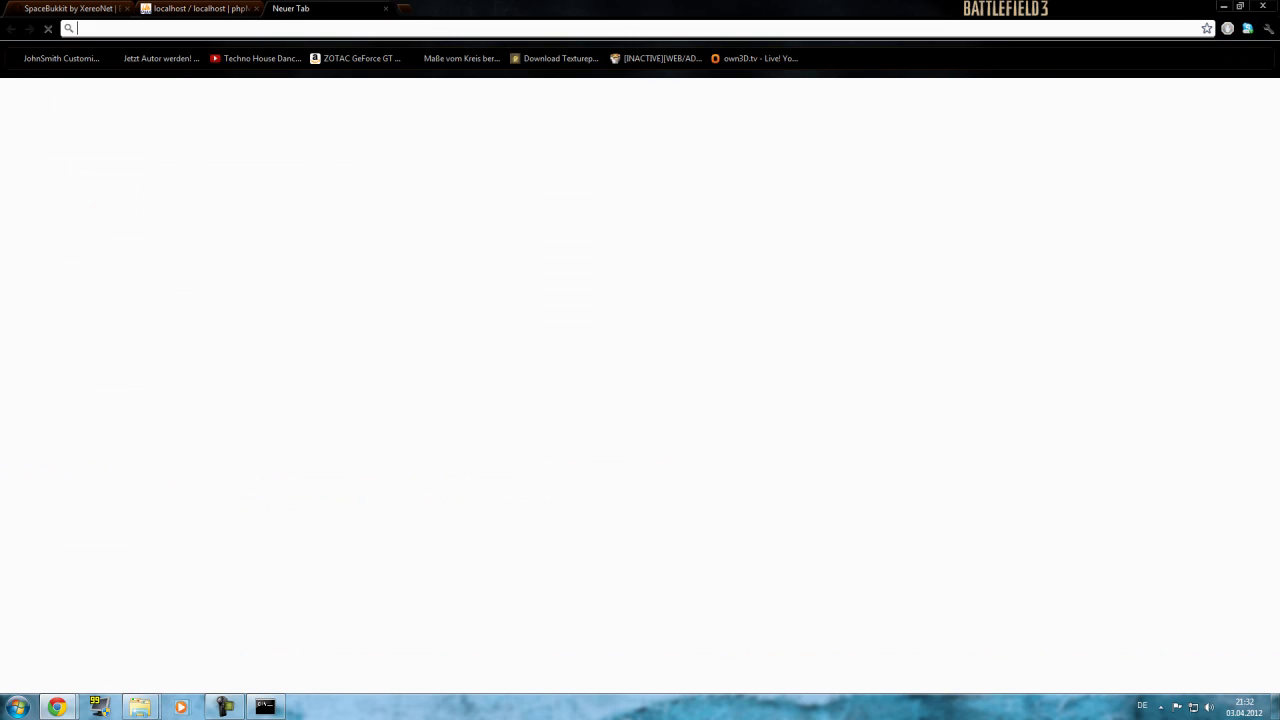
{"action": "type", "text": "localhost"}
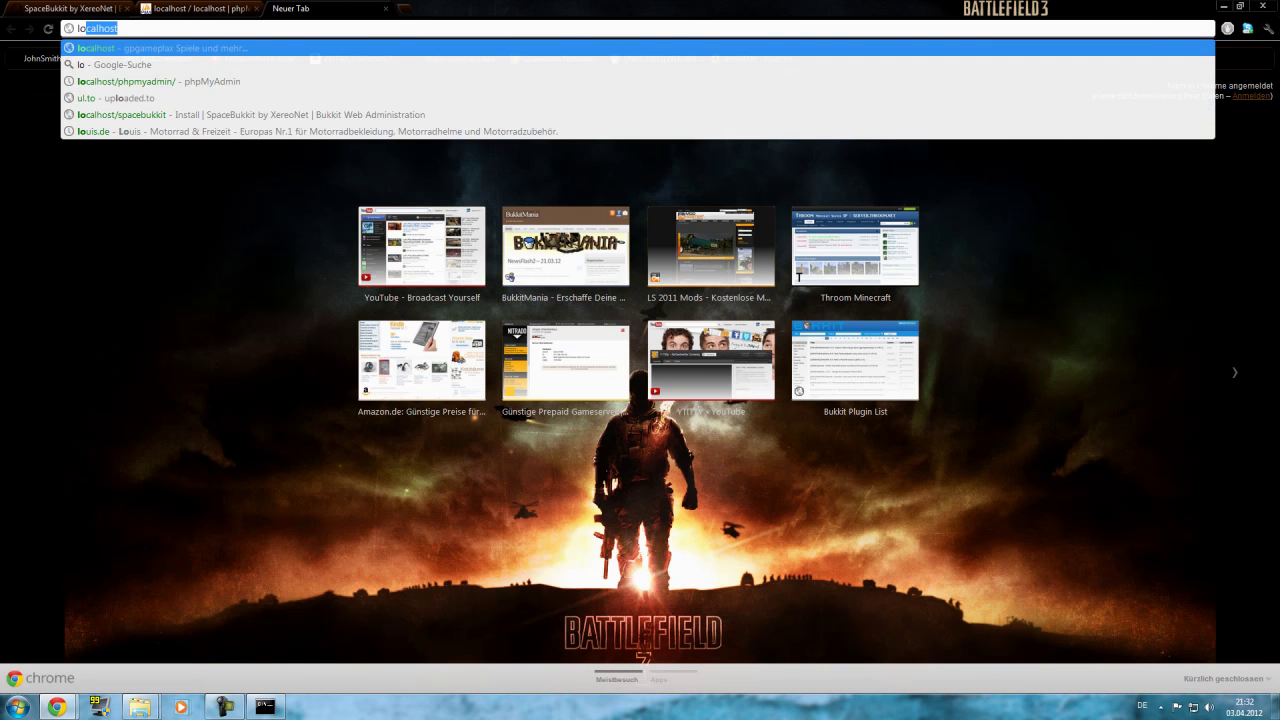
{"action": "type", "text": "/"}
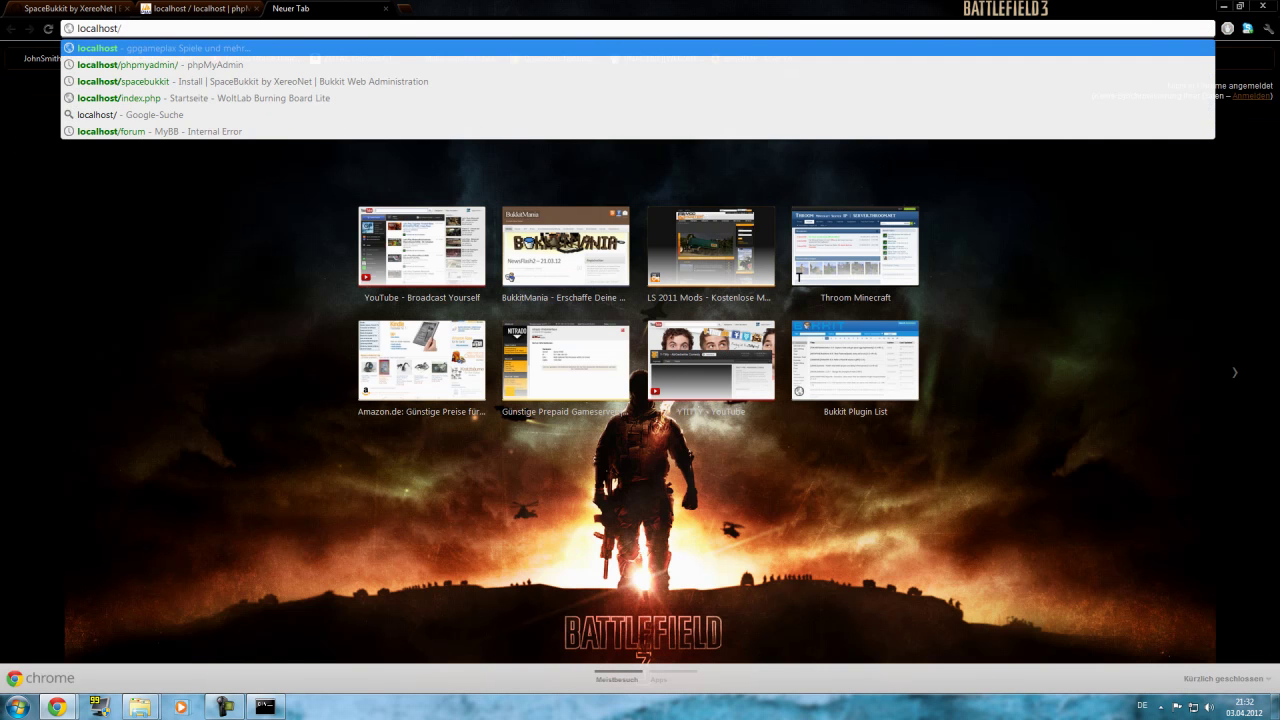
{"action": "type", "text": "spacebukkit"}
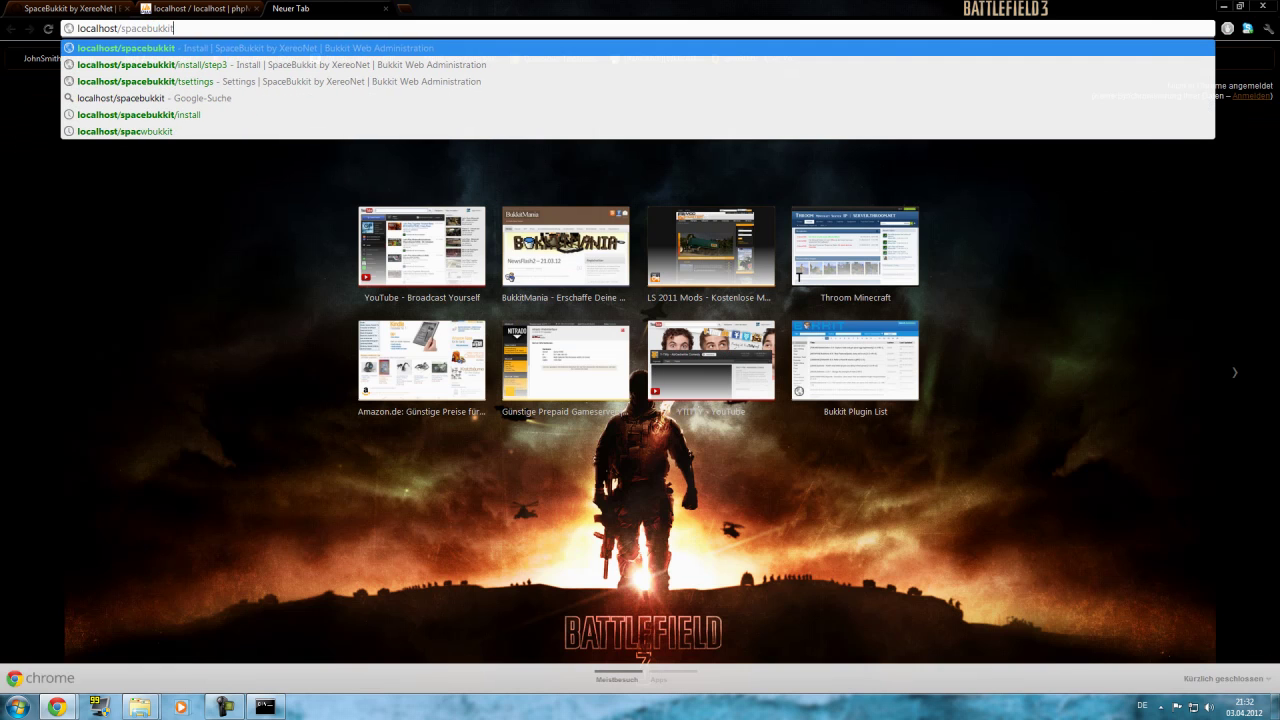
{"action": "type", "text": "/iu"}
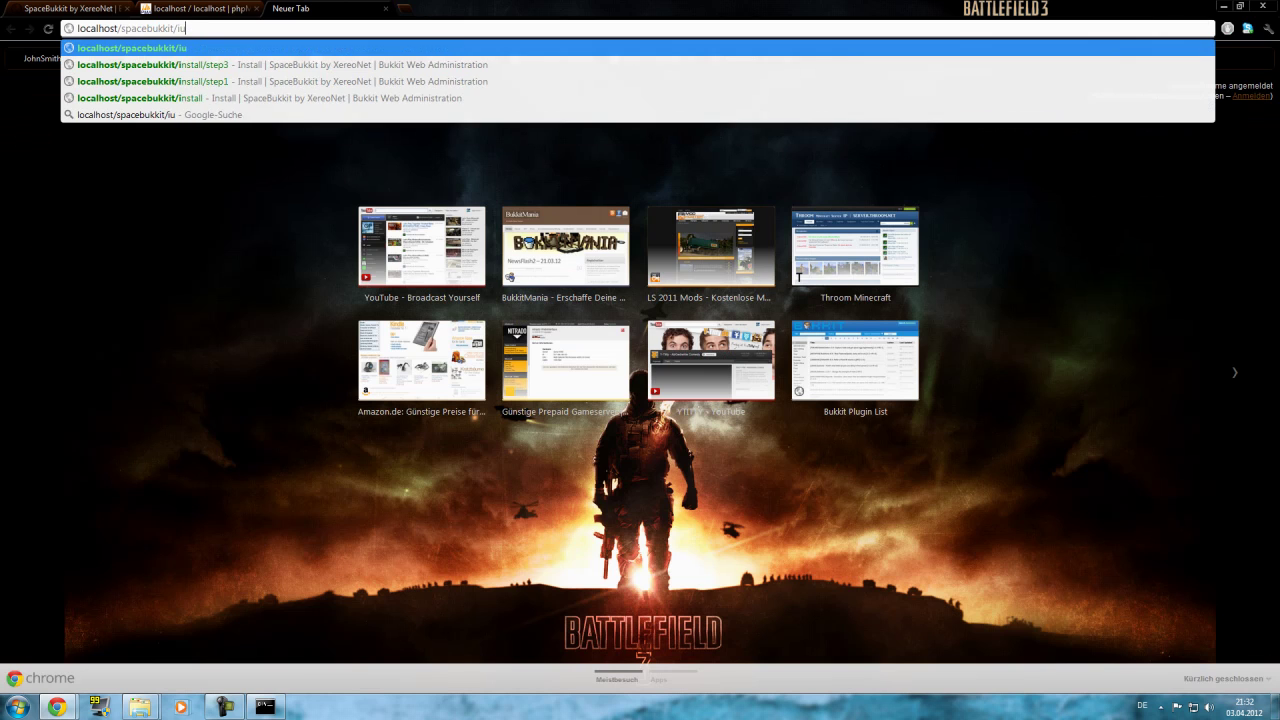
{"action": "key", "text": "BackSpace"}
{"action": "type", "text": "nstall"}
{"action": "key", "text": "Return"}
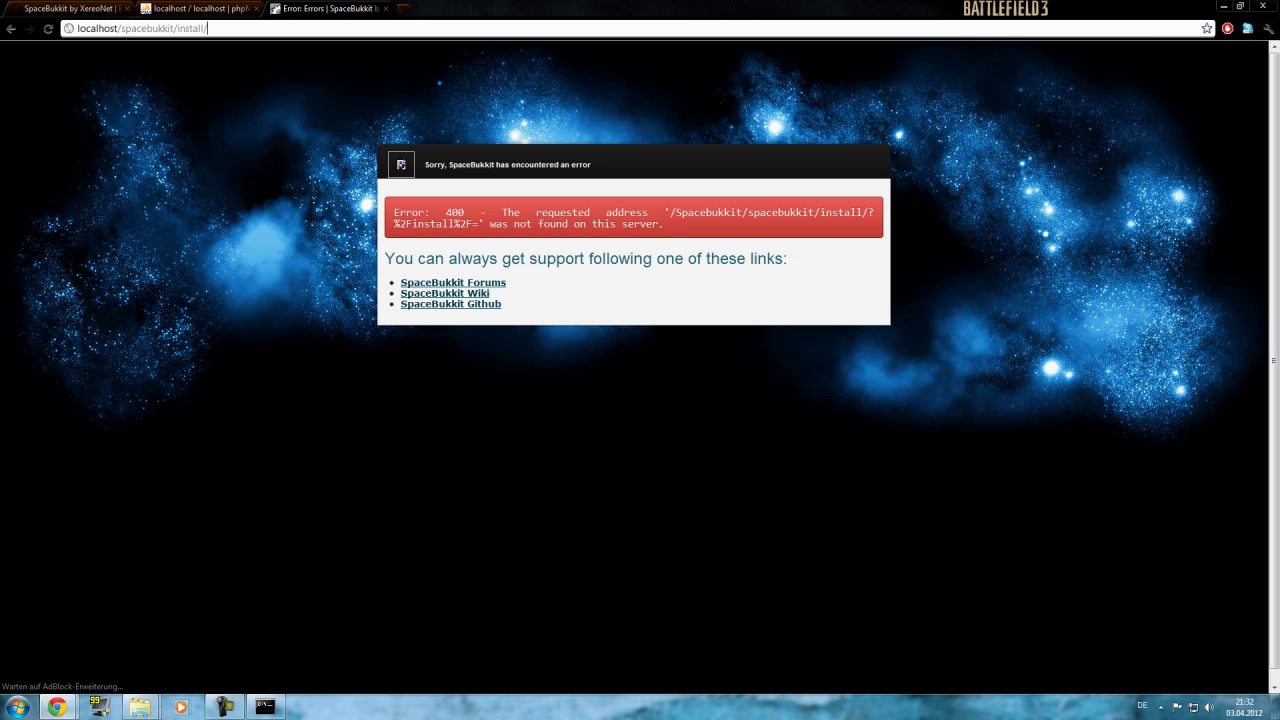
Try localhost/spacebukkit/ and then plain localhost in the address bar.
{"action": "key", "text": "BackSpace"}
{"action": "key", "text": "BackSpace"}
{"action": "key", "text": "BackSpace"}
{"action": "key", "text": "BackSpace"}
{"action": "key", "text": "BackSpace"}
{"action": "key", "text": "BackSpace"}
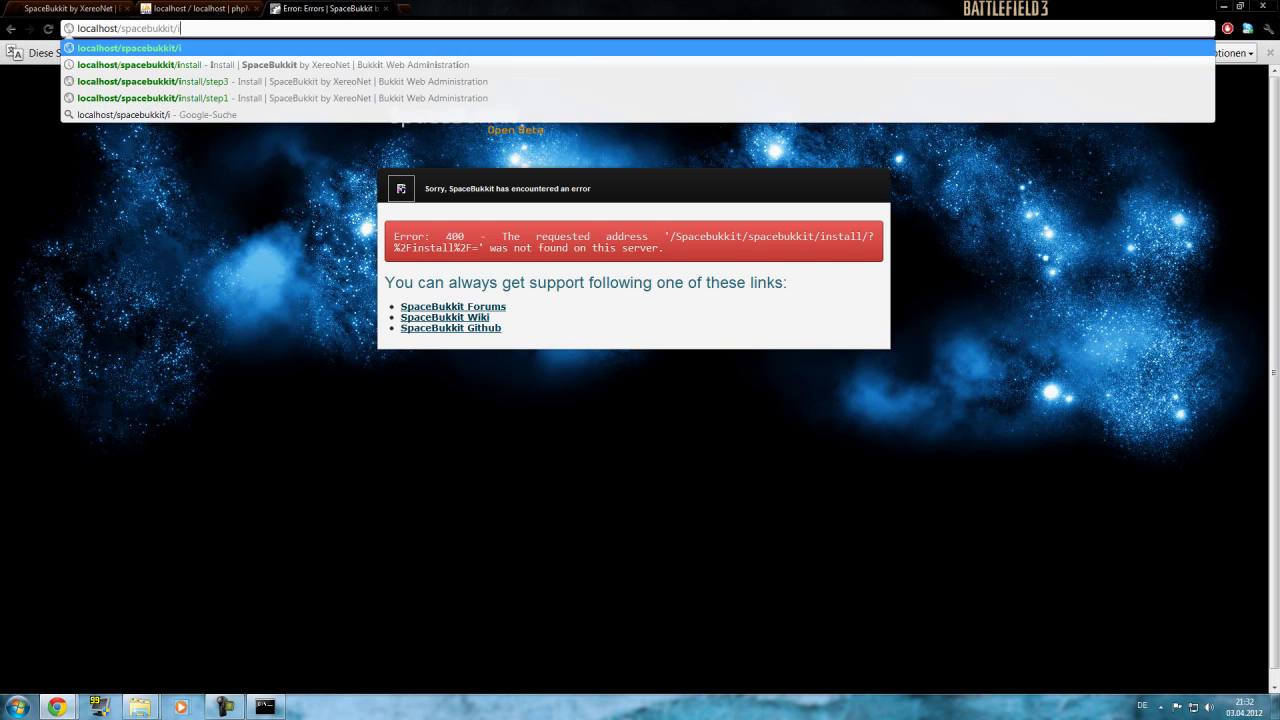
{"action": "key", "text": "BackSpace"}
{"action": "type", "text": "t/"}
{"action": "key", "text": "Return"}
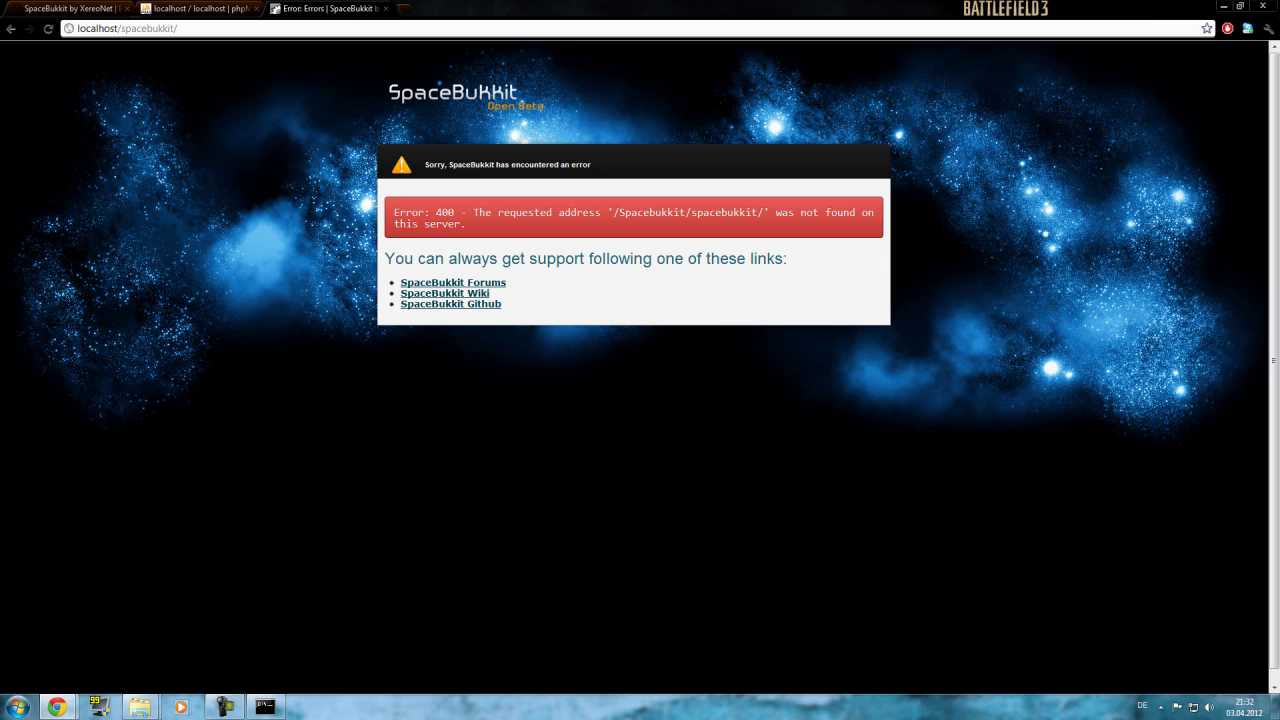
{"action": "key", "text": "shift+Left"}
{"action": "key", "text": "shift+Left"}
{"action": "key", "text": "shift+Left"}
{"action": "key", "text": "shift+Left"}
{"action": "key", "text": "shift+Left"}
{"action": "key", "text": "shift+Left"}
{"action": "key", "text": "shift+Left"}
{"action": "key", "text": "shift+Left"}
{"action": "key", "text": "shift+Left"}
{"action": "key", "text": "shift+Left"}
{"action": "key", "text": "shift+Left"}
{"action": "key", "text": "shift+Left"}
{"action": "key", "text": "shift+Left"}
{"action": "key", "text": "BackSpace"}
{"action": "key", "text": "Return"}
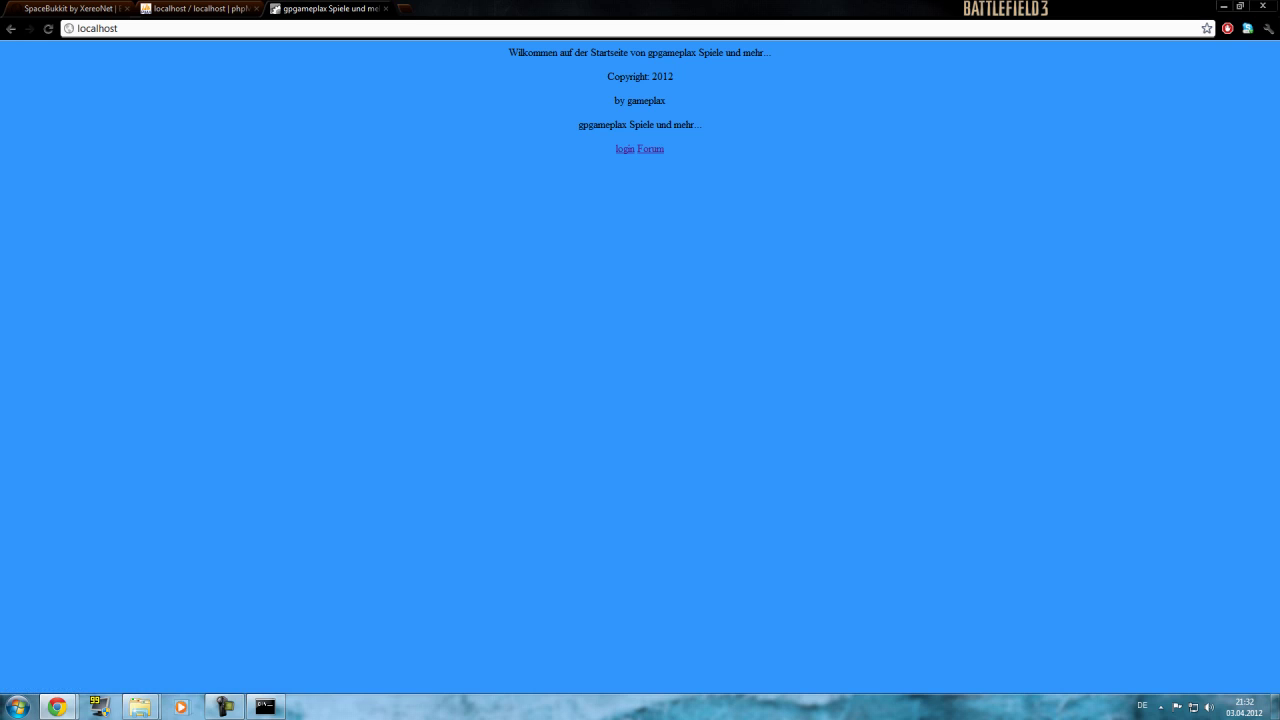
In Explorer's htdocs folder, check via Umbenennen that the folder is spelled Spacebukkit.
{"action": "key", "text": "ctrl+l"}
{"action": "key", "text": "End"}
{"action": "left_click", "coordinate": [140, 707]}
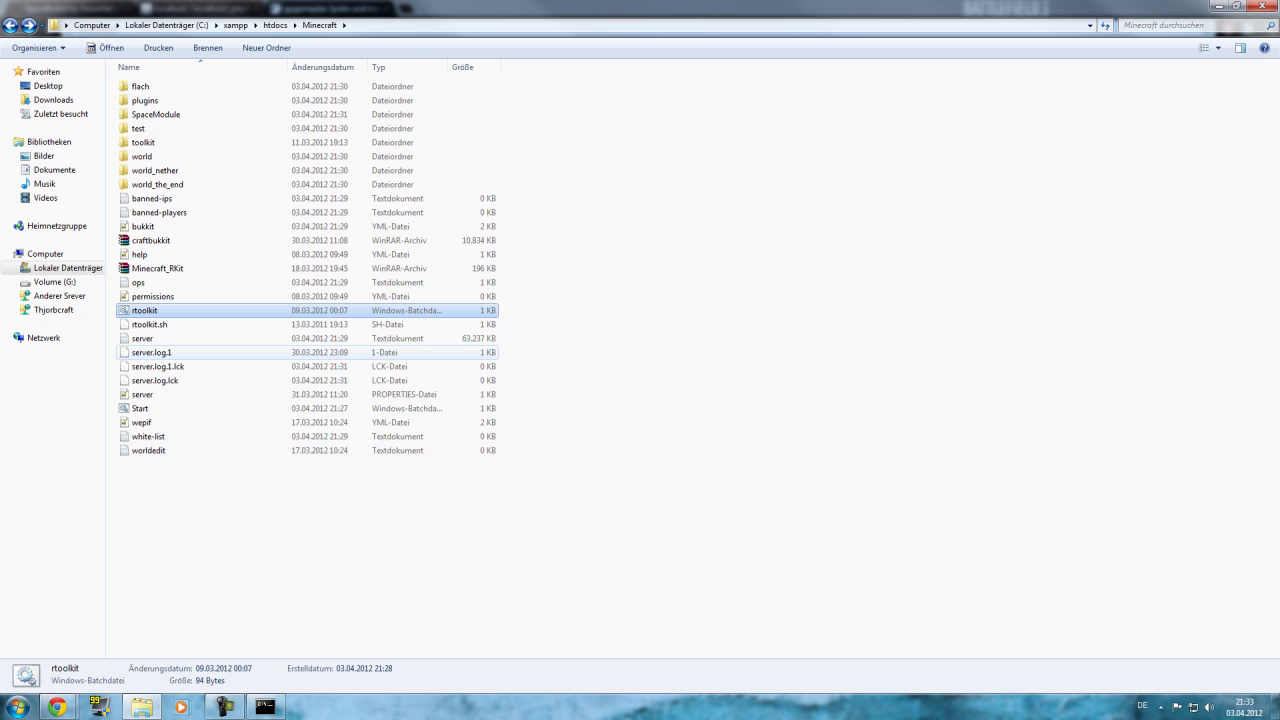
{"action": "key", "text": "BackSpace"}
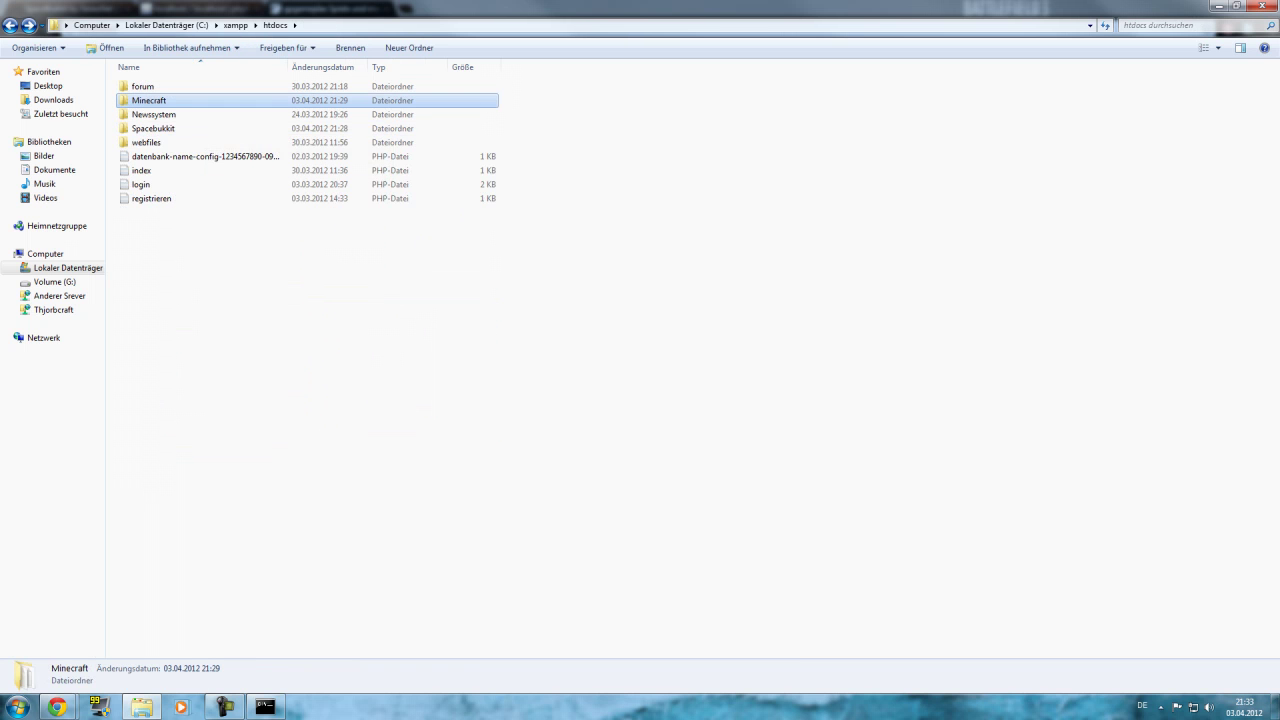
{"action": "double_click", "coordinate": [600, 8]}
{"action": "left_click_drag", "start_coordinate": [650, 91], "coordinate": [544, 124]}
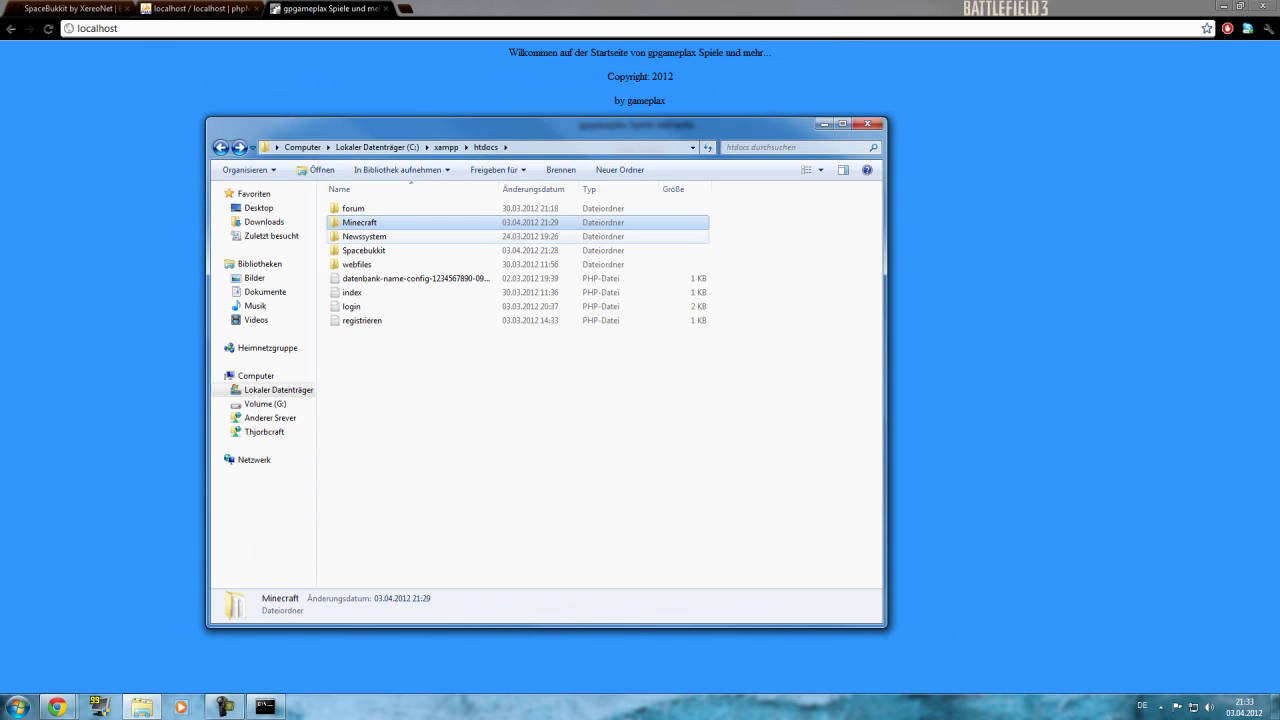
{"action": "left_click", "coordinate": [363, 250]}
{"action": "right_click", "coordinate": [370, 251]}
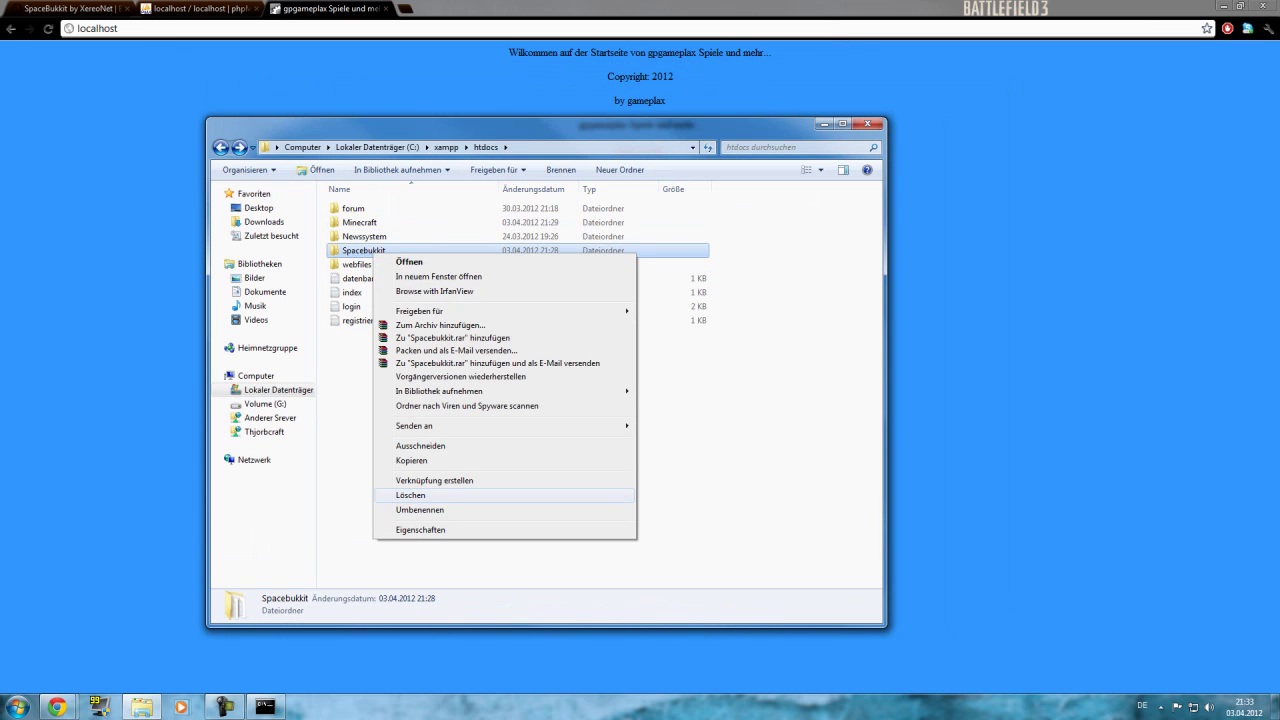
{"action": "left_click", "coordinate": [420, 510]}
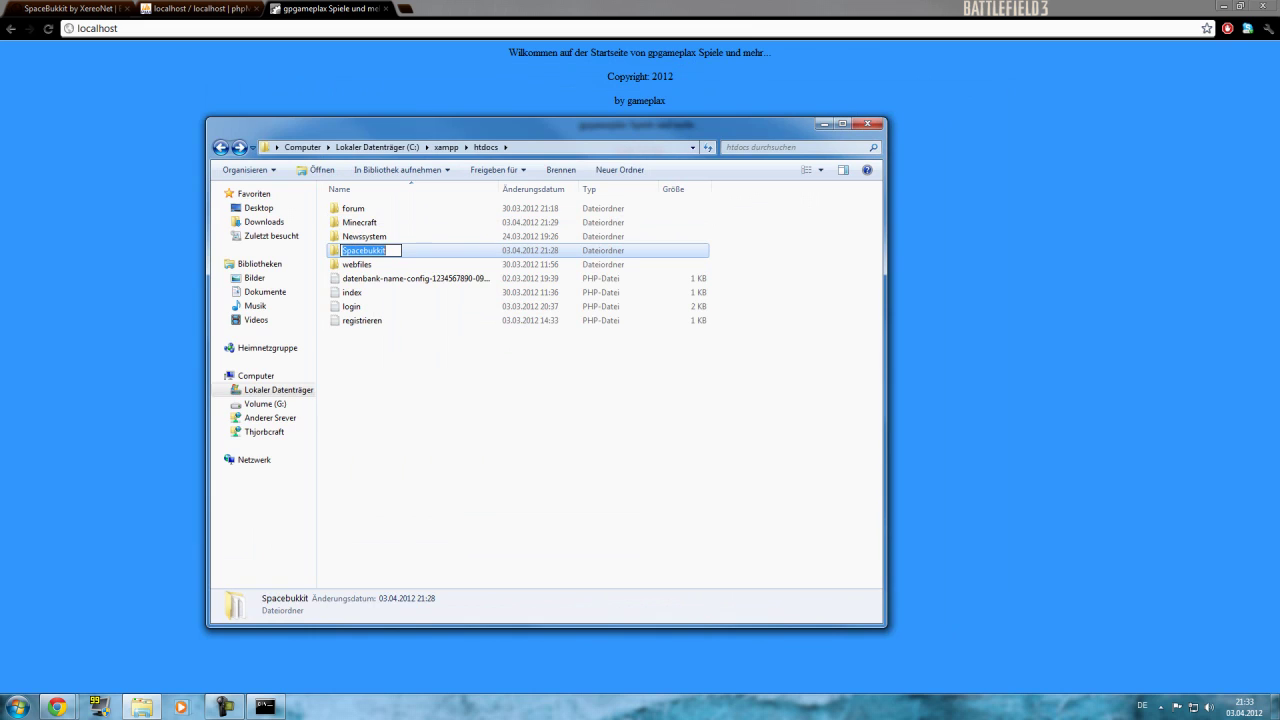
Close Explorer and load localhost/Spacebukkit in Chrome.
{"action": "key", "text": "alt+F4"}
{"action": "key", "text": "ctrl+l"}
{"action": "key", "text": "End"}
{"action": "type", "text": "/Spacebukkit"}
{"action": "key", "text": "Return"}
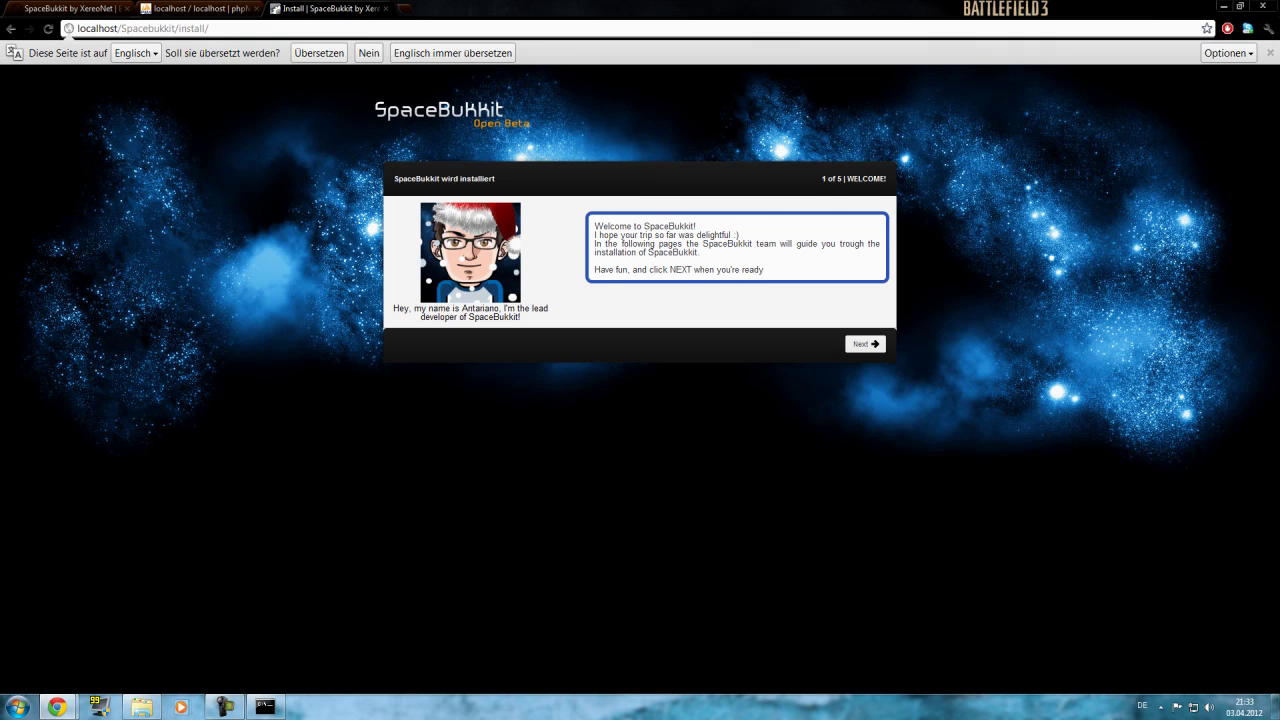
Advance the installer past the welcome page and open the XAMPP Control Panel from the tray.
{"action": "left_click", "coordinate": [865, 344]}
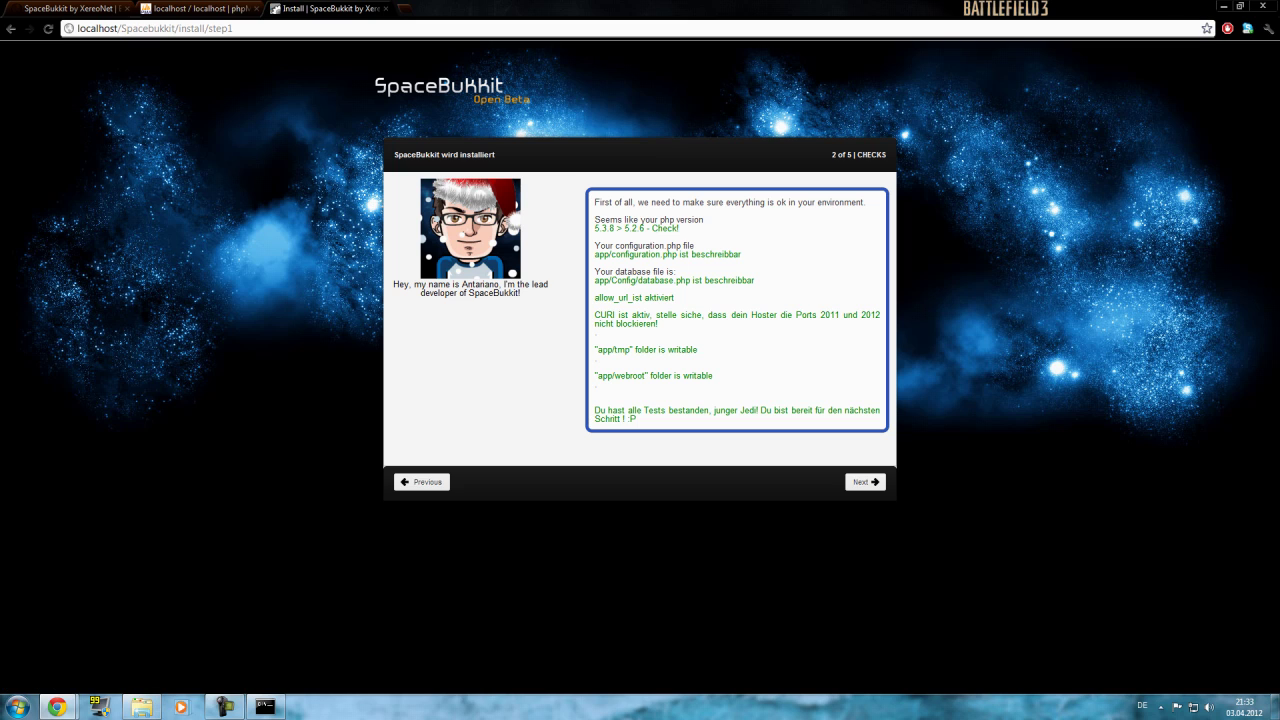
{"action": "left_click", "coordinate": [1160, 706]}
{"action": "double_click", "coordinate": [1181, 638]}
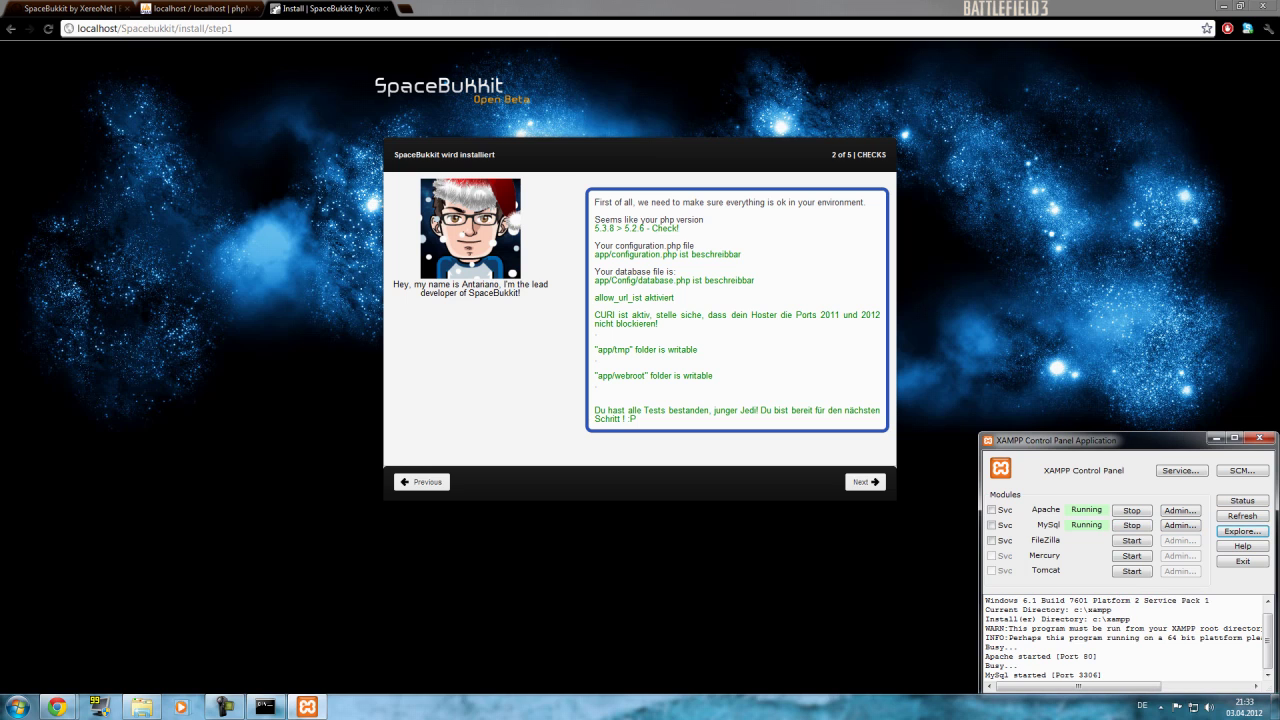
Browse from XAMPP's Explore to C:\xampp\php, checking tmp, and open php.ini's context menu.
{"action": "left_click", "coordinate": [1242, 531]}
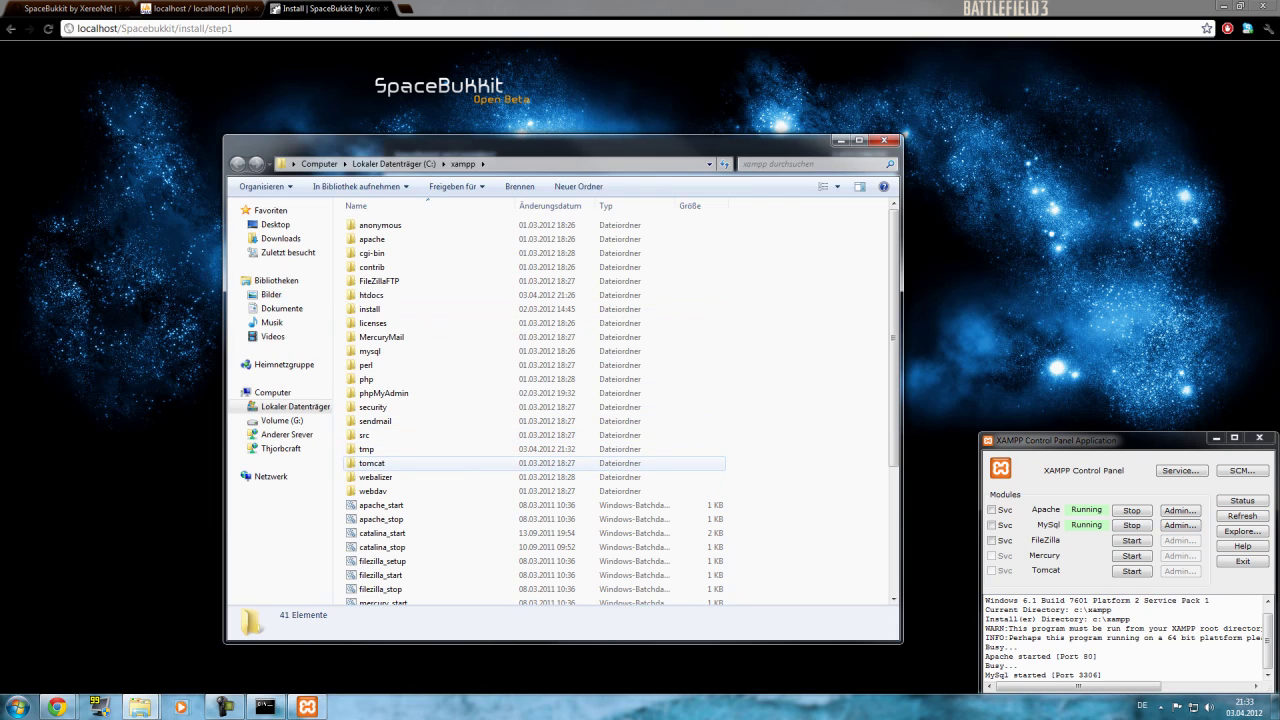
{"action": "double_click", "coordinate": [366, 379]}
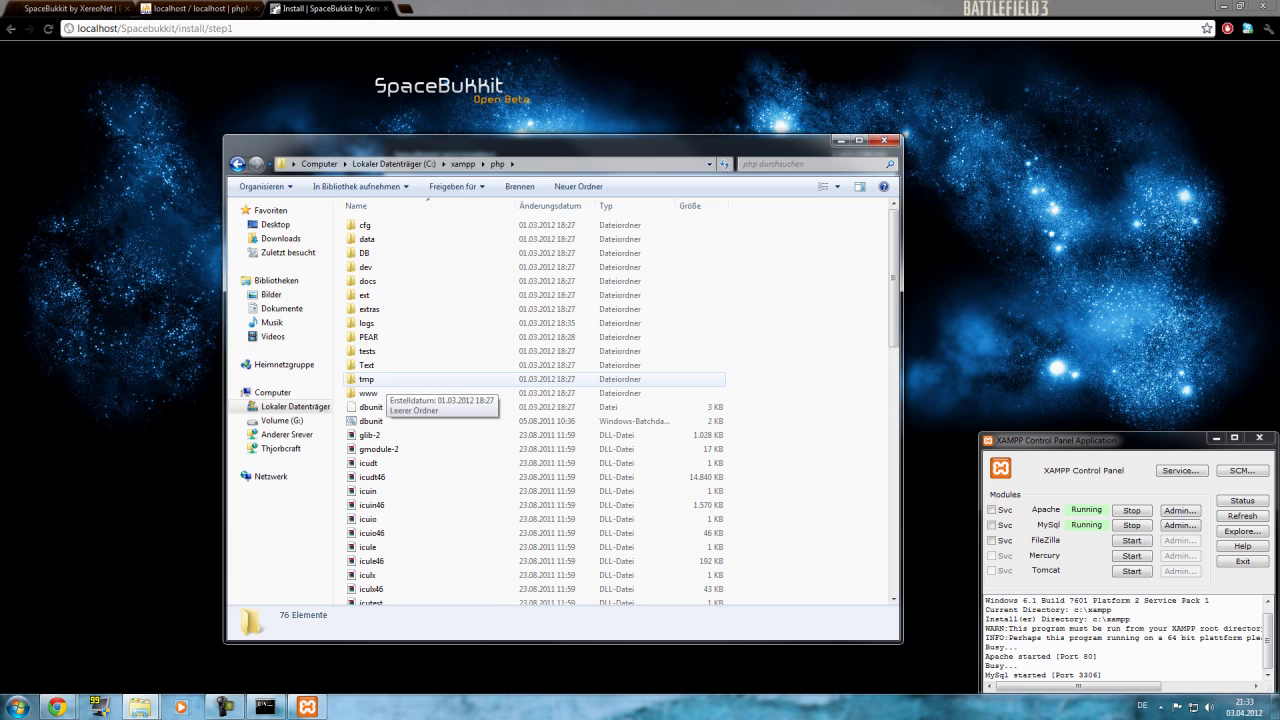
{"action": "double_click", "coordinate": [368, 379]}
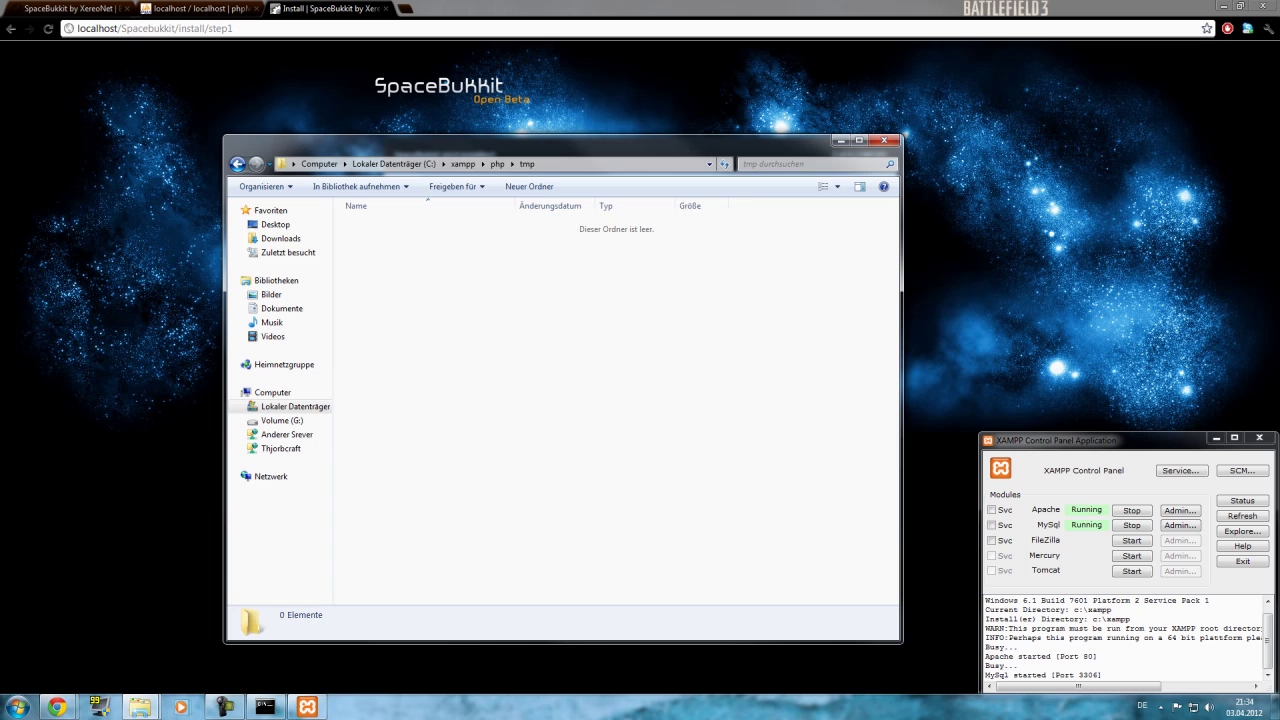
{"action": "key", "text": "BackSpace"}
{"action": "scroll", "coordinate": [530, 400], "scroll_direction": "down", "scroll_amount": 10}
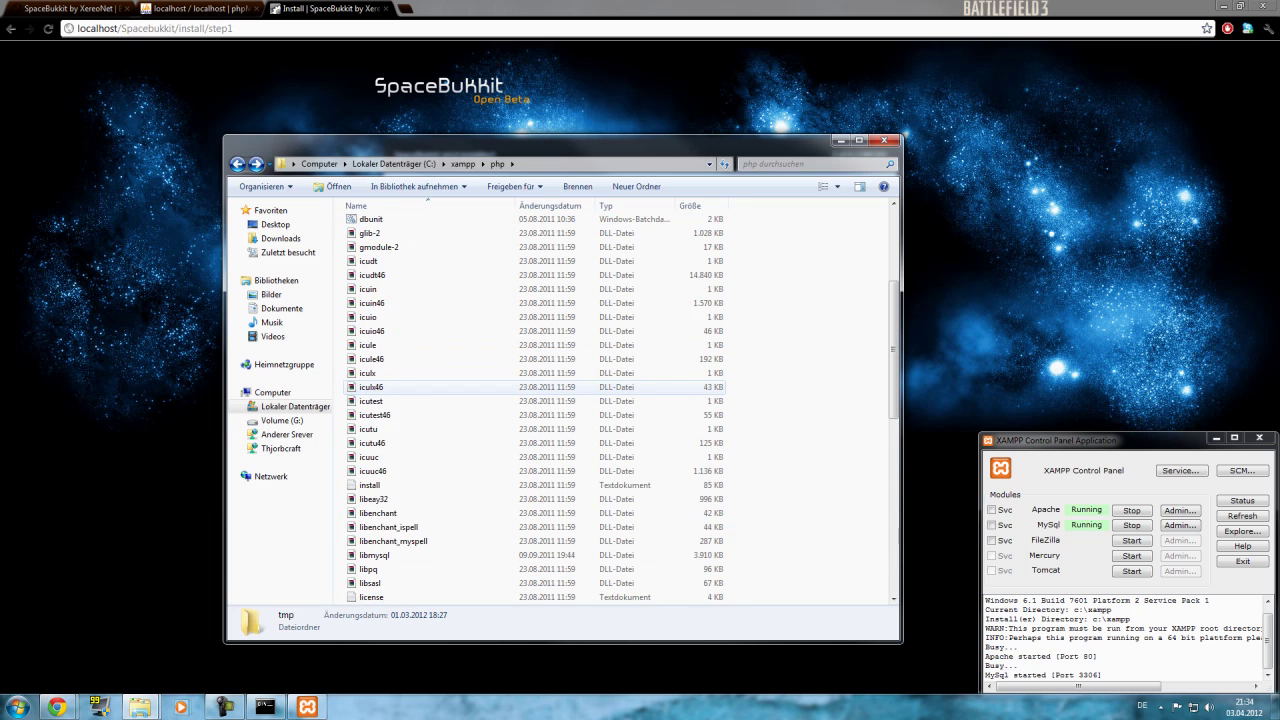
{"action": "scroll", "coordinate": [530, 387], "scroll_direction": "down", "scroll_amount": 6}
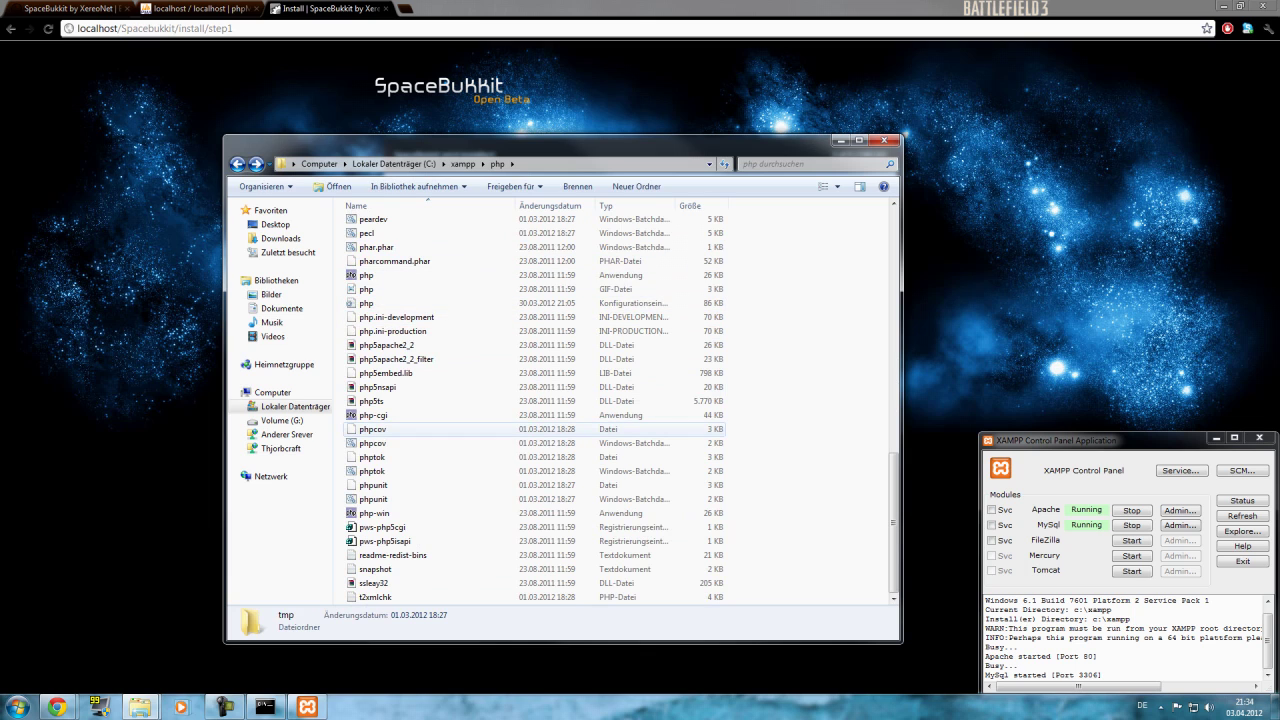
{"action": "scroll", "coordinate": [410, 295], "scroll_direction": "up", "scroll_amount": 8}
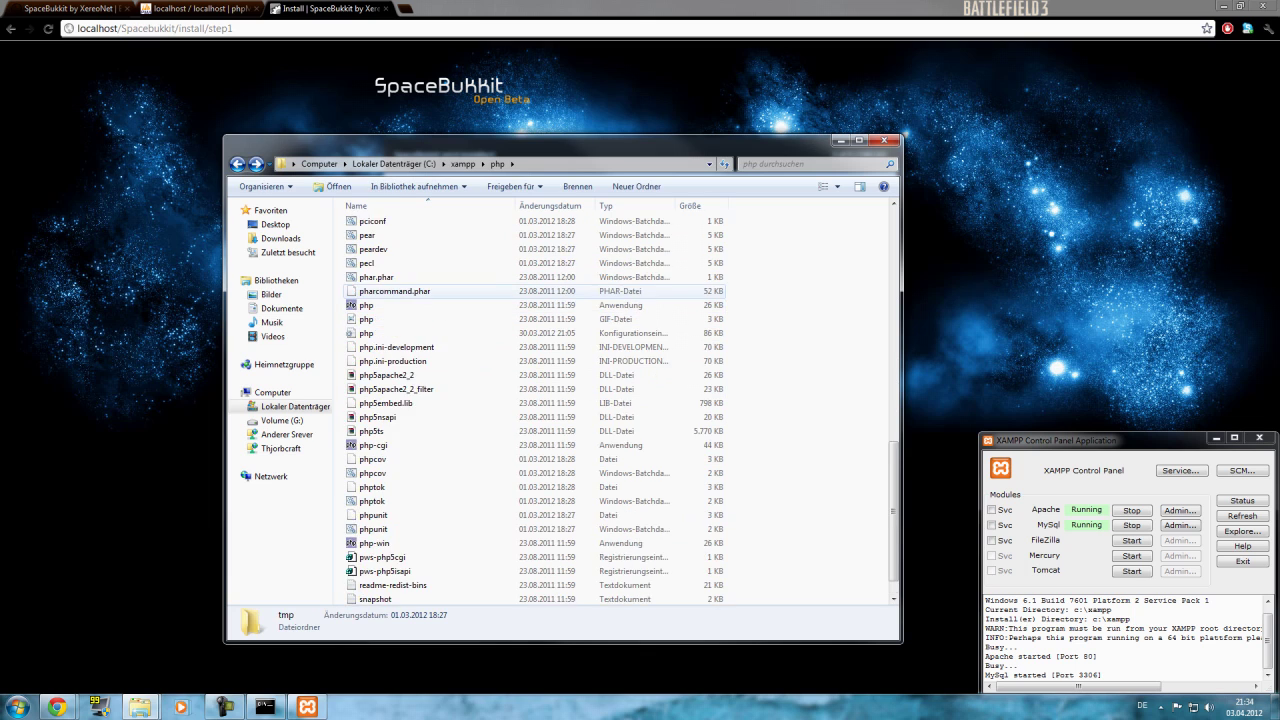
{"action": "scroll", "coordinate": [410, 340], "scroll_direction": "down", "scroll_amount": 7}
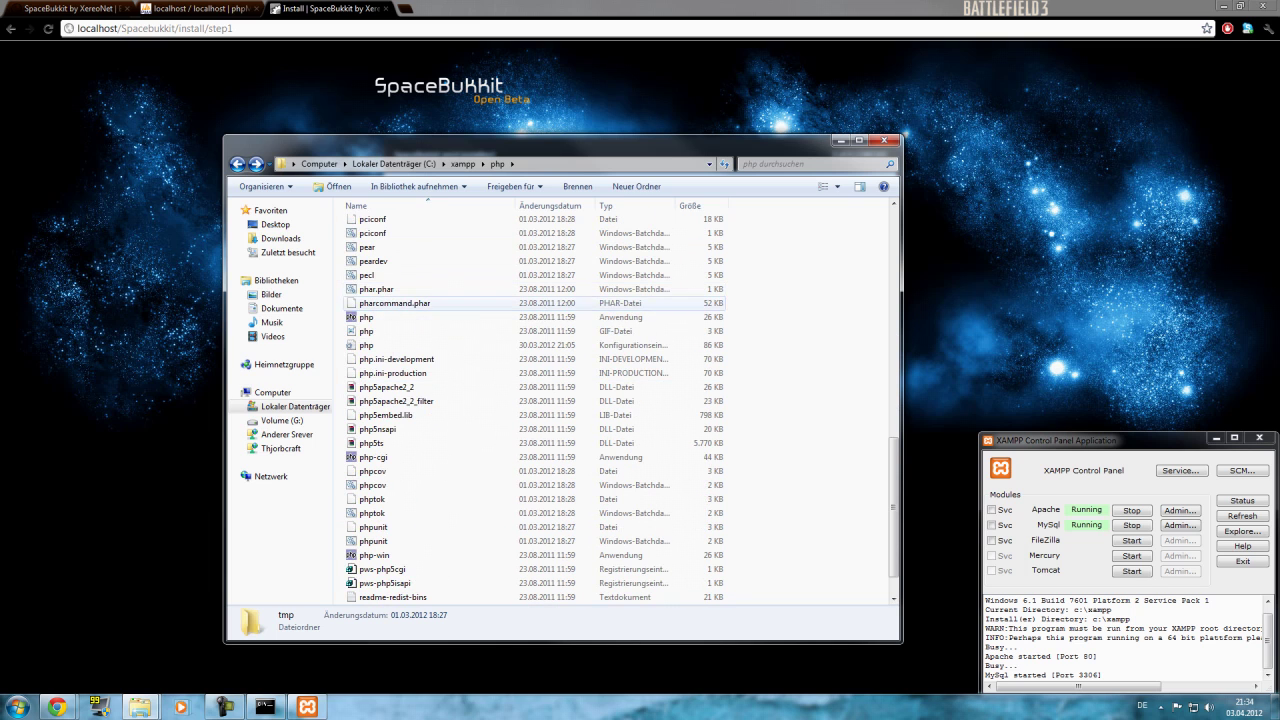
{"action": "scroll", "coordinate": [400, 262], "scroll_direction": "up", "scroll_amount": 3}
{"action": "scroll", "coordinate": [400, 262], "scroll_direction": "down", "scroll_amount": 3}
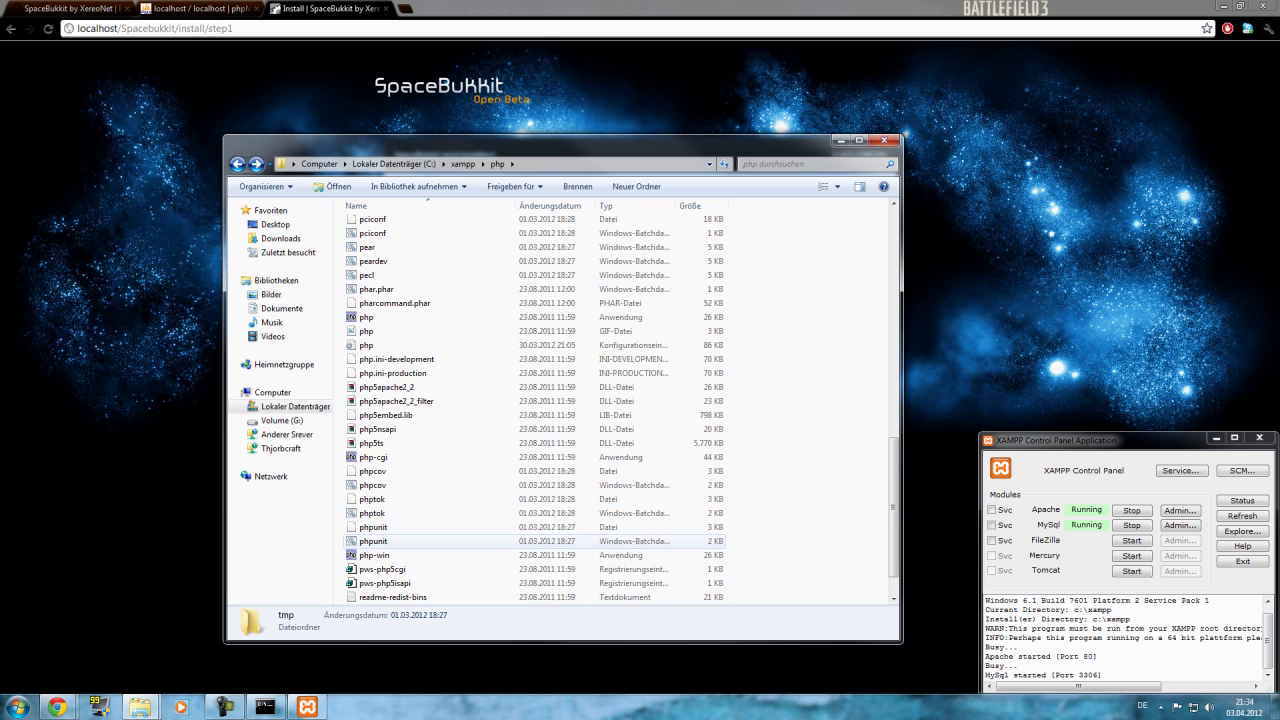
{"action": "right_click", "coordinate": [384, 346]}
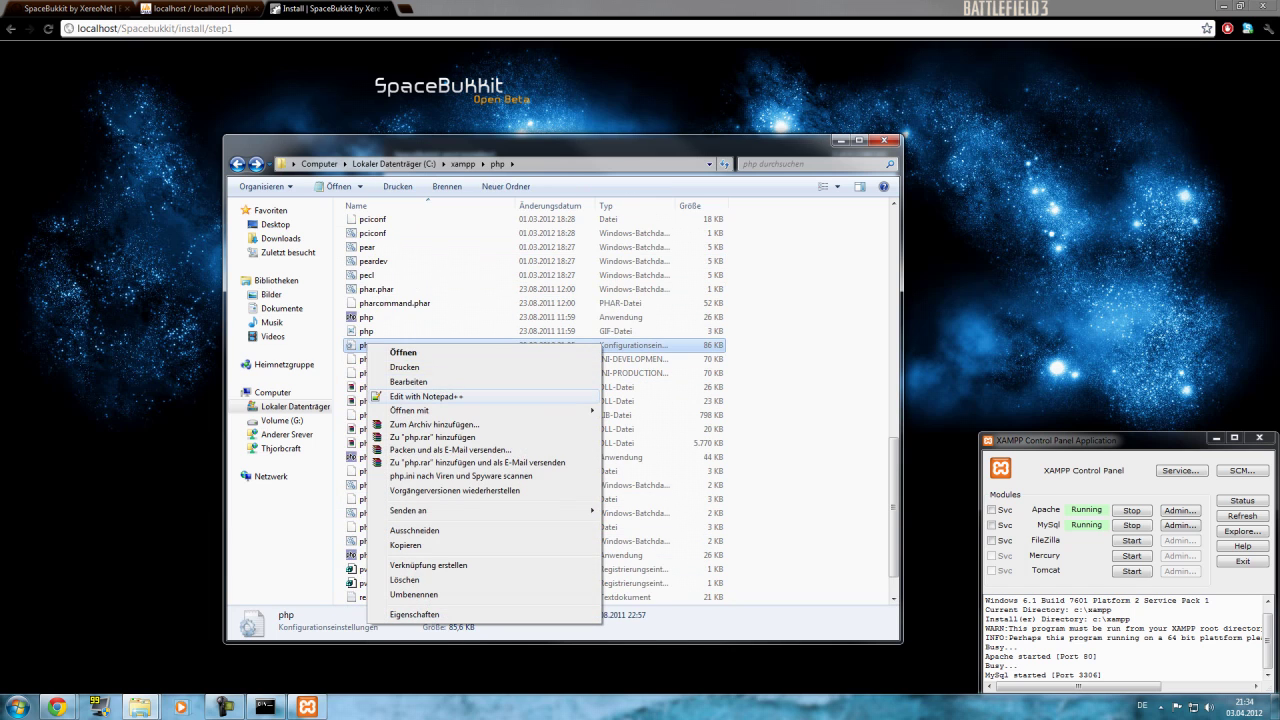
{"action": "left_click", "coordinate": [390, 395]}
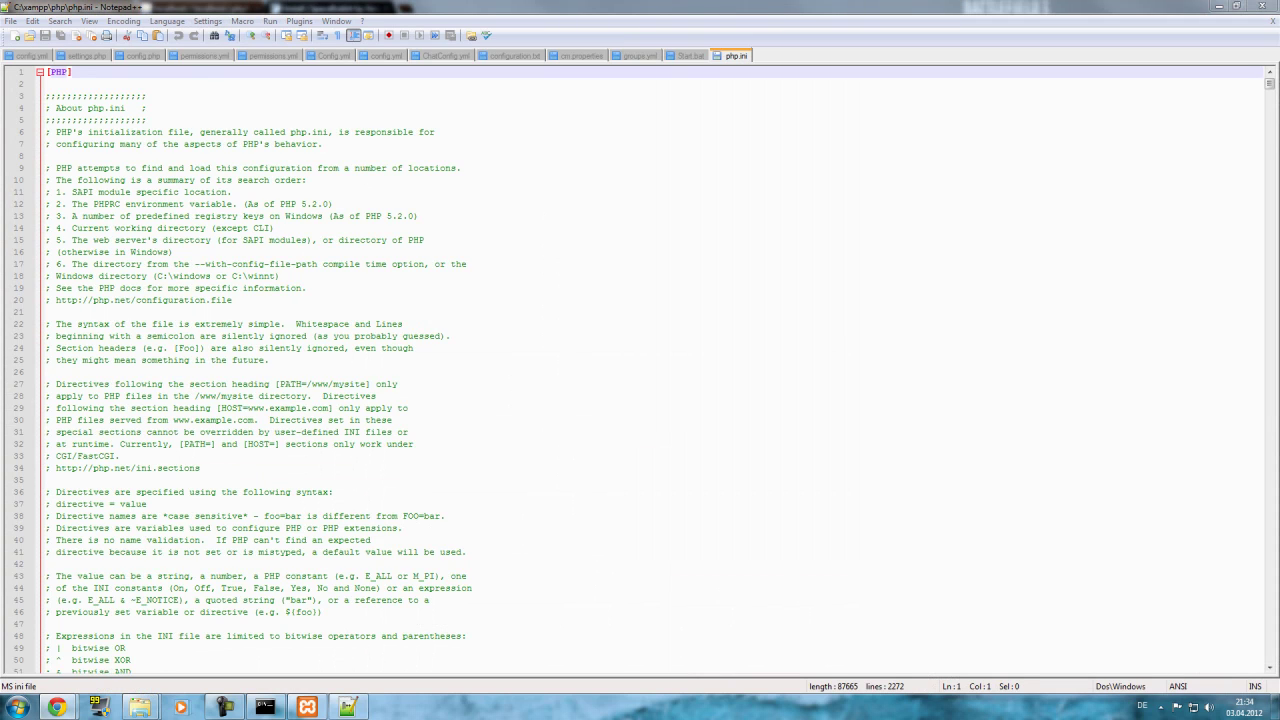
{"action": "scroll", "coordinate": [640, 370], "scroll_direction": "down", "scroll_amount": 11}
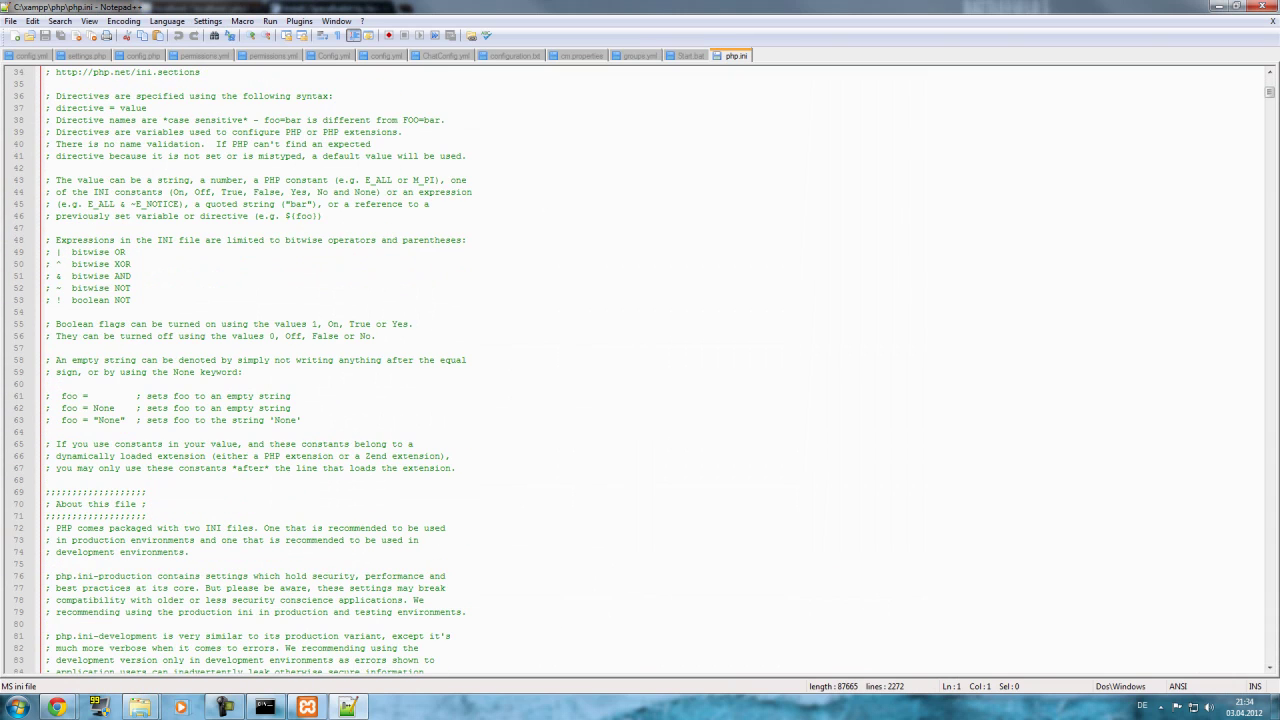
{"action": "scroll", "coordinate": [640, 370], "scroll_direction": "up", "scroll_amount": 10}
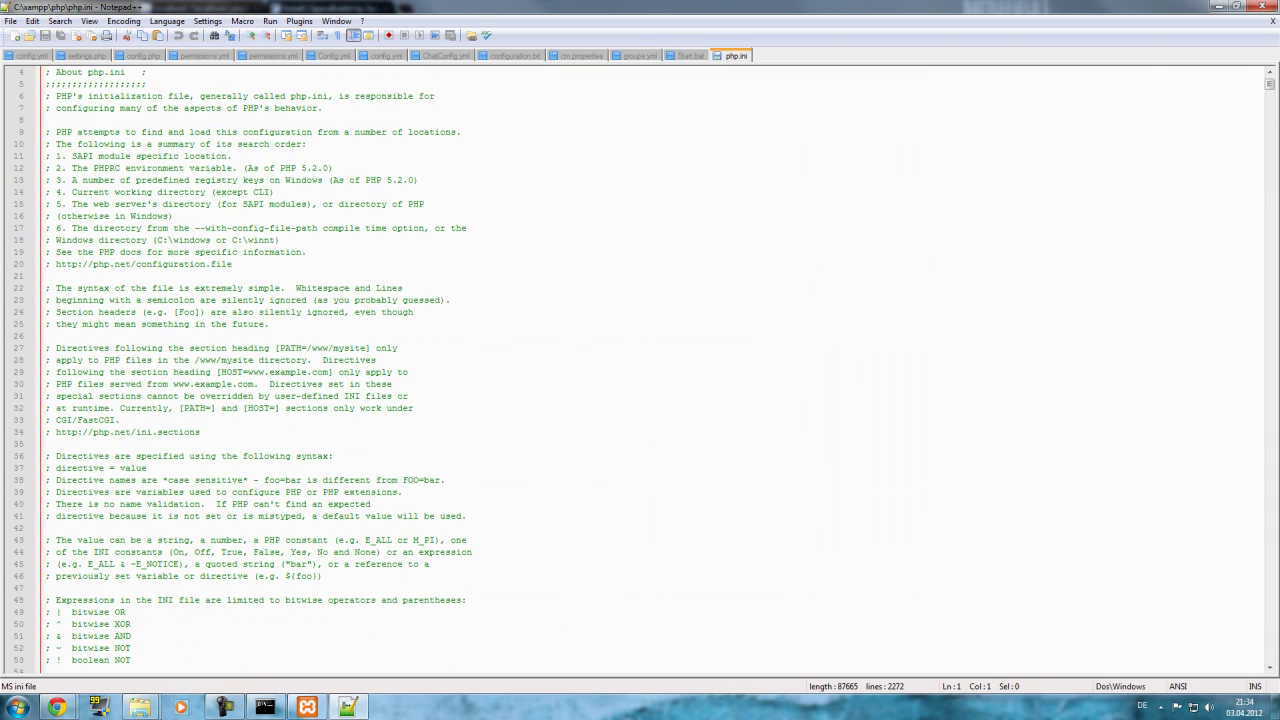
{"action": "key", "text": "ctrl+f"}
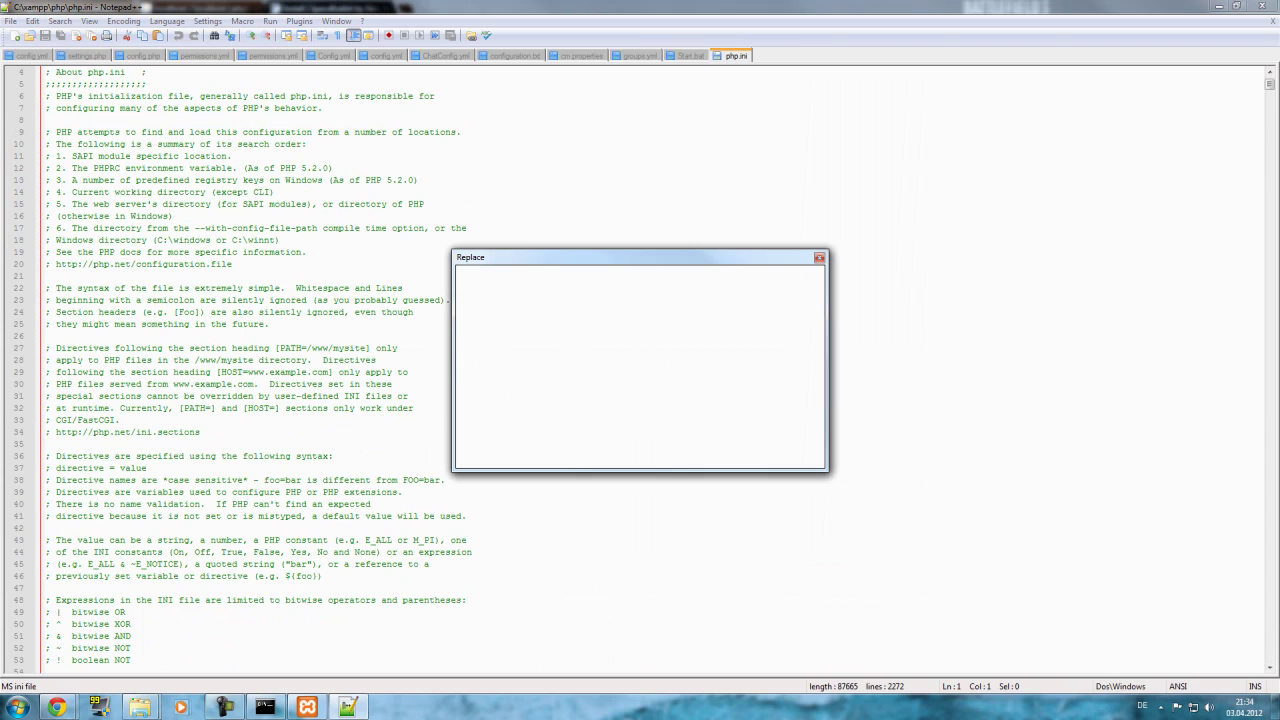
{"action": "type", "text": "scr"}
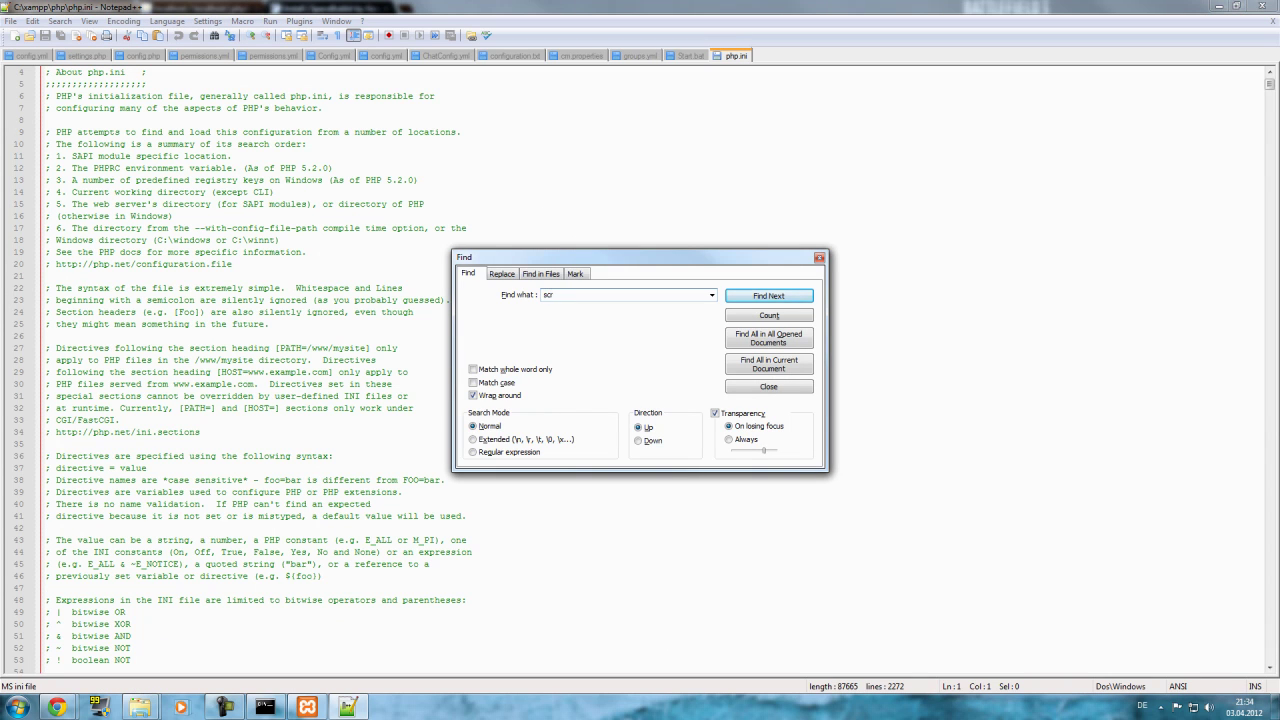
{"action": "key", "text": "Return"}
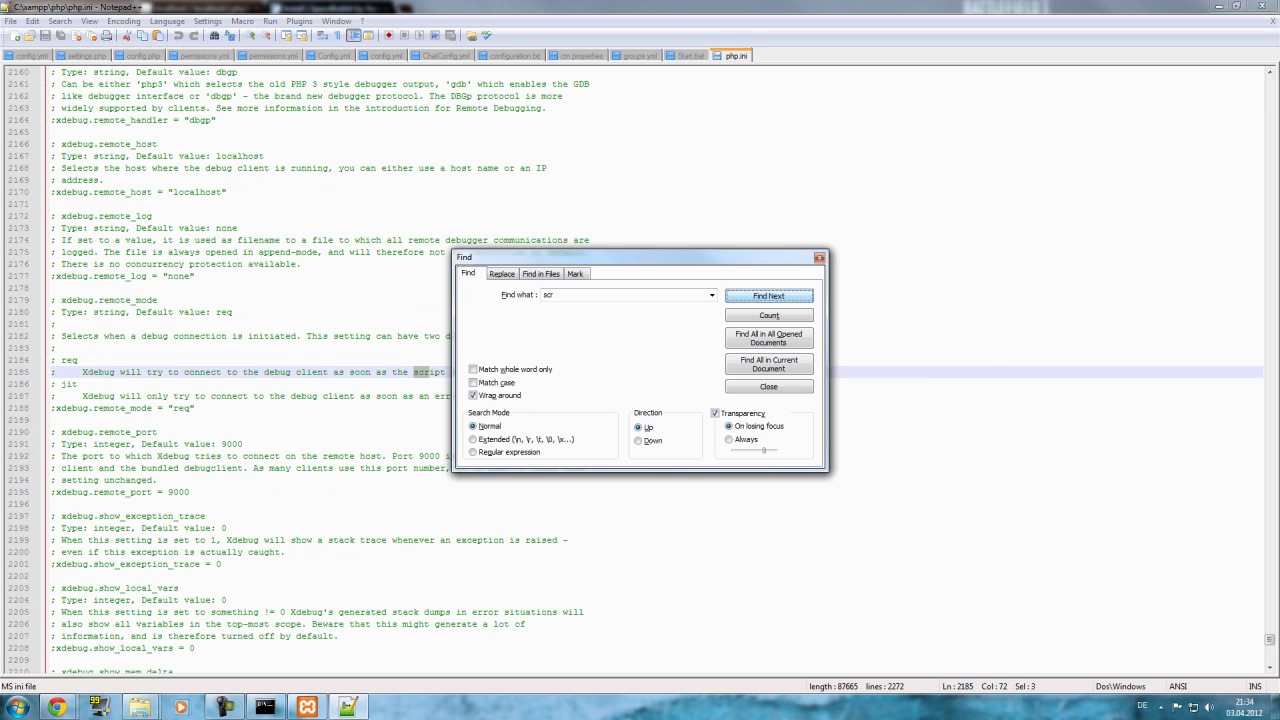
{"action": "key", "text": "Return"}
{"action": "key", "text": "Return"}
{"action": "key", "text": "Return"}
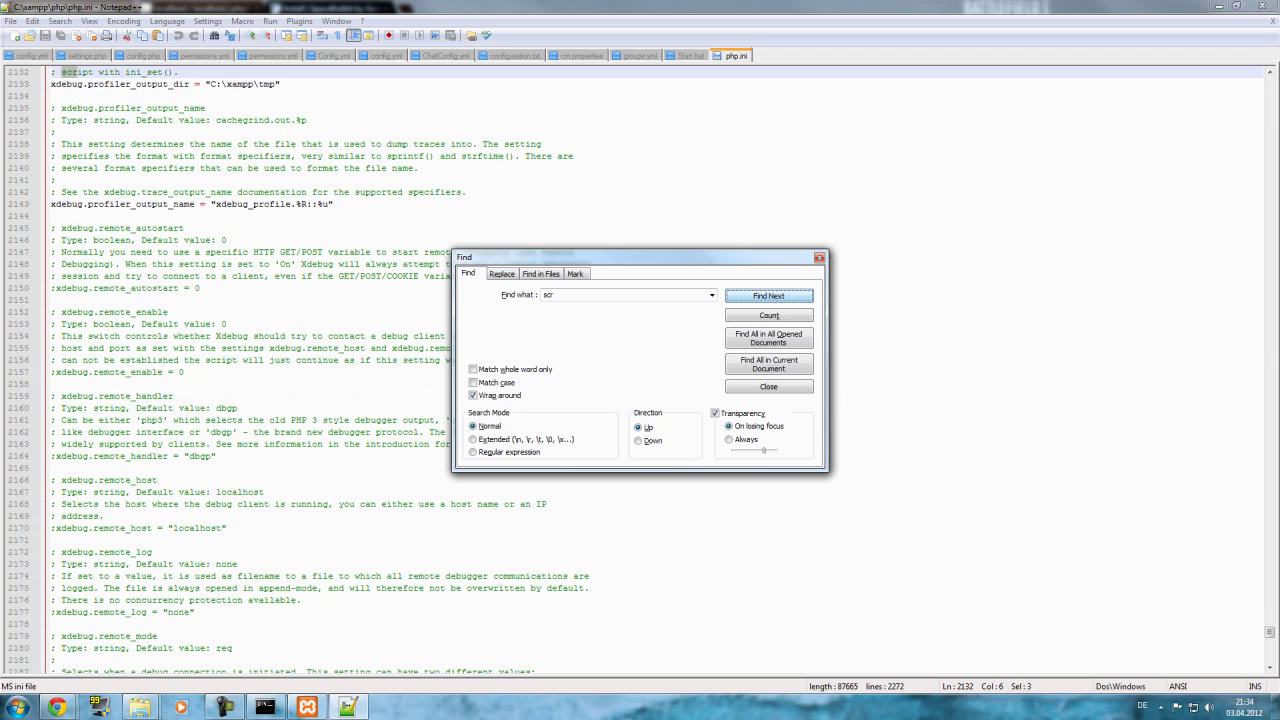
{"action": "key", "text": "Return"}
{"action": "key", "text": "ctrl+a"}
{"action": "type", "text": "mcr"}
{"action": "key", "text": "Return"}
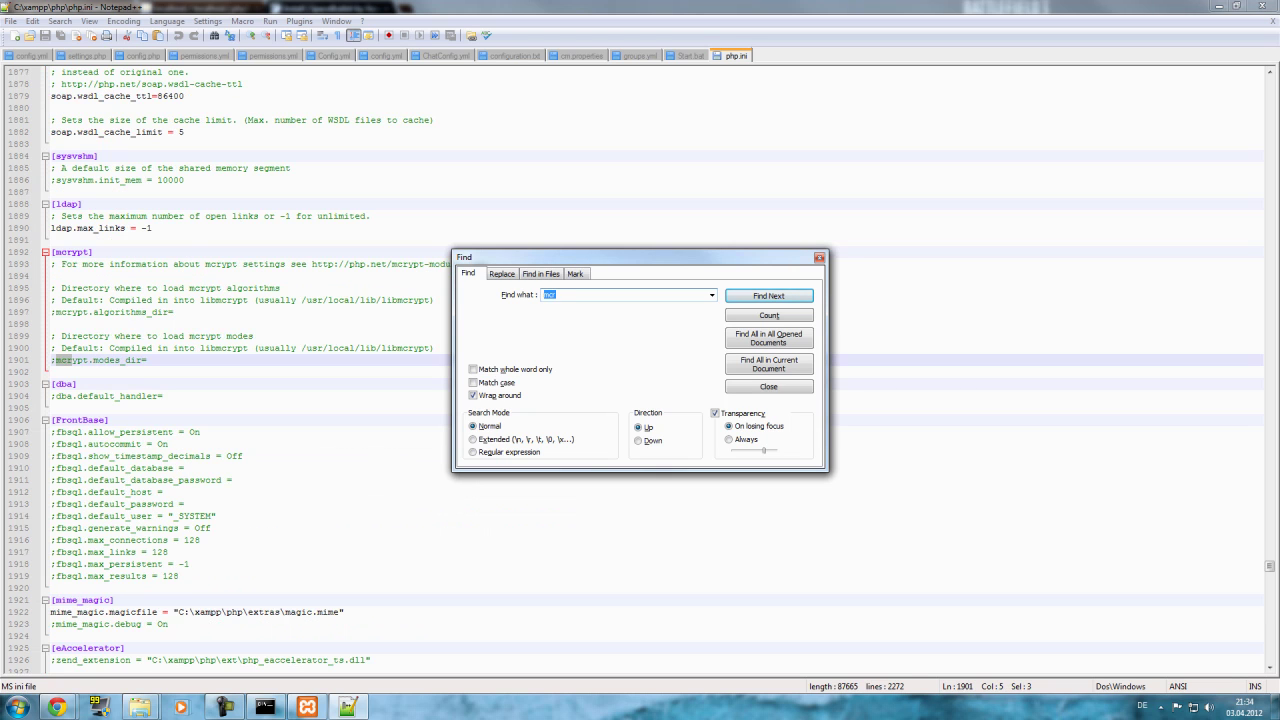
{"action": "left_click", "coordinate": [819, 257]}
{"action": "left_click", "coordinate": [1217, 6]}
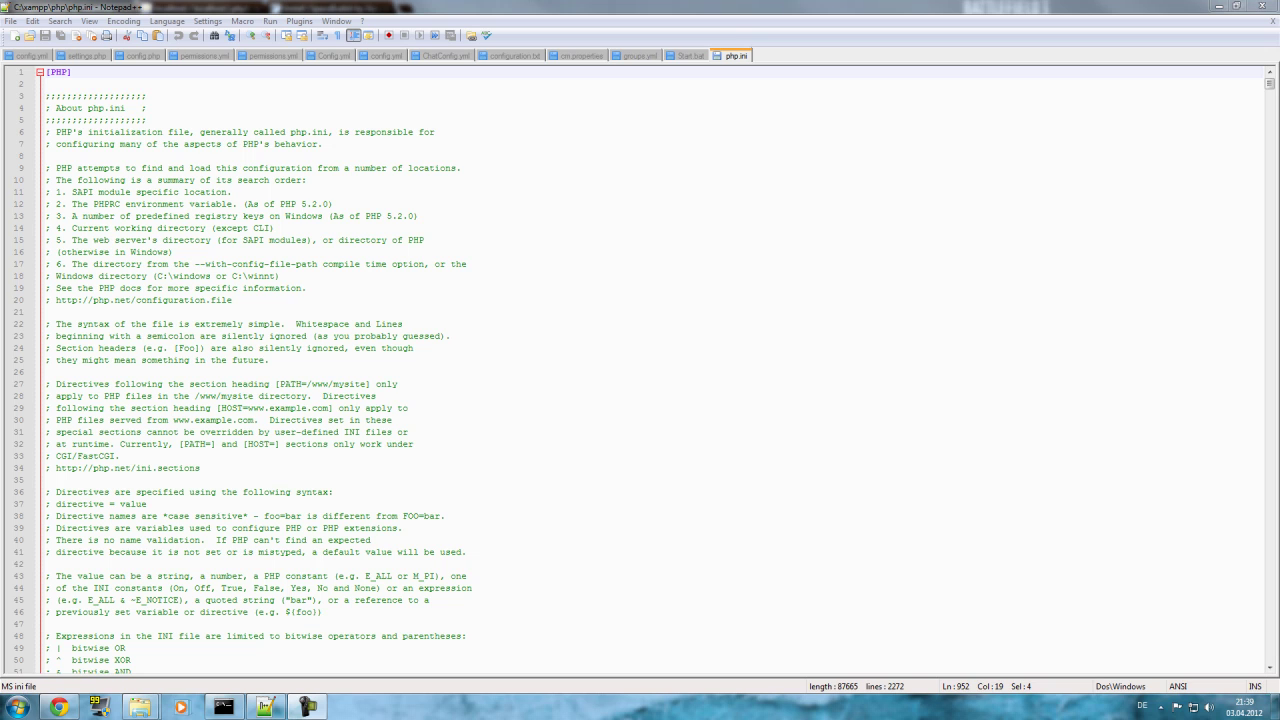
Stop the Minecraft server with the stop command in its console.
{"action": "left_click", "coordinate": [223, 707]}
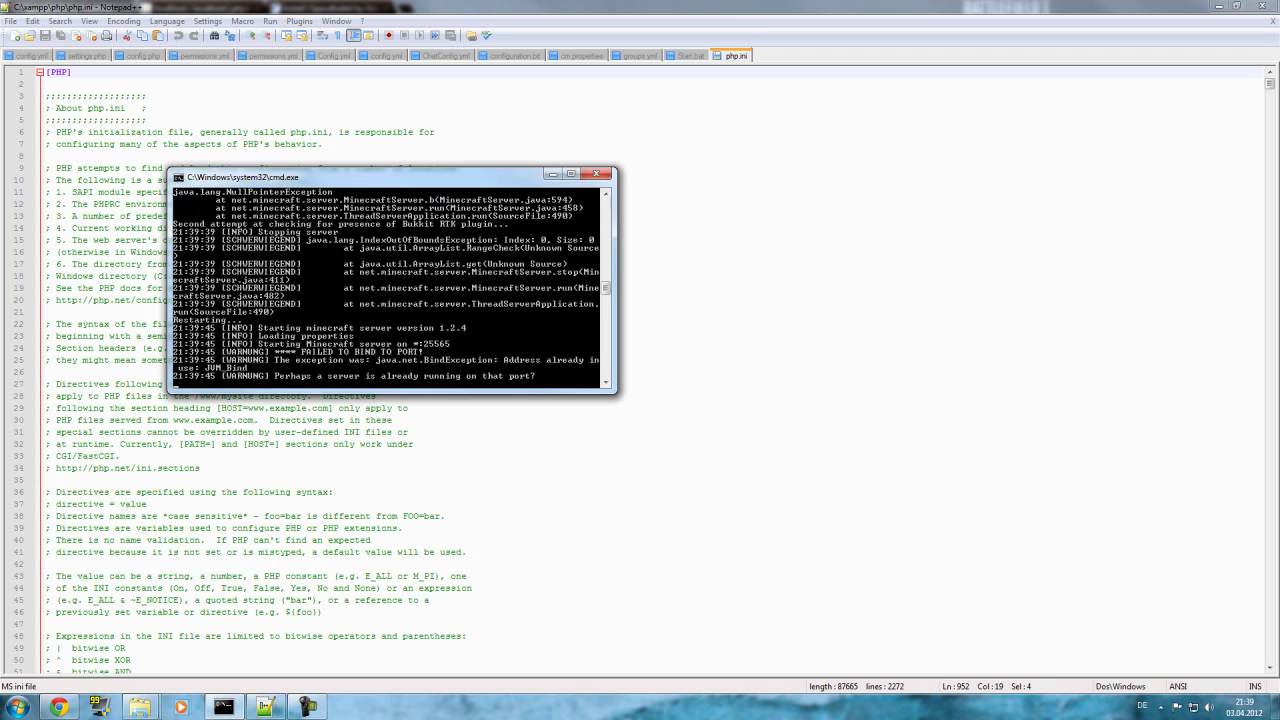
{"action": "type", "text": "stop"}
{"action": "key", "text": "Return"}
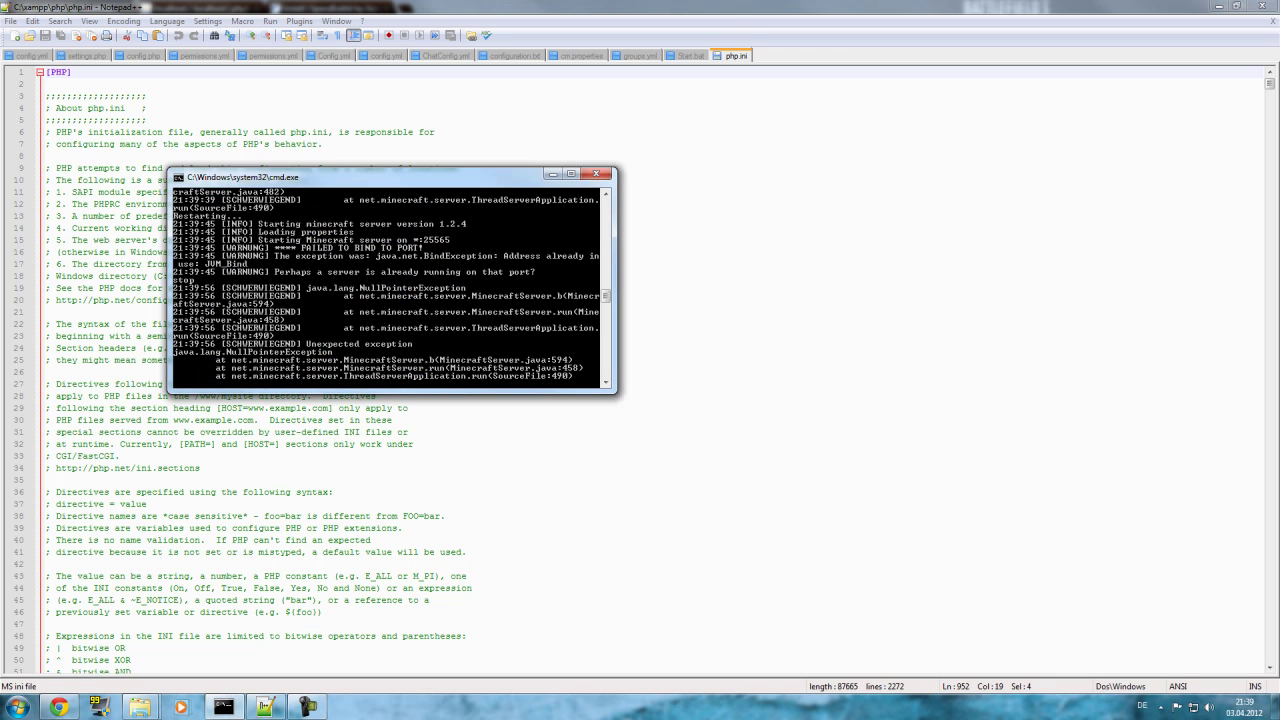
In Task Manager, end the java.exe processes one after another with Prozess beenden.
{"action": "right_click", "coordinate": [548, 708]}
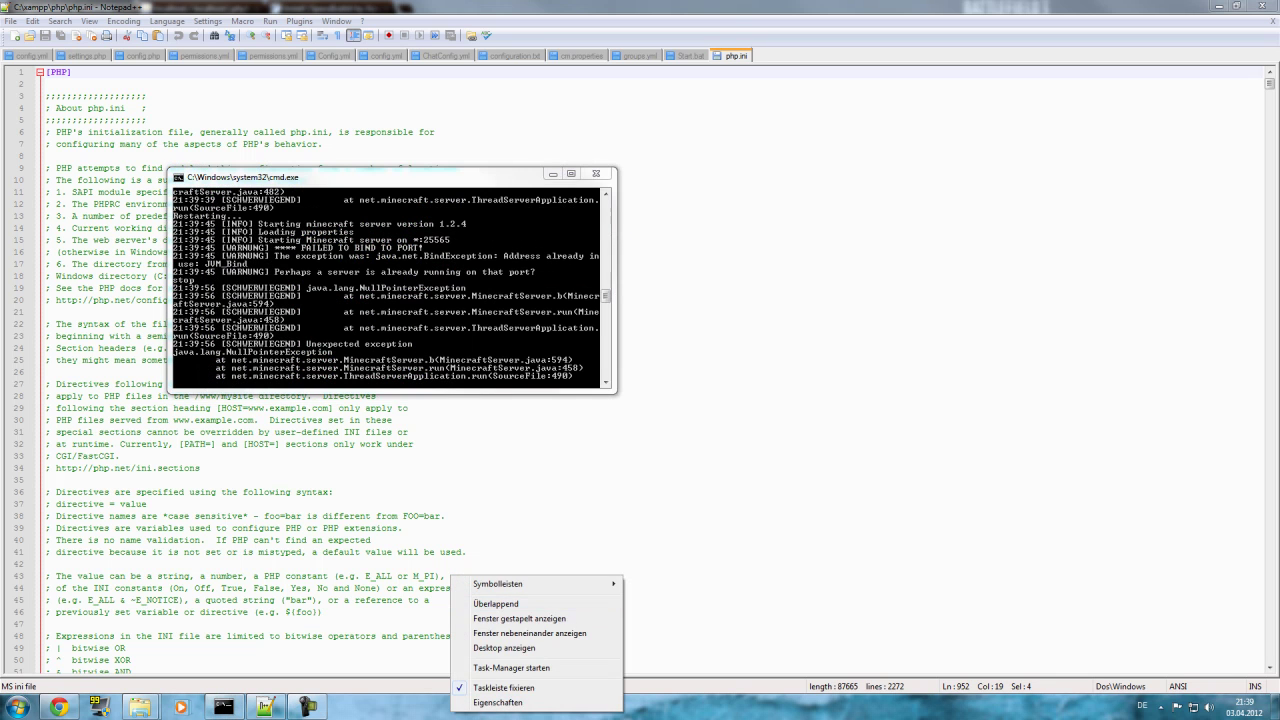
{"action": "left_click", "coordinate": [525, 668]}
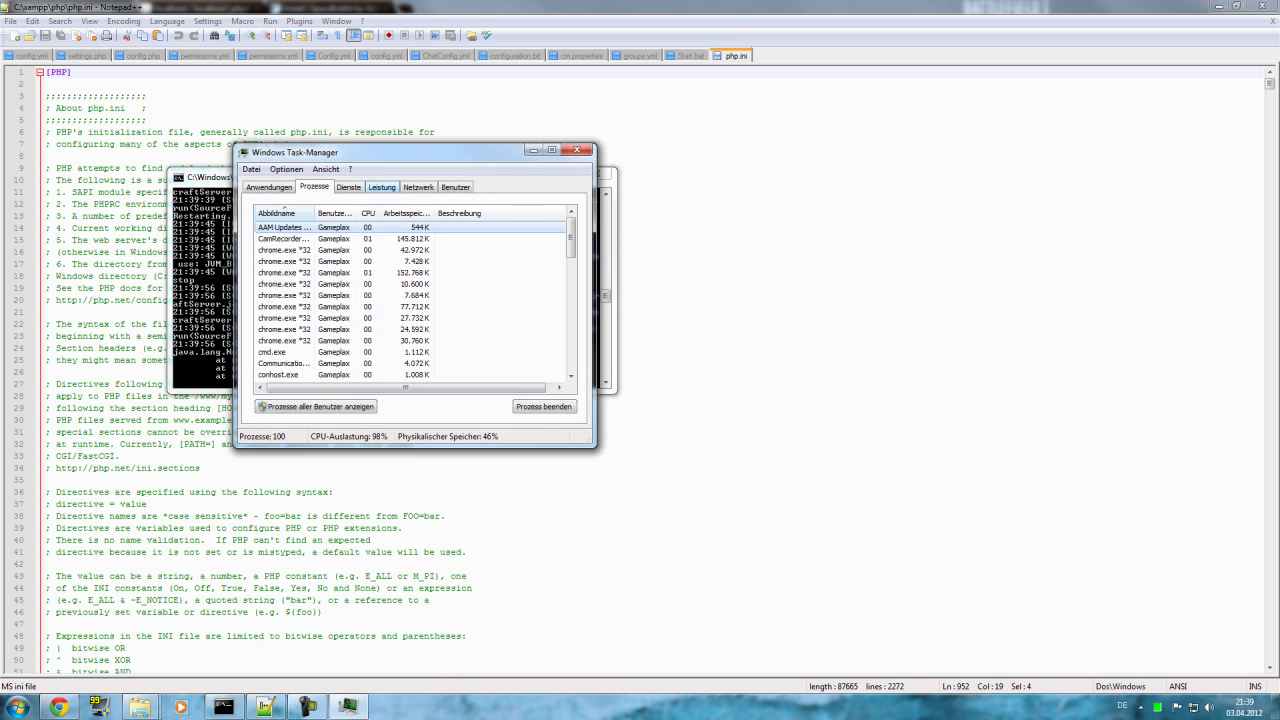
{"action": "key", "text": "Down"}
{"action": "key", "text": "Down"}
{"action": "key", "text": "Down"}
{"action": "key", "text": "Down"}
{"action": "key", "text": "Down"}
{"action": "key", "text": "Down"}
{"action": "key", "text": "Down"}
{"action": "key", "text": "Down"}
{"action": "key", "text": "Down"}
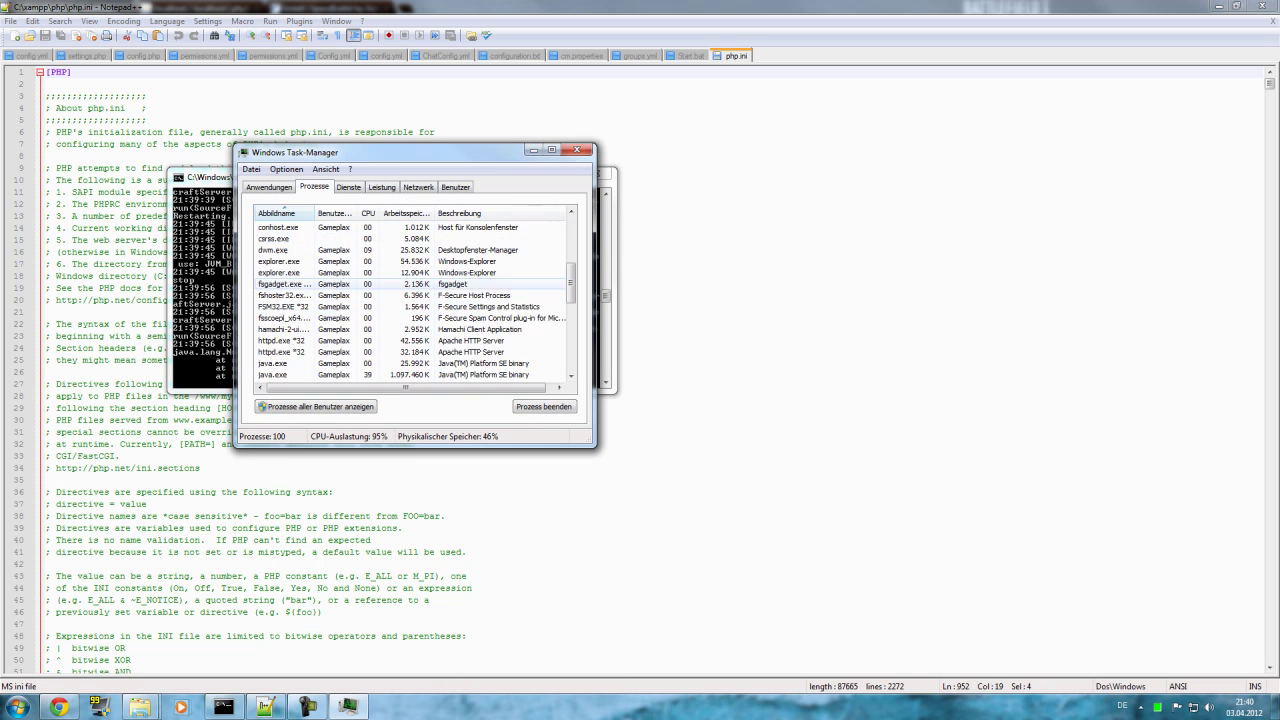
{"action": "left_click", "coordinate": [543, 406]}
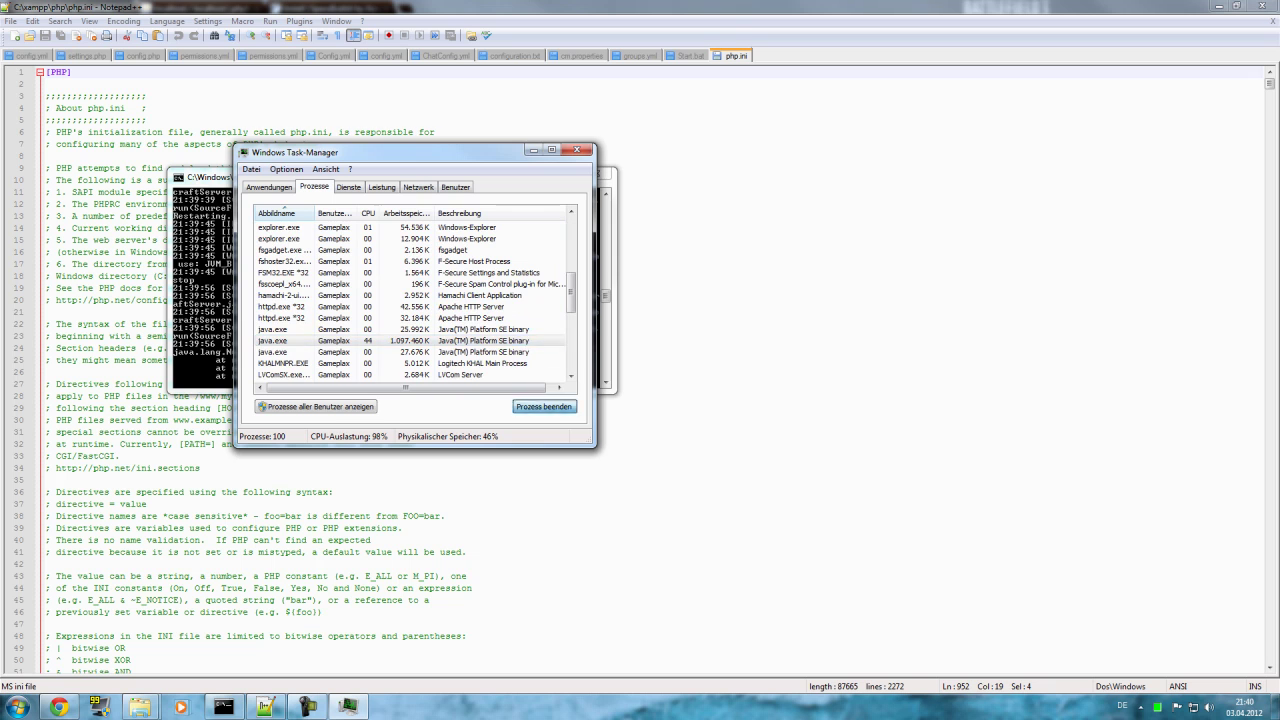
{"action": "key", "text": "Return"}
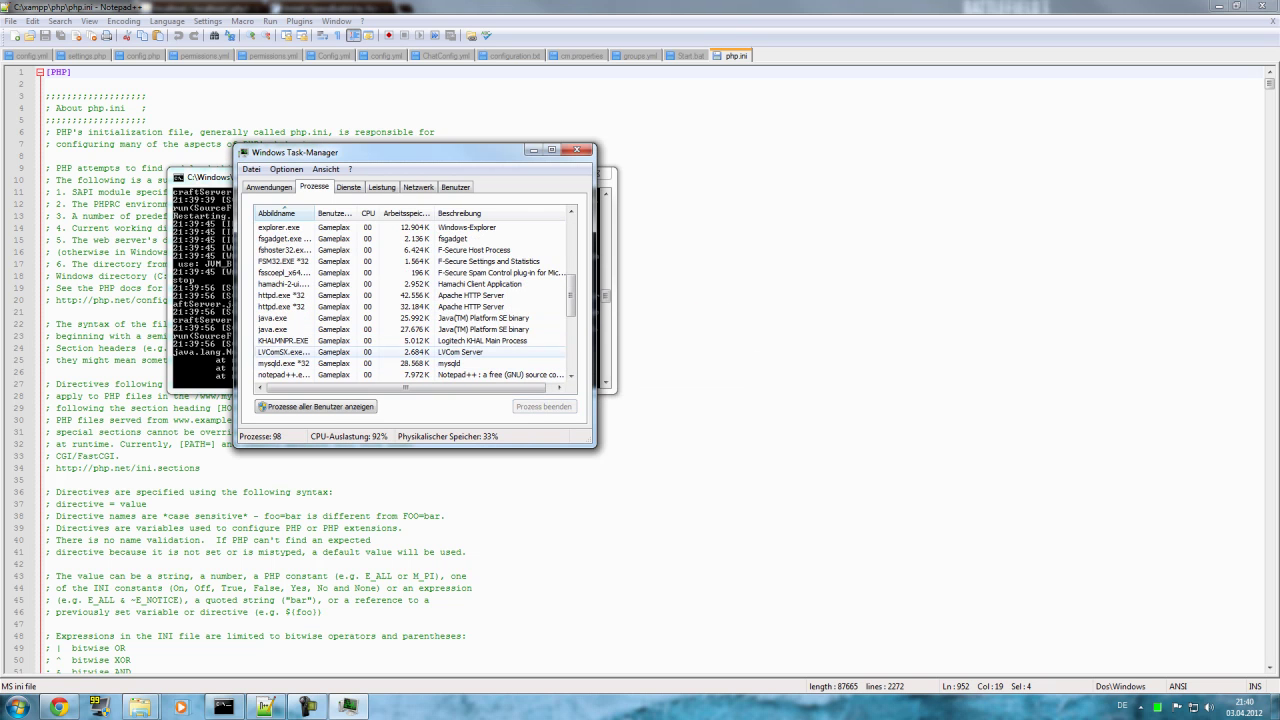
{"action": "key", "text": "Delete"}
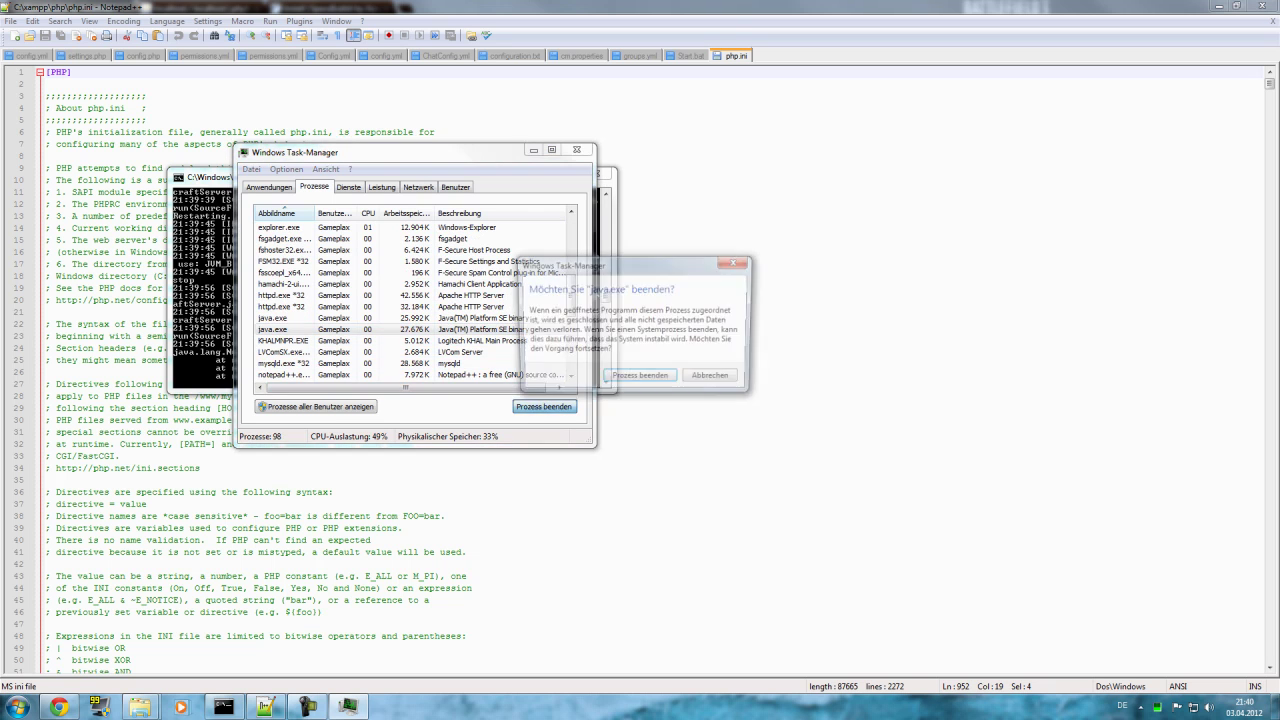
{"action": "key", "text": "Return"}
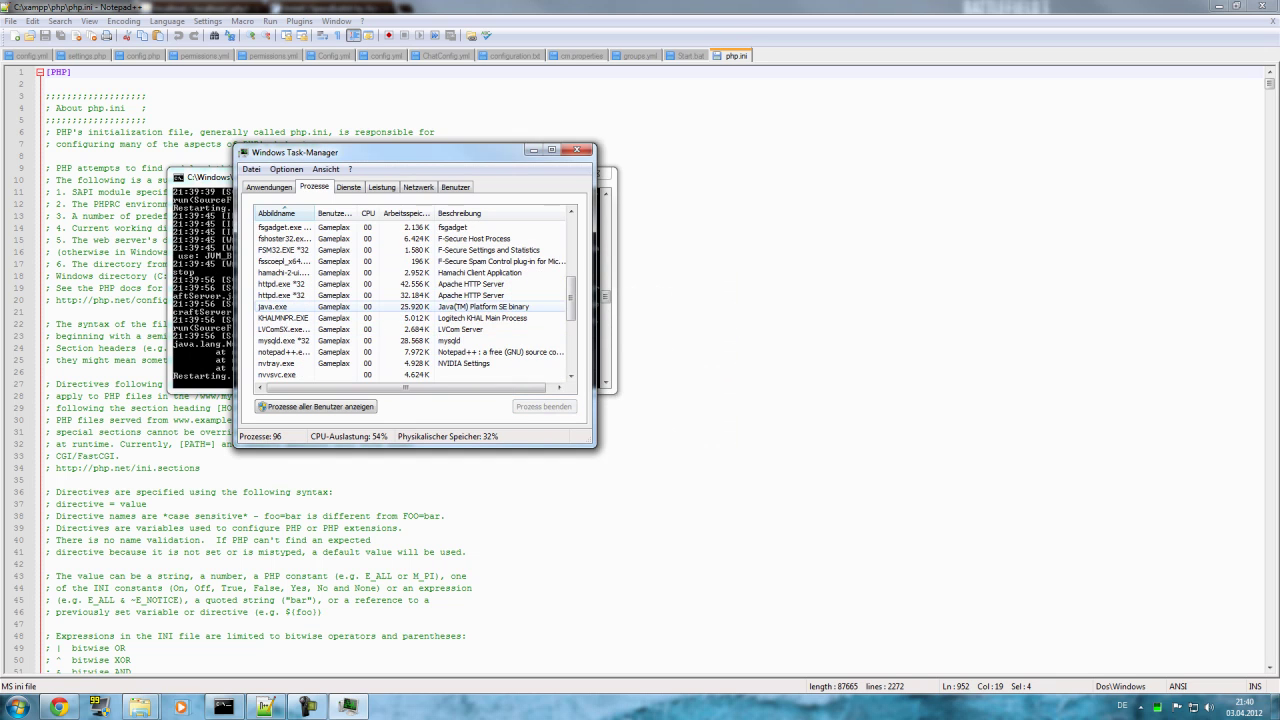
{"action": "key", "text": "Down"}
{"action": "key", "text": "Delete"}
{"action": "key", "text": "Return"}
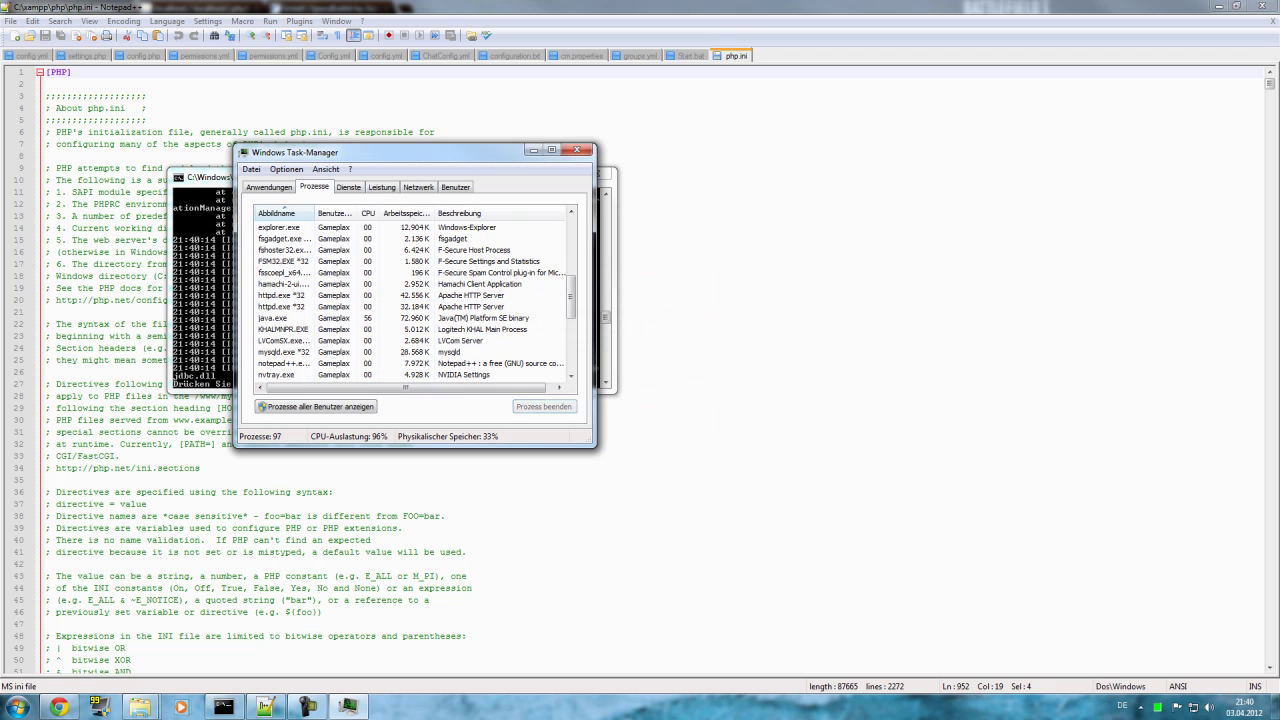
{"action": "key", "text": "Down"}
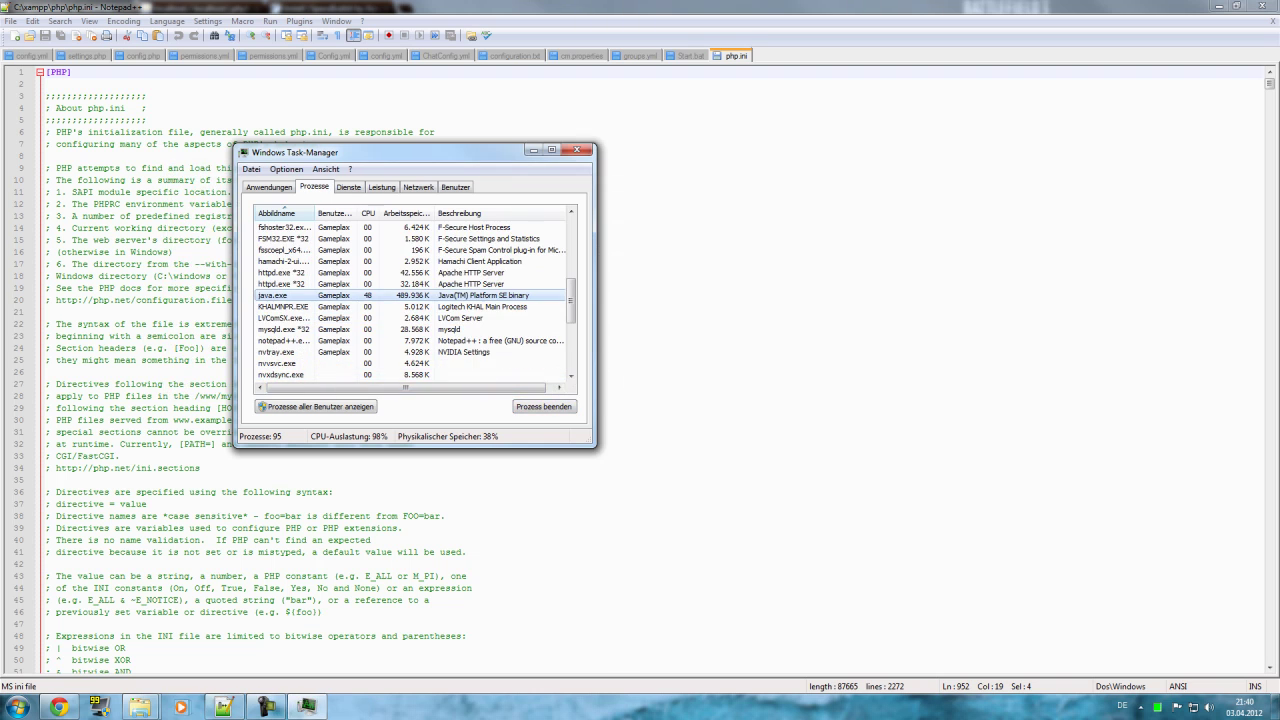
{"action": "left_click", "coordinate": [576, 149]}
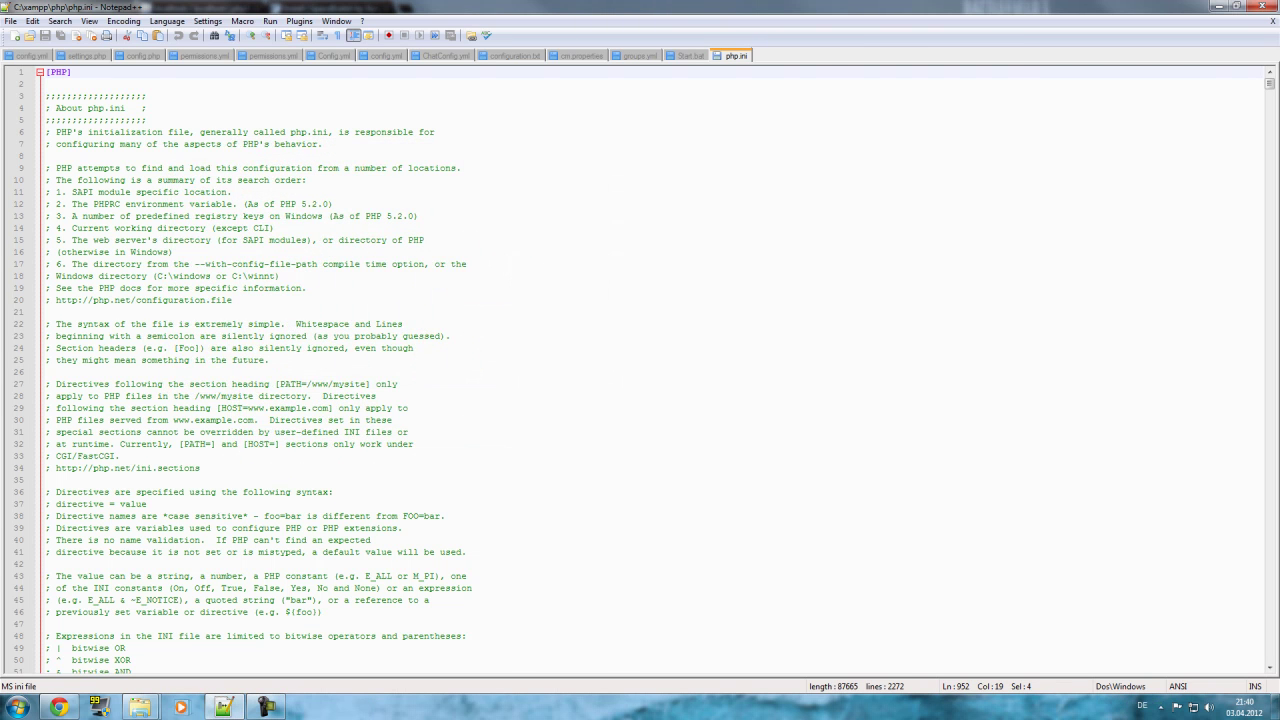
Relaunch Task Manager, end the remaining java.exe process, and close it.
{"action": "right_click", "coordinate": [641, 706]}
{"action": "left_click", "coordinate": [700, 669]}
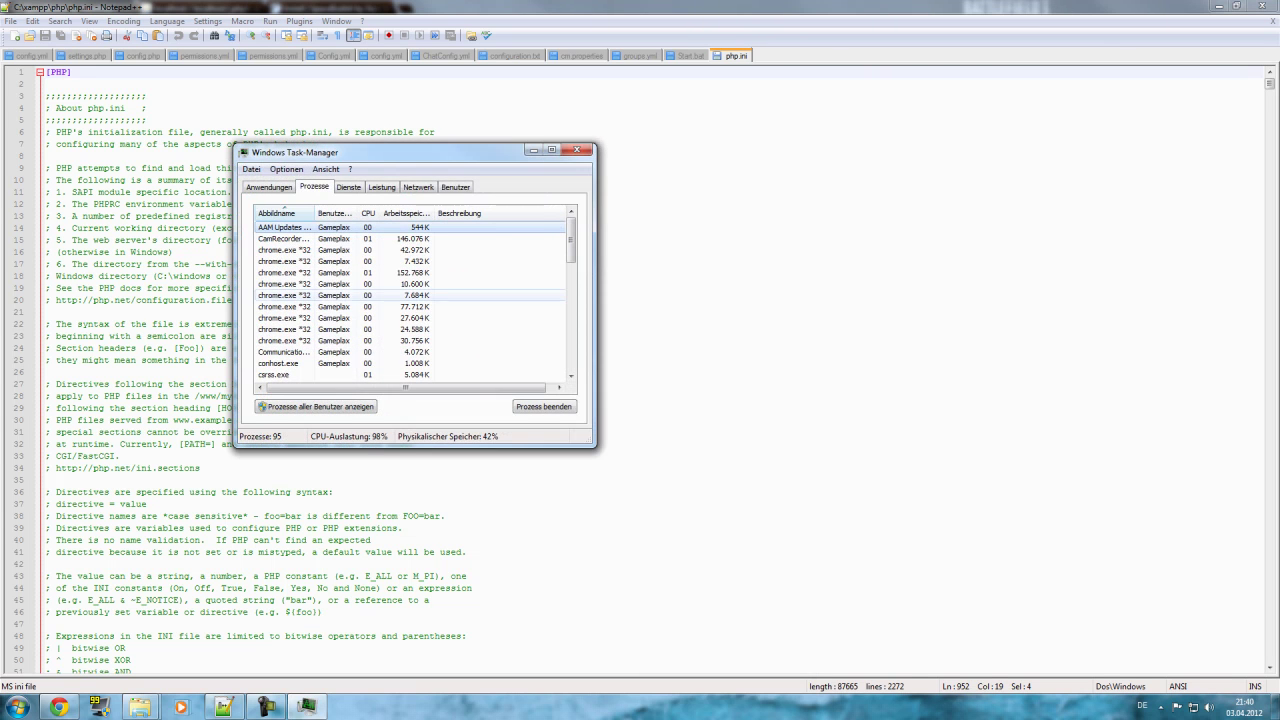
{"action": "scroll", "coordinate": [410, 306], "scroll_direction": "down", "scroll_amount": 4}
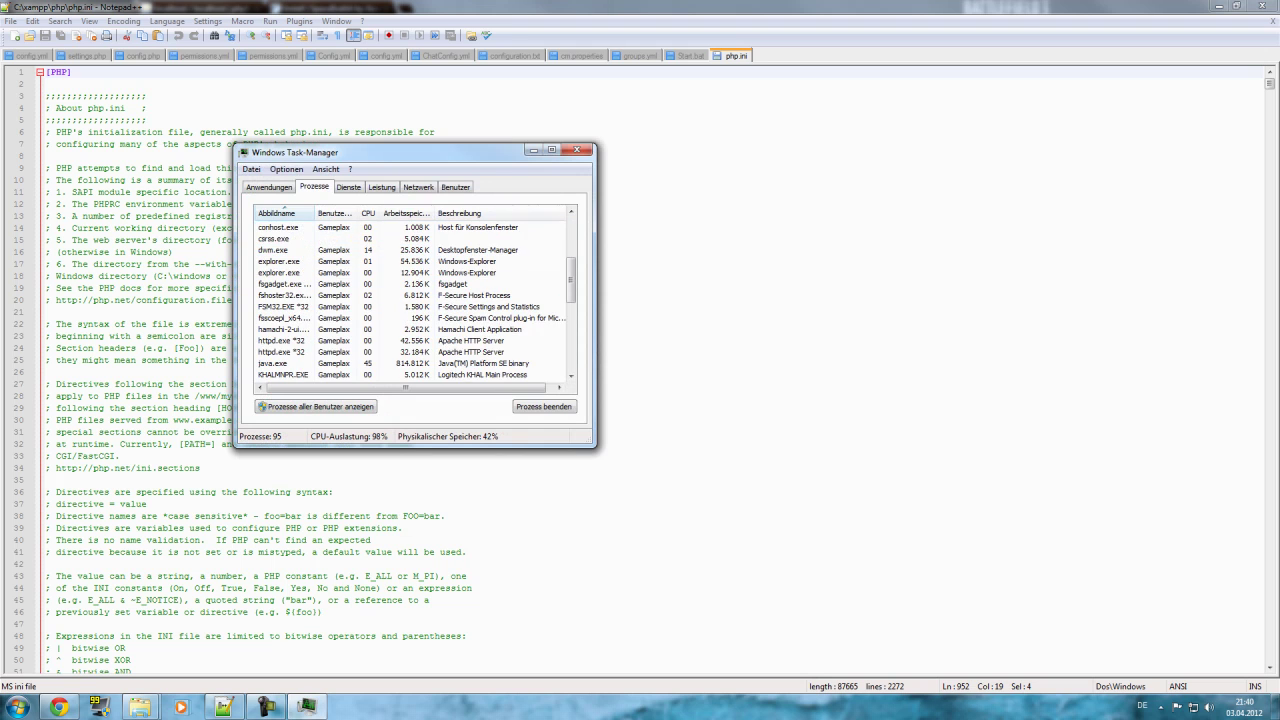
{"action": "left_click", "coordinate": [275, 363]}
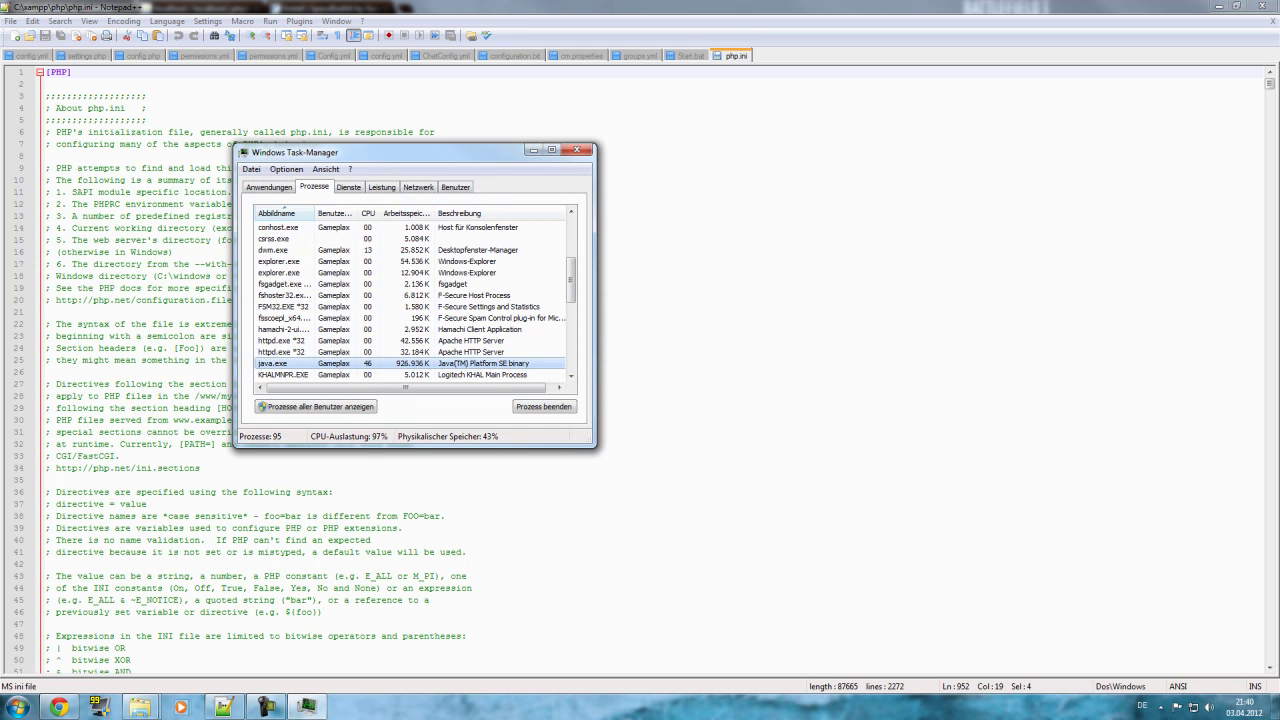
{"action": "left_click", "coordinate": [543, 406]}
{"action": "left_click", "coordinate": [640, 379]}
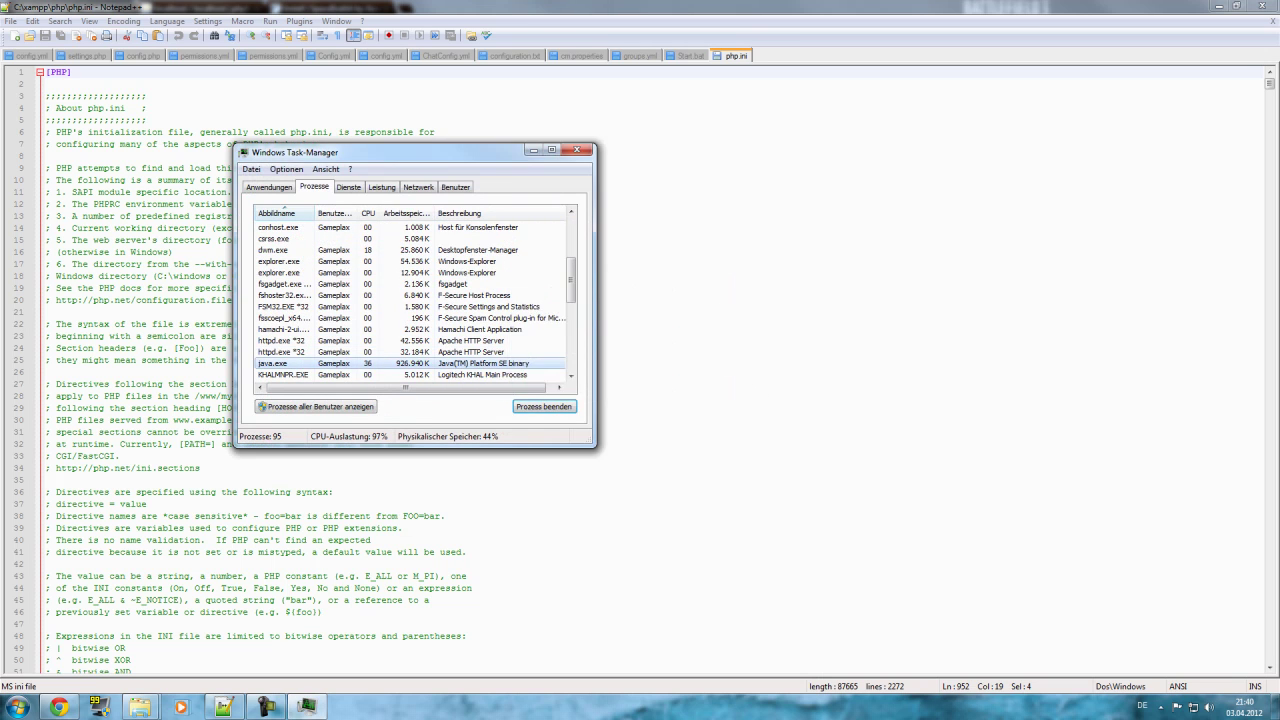
{"action": "left_click", "coordinate": [576, 149]}
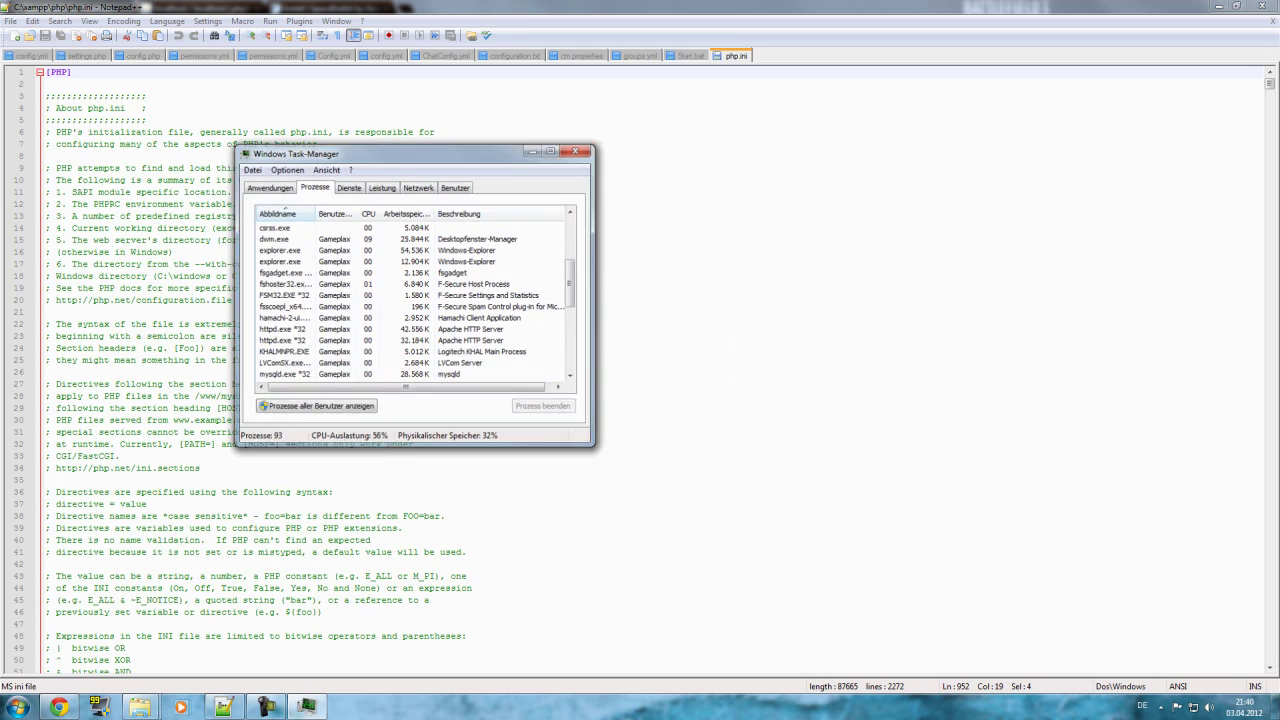
Find extension=php_curl.dll on line 952 of php.ini, keep it uncommented, save, and close Notepad++.
{"action": "key", "text": "ctrl+f"}
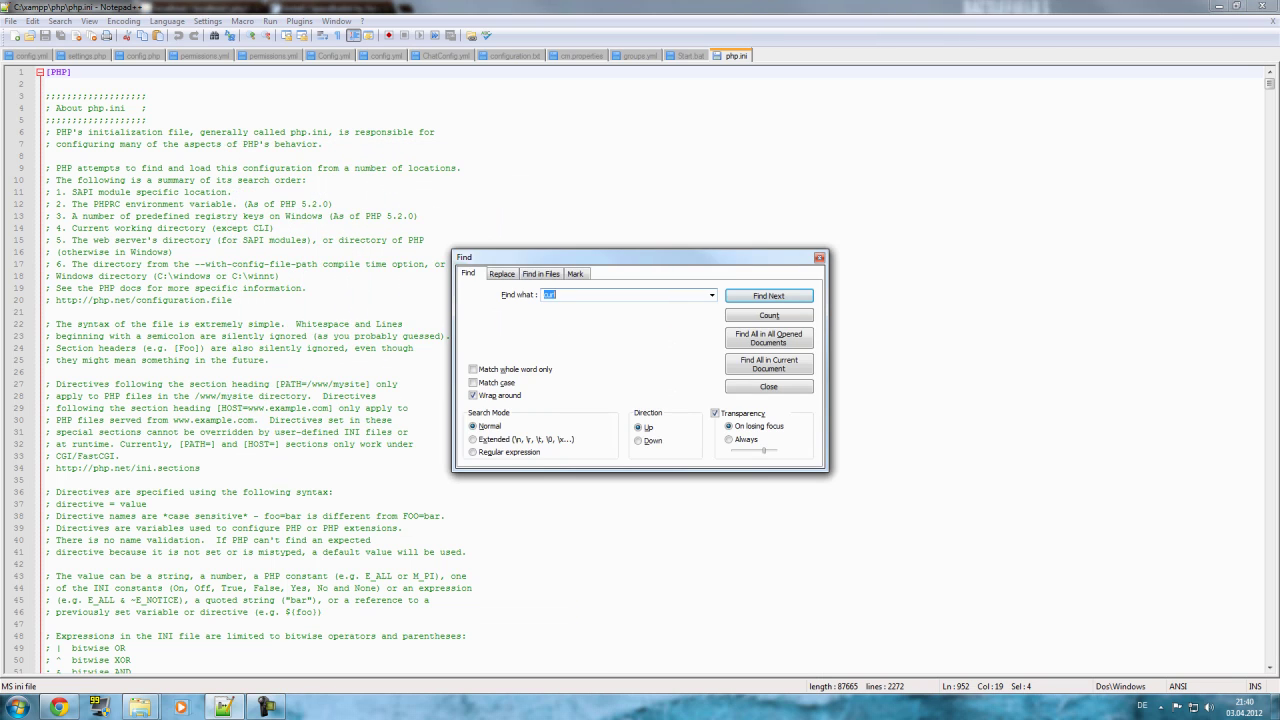
{"action": "left_click", "coordinate": [556, 295]}
{"action": "key", "text": "Return"}
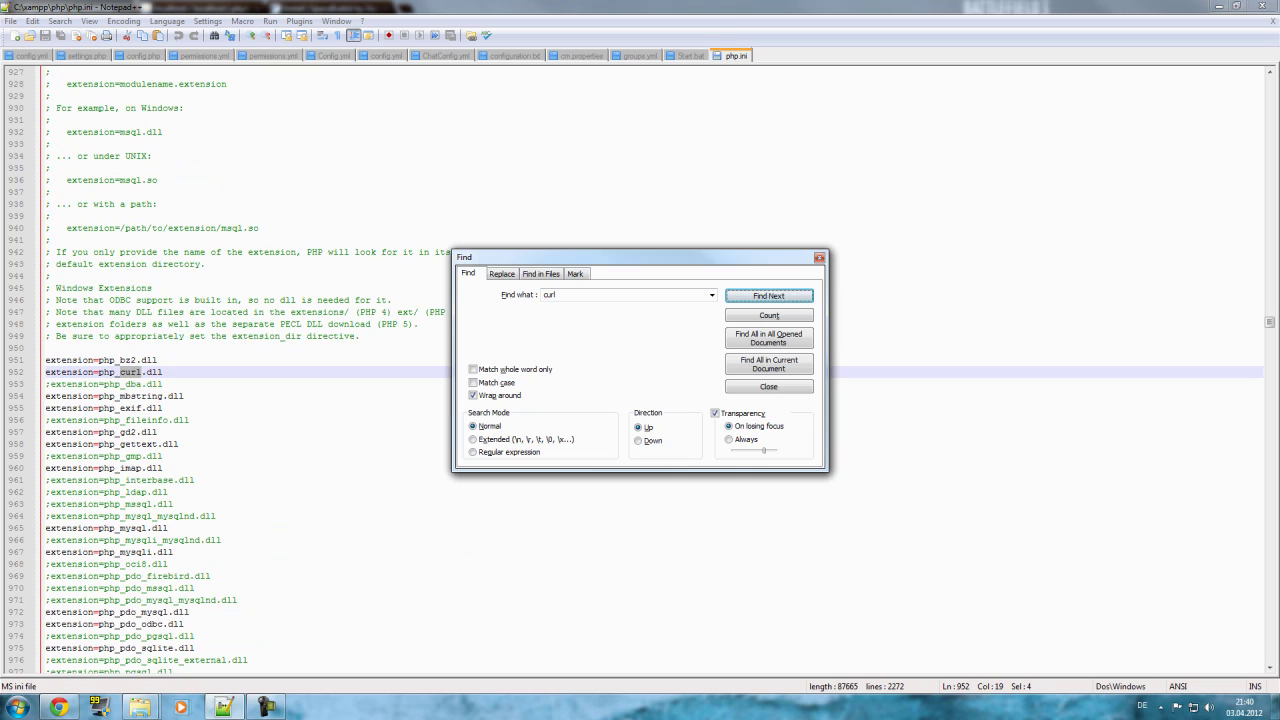
{"action": "left_click", "coordinate": [819, 257]}
{"action": "left_click", "coordinate": [45, 372]}
{"action": "type", "text": ";"}
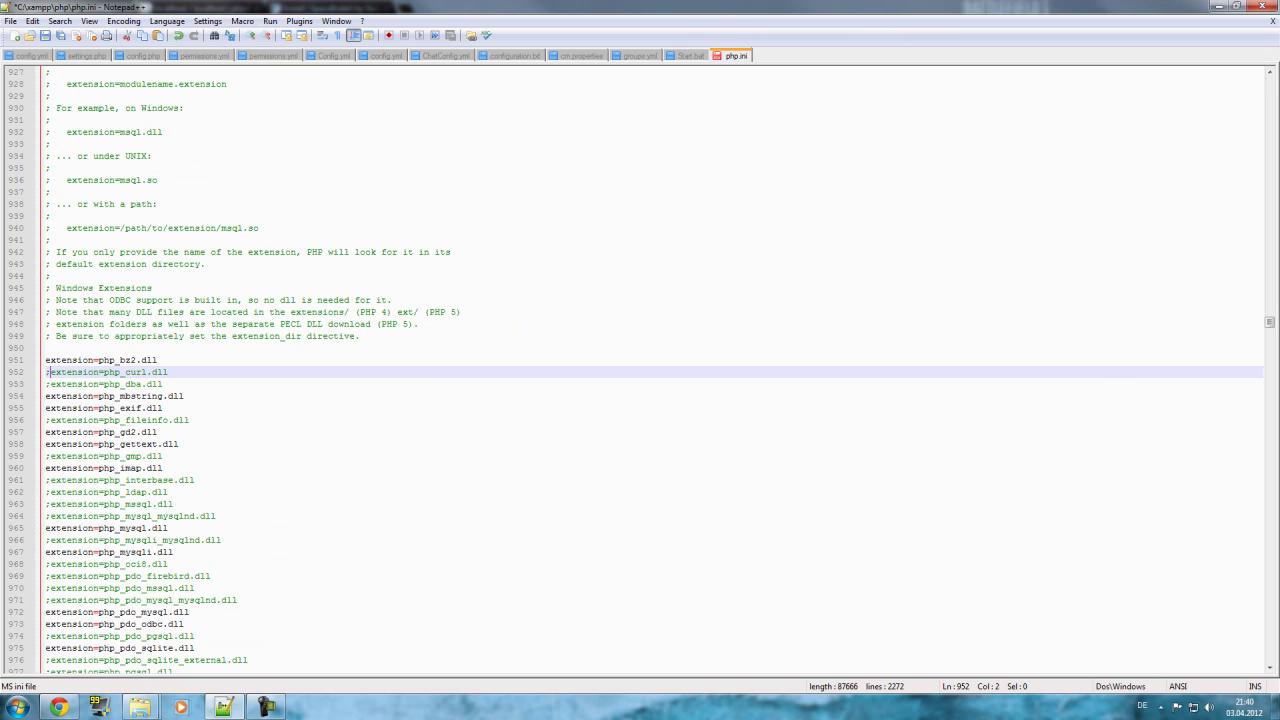
{"action": "key", "text": "BackSpace"}
{"action": "key", "text": "ctrl+s"}
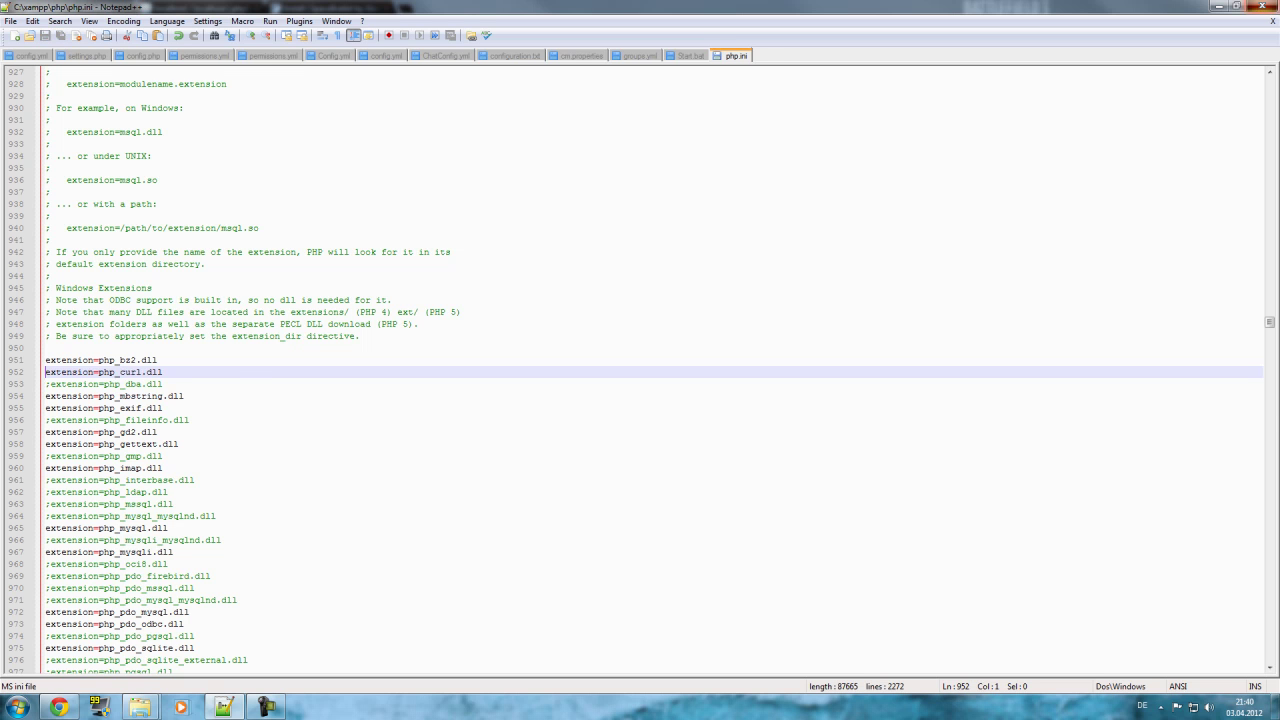
{"action": "left_click", "coordinate": [1267, 6]}
Enter hostname loaclhost, username root and database spacebukkit, and submit to reach installer step 4.
{"action": "key", "text": "ctrl+3"}
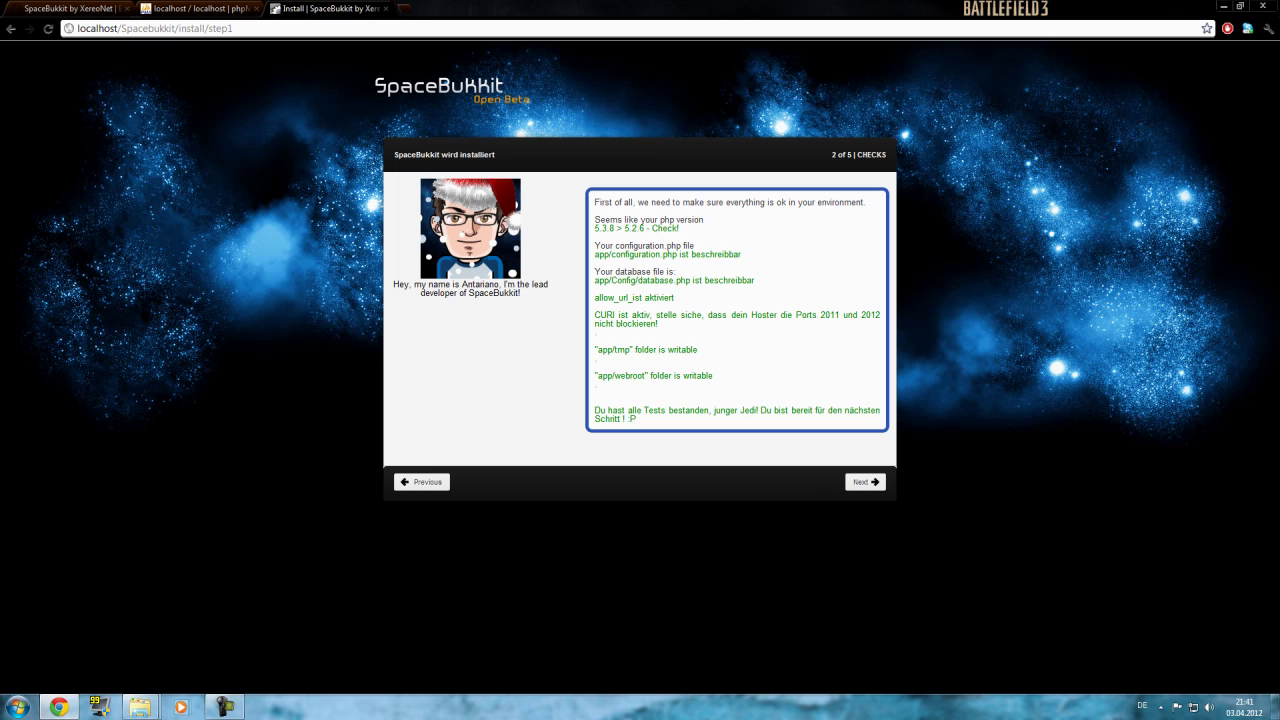
{"action": "left_click", "coordinate": [865, 482]}
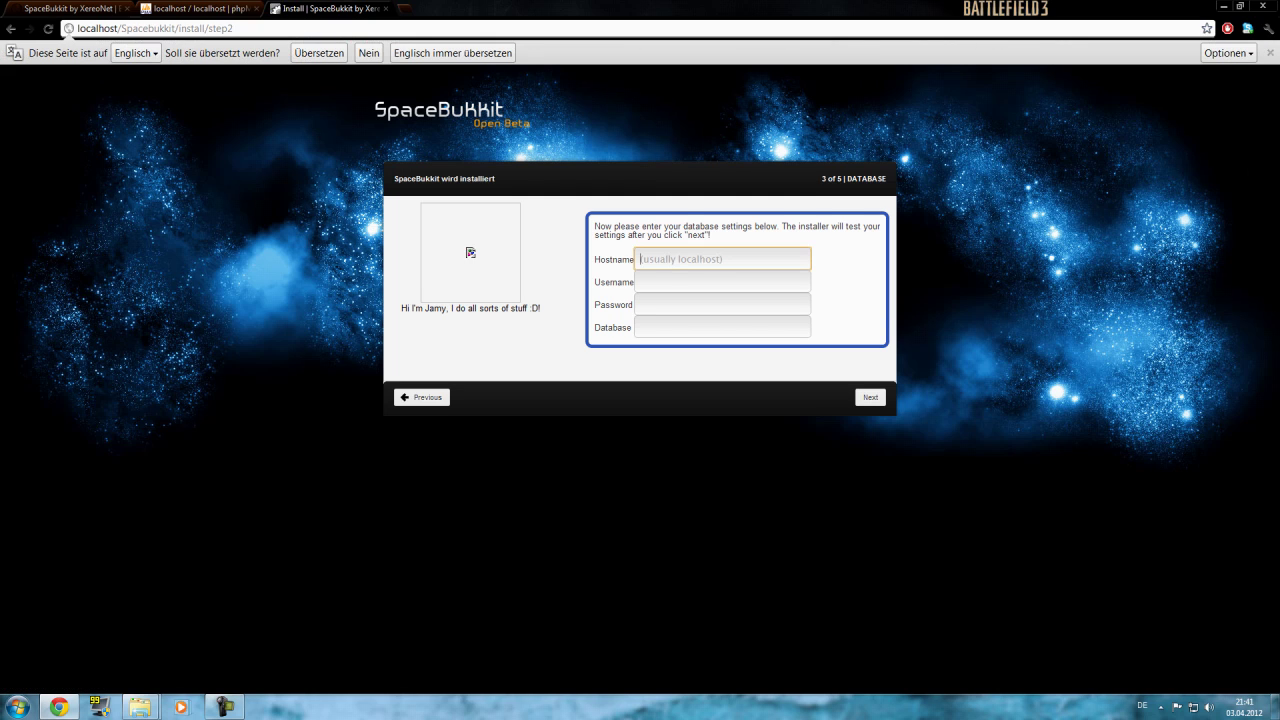
{"action": "type", "text": "loaclhost"}
{"action": "key", "text": "Tab"}
{"action": "type", "text": "root"}
{"action": "key", "text": "Down"}
{"action": "key", "text": "Tab"}
{"action": "key", "text": "Tab"}
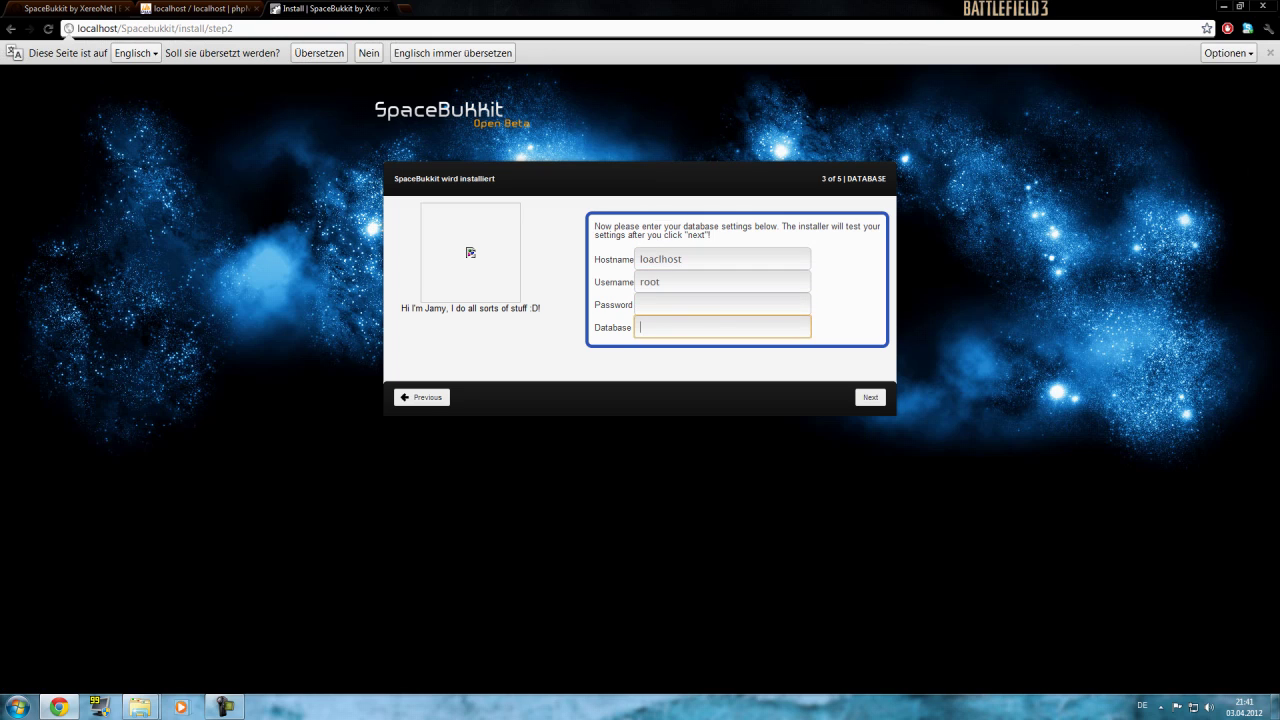
{"action": "type", "text": "sp"}
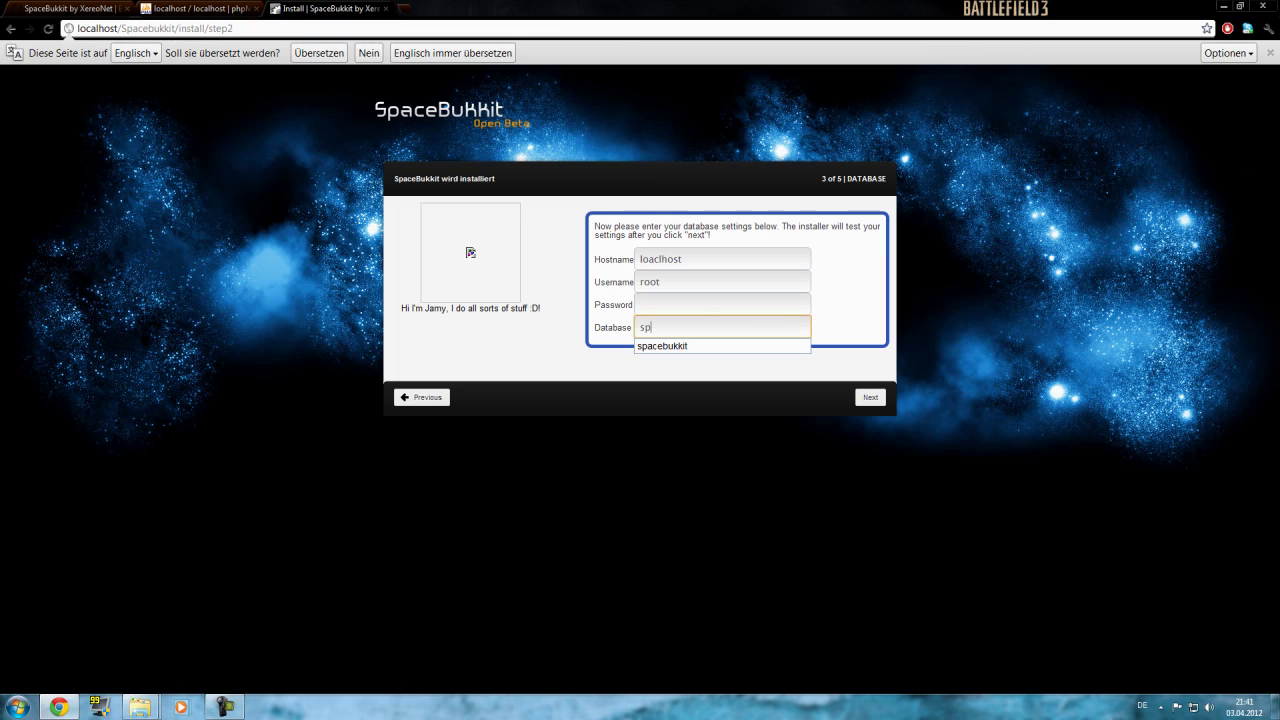
{"action": "type", "text": "acebukkit"}
{"action": "key", "text": "Down"}
{"action": "key", "text": "Return"}
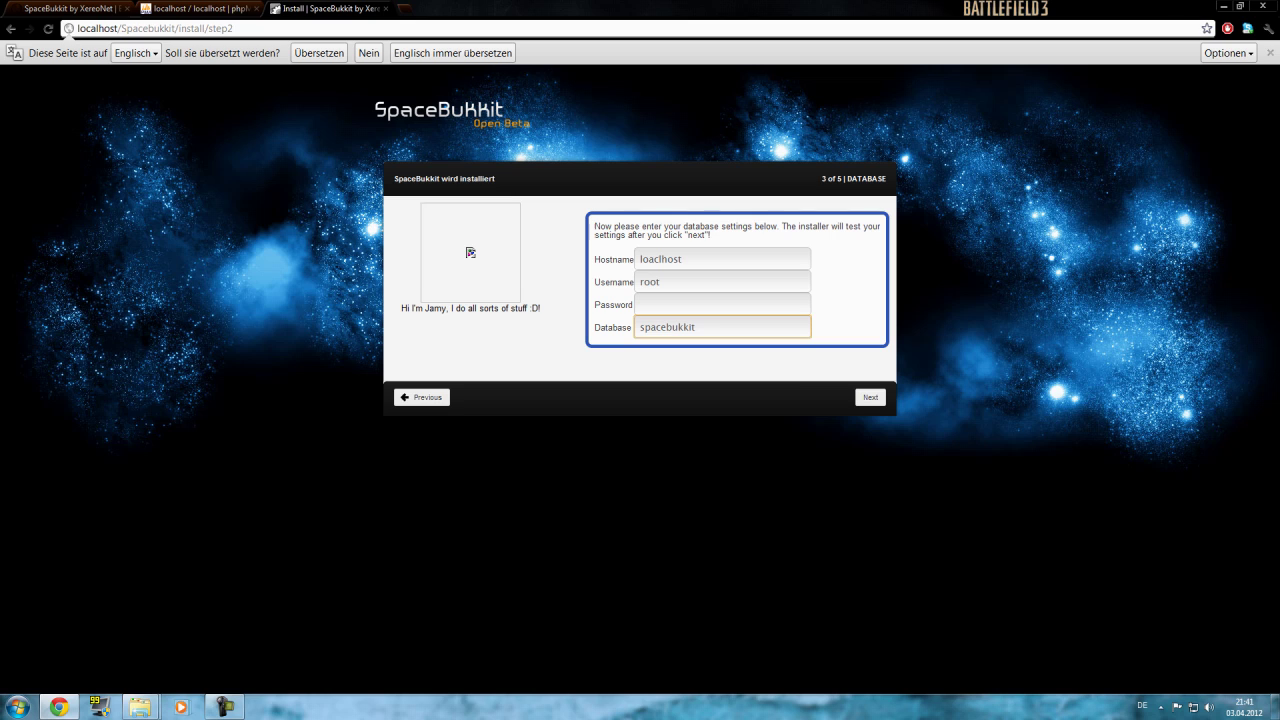
{"action": "key", "text": "Return"}
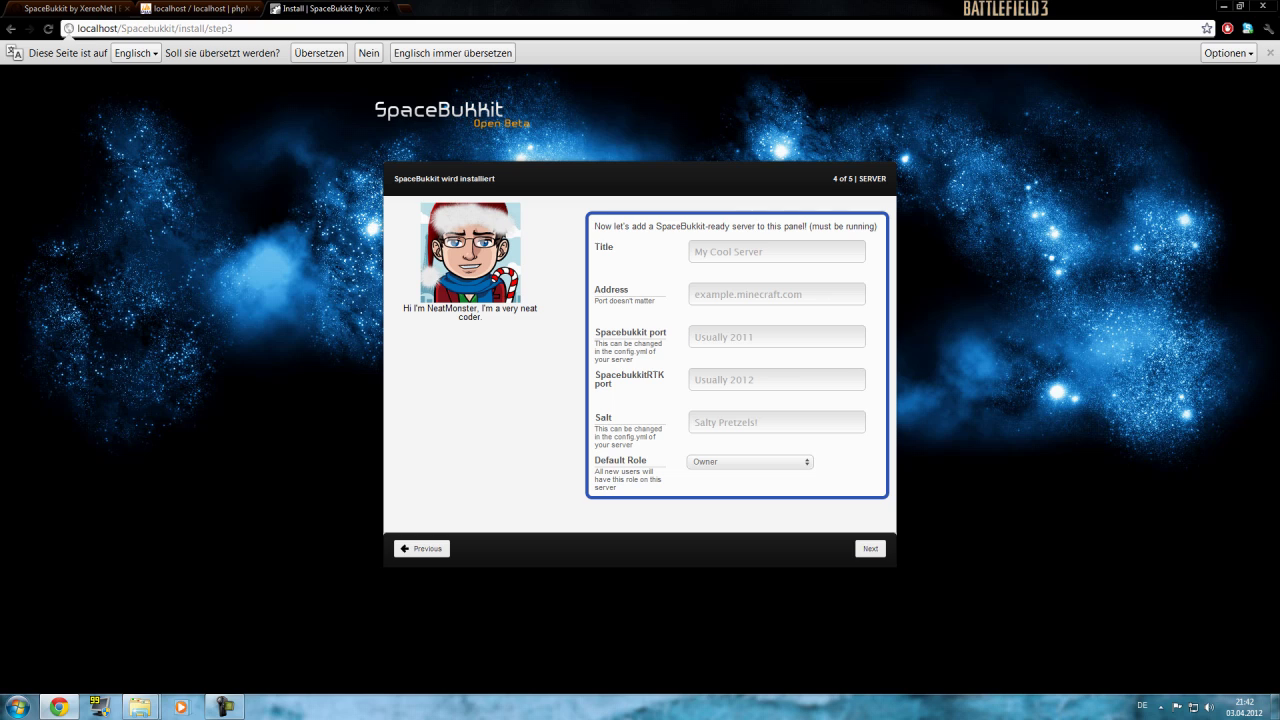
Fill in the saved server title, address localhost, Spacebukkit port 2011 and RTK port 2012.
{"action": "left_click", "coordinate": [776, 251]}
{"action": "type", "text": "G"}
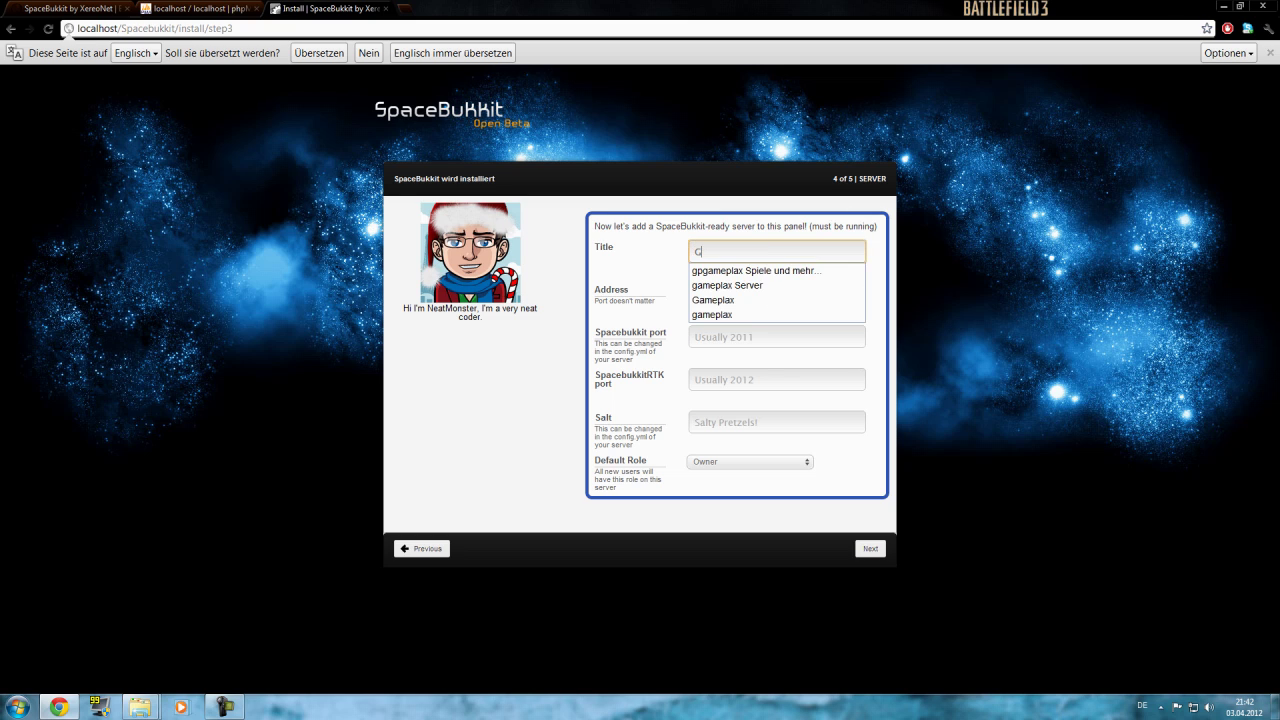
{"action": "key", "text": "Tab"}
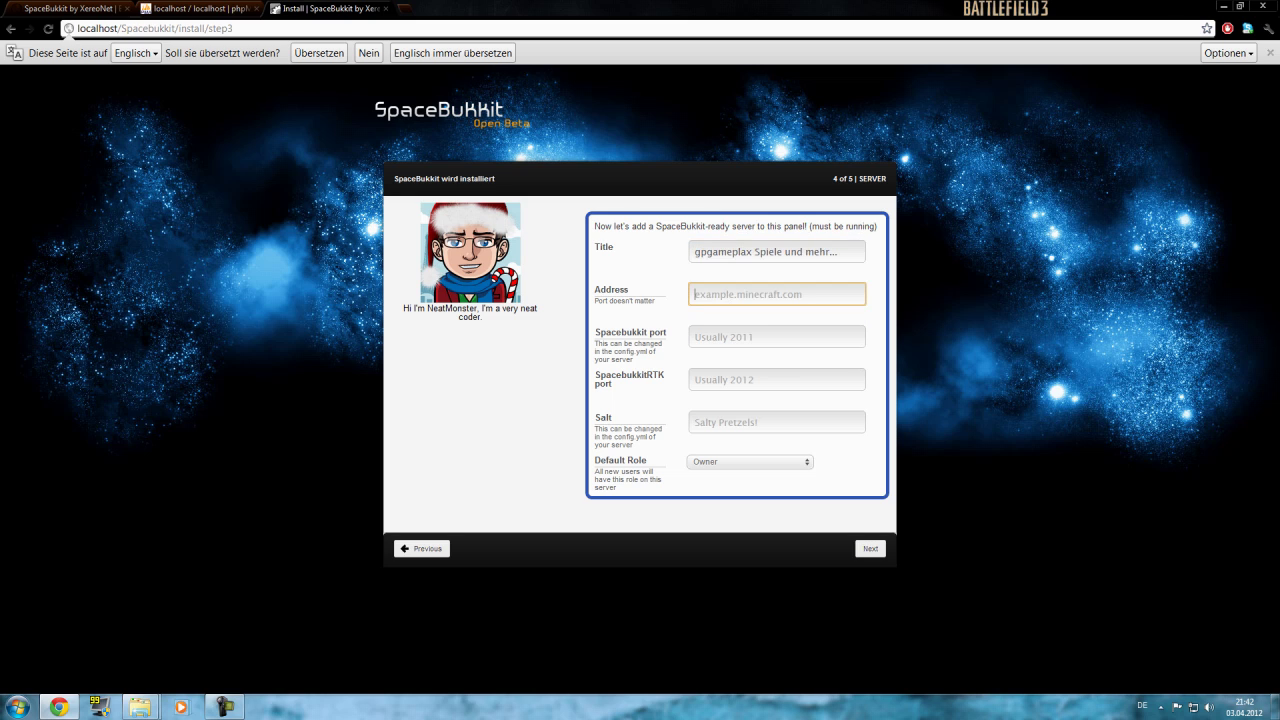
{"action": "type", "text": "loc"}
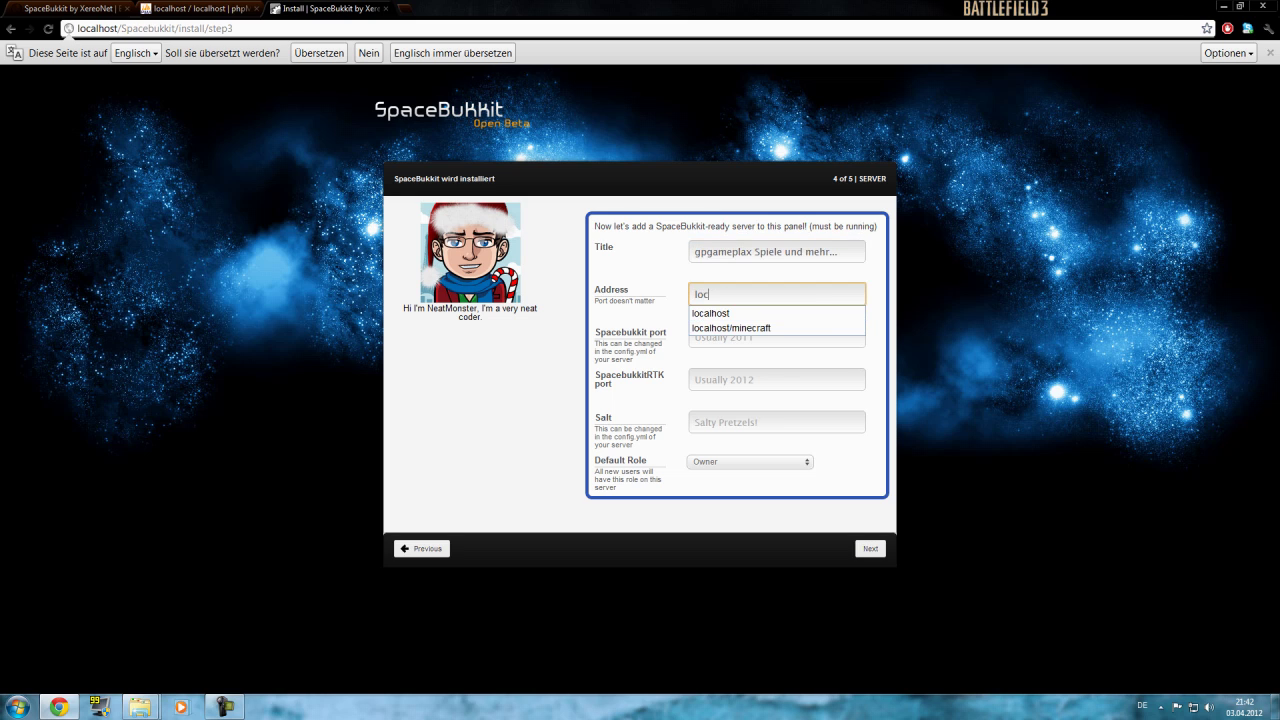
{"action": "key", "text": "Down"}
{"action": "key", "text": "Return"}
{"action": "key", "text": "Tab"}
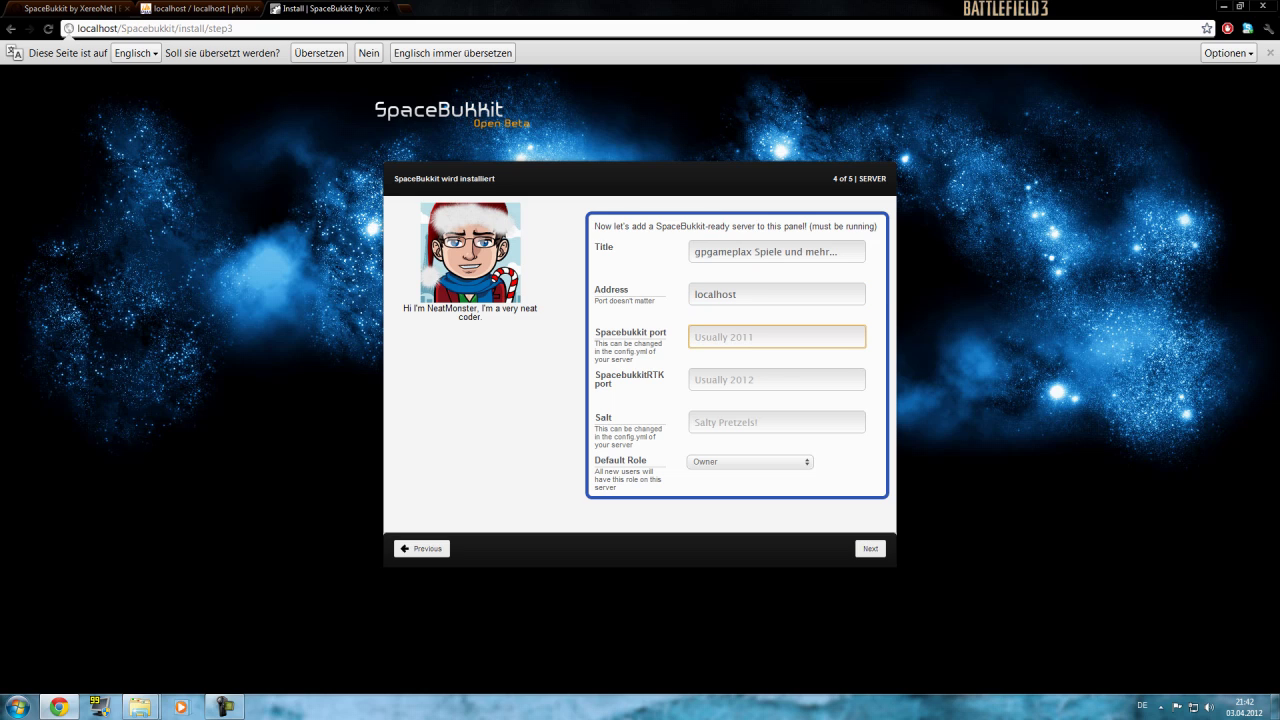
{"action": "type", "text": "20"}
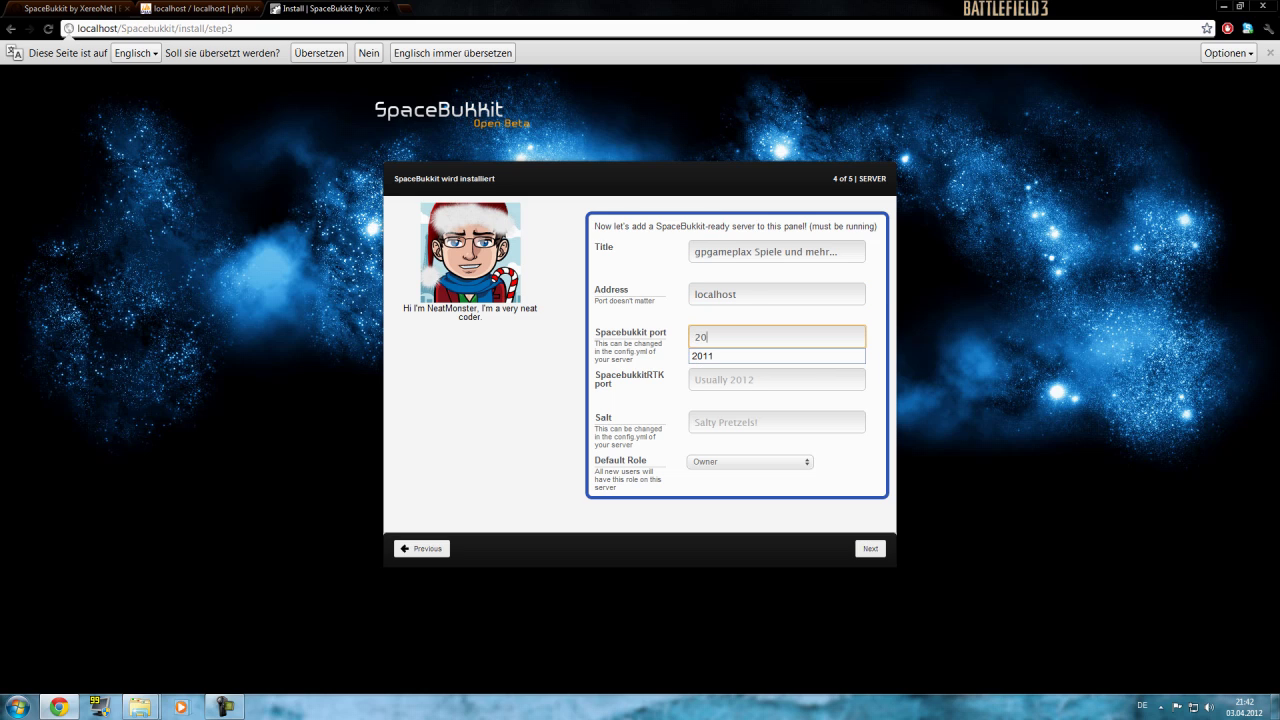
{"action": "type", "text": "11"}
{"action": "key", "text": "Down"}
{"action": "key", "text": "Tab"}
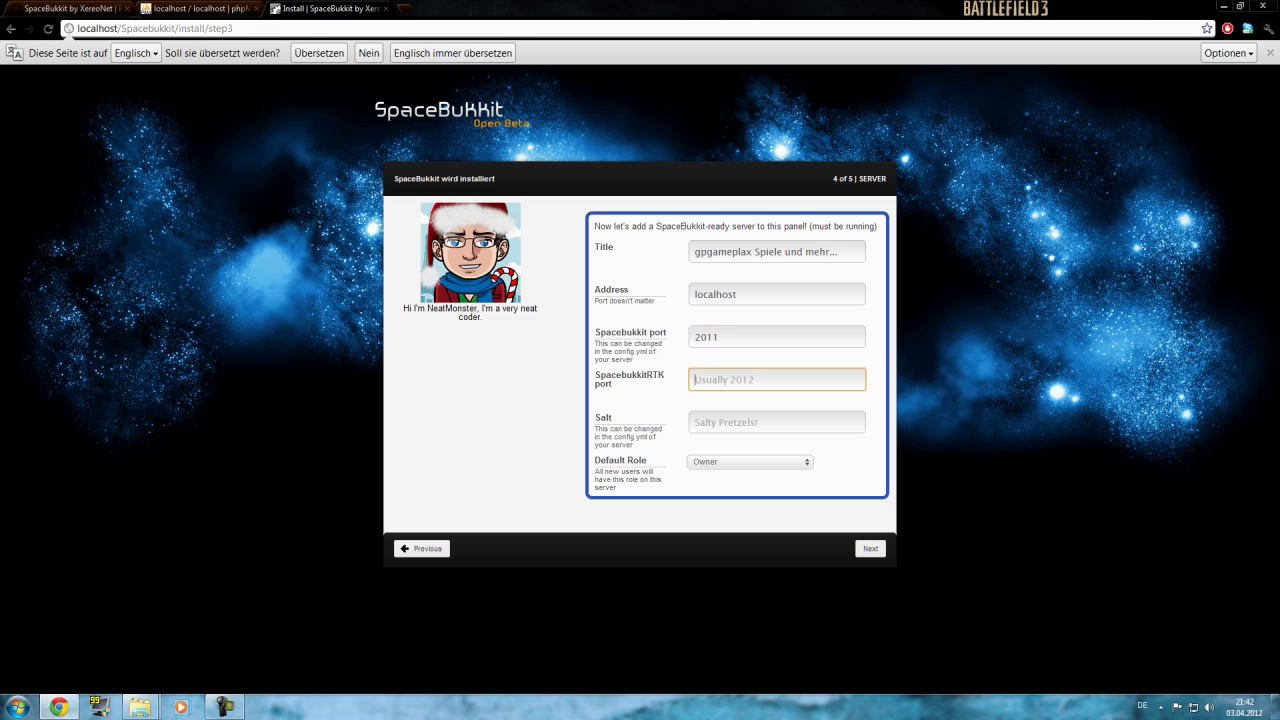
{"action": "type", "text": "2012"}
{"action": "key", "text": "Down"}
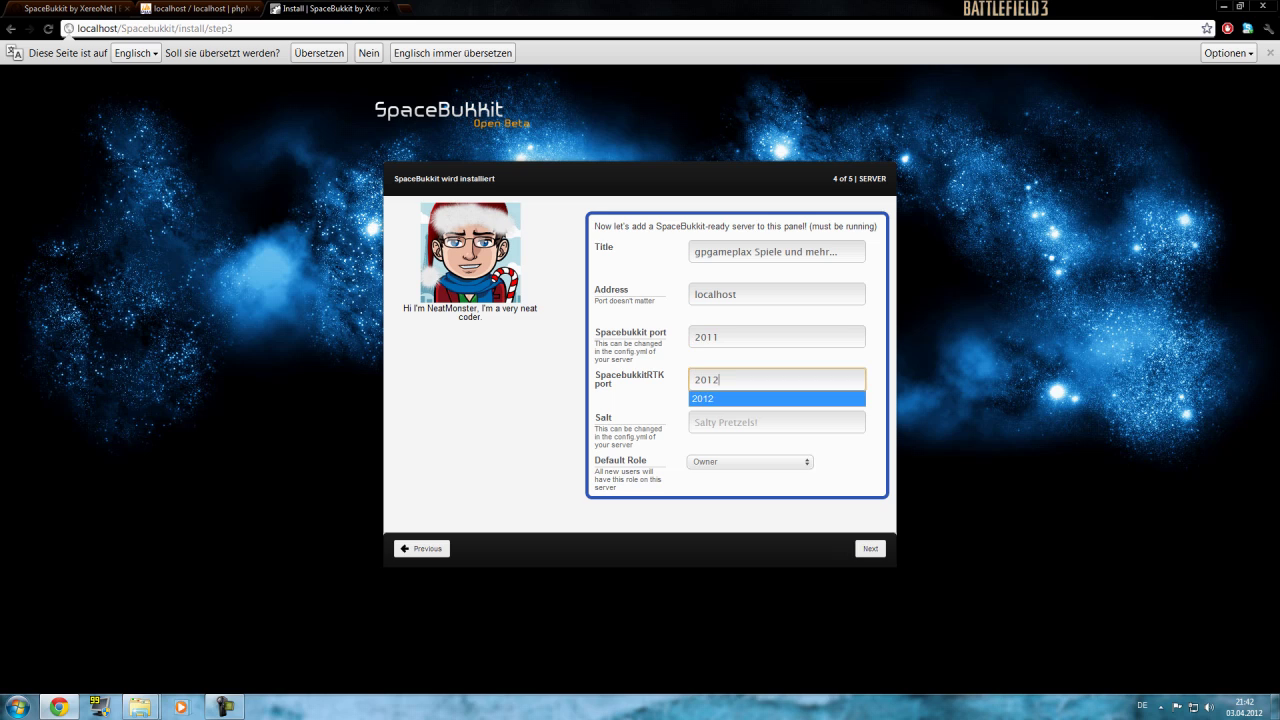
Set the default role to Viewer.
{"action": "key", "text": "Tab"}
{"action": "key", "text": "alt+Down"}
{"action": "key", "text": "Down"}
{"action": "key", "text": "Down"}
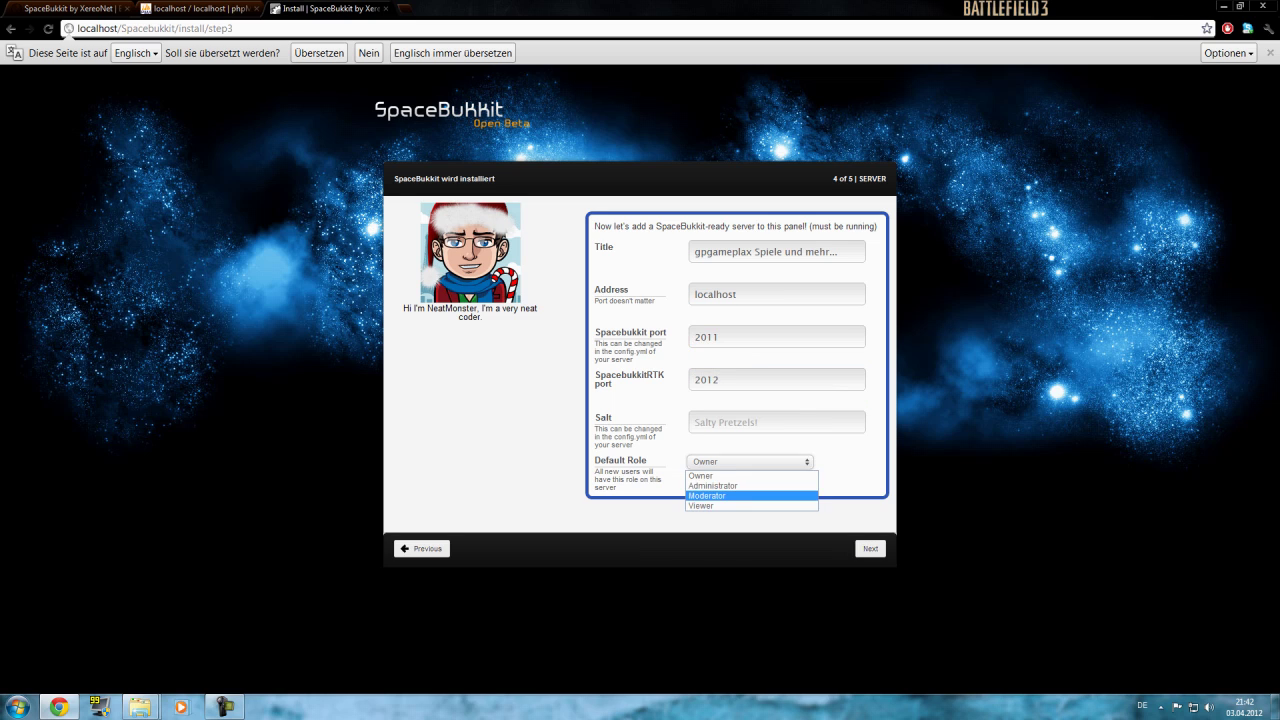
{"action": "key", "text": "Down"}
{"action": "key", "text": "Return"}
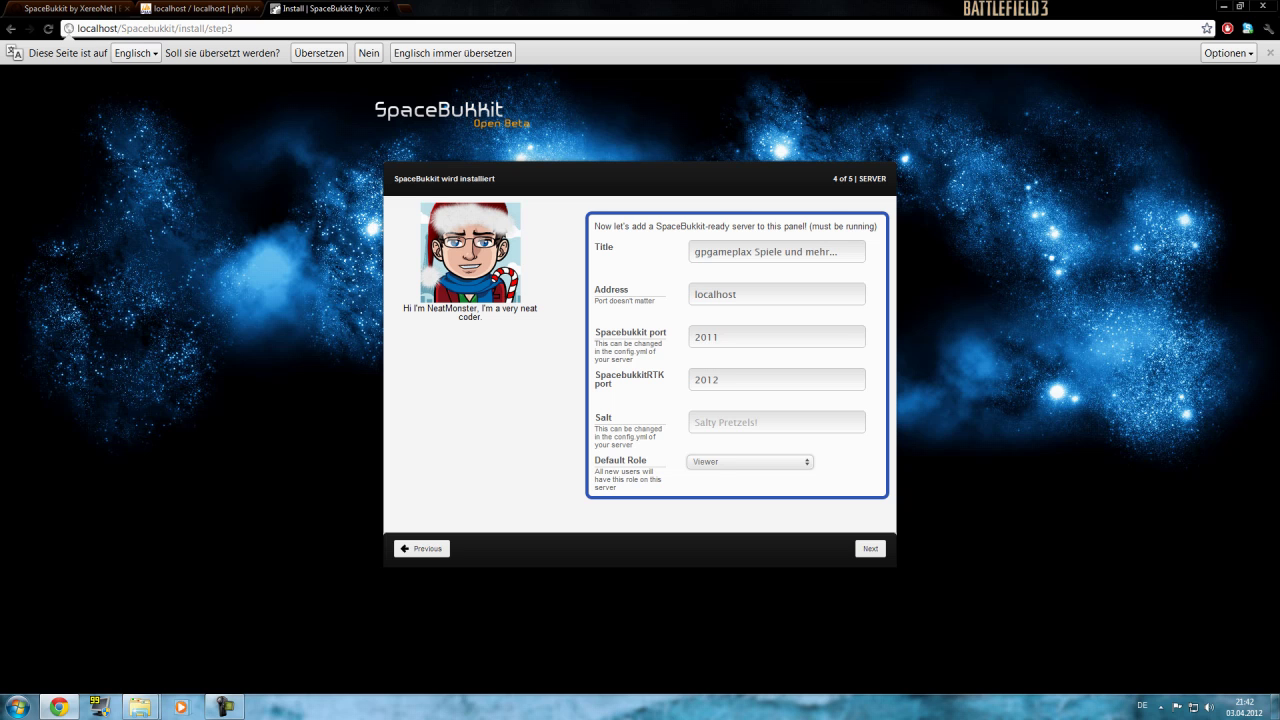
Open htdocs > Minecraft > SpaceModule > configuration.yml and select the salt value on line 4.
{"action": "mouse_move", "coordinate": [140, 707]}
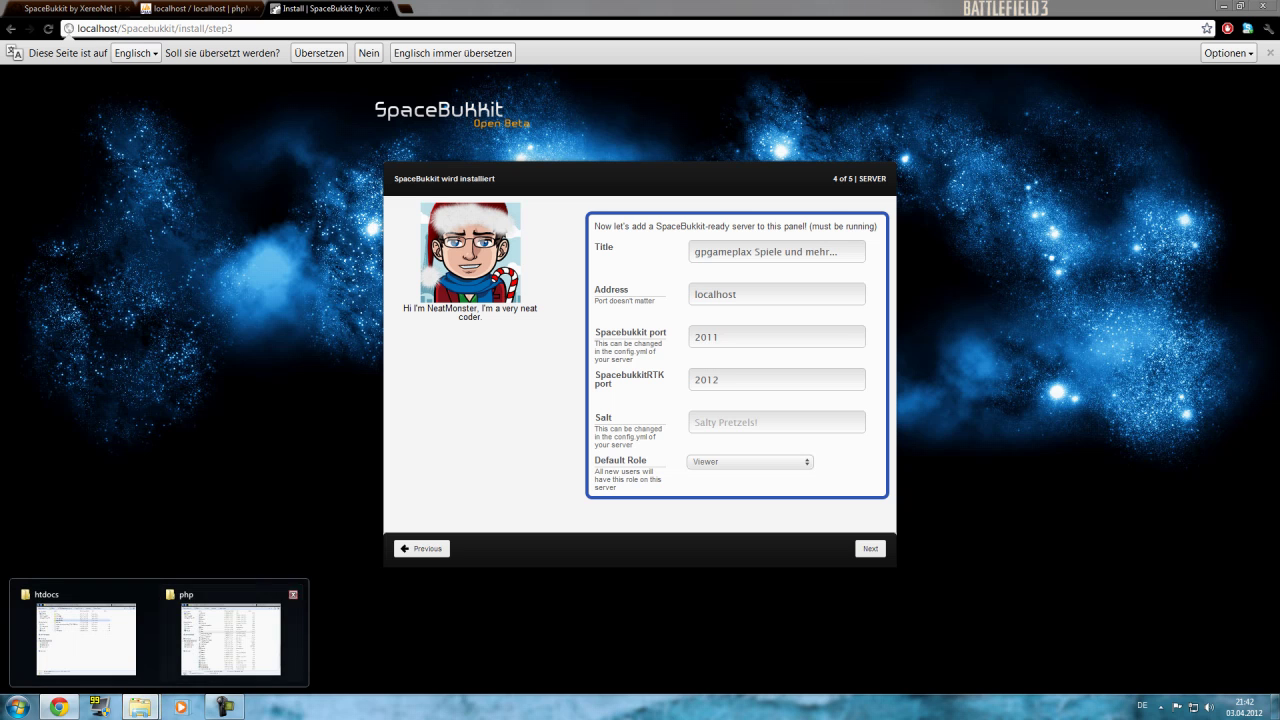
{"action": "mouse_move", "coordinate": [232, 635]}
{"action": "left_click", "coordinate": [86, 638]}
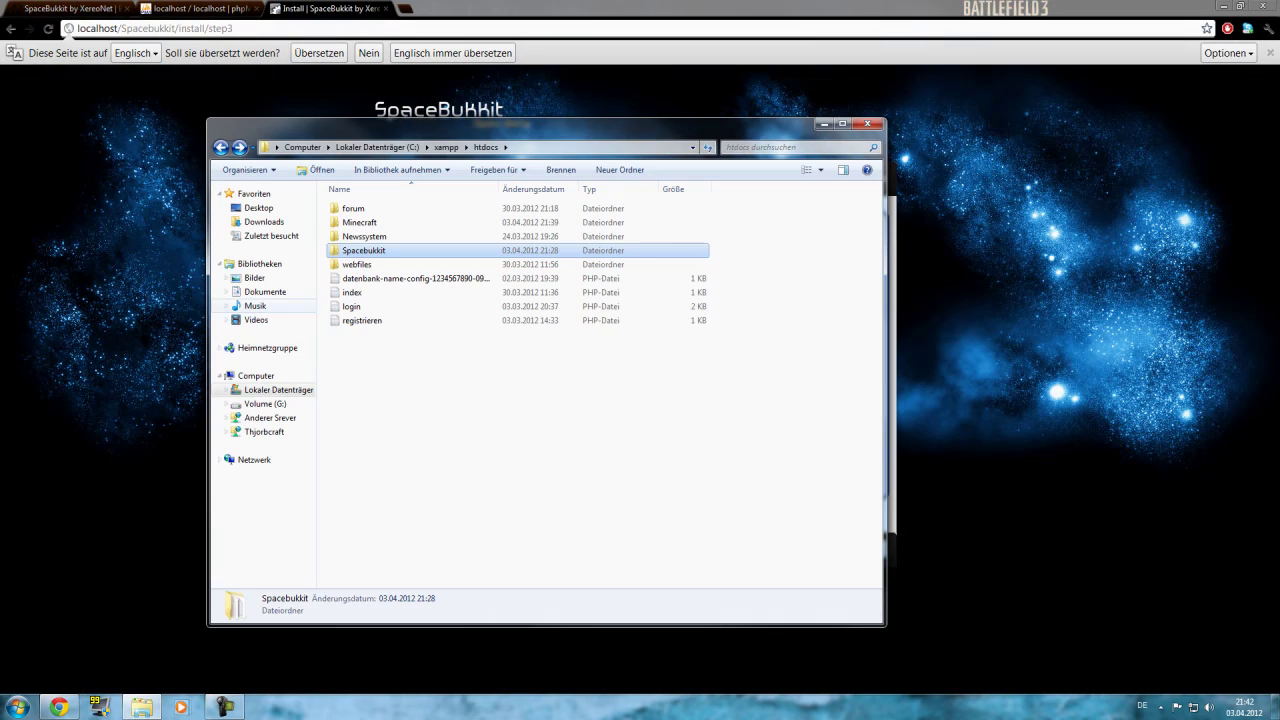
{"action": "double_click", "coordinate": [360, 222]}
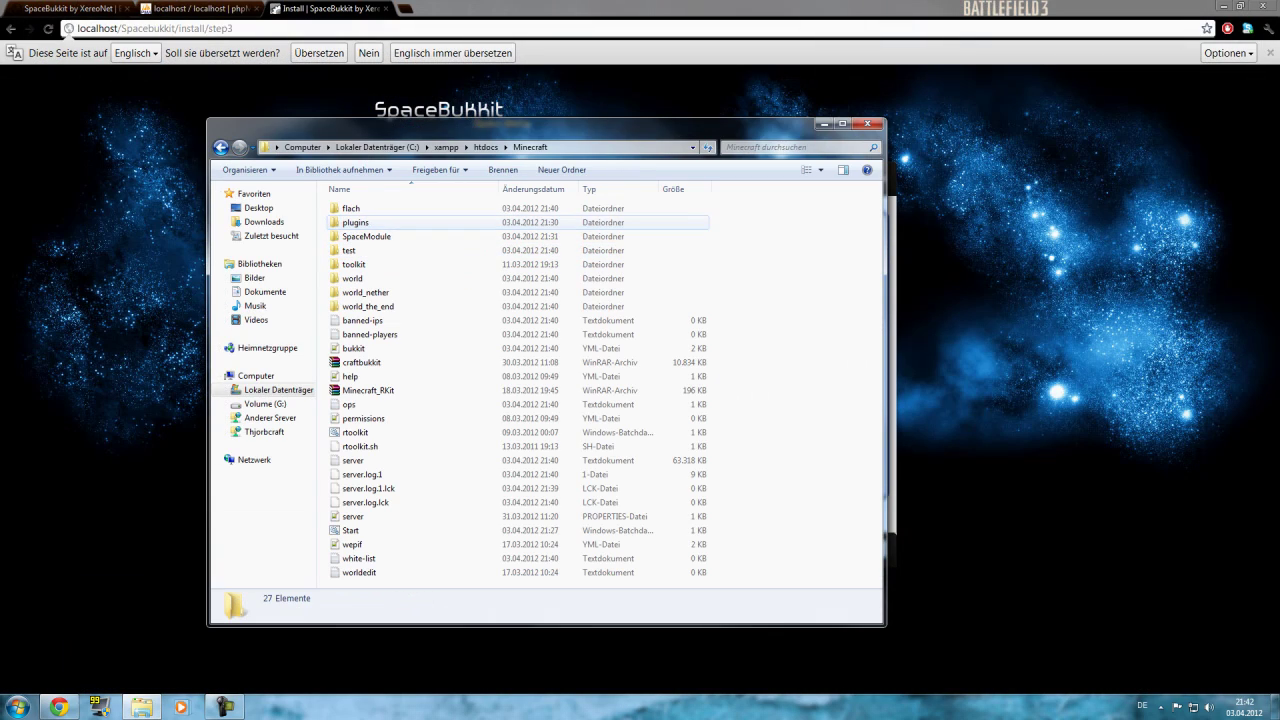
{"action": "double_click", "coordinate": [366, 236]}
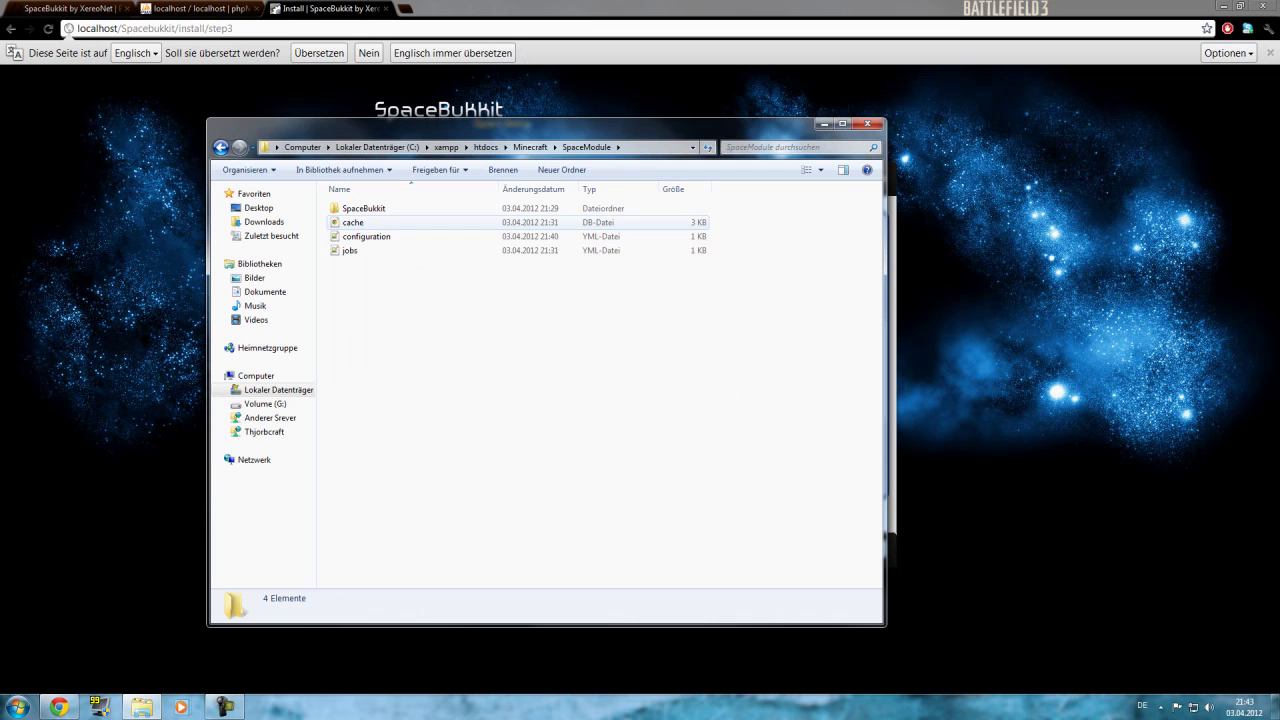
{"action": "double_click", "coordinate": [362, 236]}
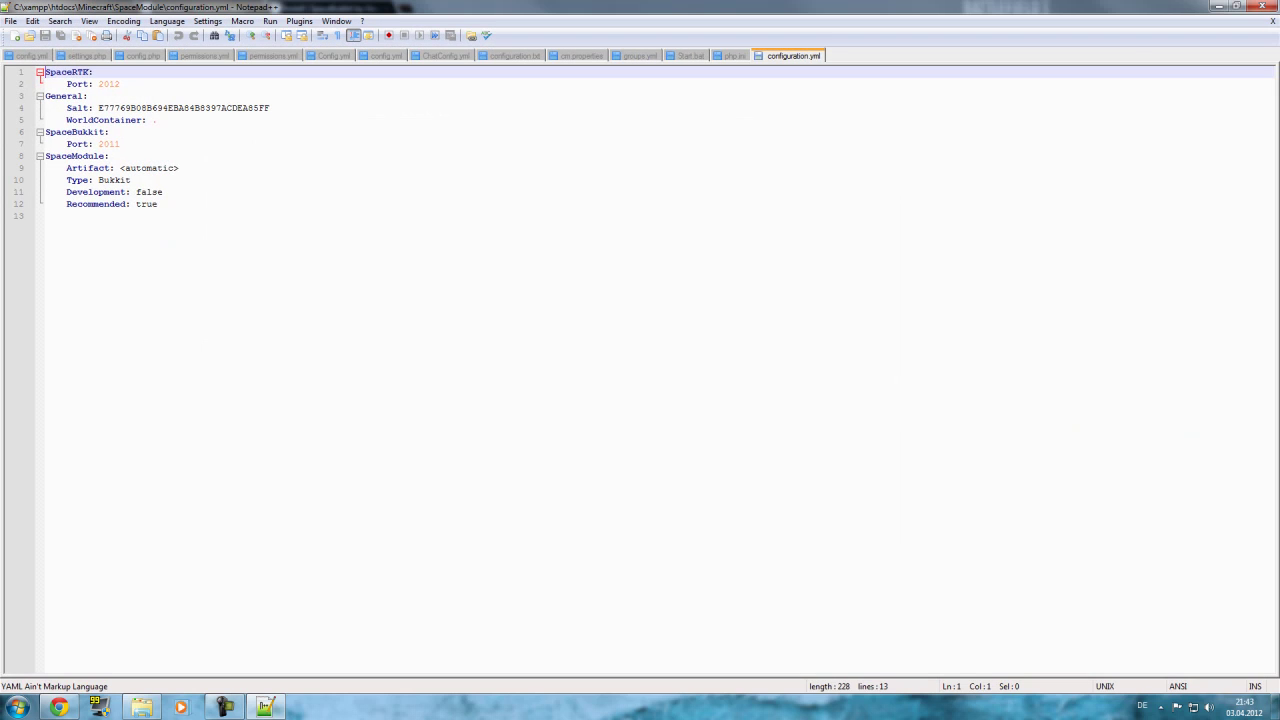
{"action": "left_click_drag", "start_coordinate": [270, 108], "coordinate": [98, 108]}
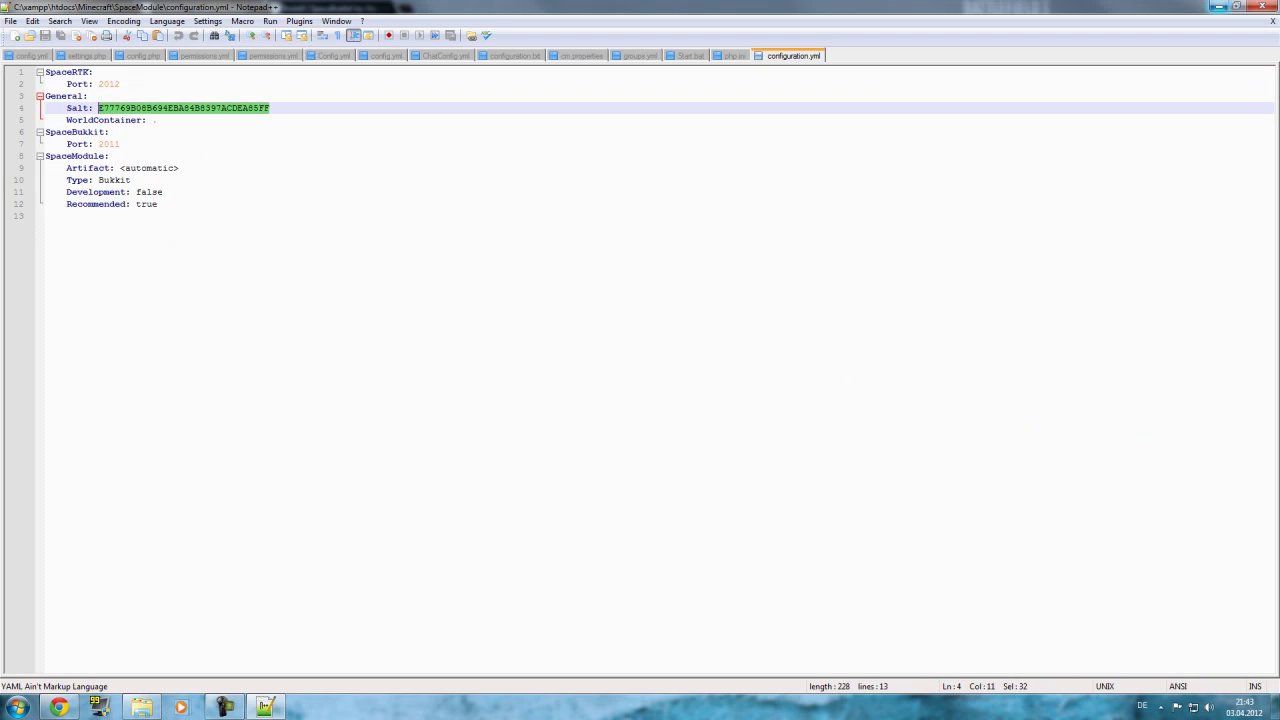
{"action": "left_click", "coordinate": [1217, 6]}
Reopen configuration.yml, copy the salt, and paste it into the installer's Salt field.
{"action": "key", "text": "BackSpace"}
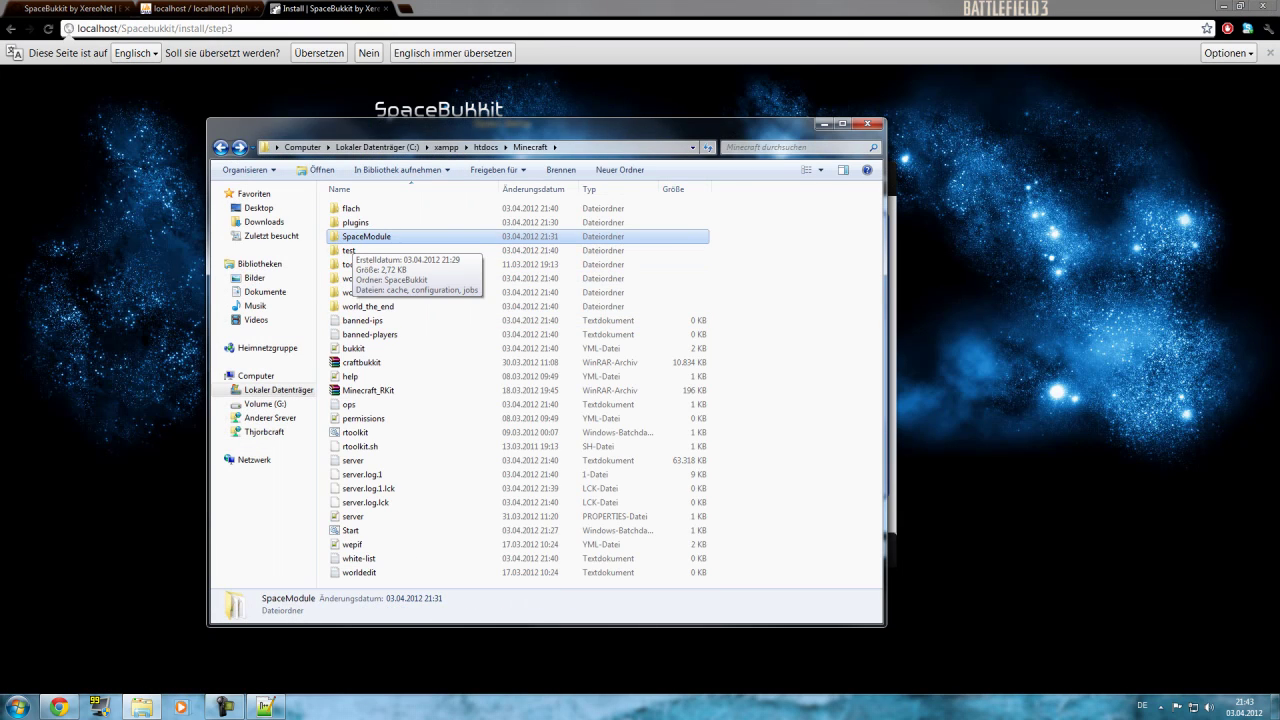
{"action": "double_click", "coordinate": [366, 236]}
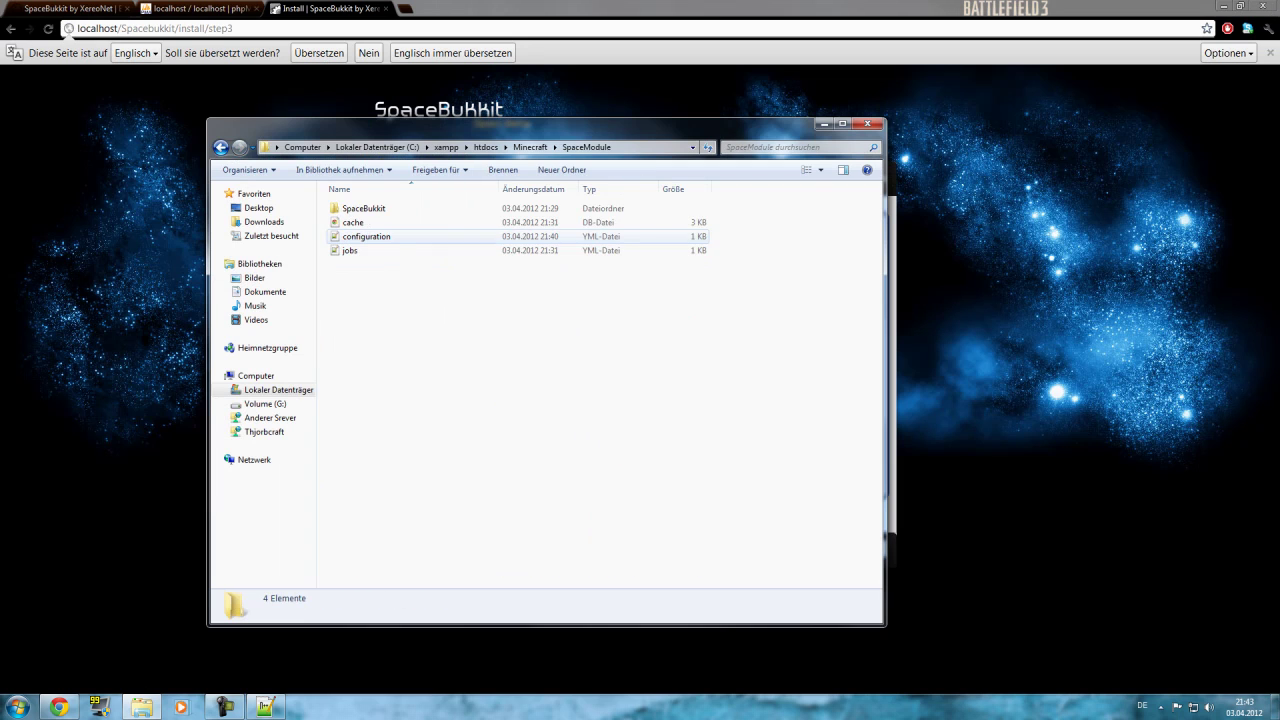
{"action": "double_click", "coordinate": [366, 236]}
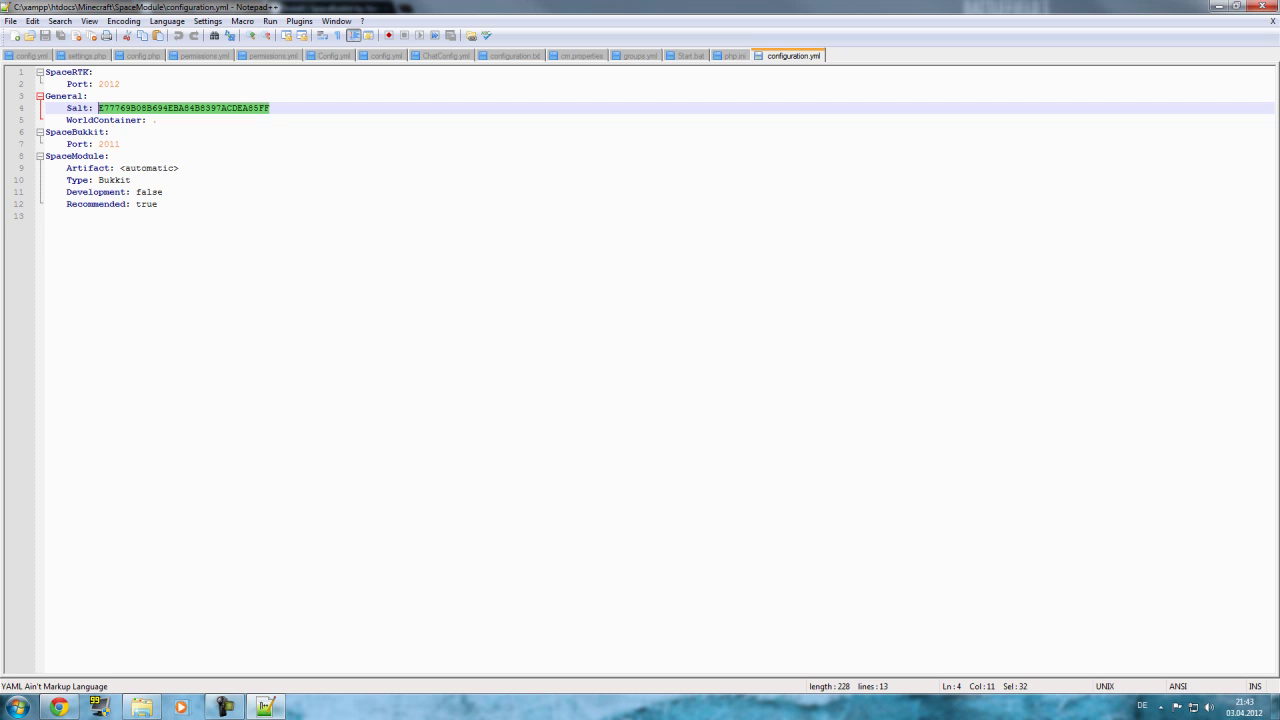
{"action": "key", "text": "ctrl+w"}
{"action": "key", "text": "alt+F4"}
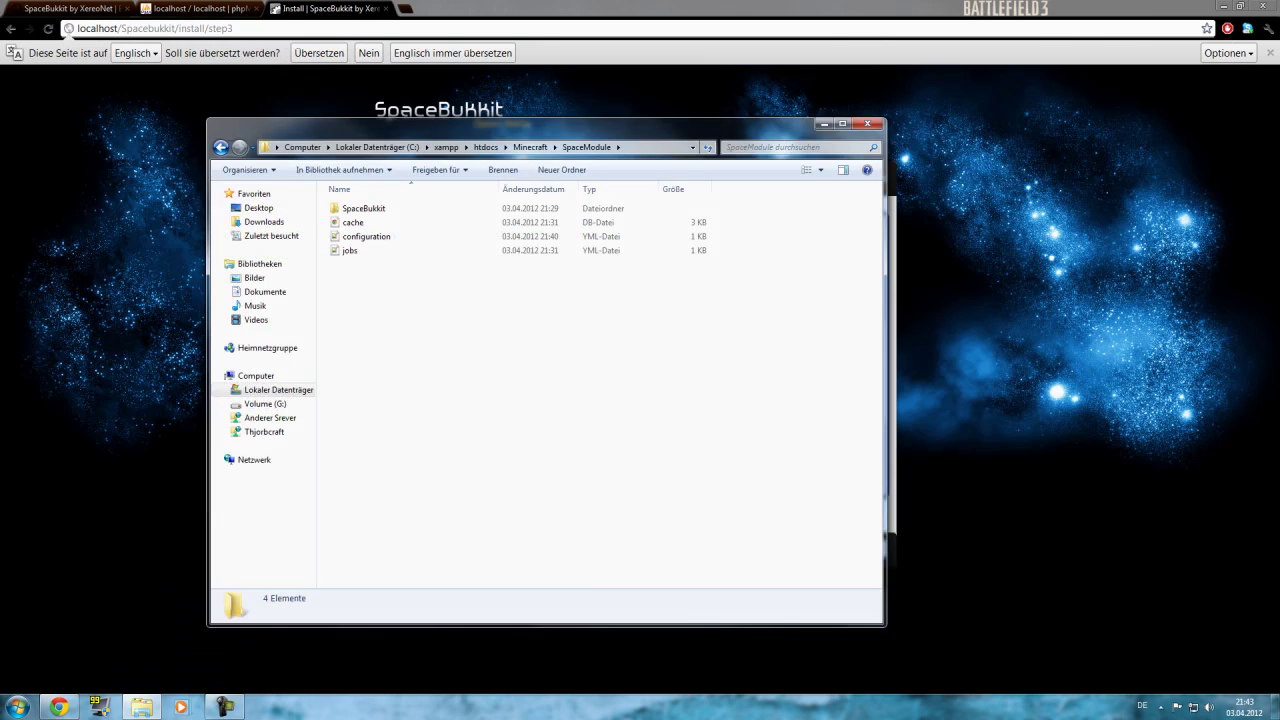
{"action": "key", "text": "alt+F4"}
{"action": "left_click", "coordinate": [776, 422]}
{"action": "key", "text": "ctrl+v"}
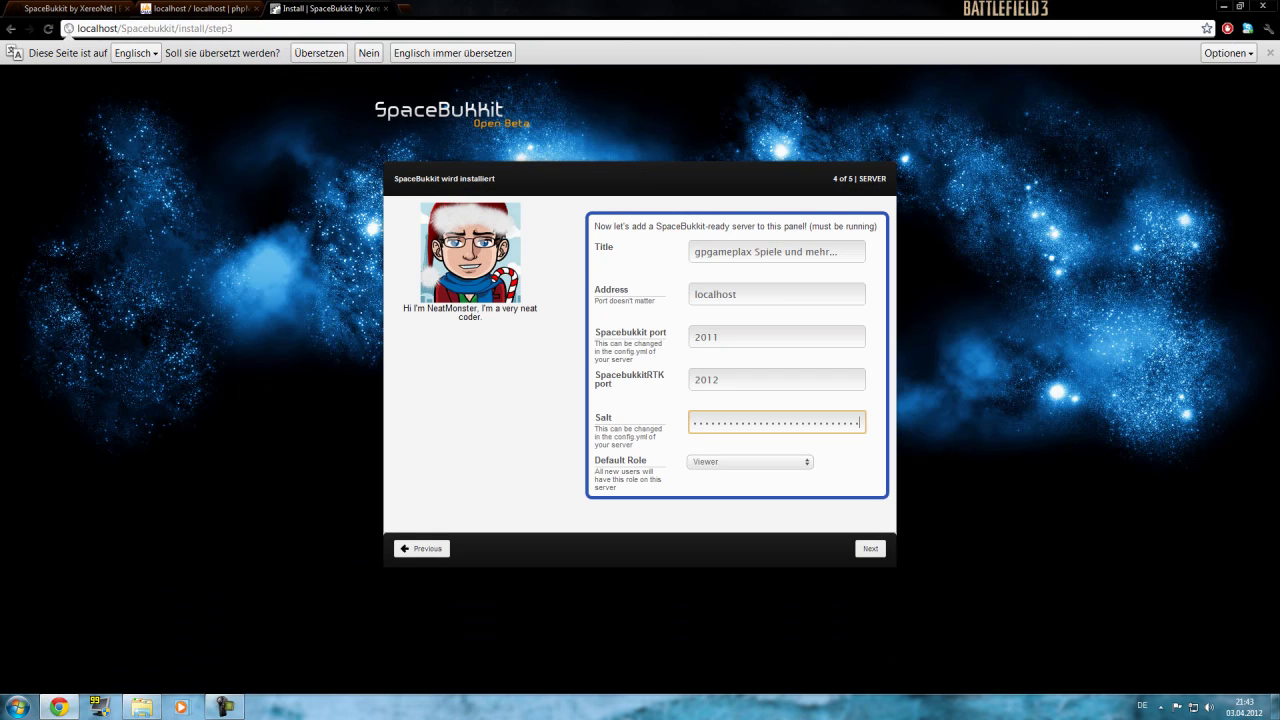
Submit the server settings, then re-paste the salt and reselect Viewer as default role.
{"action": "key", "text": "Return"}
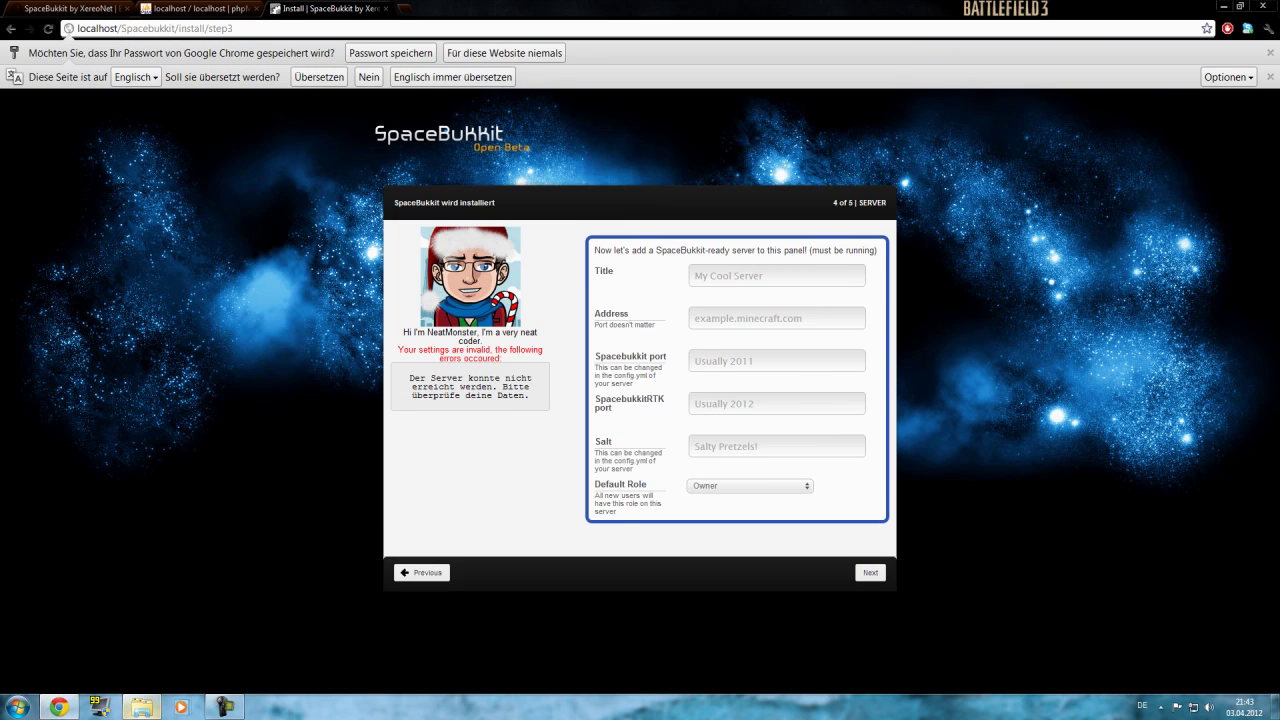
{"action": "left_click", "coordinate": [142, 707]}
{"action": "left_click", "coordinate": [60, 707]}
{"action": "left_click", "coordinate": [776, 446]}
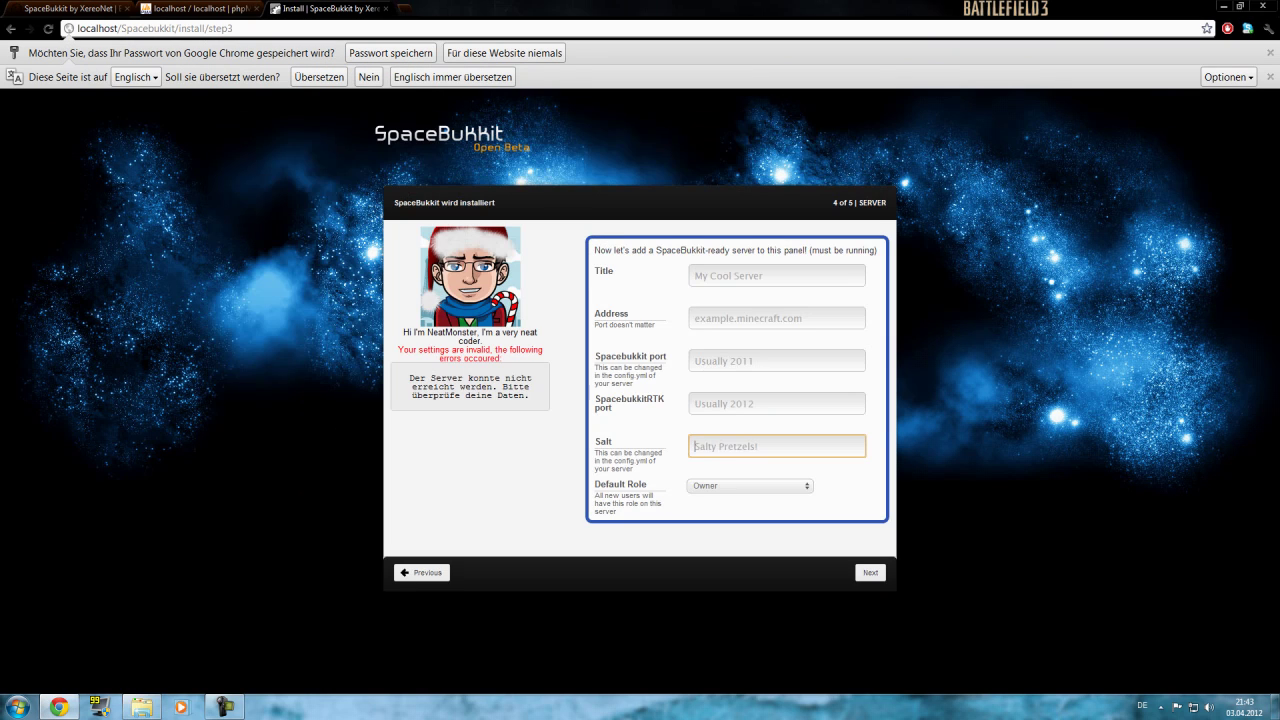
{"action": "key", "text": "ctrl+v"}
{"action": "left_click", "coordinate": [750, 486]}
{"action": "left_click", "coordinate": [750, 530]}
Re-enter the ports (201, 2011), address localhost and the saved server title.
{"action": "left_click", "coordinate": [776, 403]}
{"action": "type", "text": "201"}
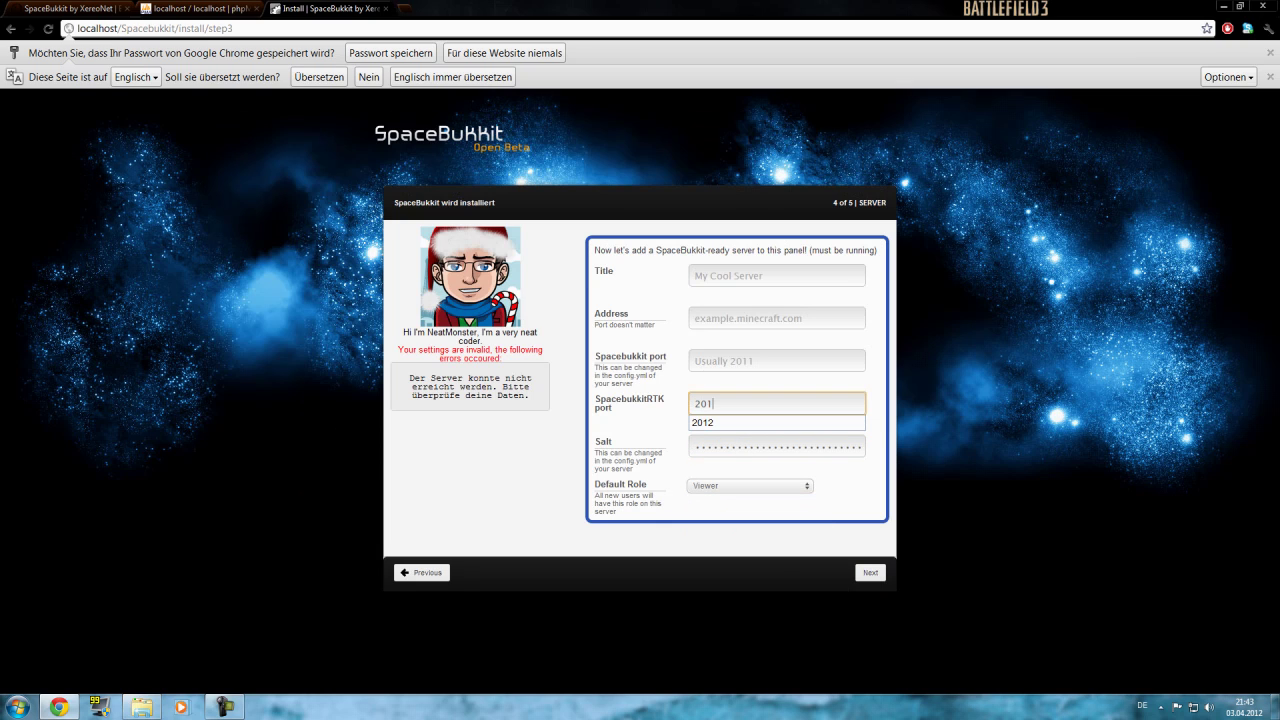
{"action": "left_click", "coordinate": [776, 360]}
{"action": "type", "text": "2011"}
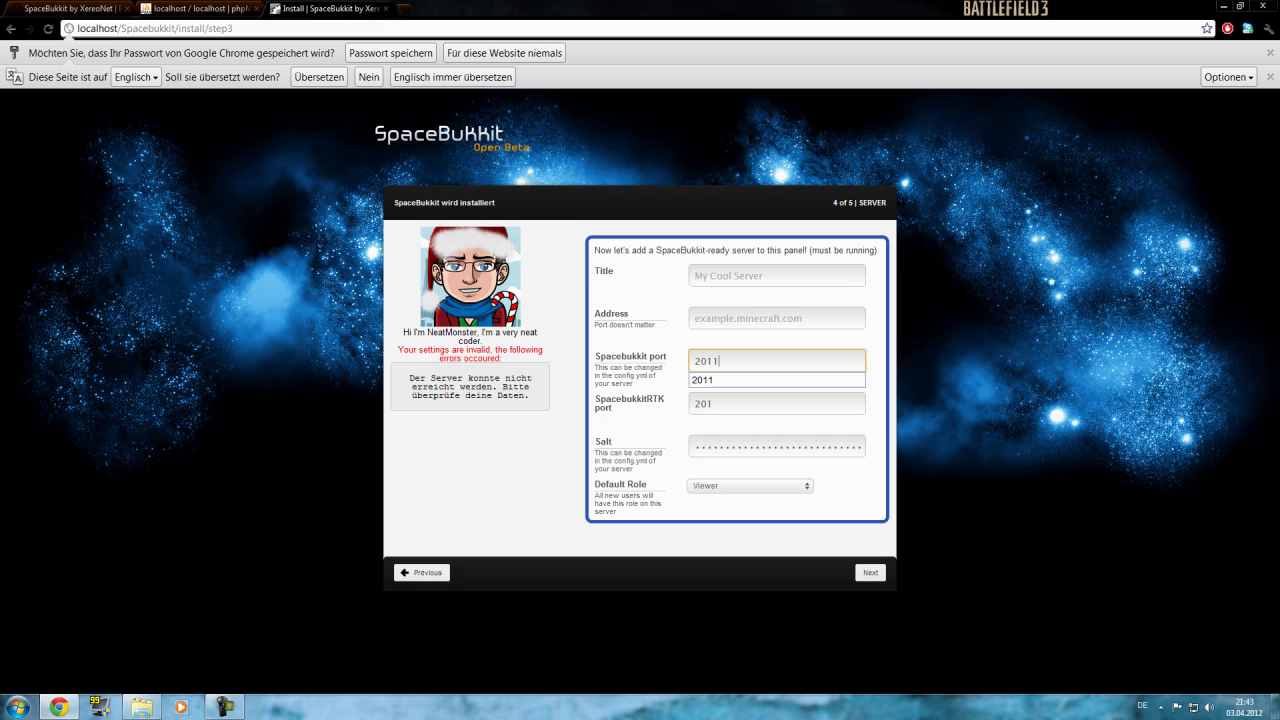
{"action": "left_click", "coordinate": [776, 318]}
{"action": "type", "text": "localhost"}
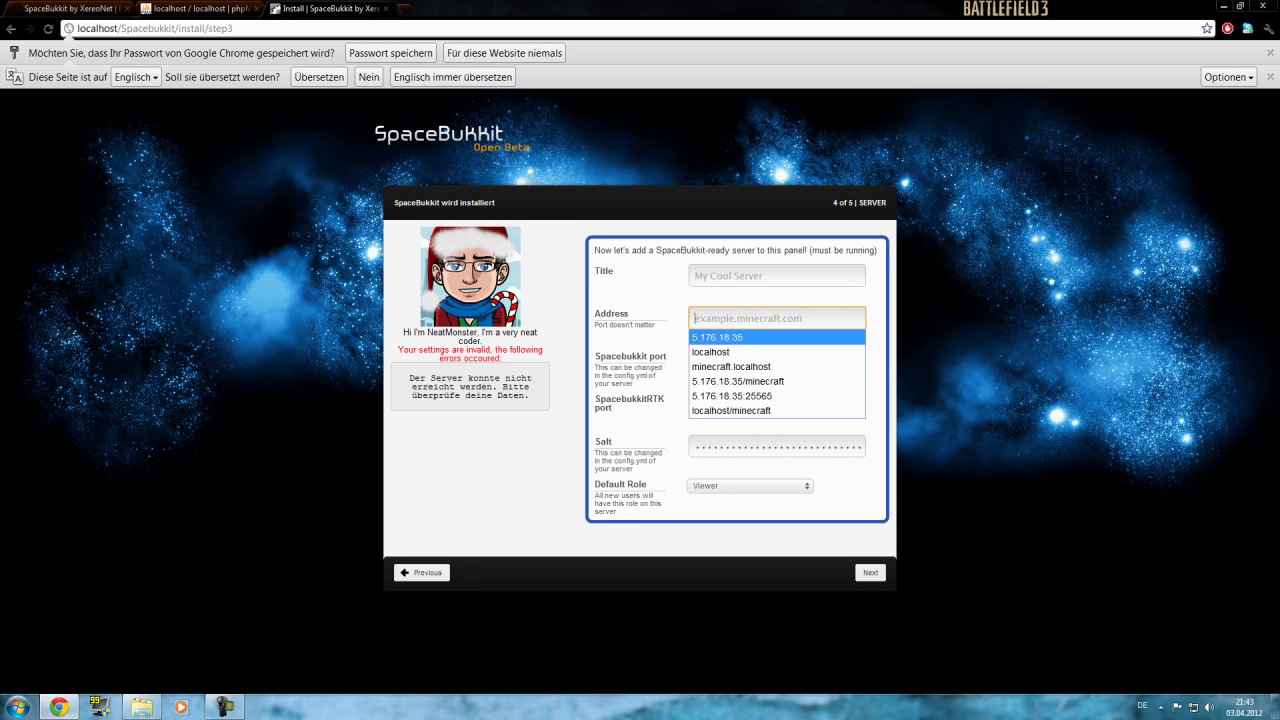
{"action": "left_click", "coordinate": [776, 275]}
{"action": "key", "text": "Down"}
{"action": "key", "text": "Return"}
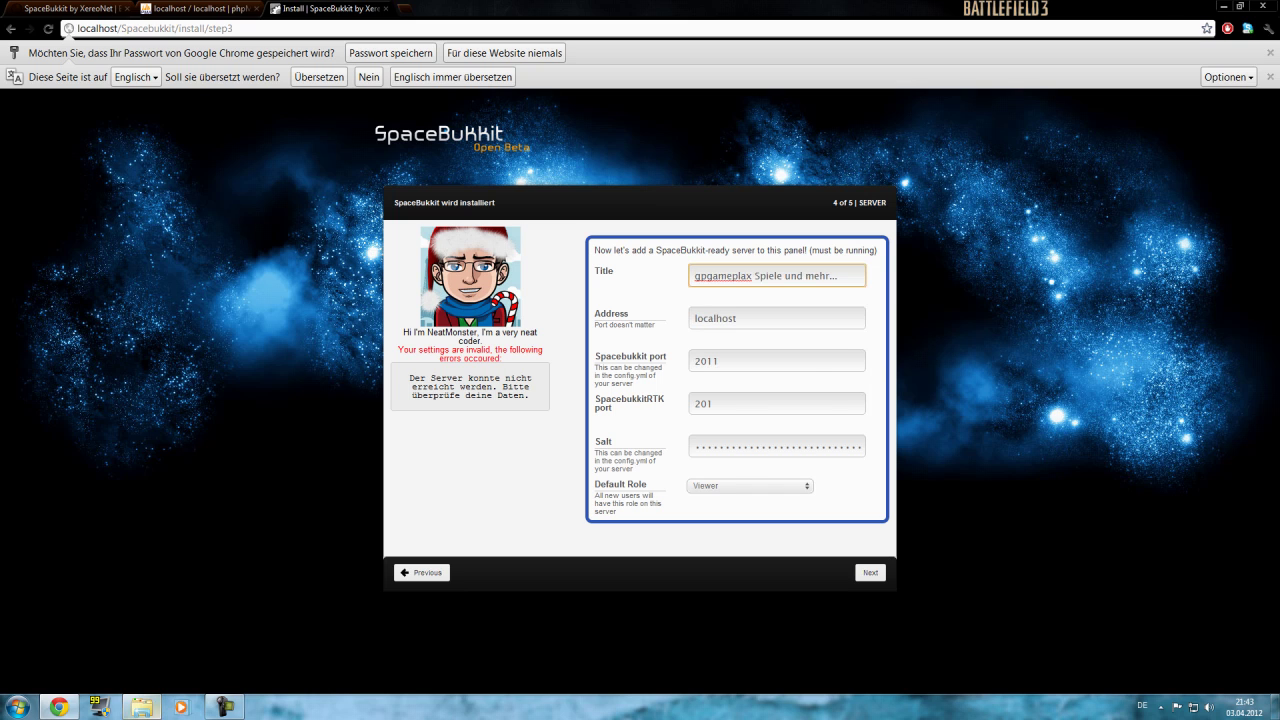
Launch the Minecraft remote toolkit from the Minecraft server folder.
{"action": "left_click", "coordinate": [142, 707]}
{"action": "key", "text": "BackSpace"}
{"action": "double_click", "coordinate": [355, 432]}
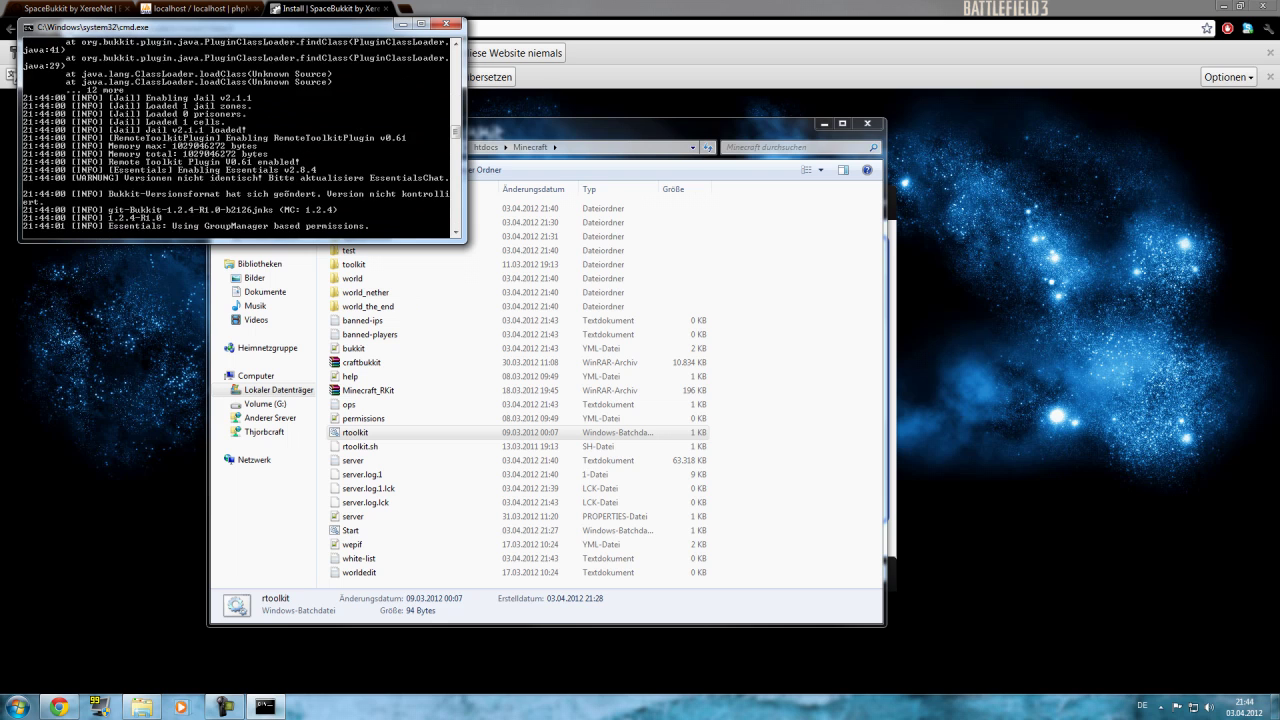
Resubmit the server step and set Viewer as the default role for new users.
{"action": "left_click", "coordinate": [870, 572]}
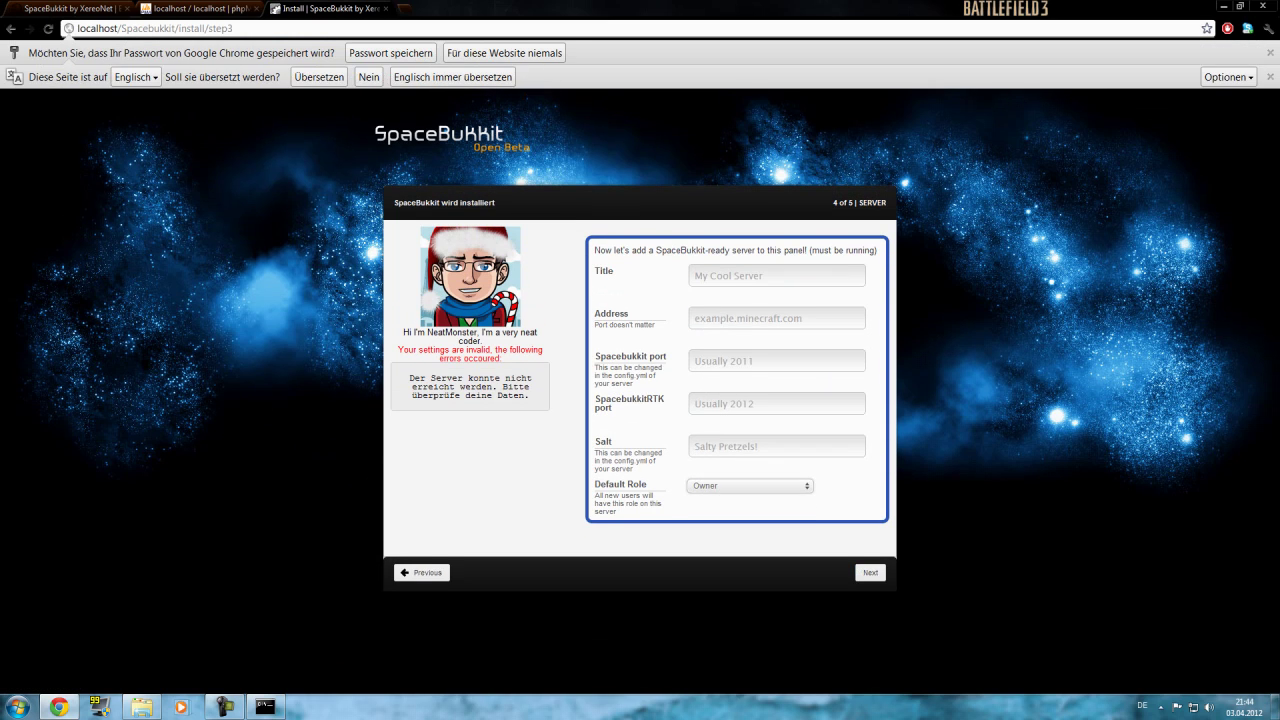
{"action": "left_click", "coordinate": [749, 485]}
{"action": "left_click", "coordinate": [720, 513]}
{"action": "left_click", "coordinate": [776, 446]}
Enter RTK port 2012, Spacebukkit port 2011, address localhost and title gameplax Tut.
{"action": "left_click", "coordinate": [776, 403]}
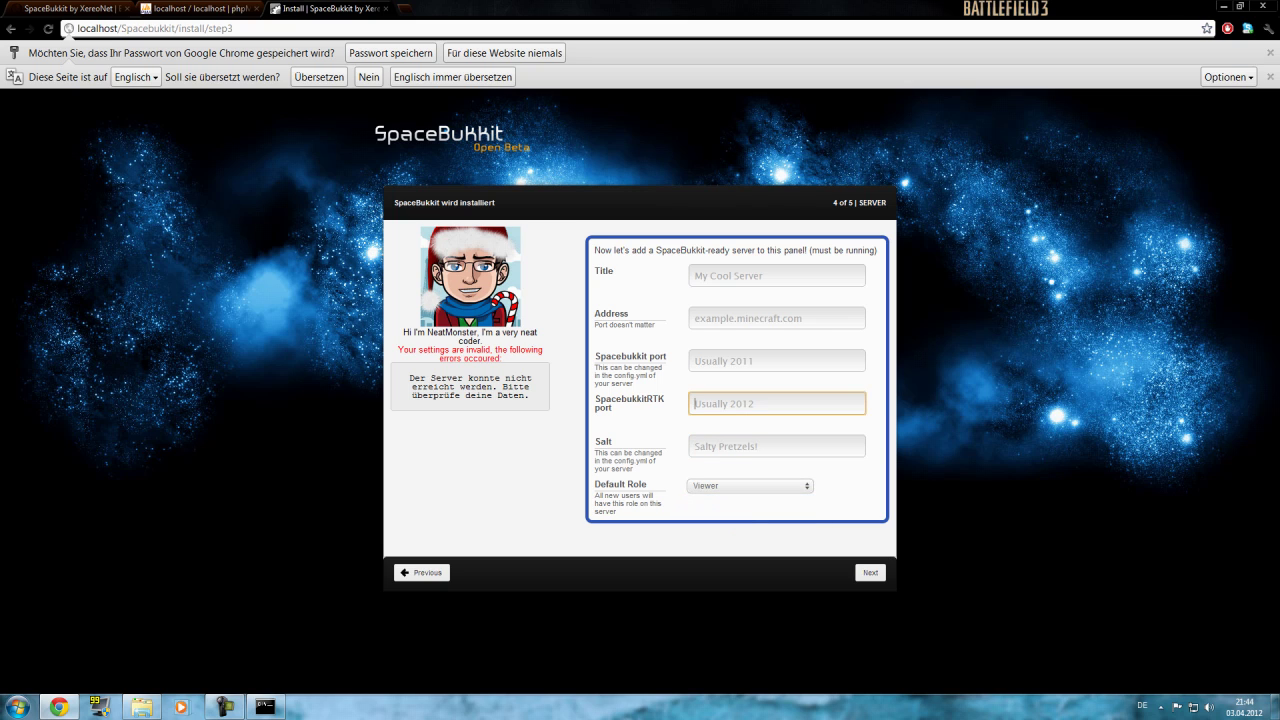
{"action": "type", "text": "2012"}
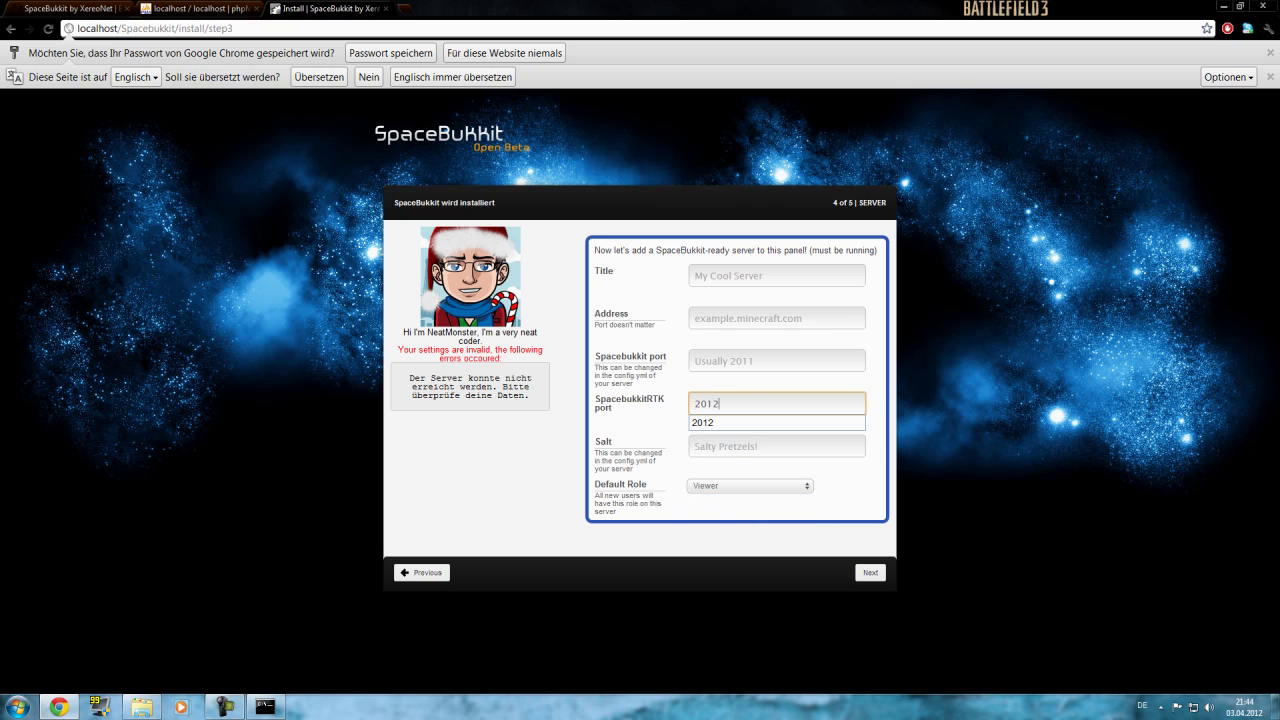
{"action": "key", "text": "shift+Tab"}
{"action": "type", "text": "2011"}
{"action": "key", "text": "shift+Tab"}
{"action": "type", "text": "localhost"}
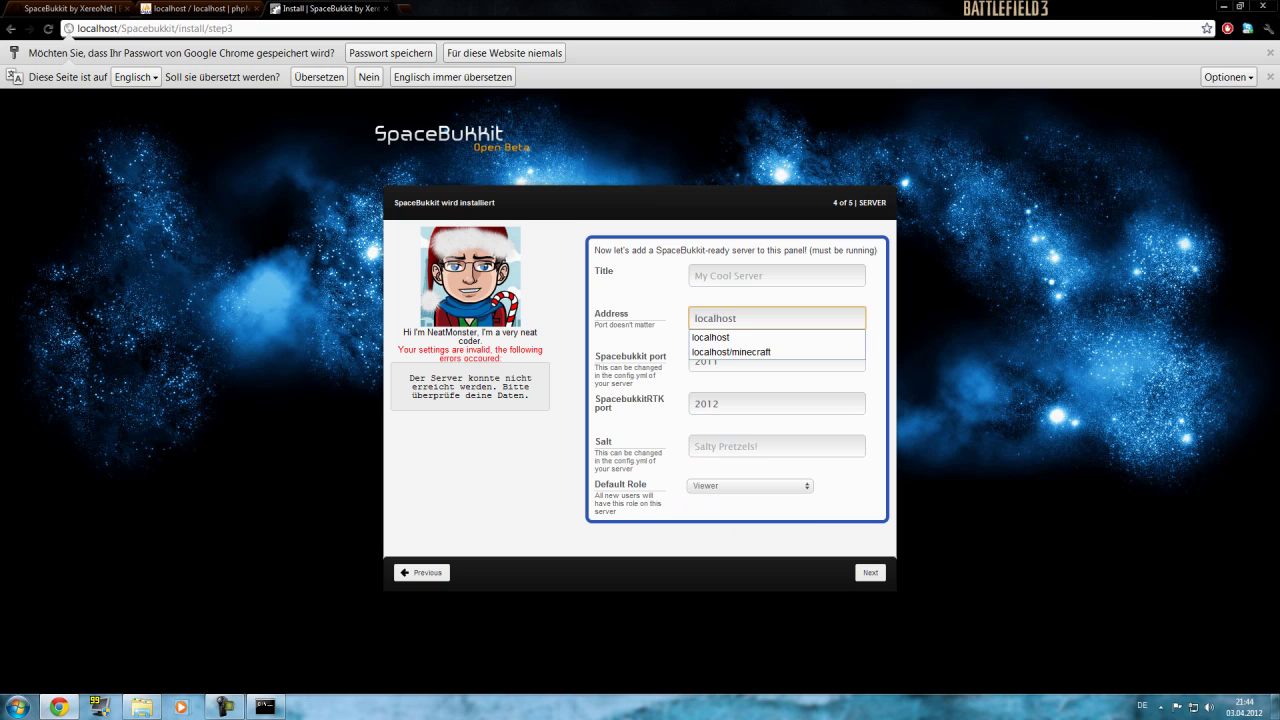
{"action": "key", "text": "shift+Tab"}
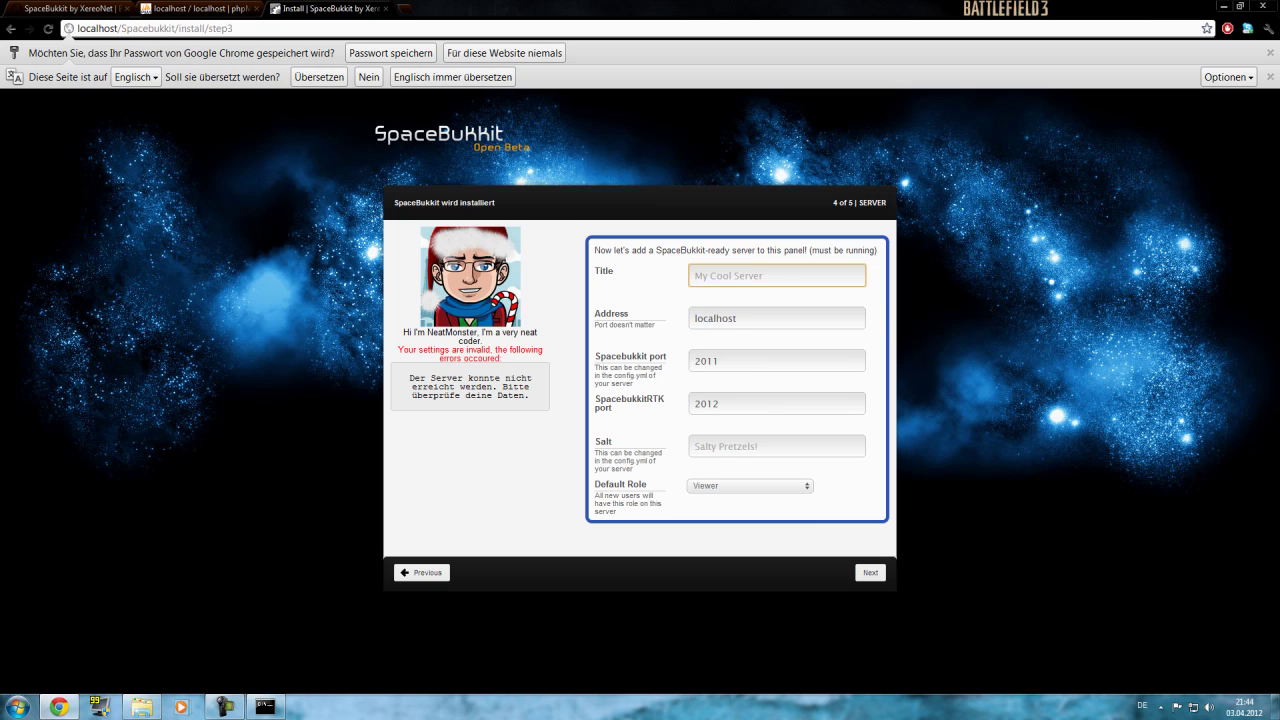
{"action": "type", "text": "gameplax"}
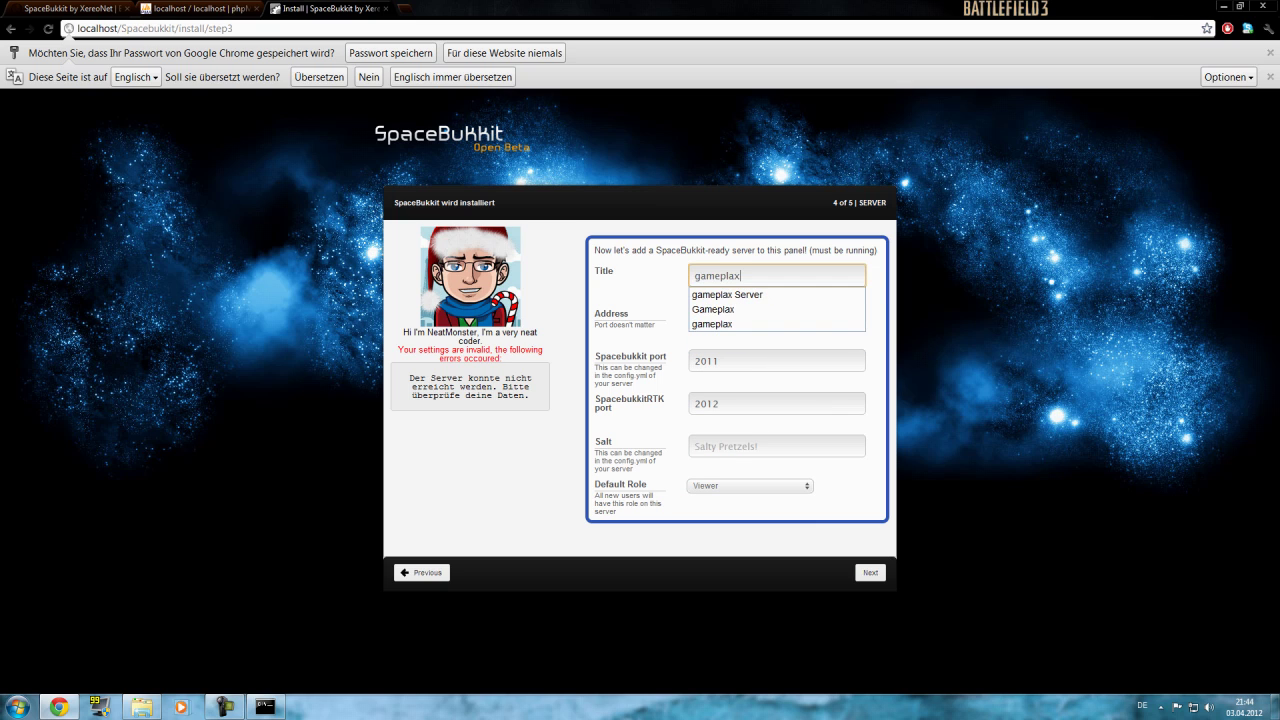
{"action": "type", "text": " Ser"}
{"action": "key", "text": "BackSpace"}
{"action": "key", "text": "BackSpace"}
{"action": "key", "text": "BackSpace"}
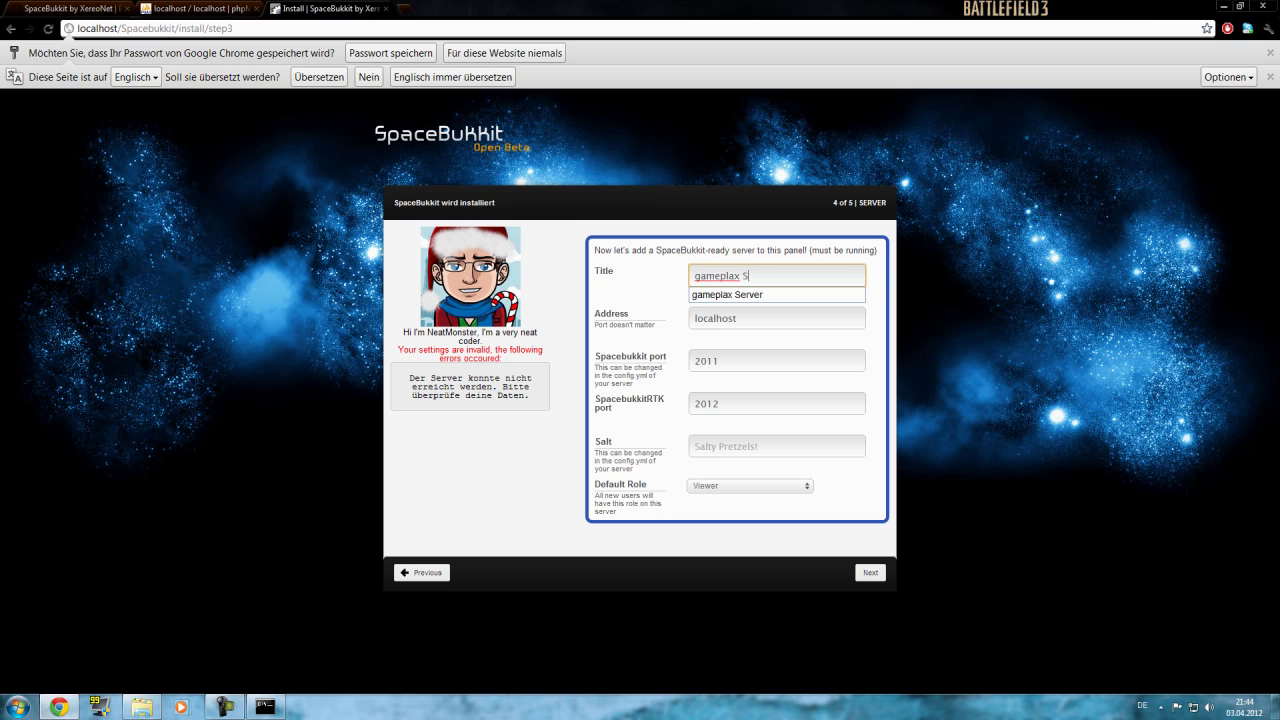
{"action": "type", "text": "Tut"}
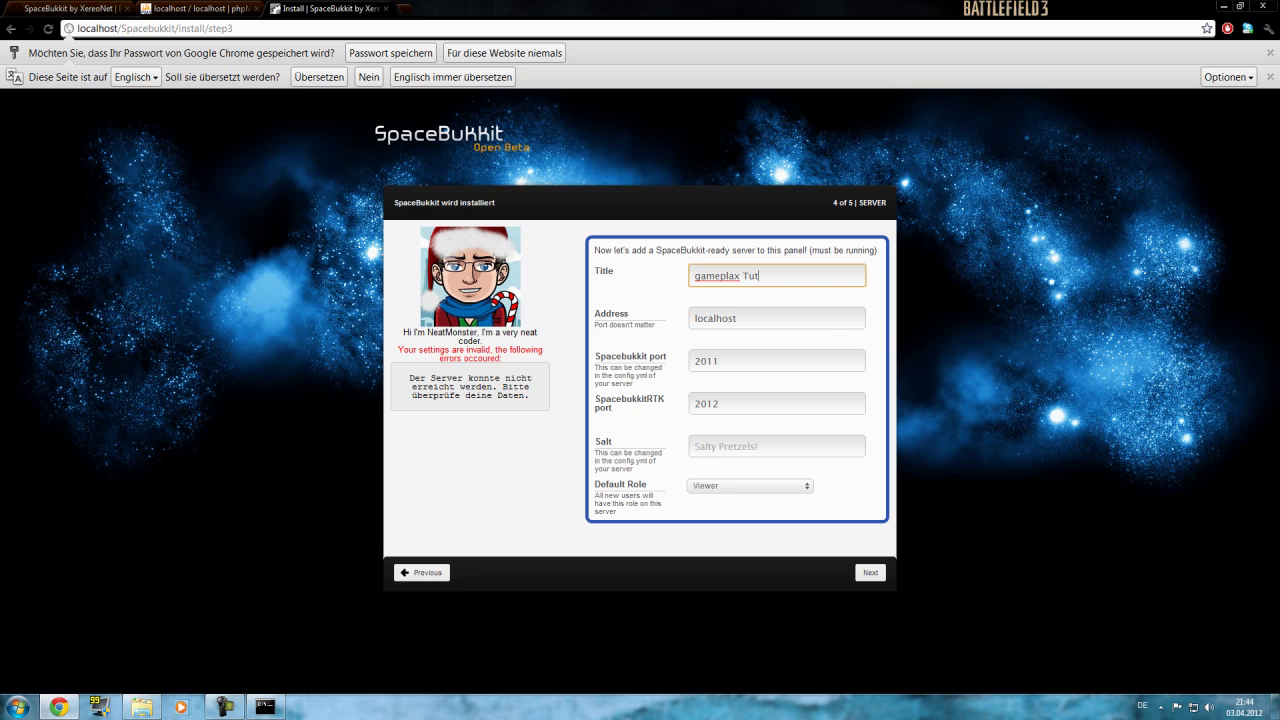
{"action": "left_click", "coordinate": [141, 707]}
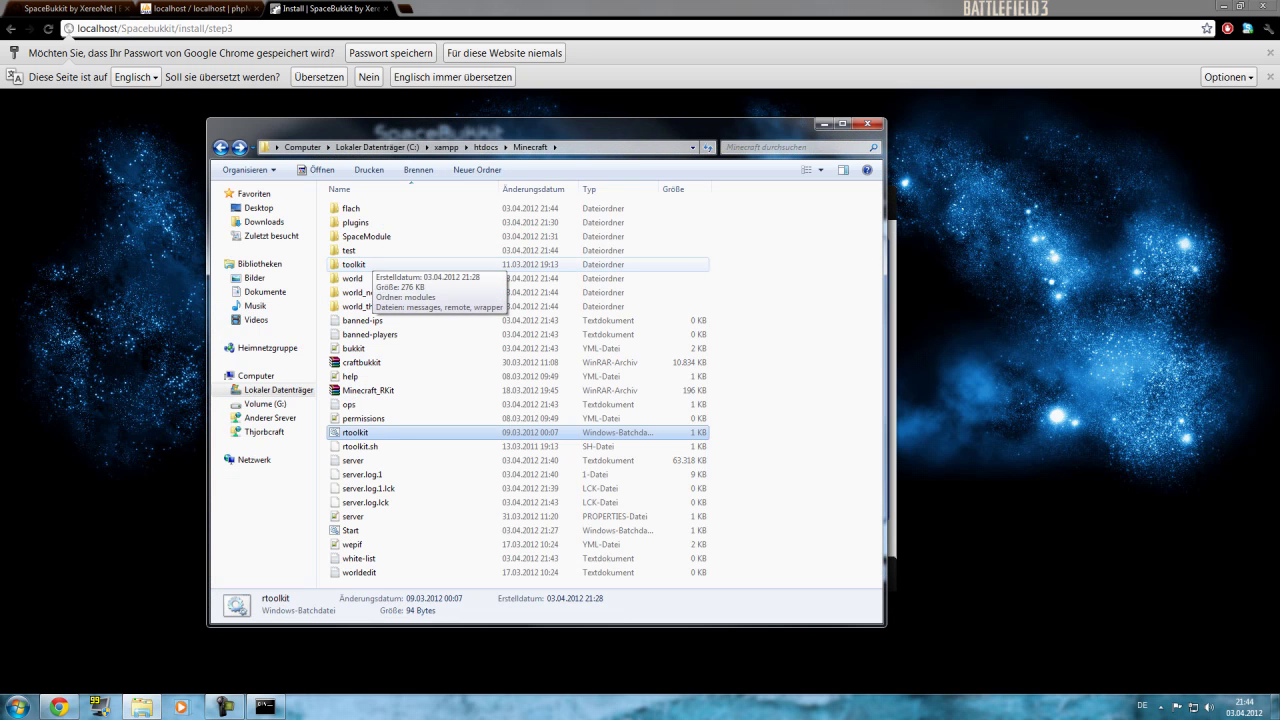
Open SpaceModule\configuration.yml in Notepad++ and select the 32-character salt value.
{"action": "double_click", "coordinate": [358, 236]}
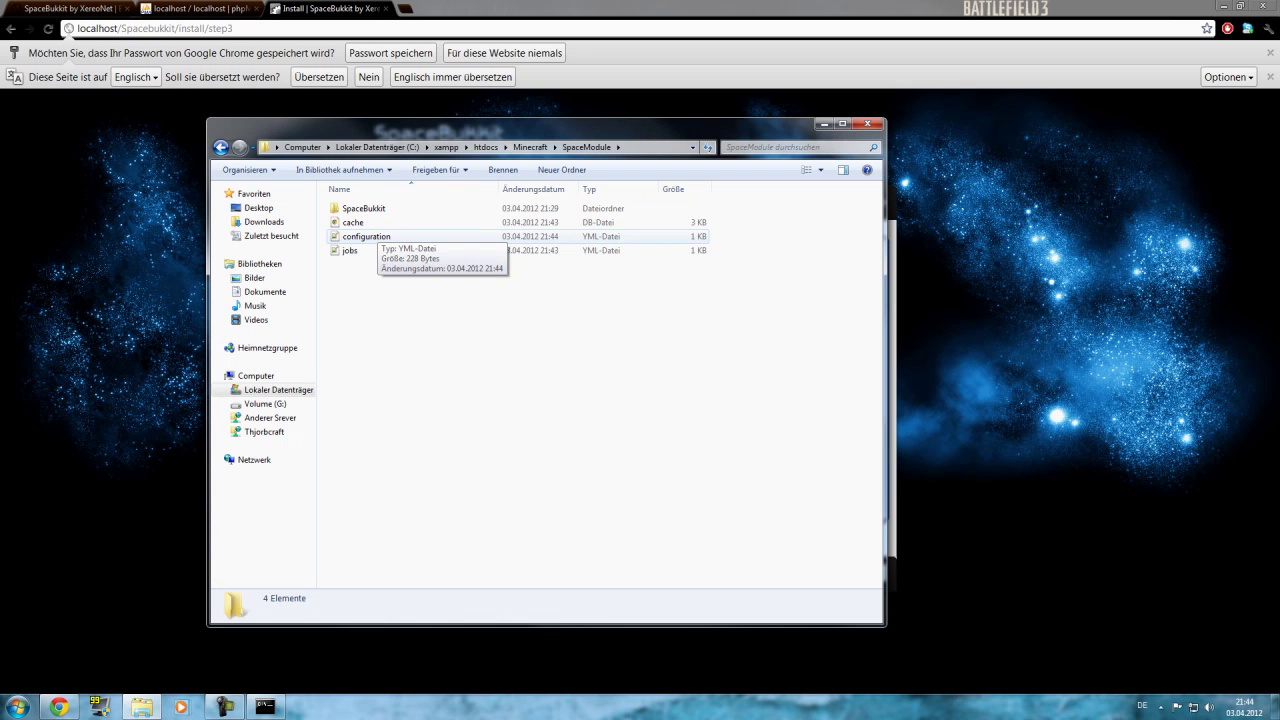
{"action": "double_click", "coordinate": [362, 236]}
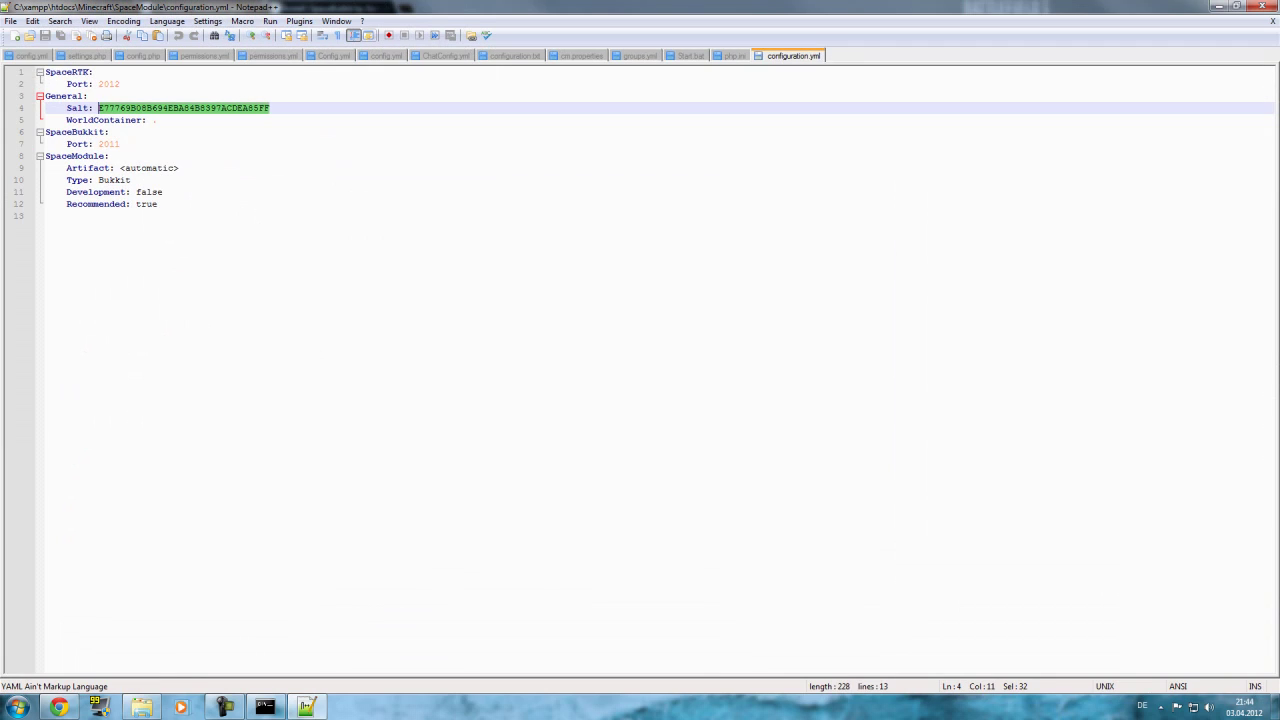
{"action": "key", "text": "shift+Left"}
{"action": "key", "text": "shift+Right"}
Close Notepad++ and Explorer, paste the salt into the Salt field, and submit the server settings.
{"action": "left_click", "coordinate": [1272, 6]}
{"action": "left_click", "coordinate": [1043, 123]}
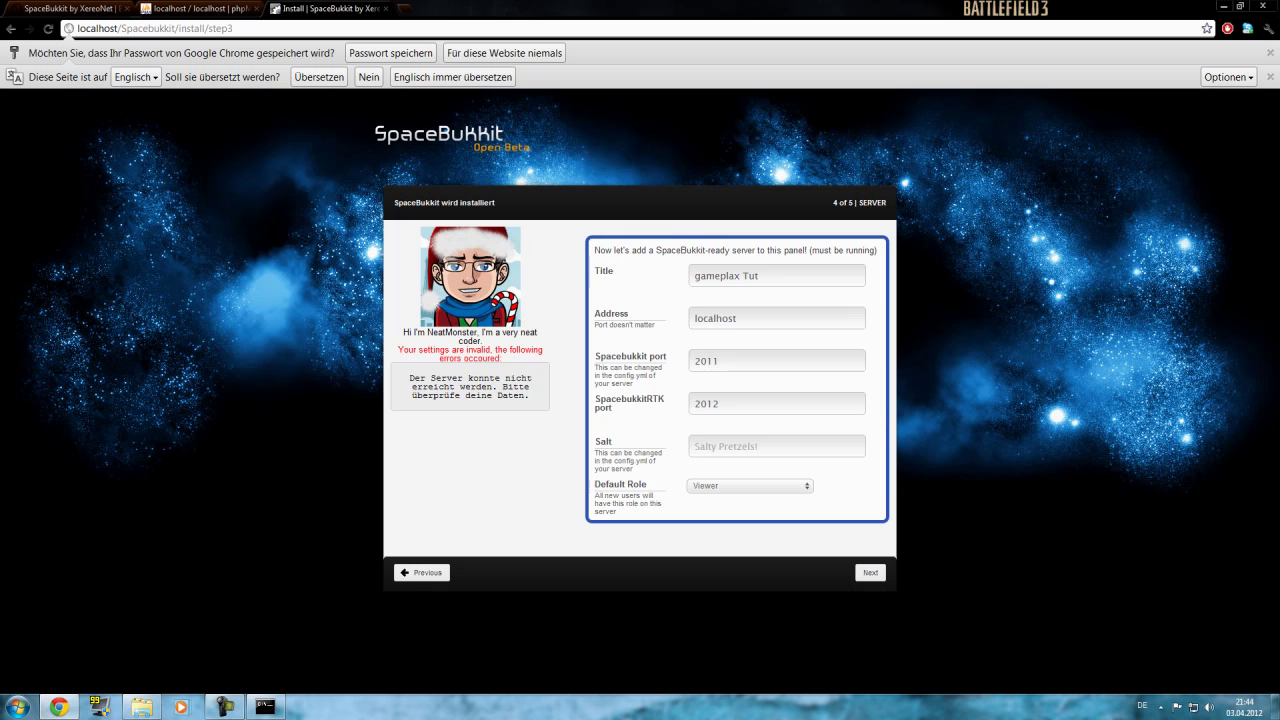
{"action": "left_click", "coordinate": [776, 446]}
{"action": "key", "text": "ctrl+v"}
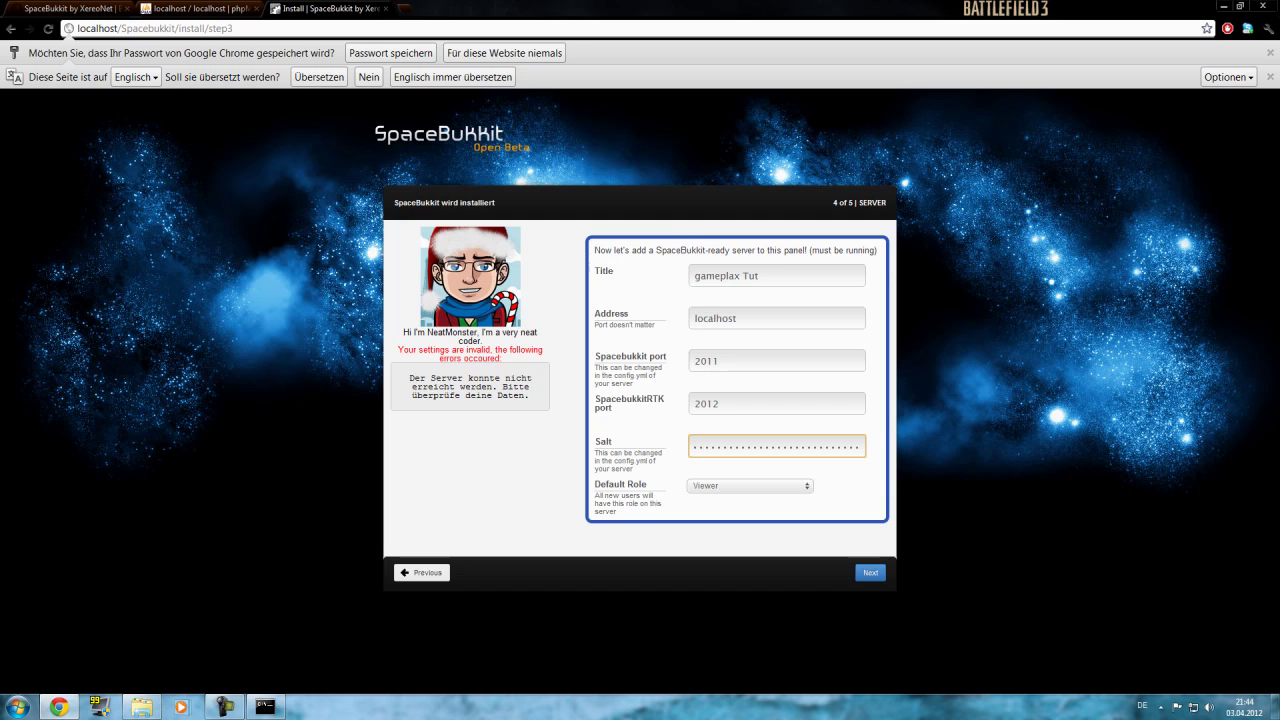
{"action": "key", "text": "Return"}
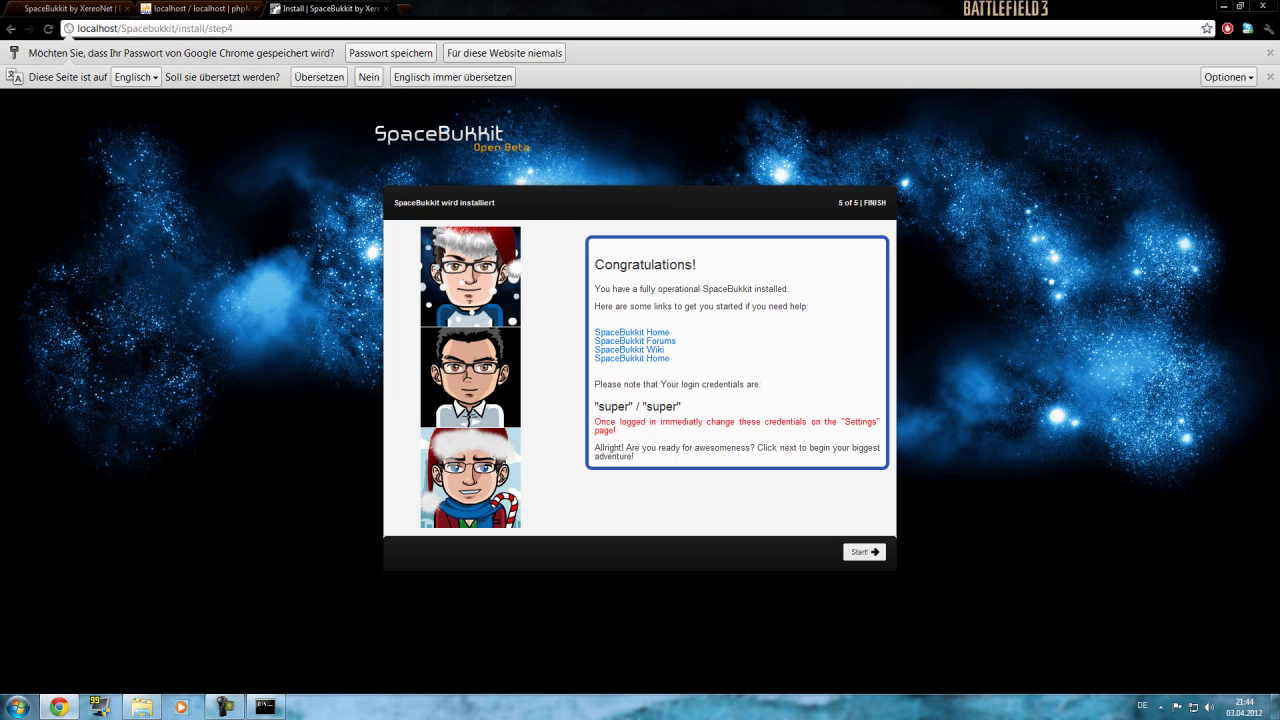
Review the listed login credentials on the finish page and proceed to the panel login.
{"action": "left_click_drag", "start_coordinate": [598, 405], "coordinate": [665, 406]}
{"action": "left_click", "coordinate": [612, 405]}
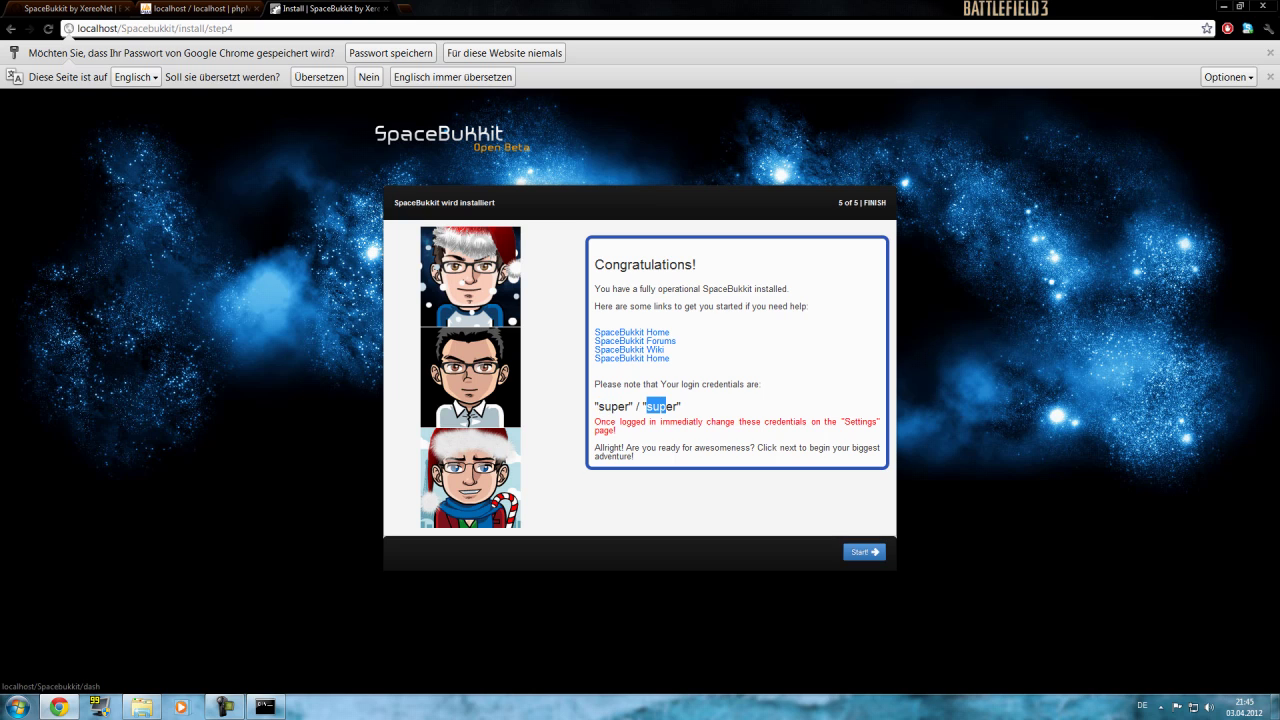
{"action": "left_click", "coordinate": [864, 552]}
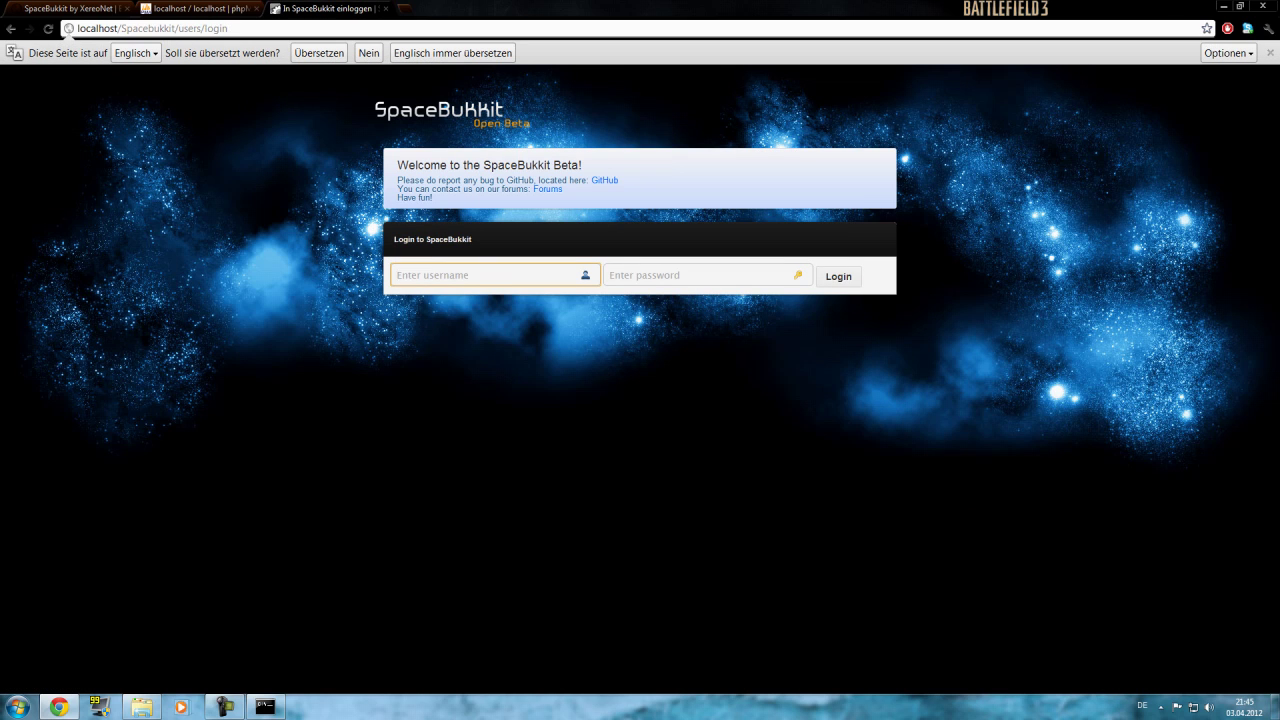
Sign in with the installer's default administrator username and password.
{"action": "type", "text": "super"}
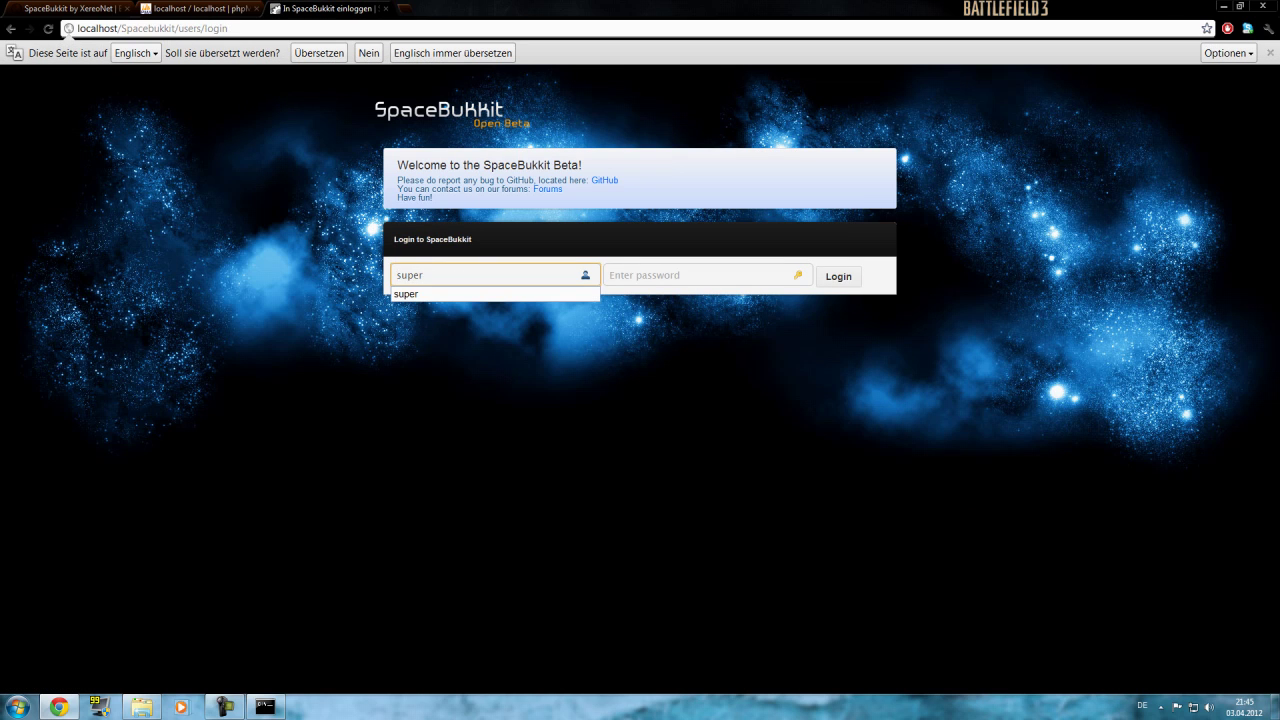
{"action": "key", "text": "Tab"}
{"action": "type", "text": "supe"}
{"action": "key", "text": "BackSpace"}
{"action": "key", "text": "BackSpace"}
{"action": "key", "text": "BackSpace"}
{"action": "type", "text": "super"}
{"action": "key", "text": "Return"}
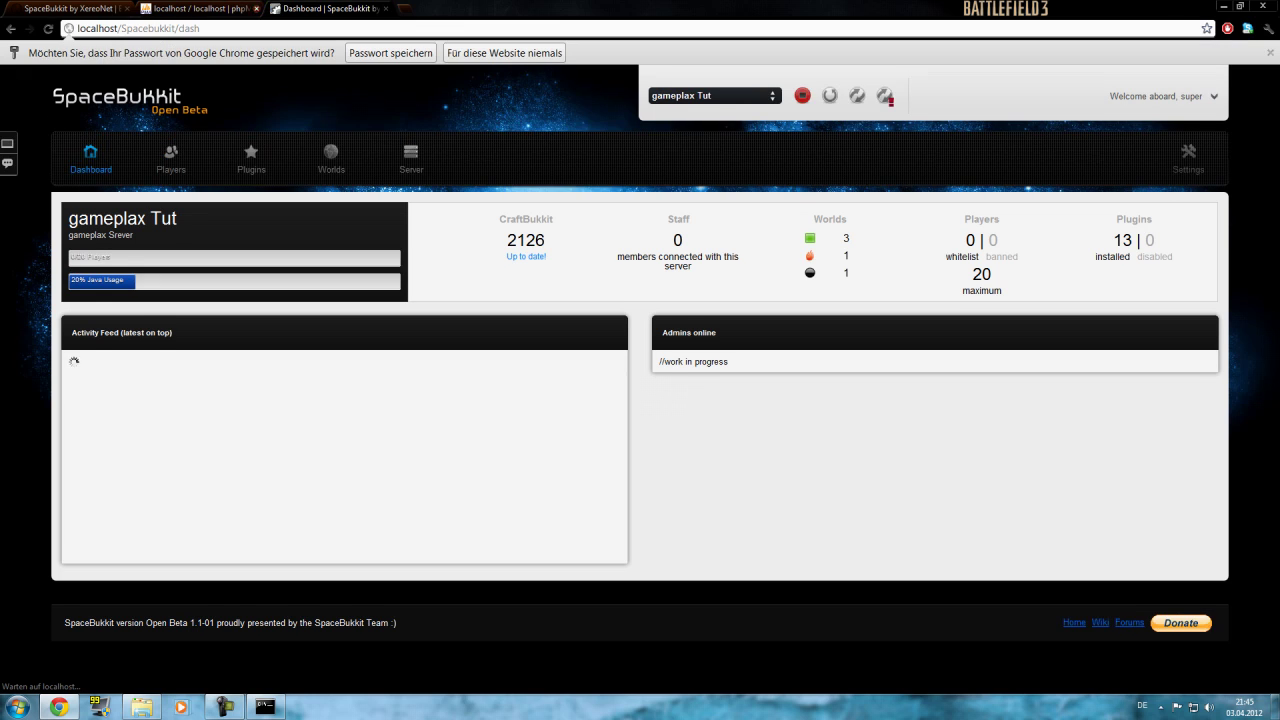
Close the phpMyAdmin tab and review dashboard stats: build 2126, max 20 players, 13 plugins.
{"action": "left_click", "coordinate": [258, 8]}
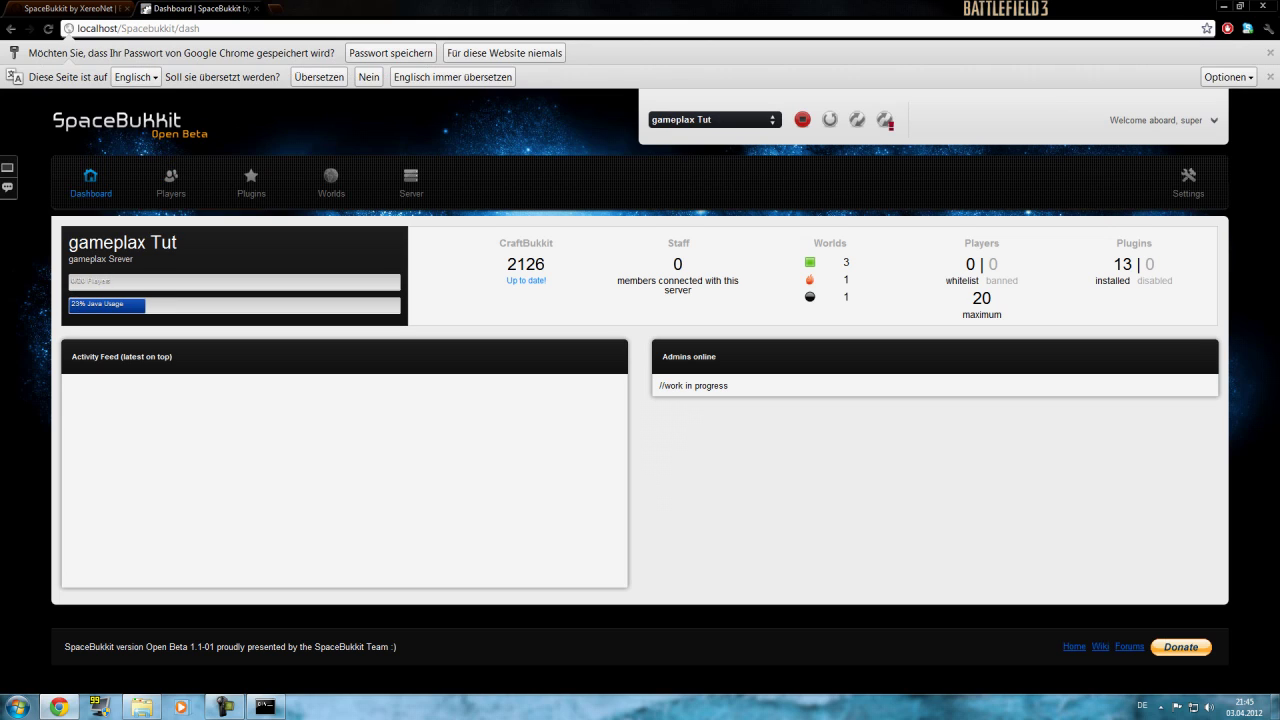
{"action": "double_click", "coordinate": [525, 264]}
{"action": "double_click", "coordinate": [677, 264]}
{"action": "left_click_drag", "start_coordinate": [972, 298], "coordinate": [992, 298]}
{"action": "double_click", "coordinate": [1123, 264]}
{"action": "double_click", "coordinate": [1150, 264]}
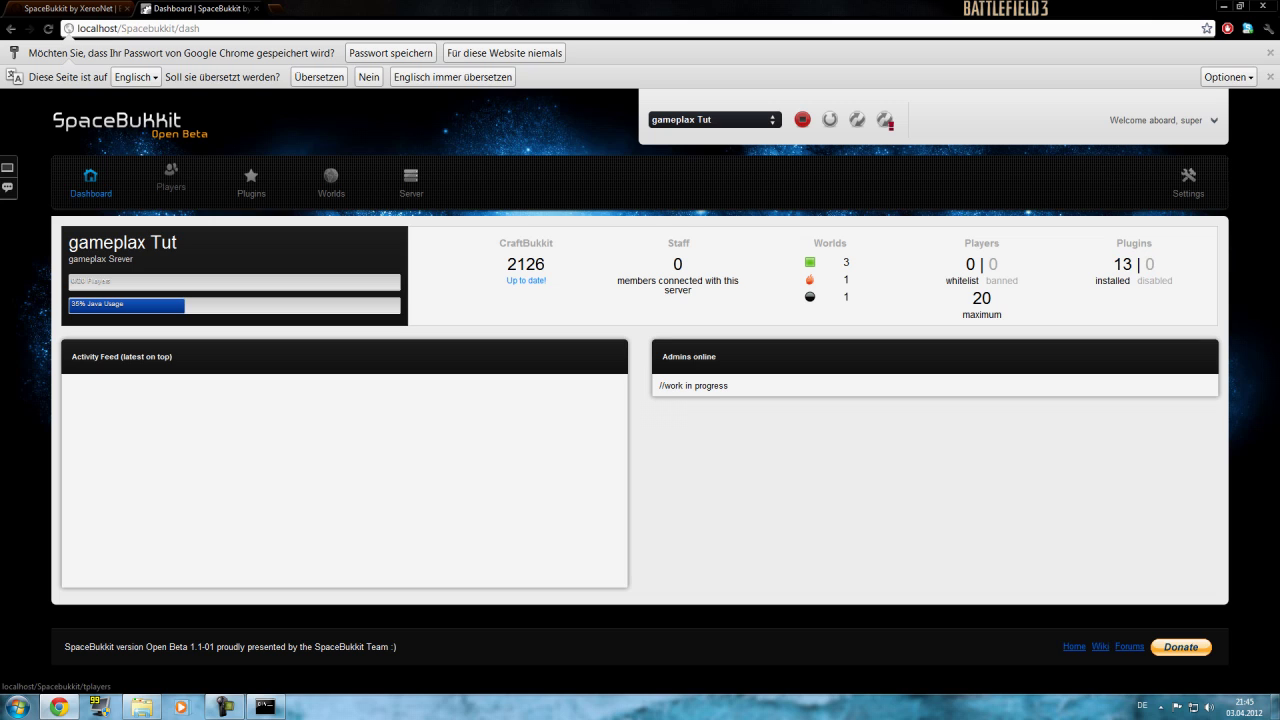
Keep gameplax Tut as the selected server and open the Players page.
{"action": "left_click", "coordinate": [714, 119]}
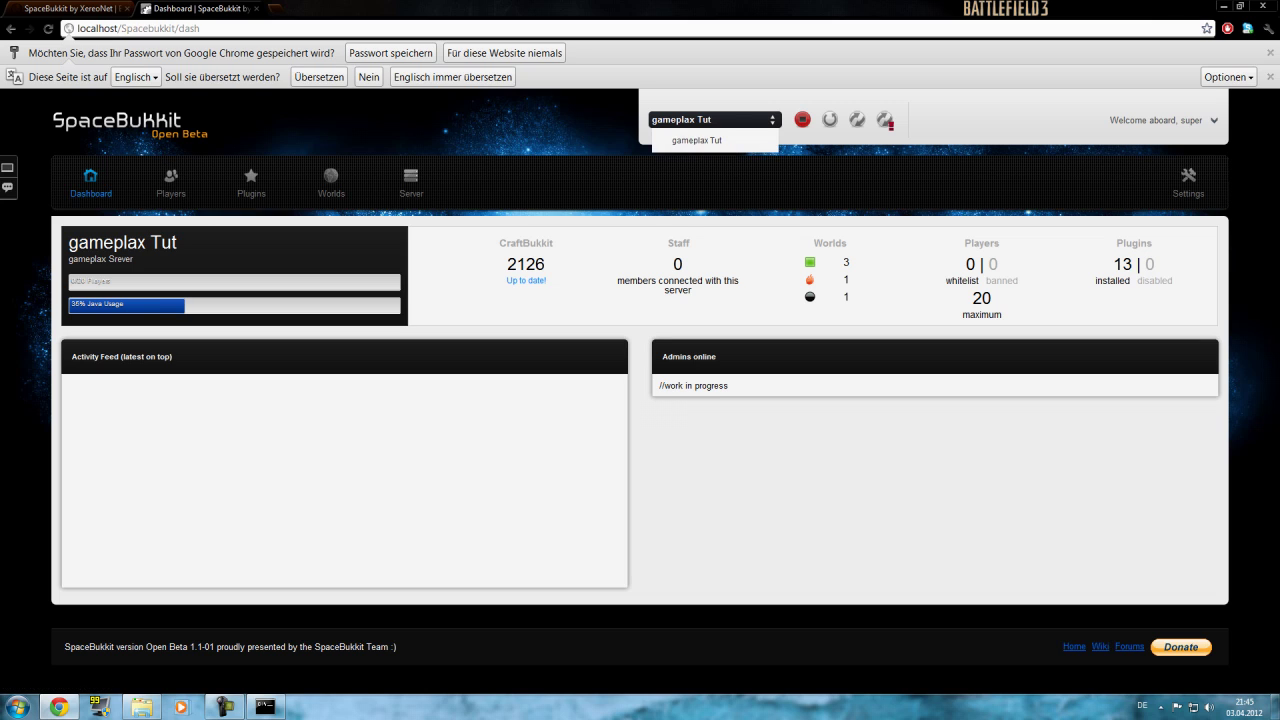
{"action": "left_click", "coordinate": [697, 140]}
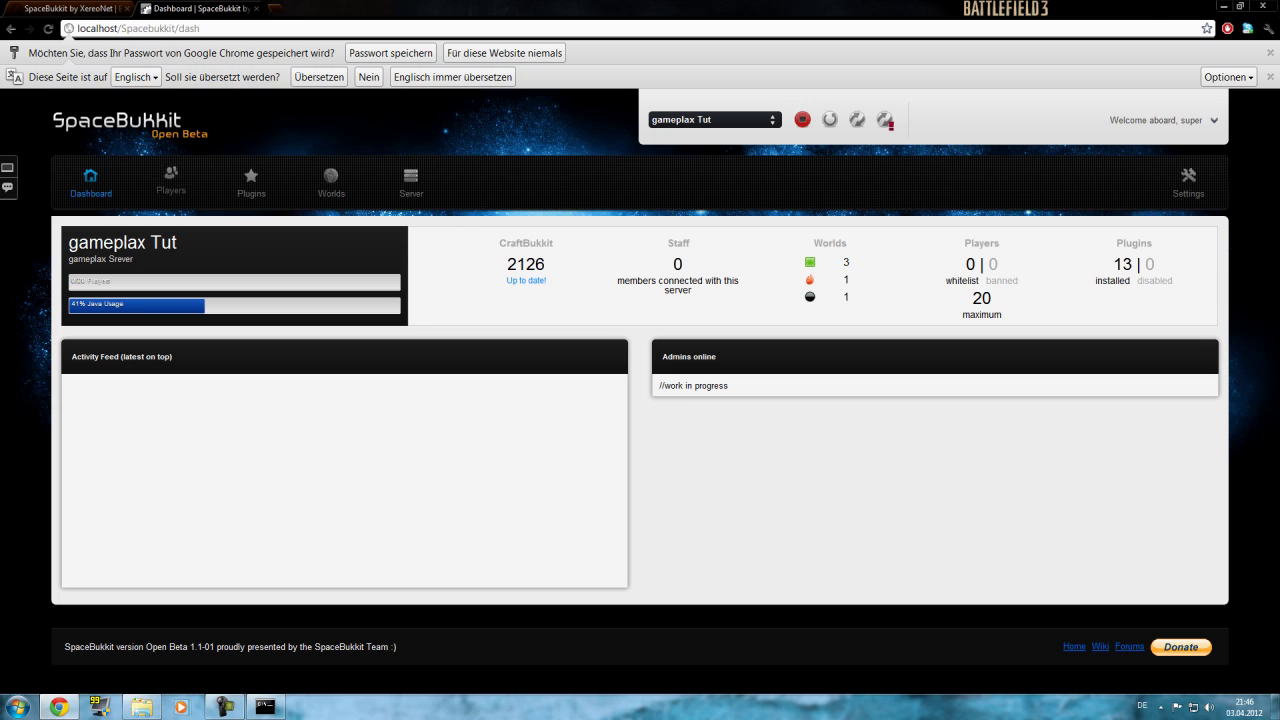
{"action": "left_click", "coordinate": [171, 178]}
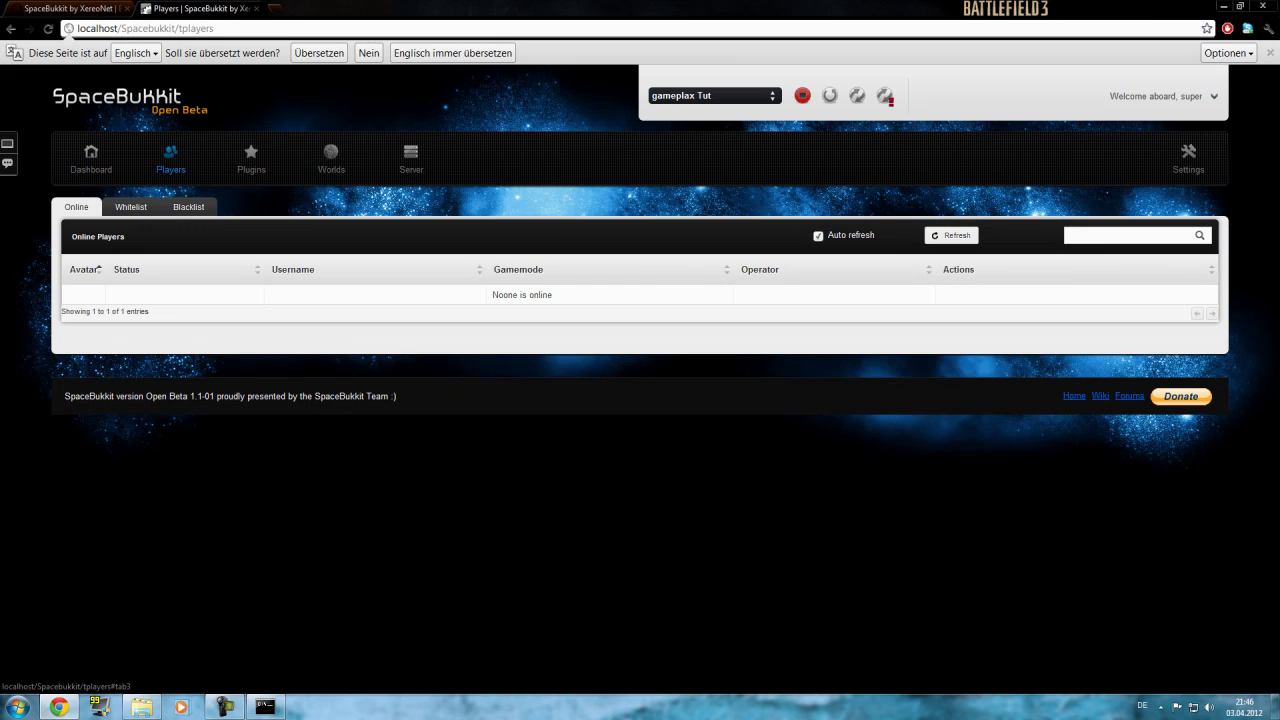
Whitelist the player gameplax, then confirm the Blacklist tab lists no players.
{"action": "left_click", "coordinate": [131, 207]}
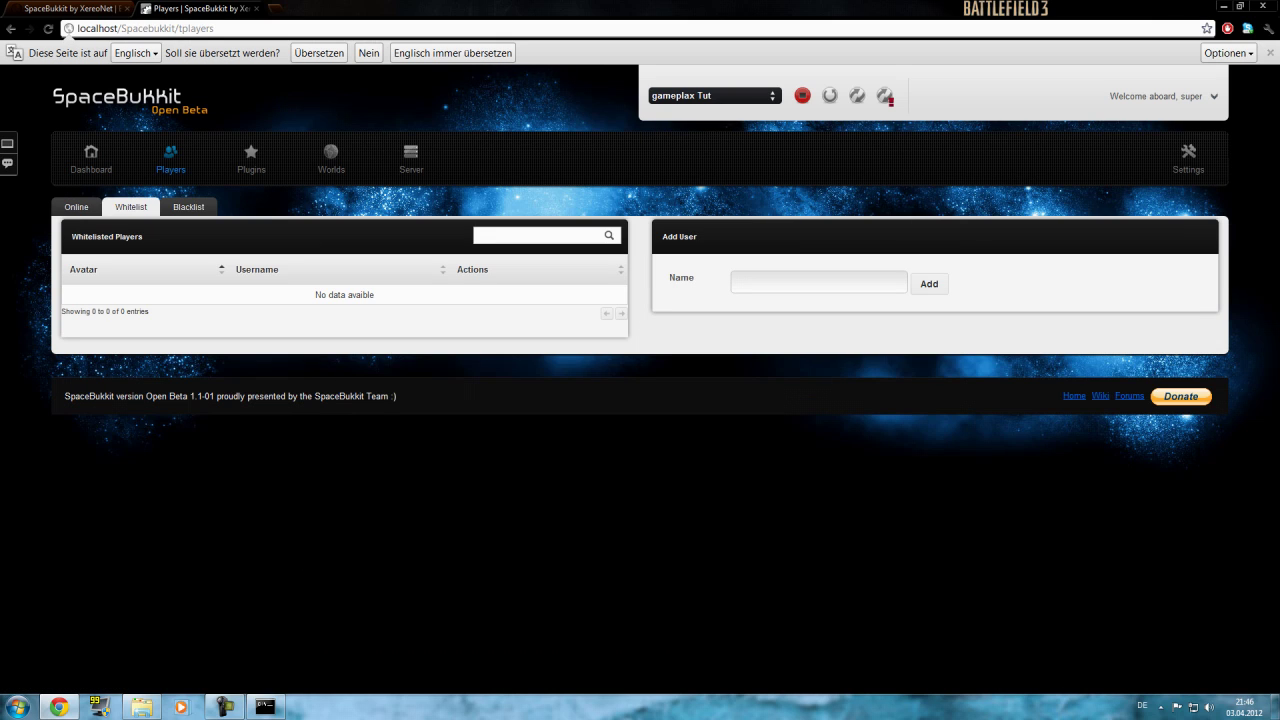
{"action": "left_click", "coordinate": [818, 282]}
{"action": "type", "text": "gamepax"}
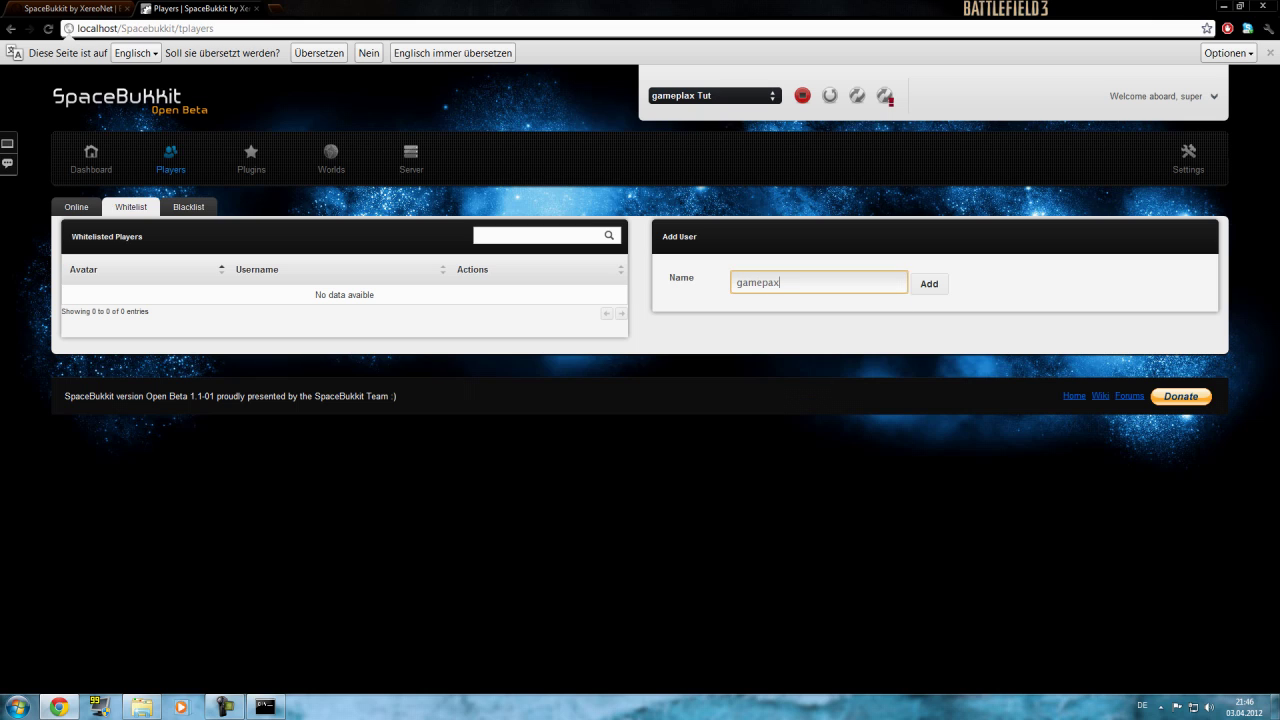
{"action": "key", "text": "BackSpace"}
{"action": "key", "text": "BackSpace"}
{"action": "type", "text": "lax"}
{"action": "key", "text": "Return"}
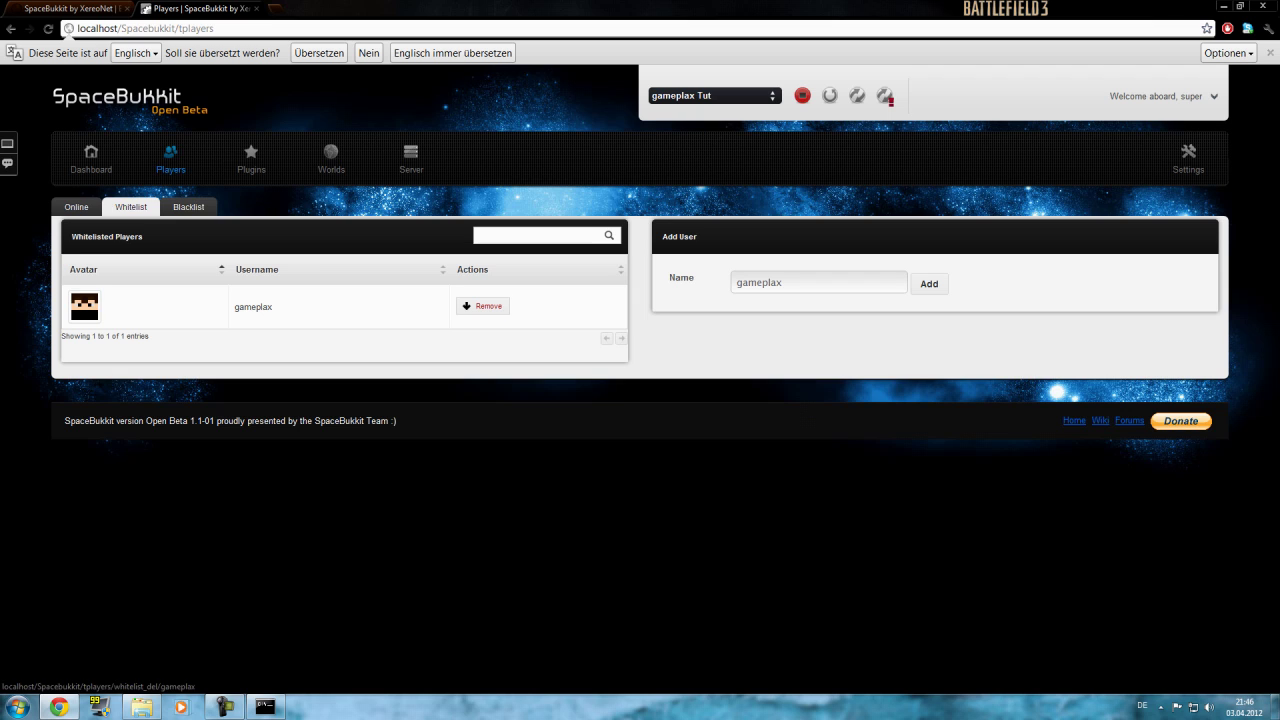
{"action": "left_click", "coordinate": [189, 206]}
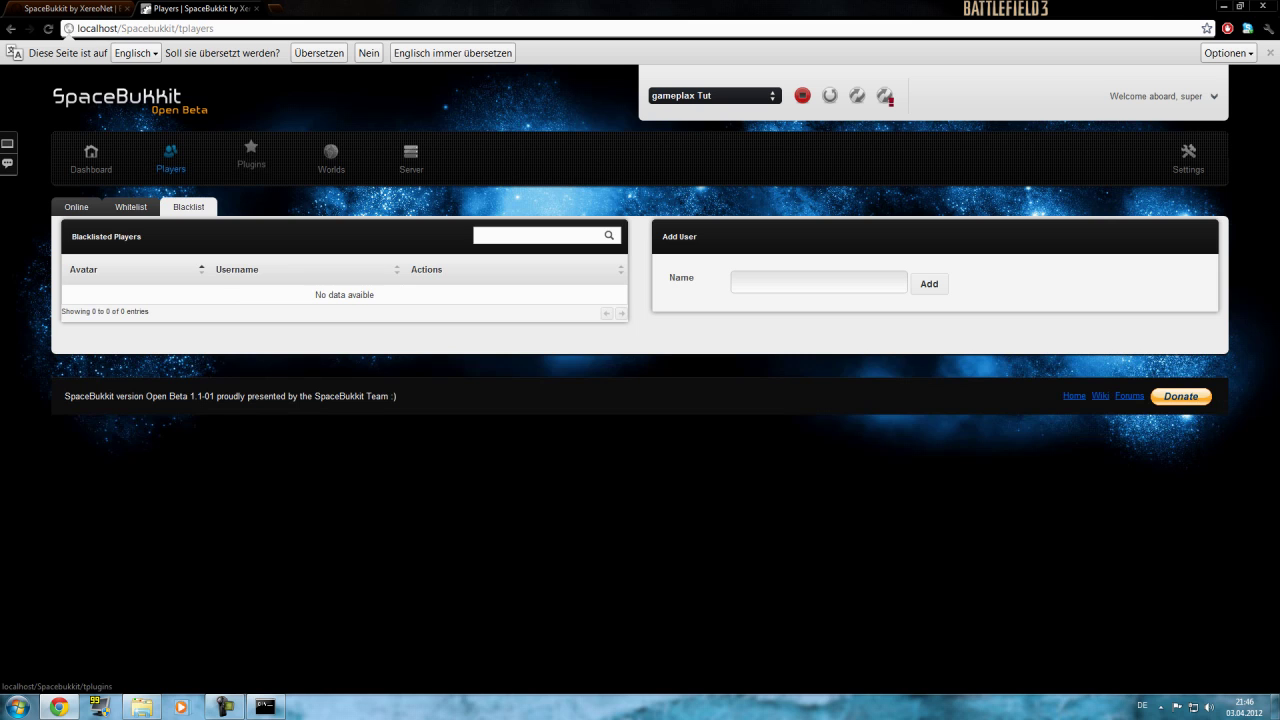
Open the GroupManager plugin's configuration and view its config.yml file.
{"action": "left_click", "coordinate": [251, 158]}
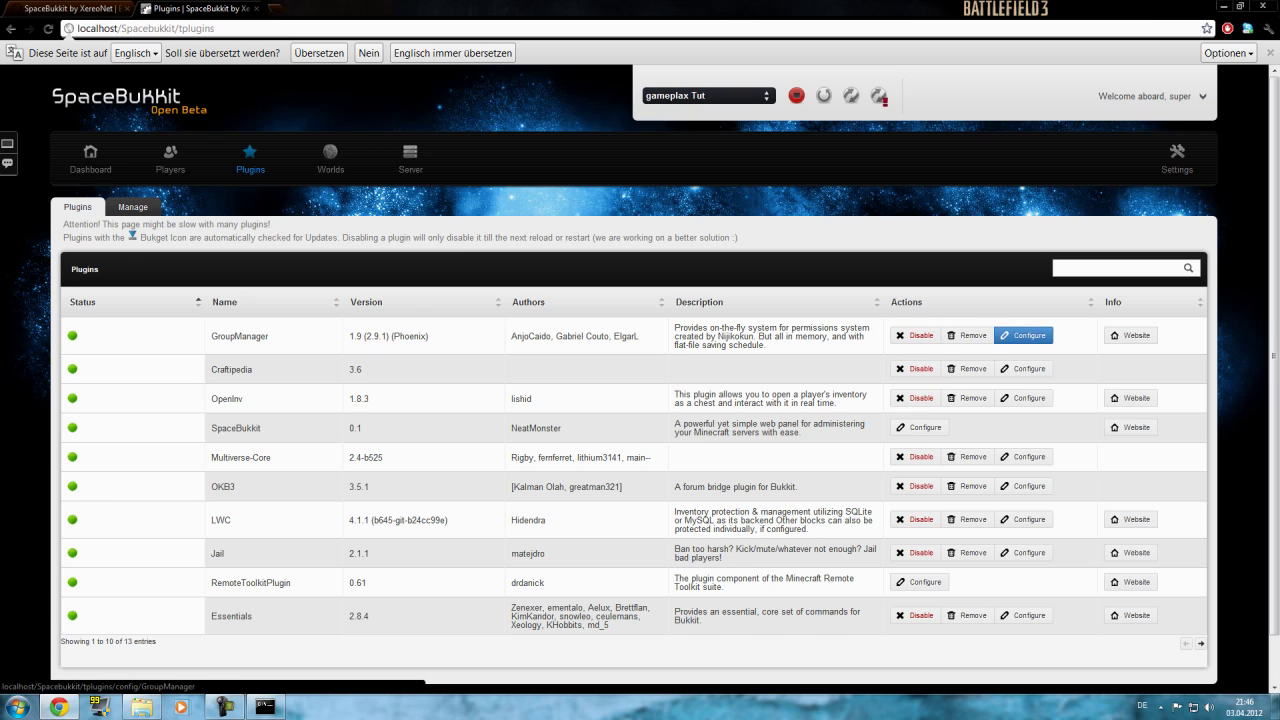
{"action": "left_click", "coordinate": [1023, 335]}
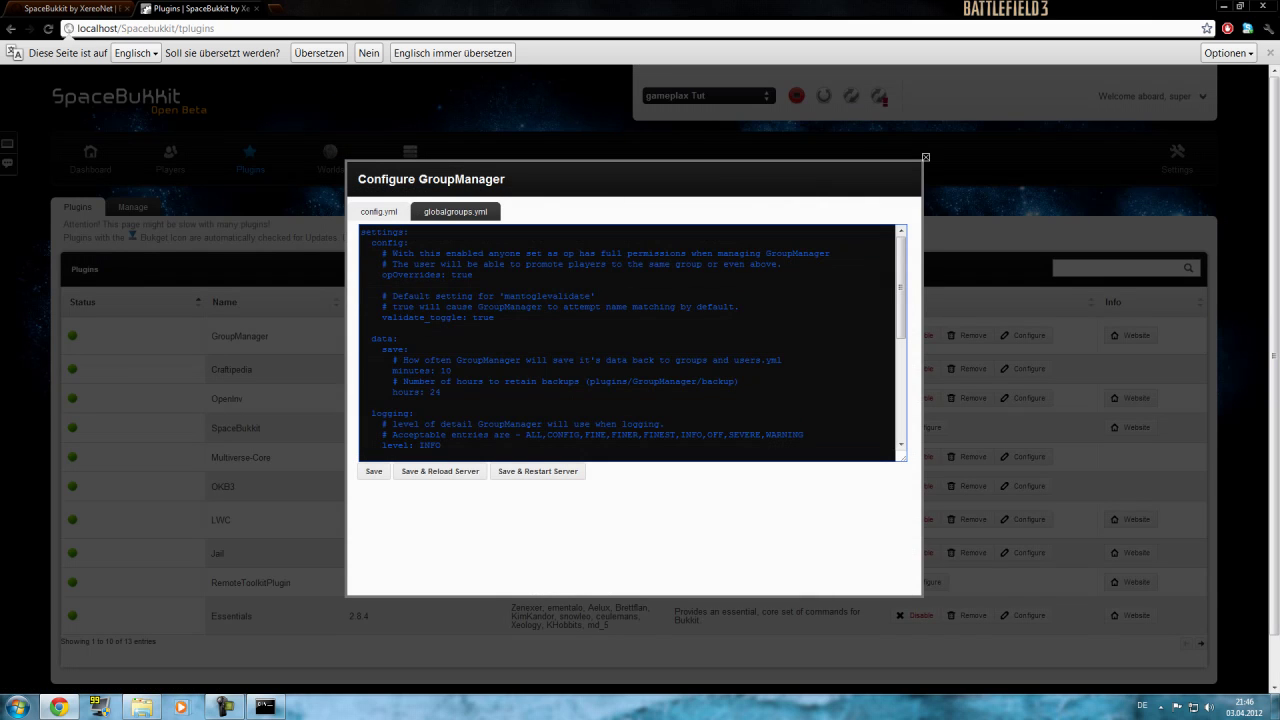
{"action": "scroll", "coordinate": [538, 471], "scroll_direction": "down", "scroll_amount": 1}
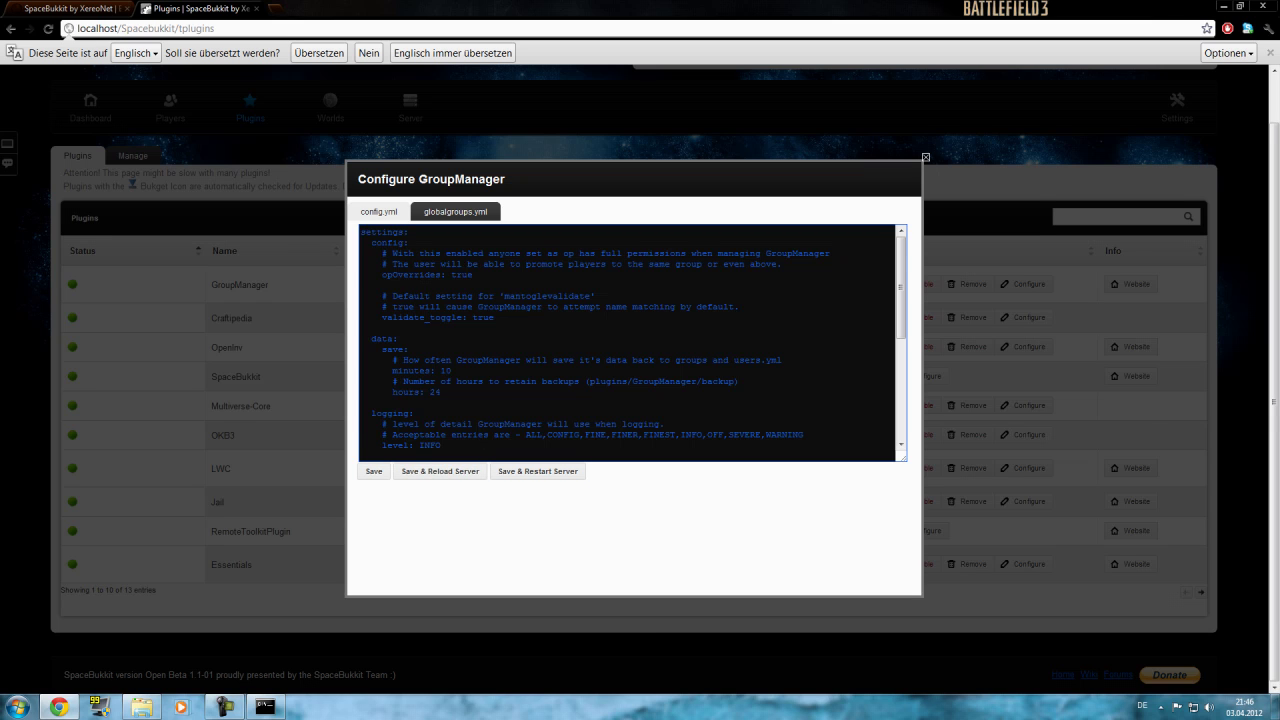
{"action": "scroll", "coordinate": [540, 500], "scroll_direction": "up", "scroll_amount": 1}
{"action": "left_click", "coordinate": [379, 212]}
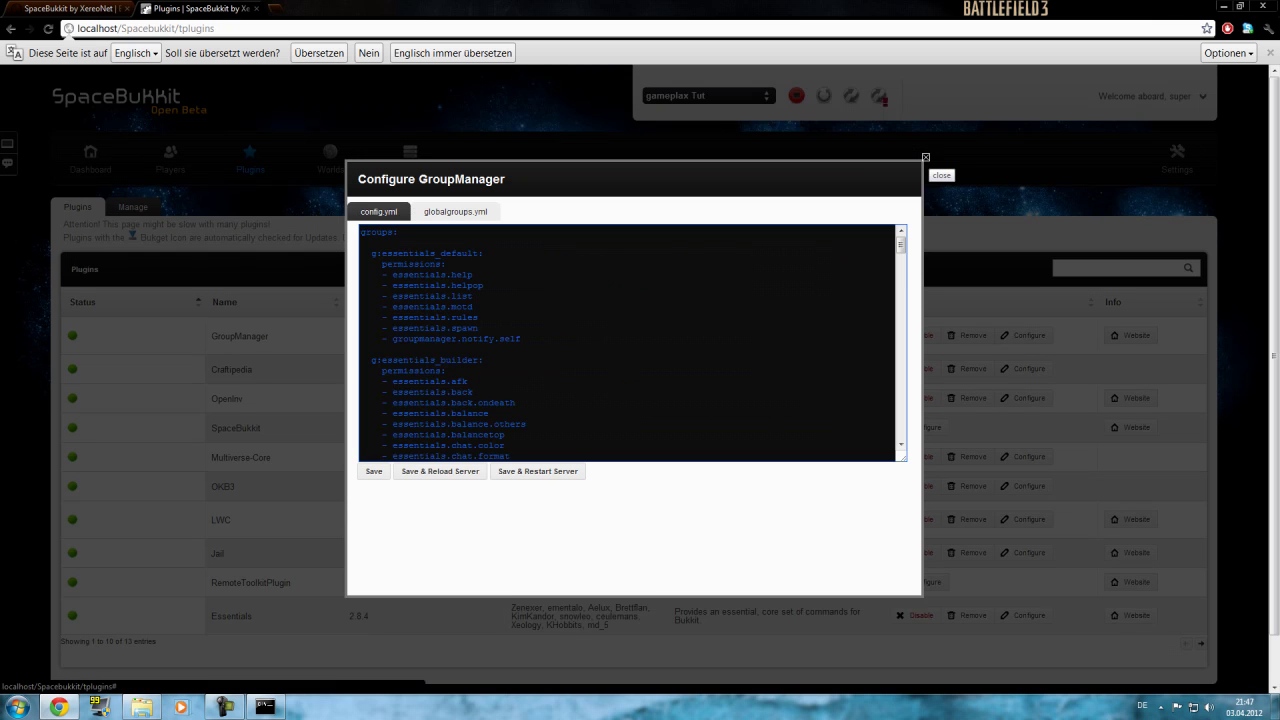
Close the configuration, view the second page of plugins, and open the Worlds overview.
{"action": "left_click", "coordinate": [925, 157]}
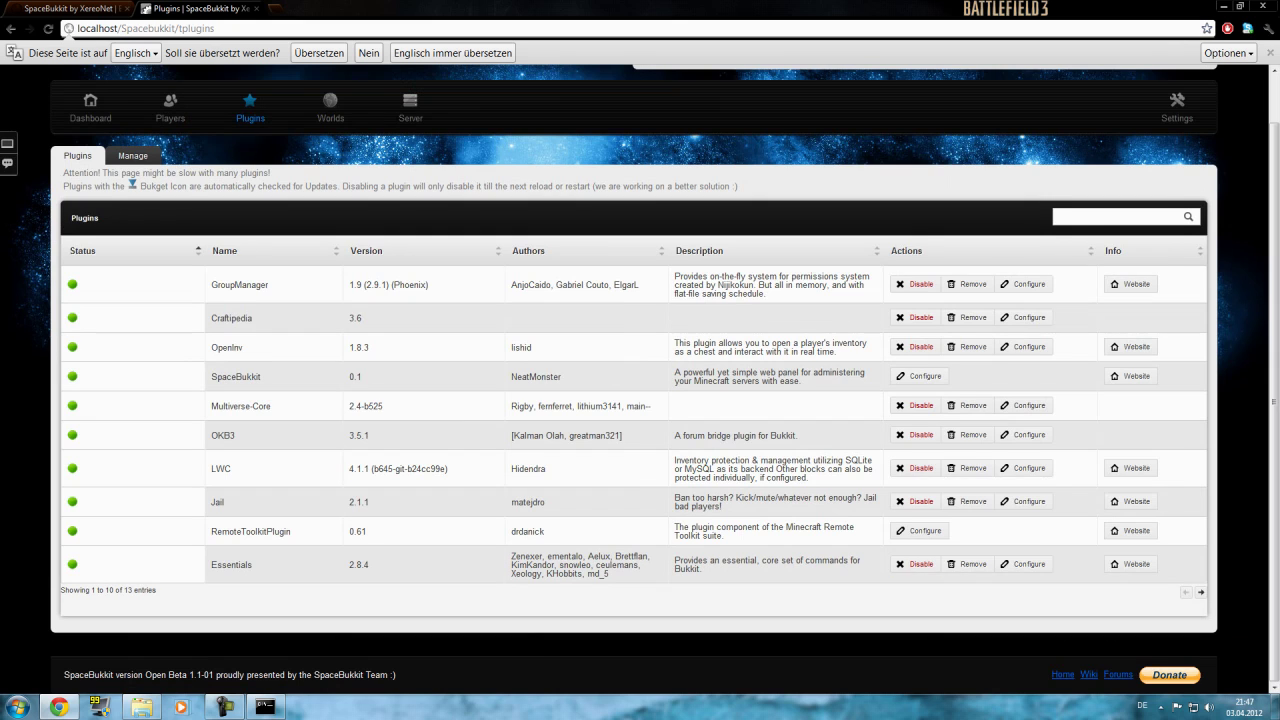
{"action": "left_click", "coordinate": [1201, 592]}
{"action": "left_click", "coordinate": [331, 160]}
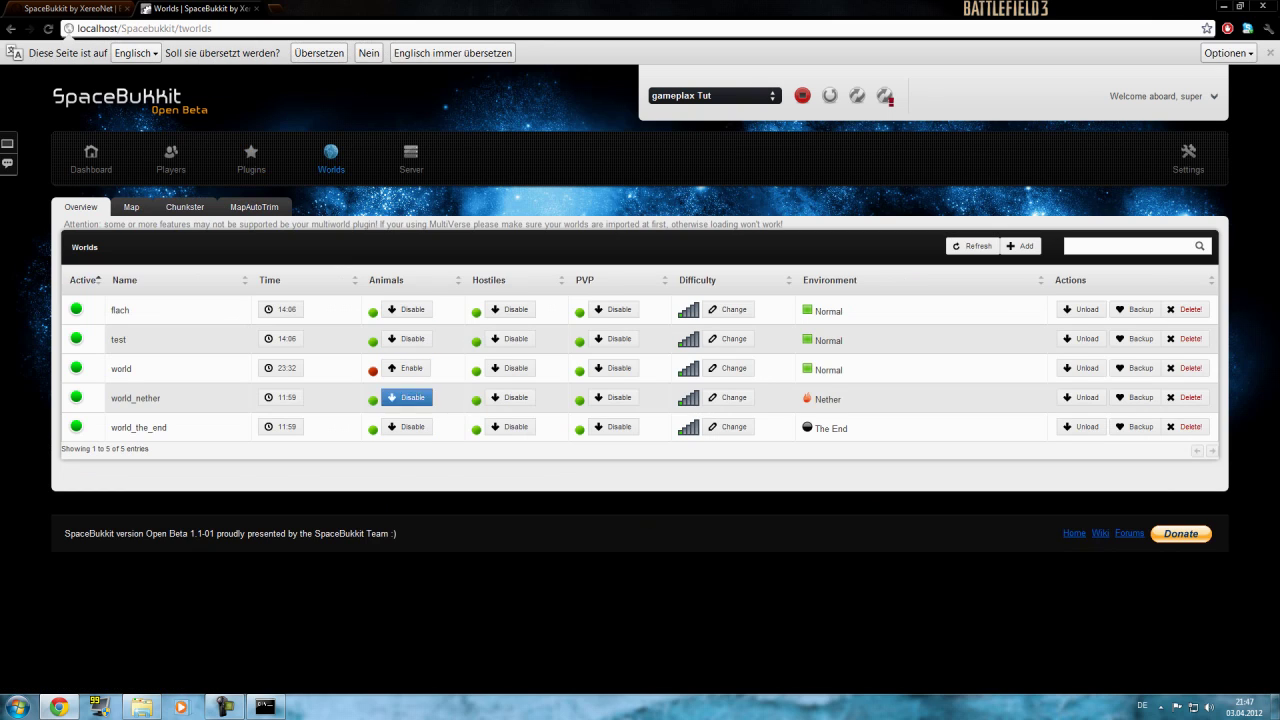
Enable animals for 'world', set its time to Sunrise (07:00), then show the Map page.
{"action": "left_click", "coordinate": [406, 368]}
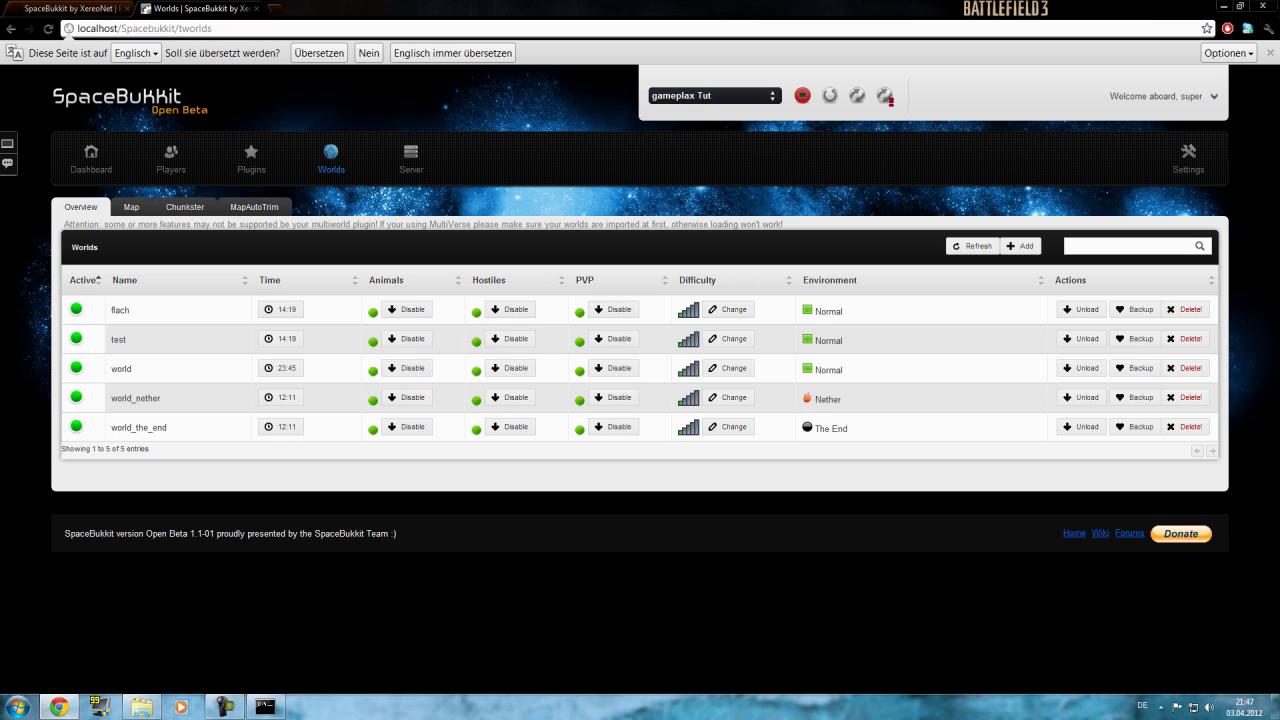
{"action": "left_click", "coordinate": [281, 368]}
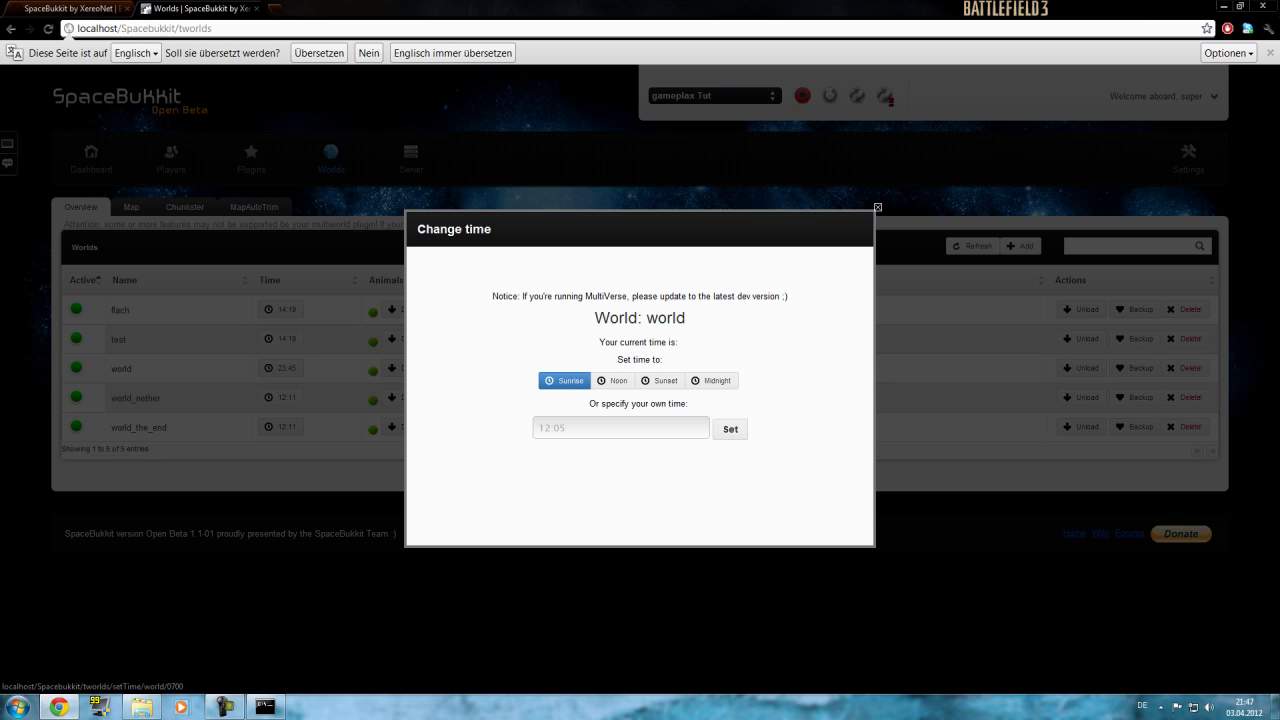
{"action": "left_click", "coordinate": [564, 380]}
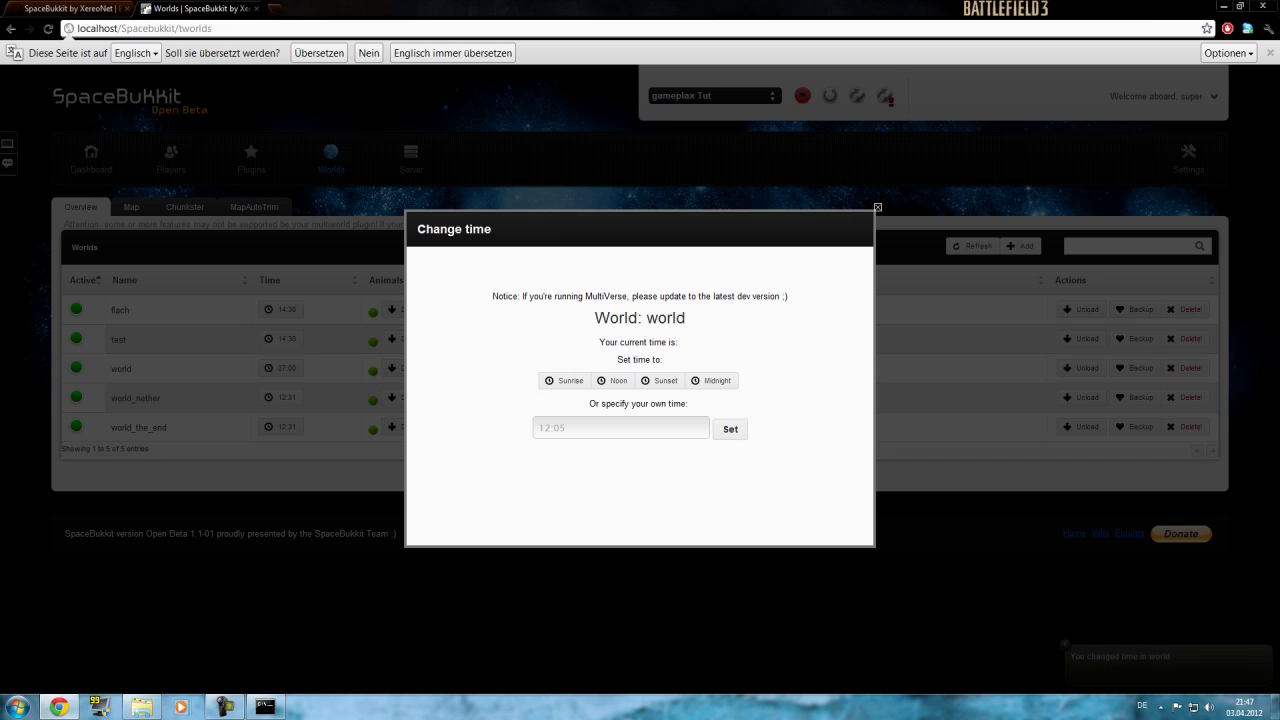
{"action": "key", "text": "Escape"}
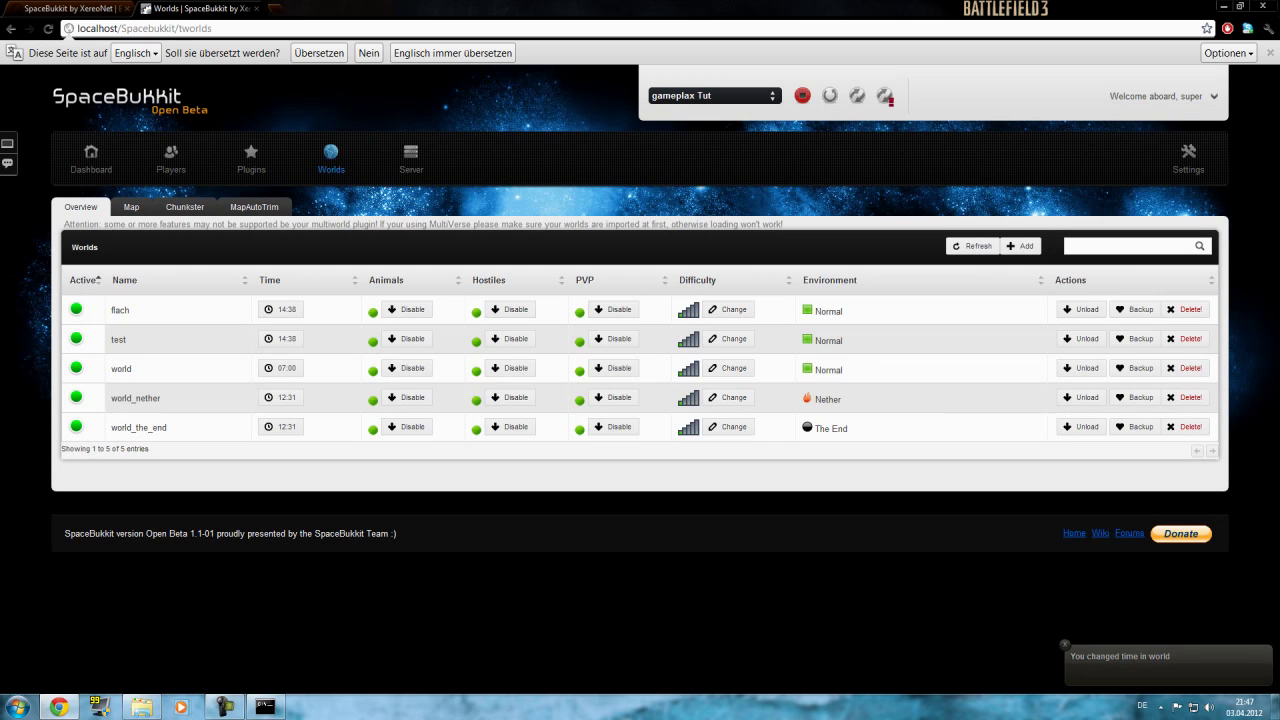
{"action": "left_click", "coordinate": [131, 207]}
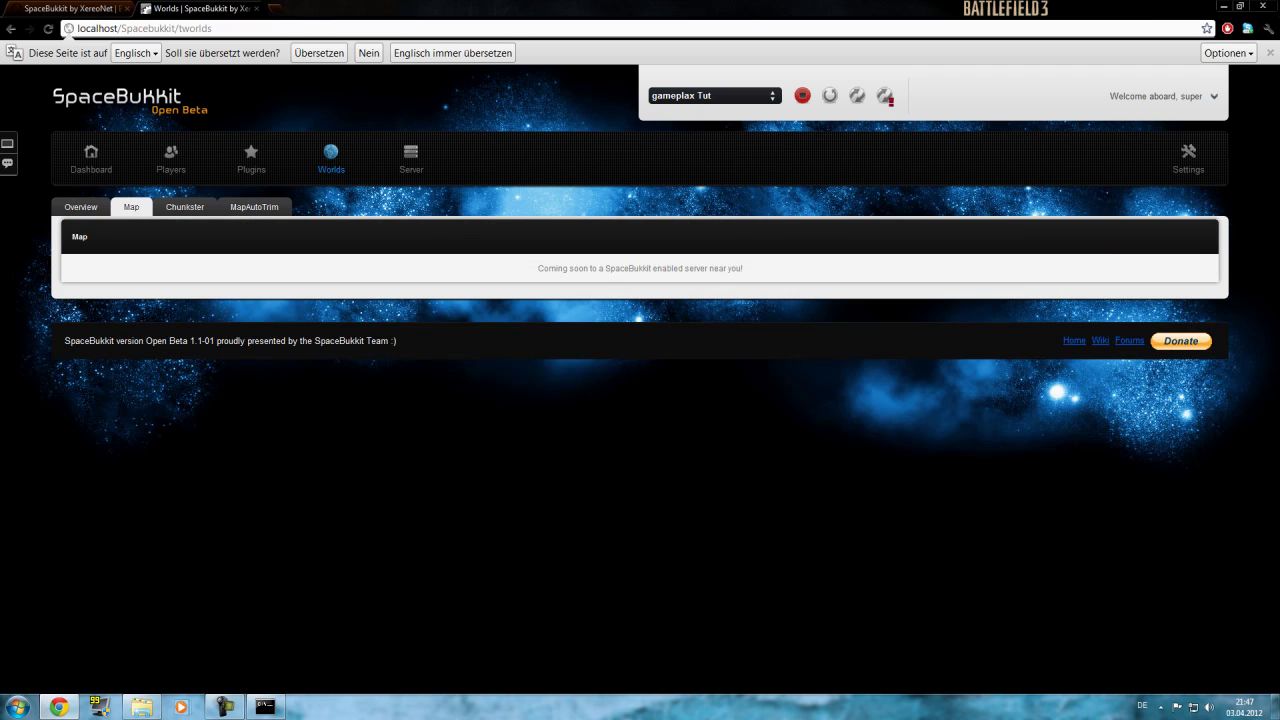
Check the world lists of the Chunkster and MapAutoTrim tools, keeping flach selected.
{"action": "left_click", "coordinate": [185, 207]}
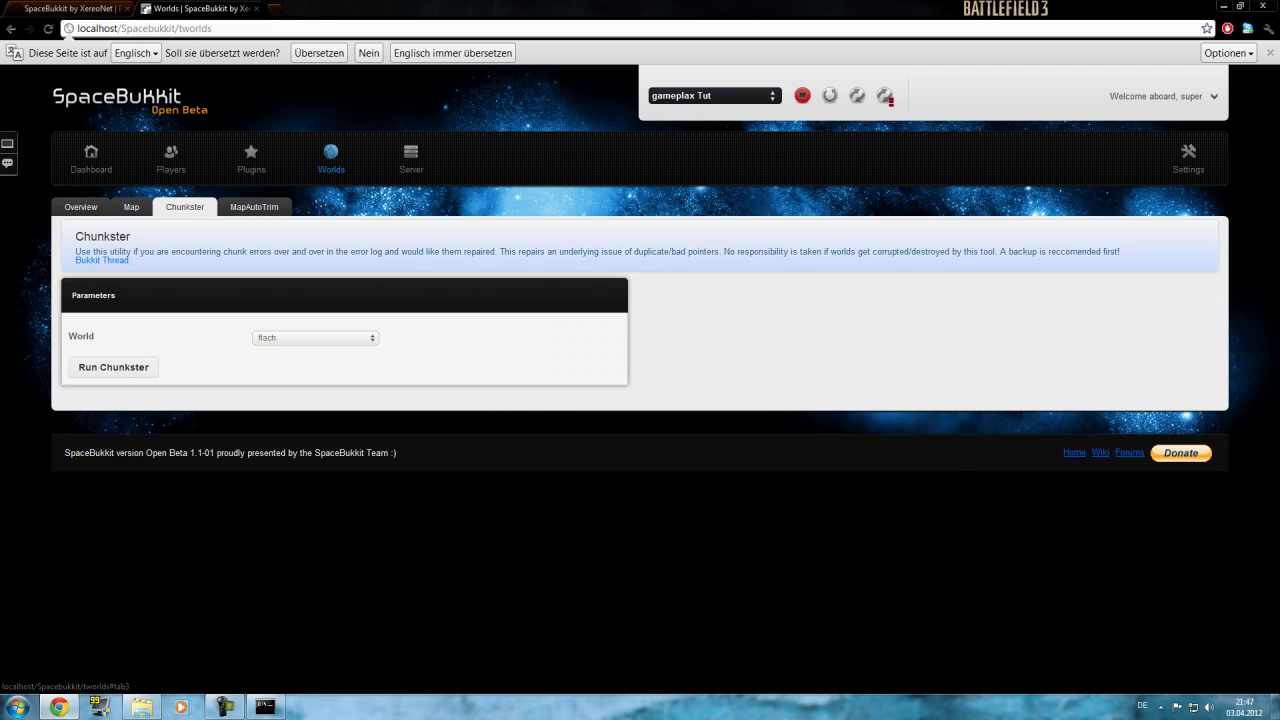
{"action": "left_click", "coordinate": [315, 338]}
{"action": "left_click", "coordinate": [300, 350]}
{"action": "left_click", "coordinate": [254, 207]}
{"action": "left_click", "coordinate": [315, 338]}
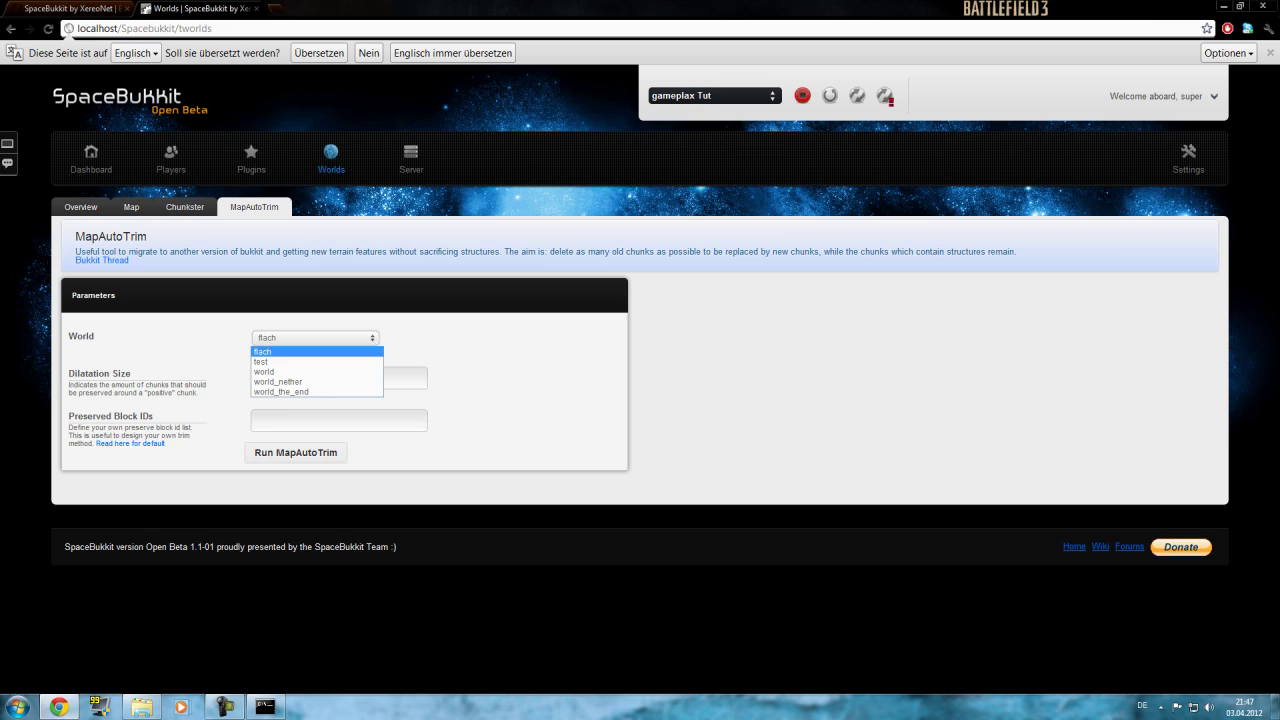
{"action": "key", "text": "Escape"}
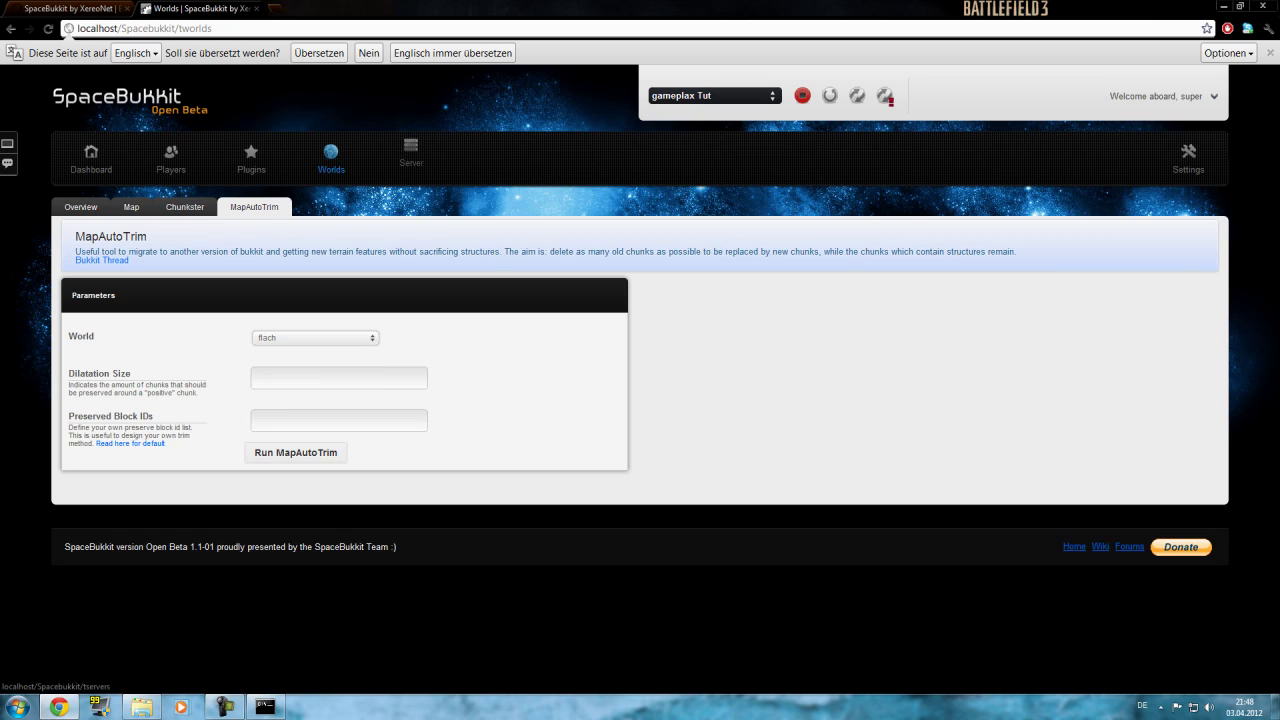
Run 'manuadd gameplax admin' in the server console to make gameplax an admin.
{"action": "left_click", "coordinate": [411, 152]}
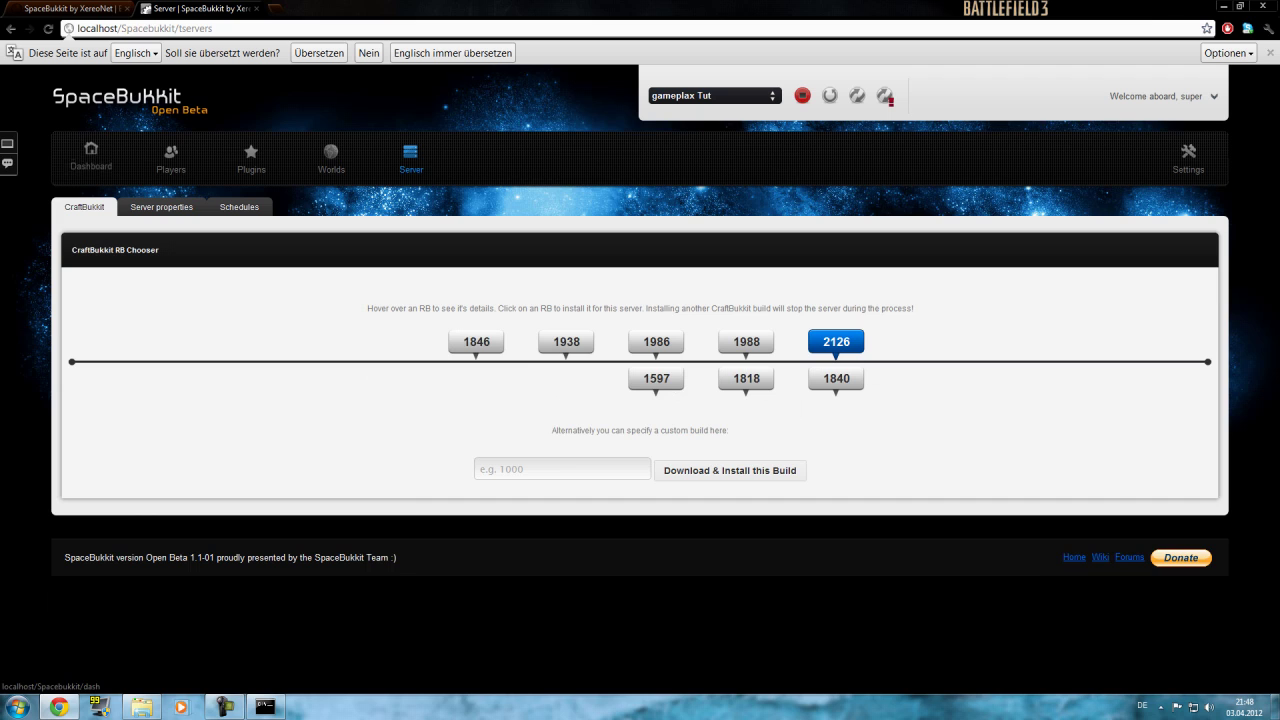
{"action": "left_click", "coordinate": [7, 143]}
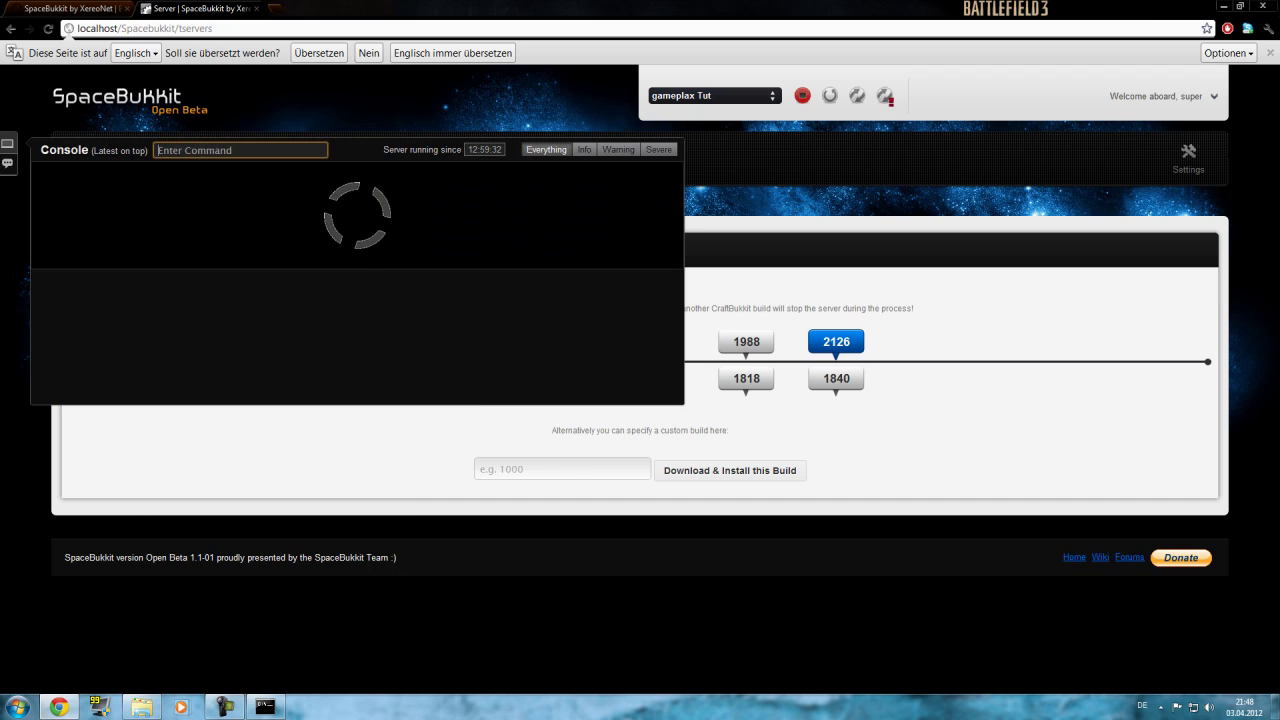
{"action": "type", "text": "manu"}
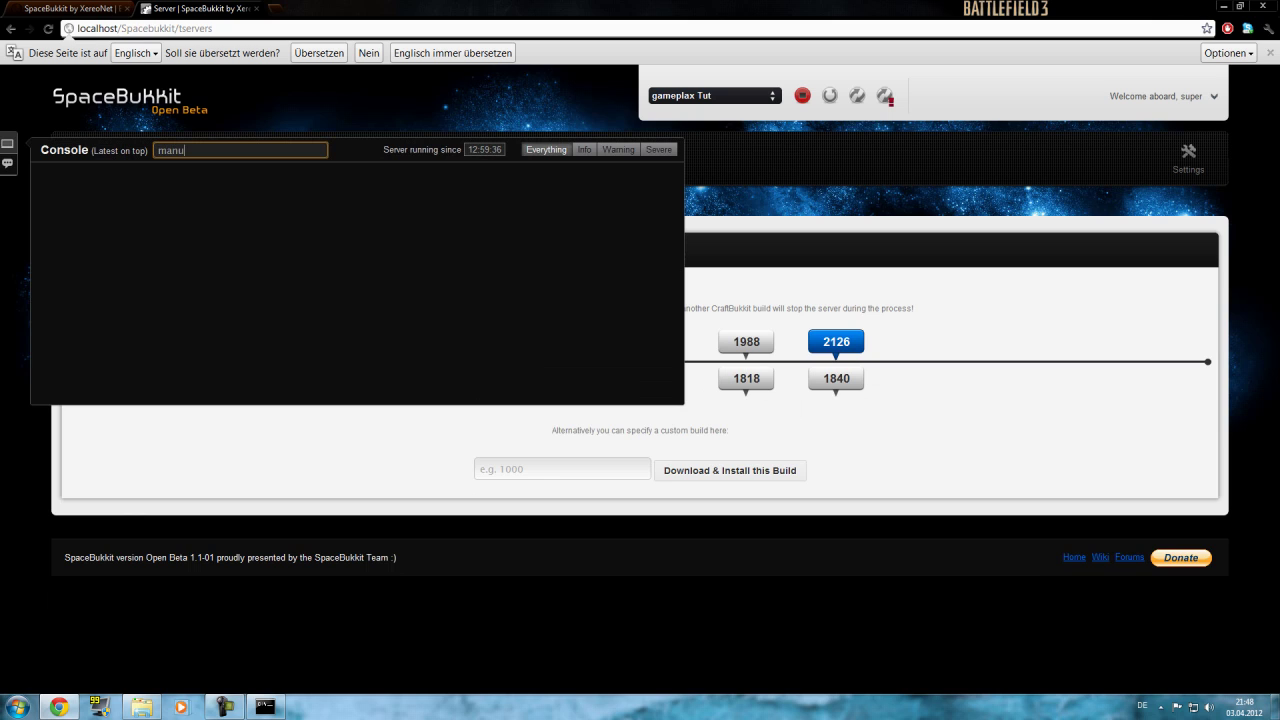
{"action": "type", "text": "add gameplax admin"}
{"action": "key", "text": "Return"}
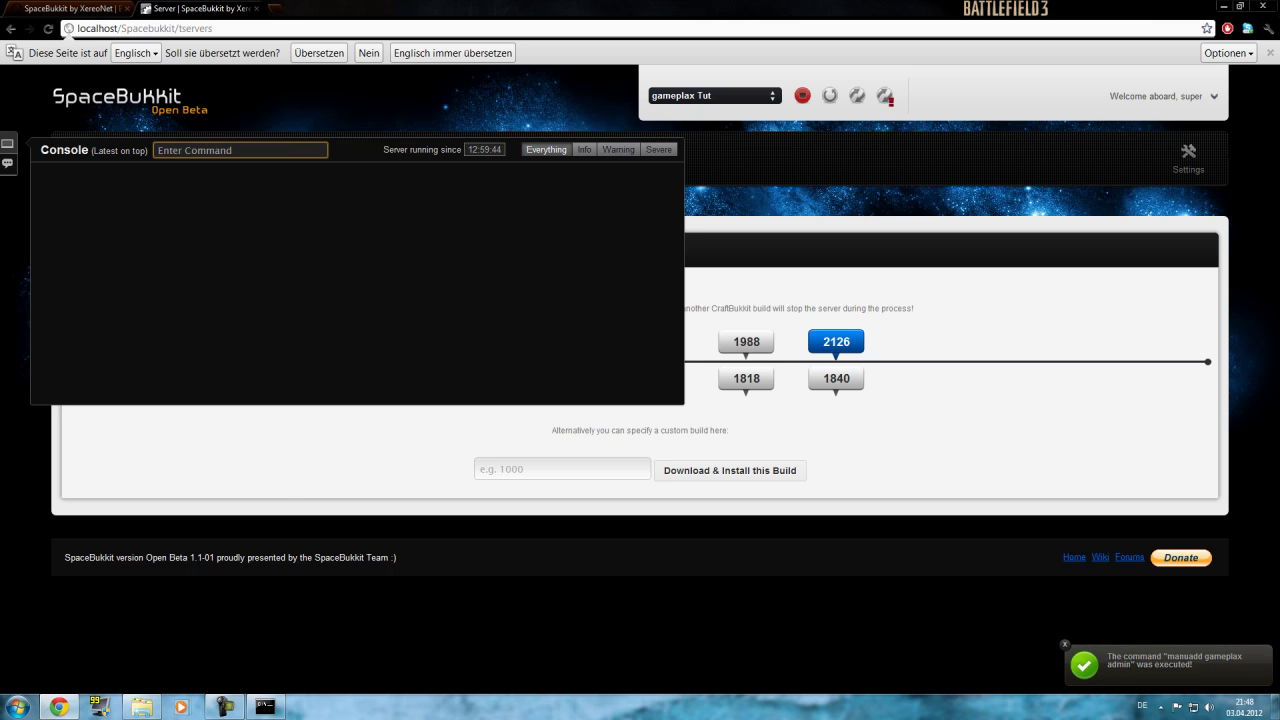
{"action": "left_click", "coordinate": [8, 143]}
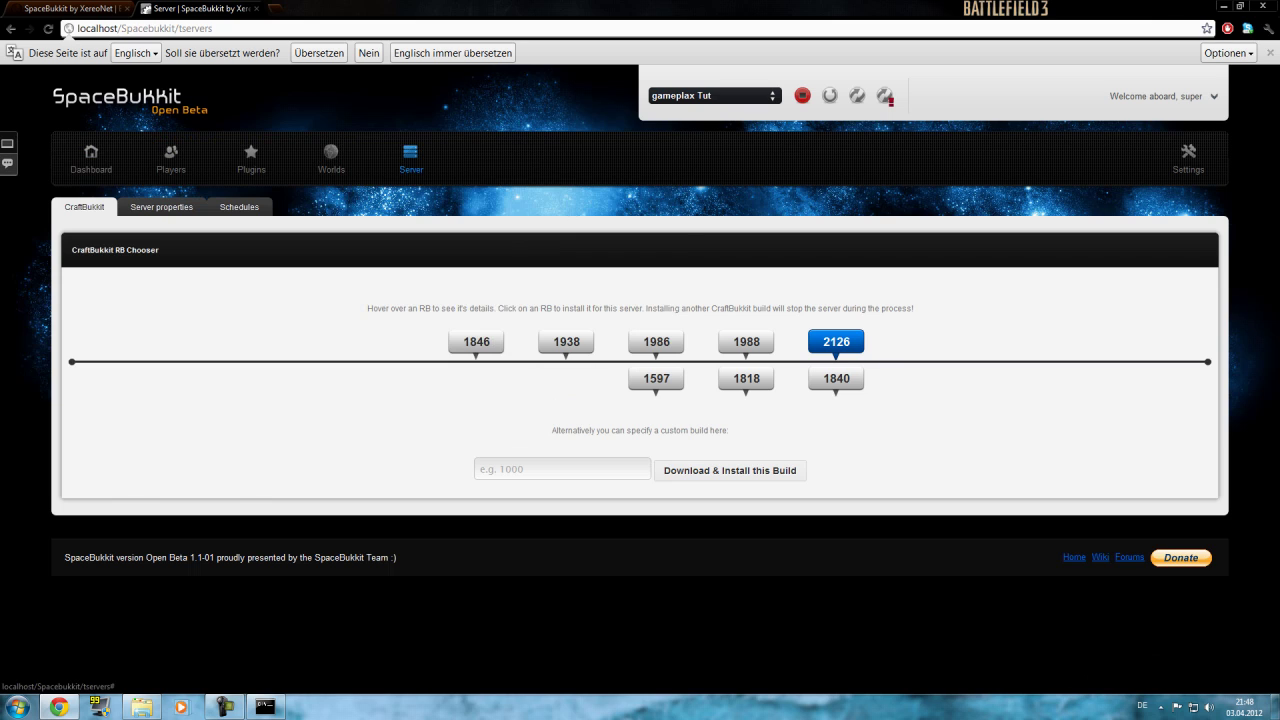
Send 'hi' in the server chat, then return to the Server page.
{"action": "left_click", "coordinate": [8, 163]}
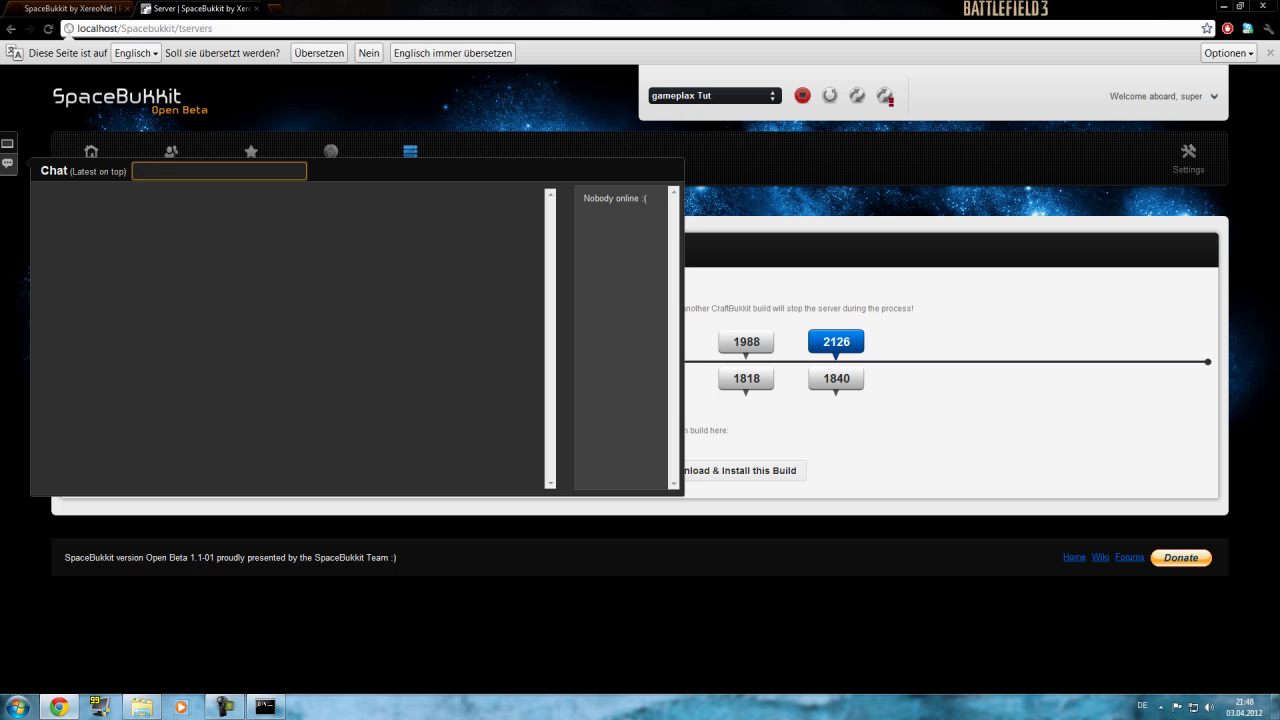
{"action": "type", "text": "hi"}
{"action": "key", "text": "Return"}
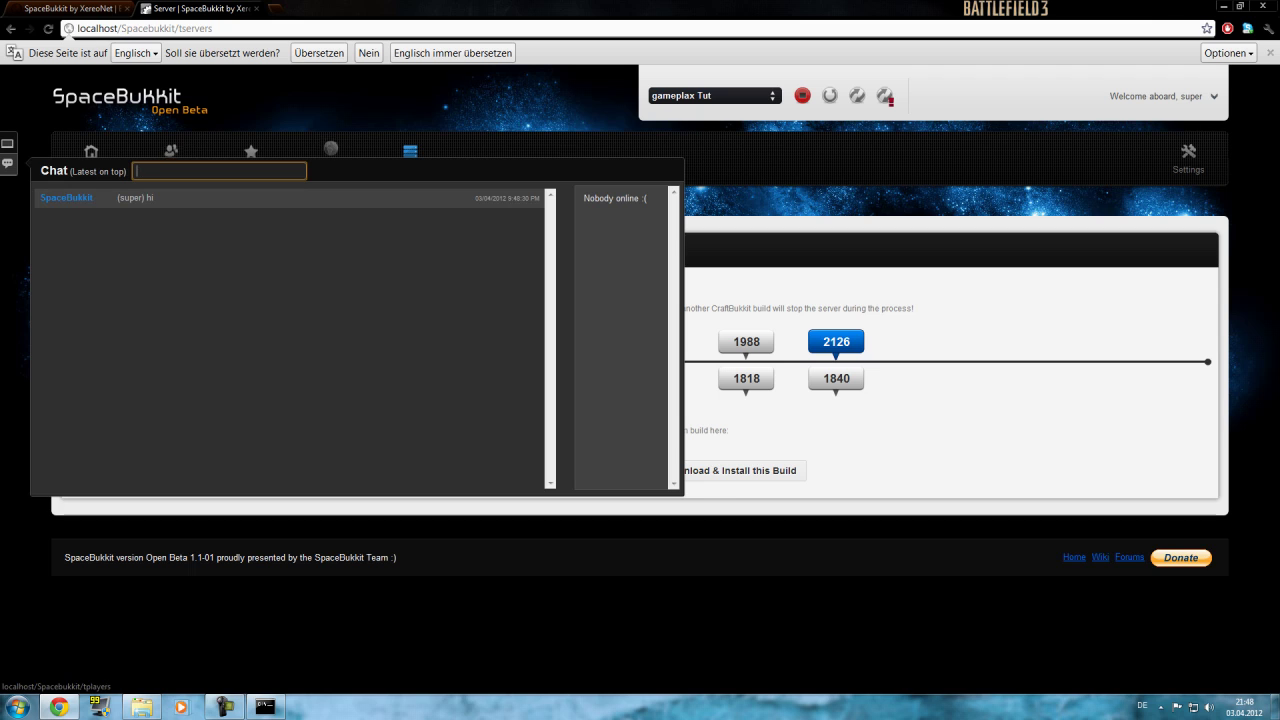
{"action": "left_click", "coordinate": [171, 151]}
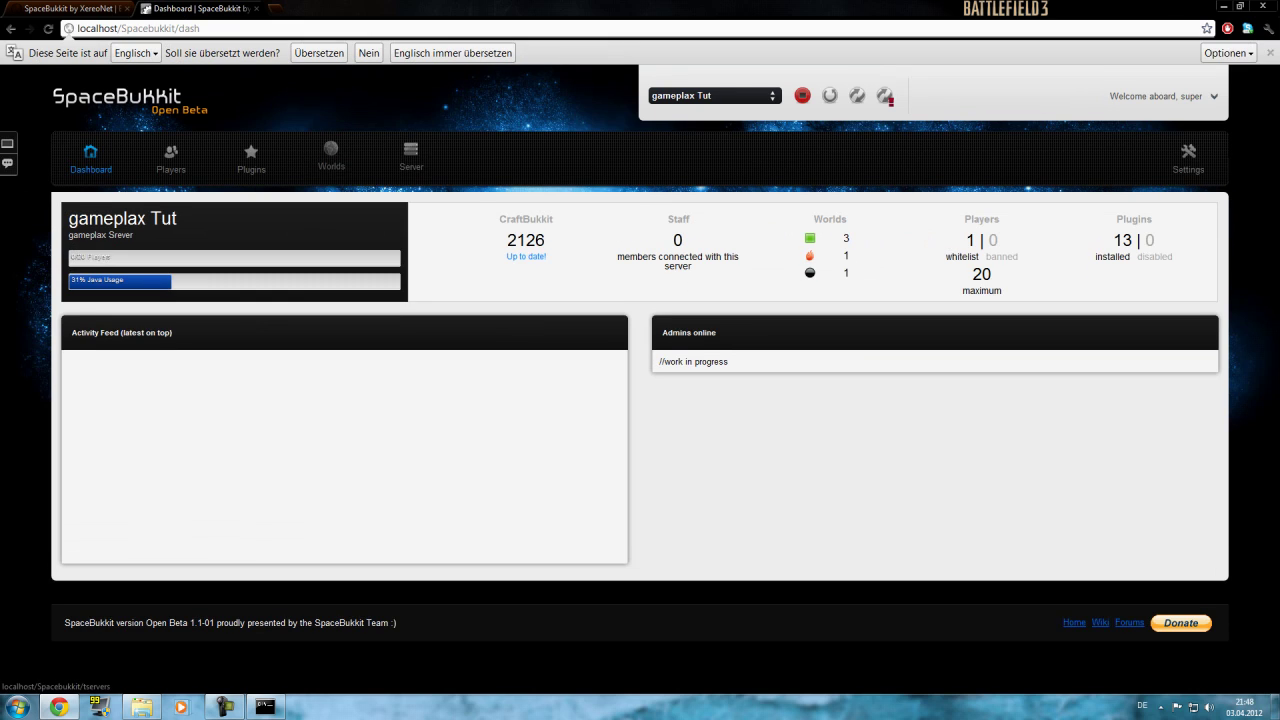
{"action": "left_click", "coordinate": [411, 152]}
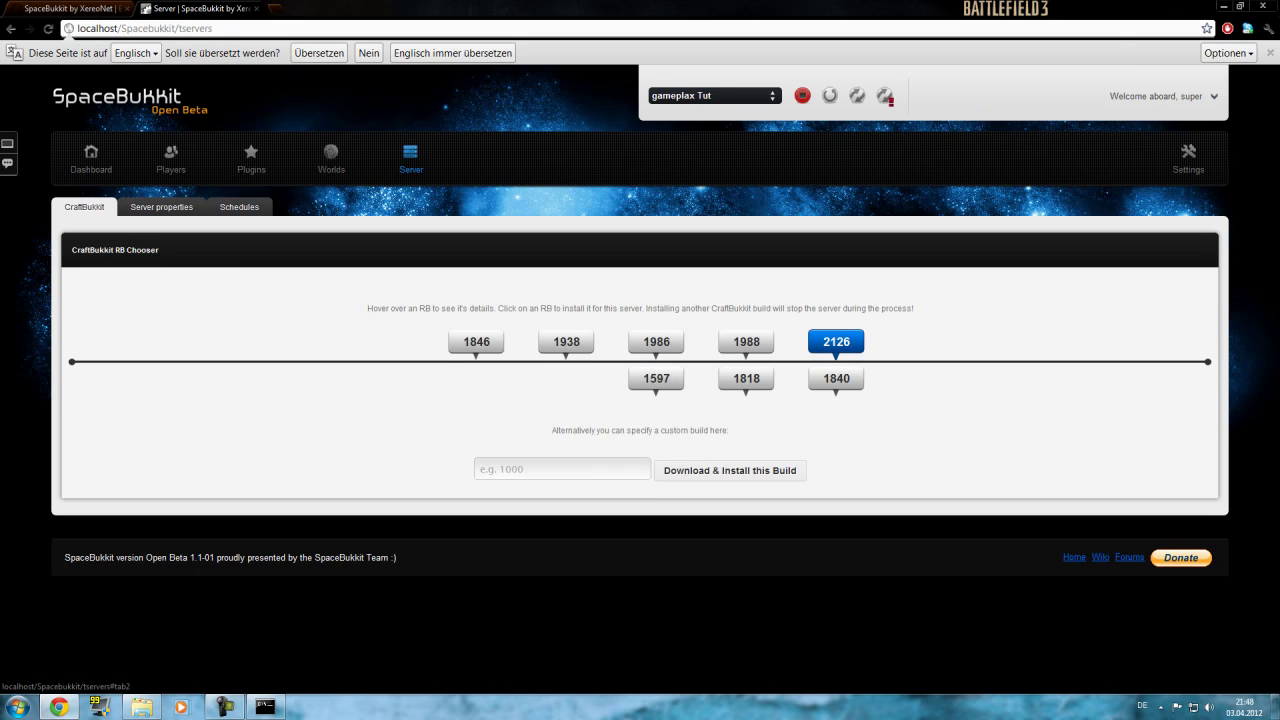
Review the server properties, inspecting the Maximum Players value of 20 without changing it.
{"action": "left_click", "coordinate": [161, 207]}
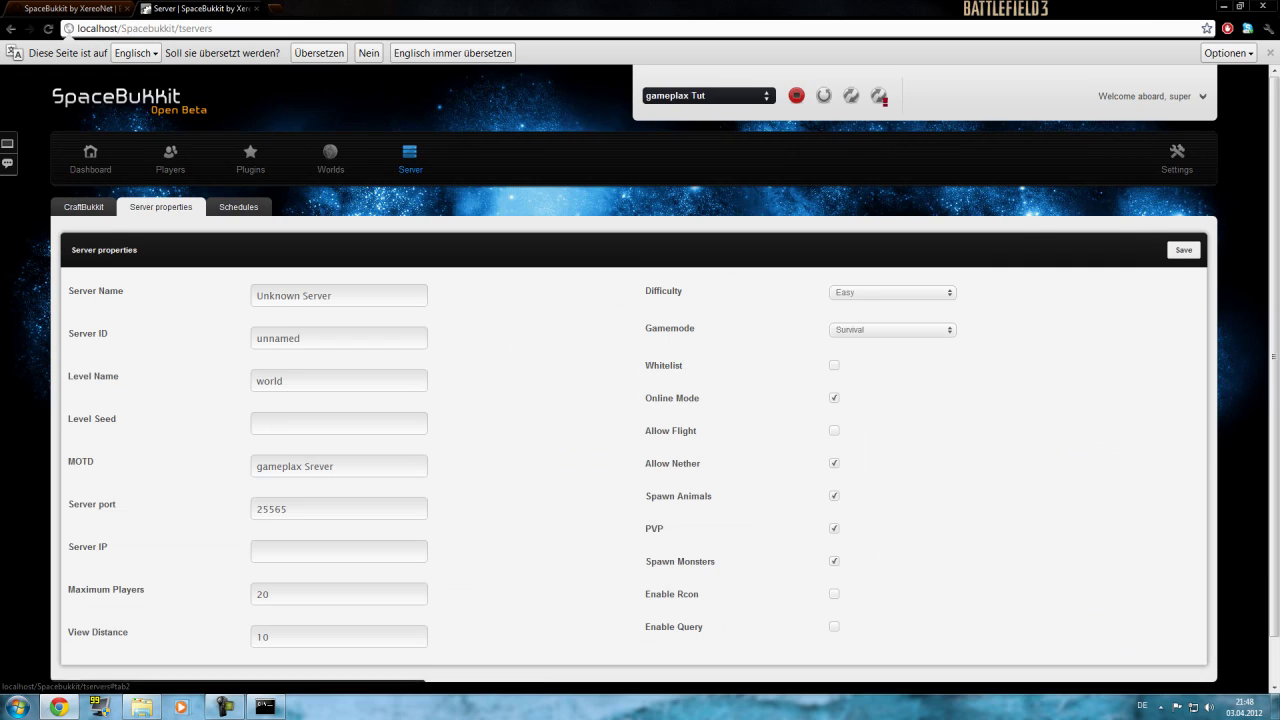
{"action": "scroll", "coordinate": [161, 207], "scroll_direction": "down", "scroll_amount": 1}
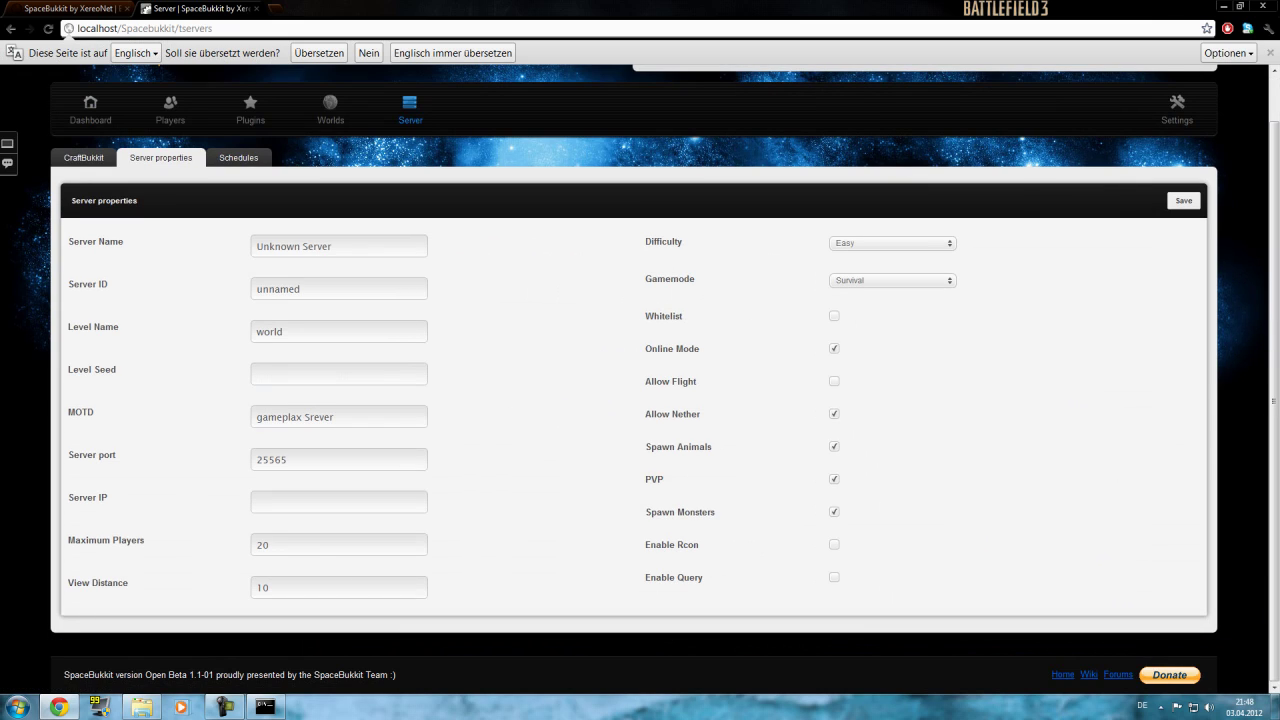
{"action": "double_click", "coordinate": [263, 545]}
{"action": "left_click", "coordinate": [268, 545]}
Check the empty Schedules list and its action options, then return to the Dashboard.
{"action": "left_click", "coordinate": [240, 158]}
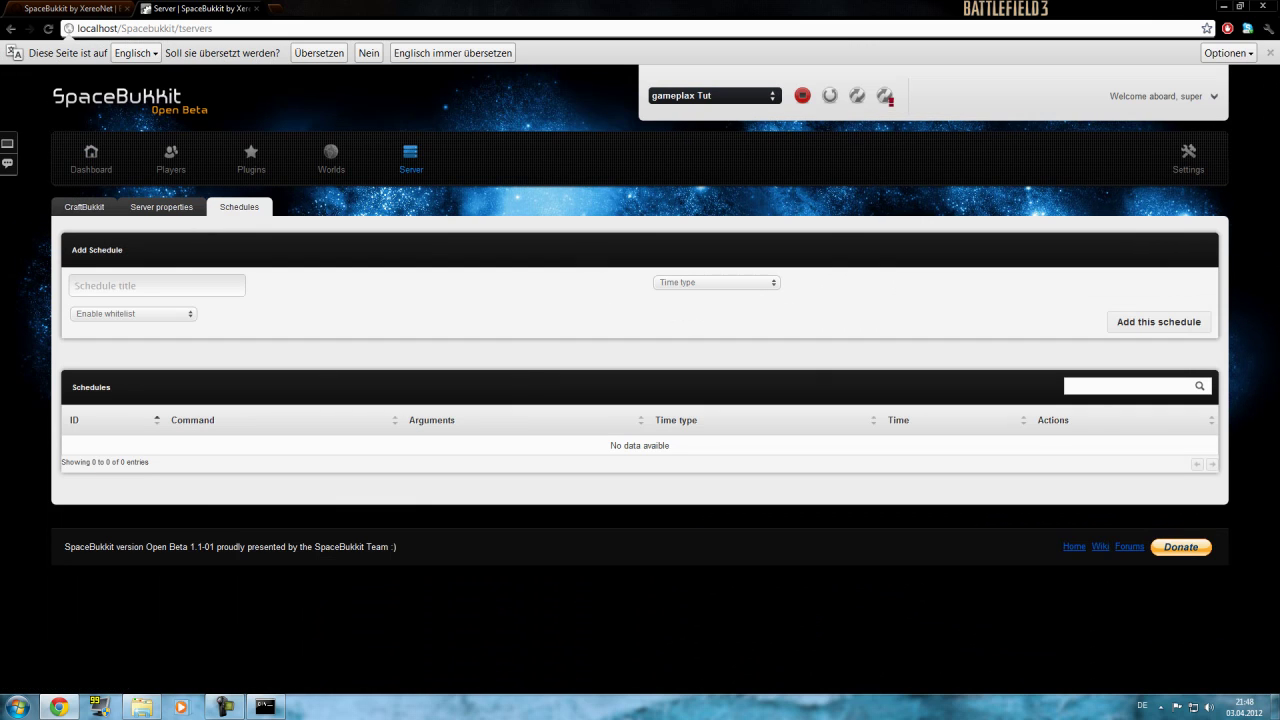
{"action": "left_click", "coordinate": [133, 313]}
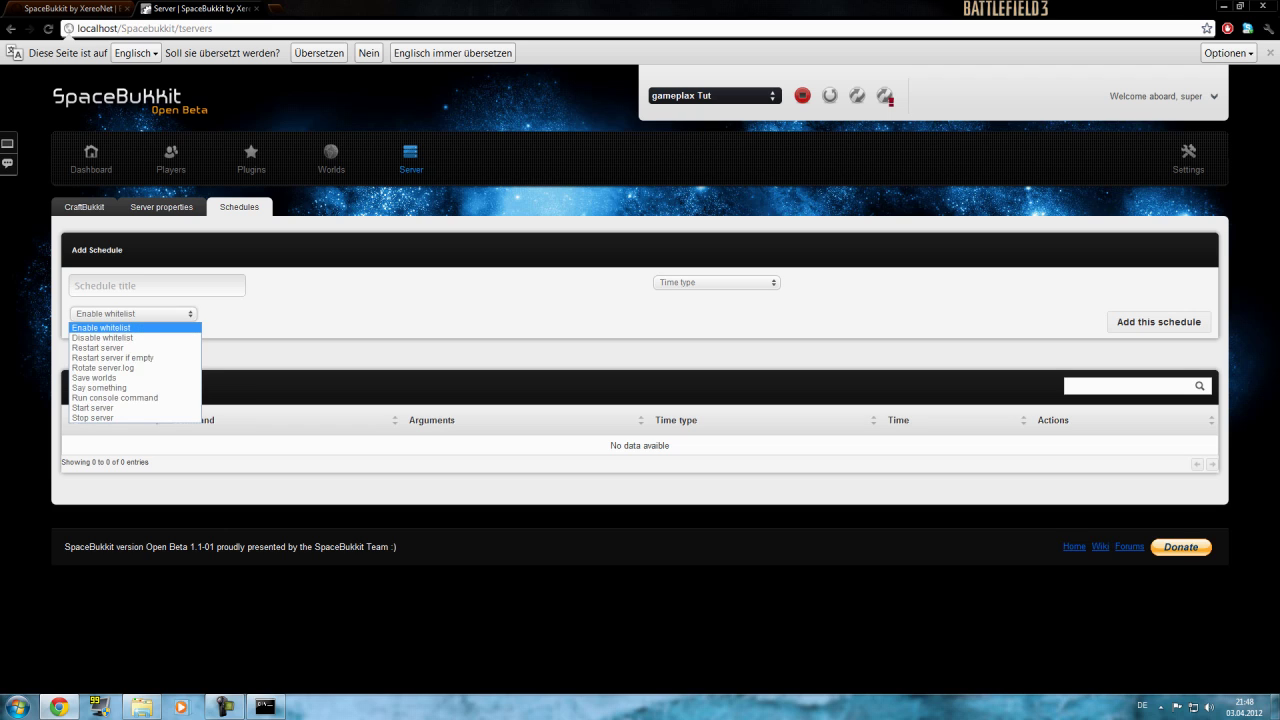
{"action": "key", "text": "Escape"}
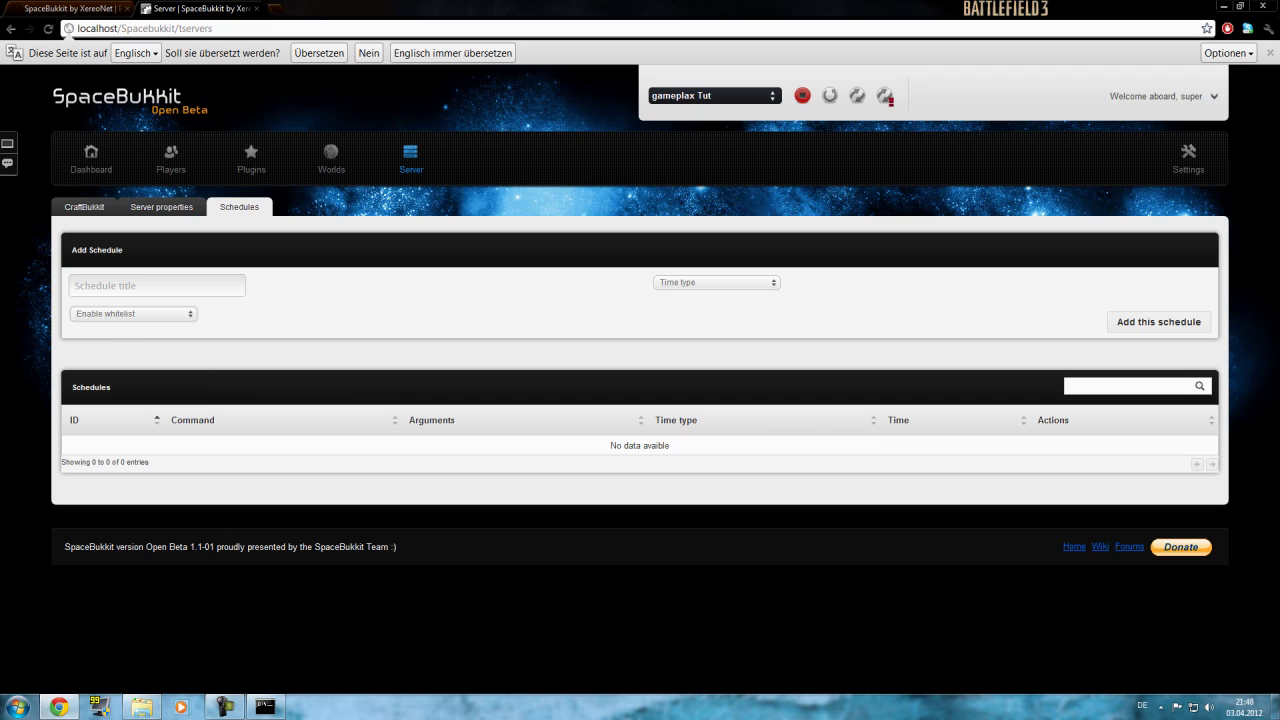
{"action": "left_click", "coordinate": [91, 158]}
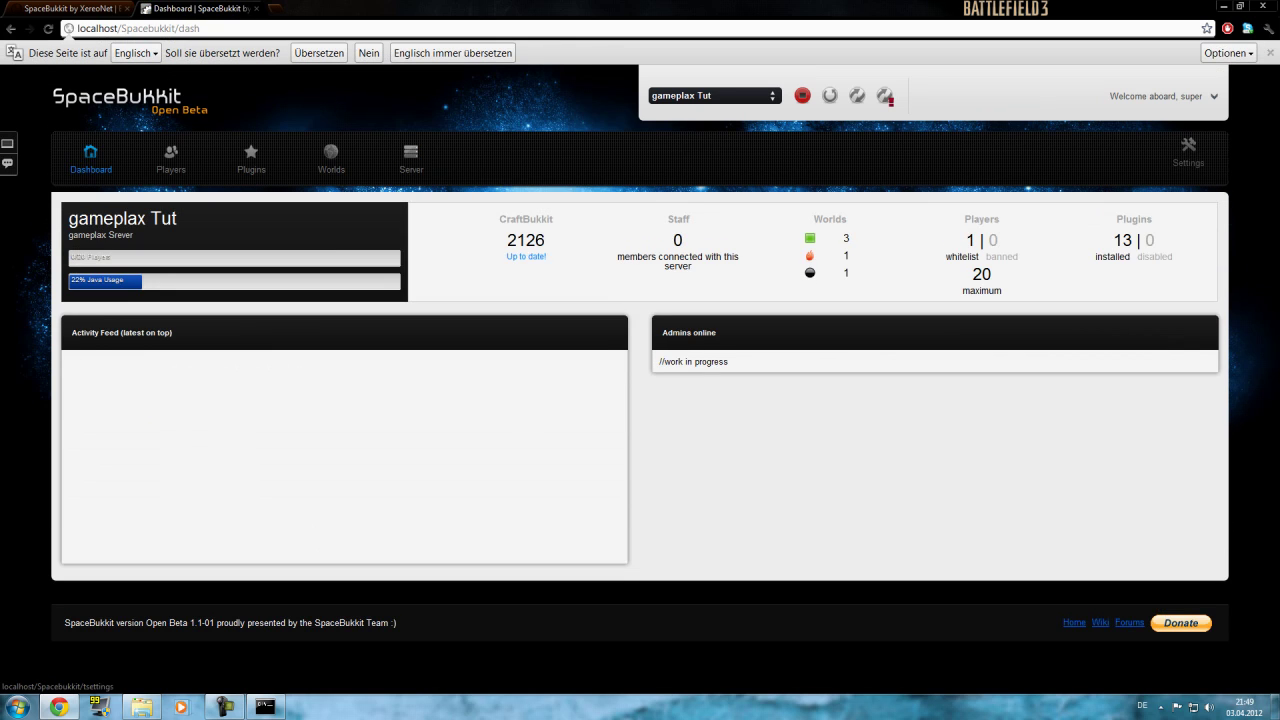
Edit the super user account and change its username to gameplax.
{"action": "left_click", "coordinate": [1188, 152]}
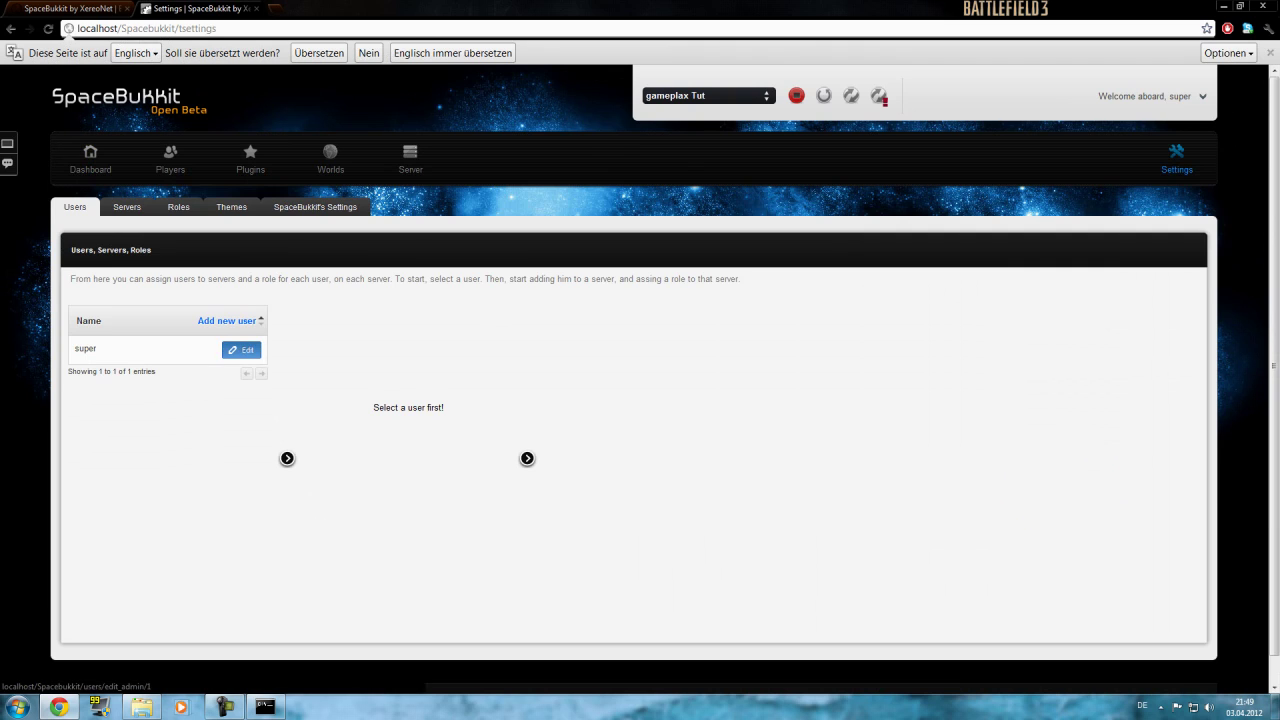
{"action": "left_click", "coordinate": [241, 349]}
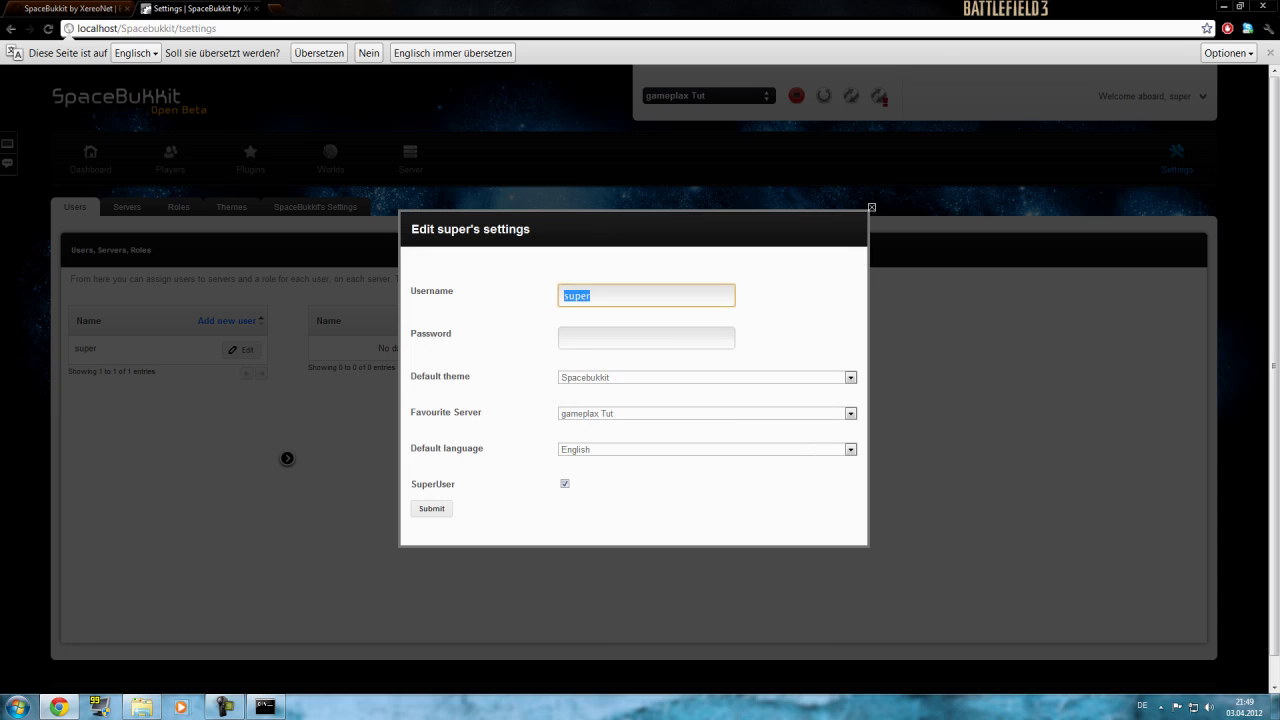
{"action": "type", "text": "gameplax"}
{"action": "key", "text": "Tab"}
{"action": "key", "text": "Tab"}
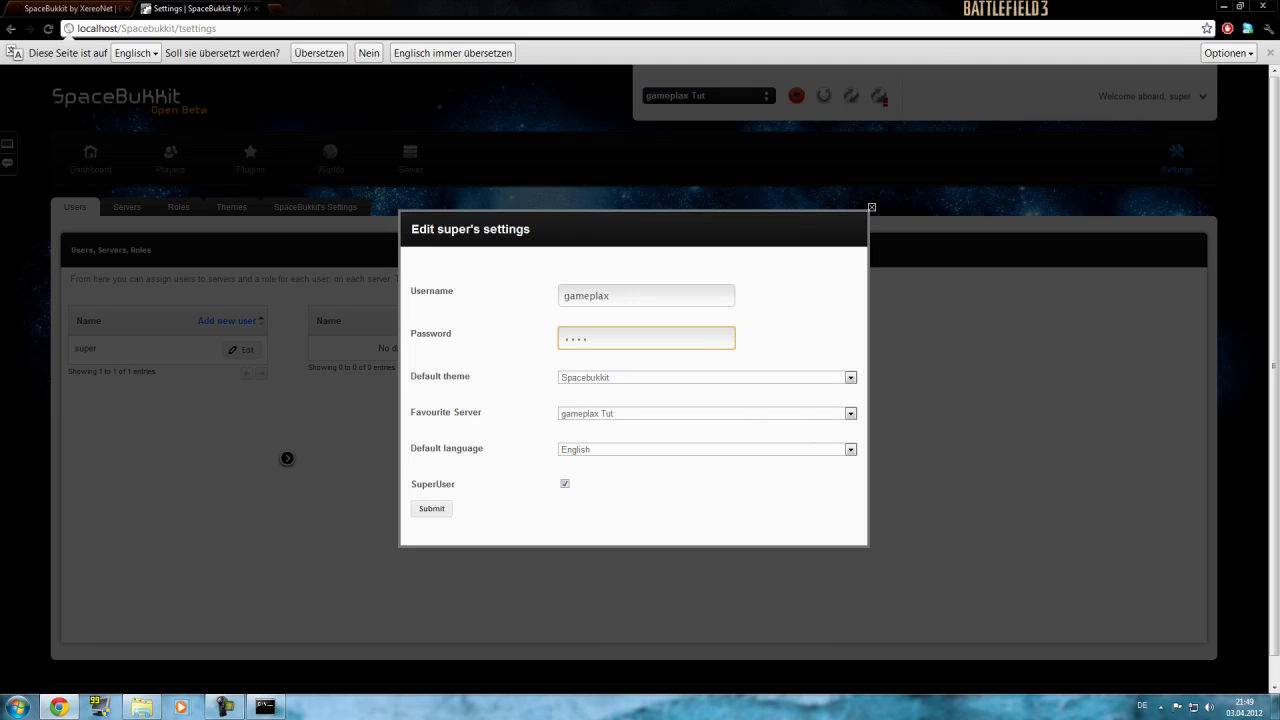
Keep Spacebukkit as the default theme, set the language to German, and save the account.
{"action": "key", "text": "Tab"}
{"action": "key", "text": "alt+Down"}
{"action": "key", "text": "Up"}
{"action": "key", "text": "Up"}
{"action": "key", "text": "Down"}
{"action": "key", "text": "Down"}
{"action": "key", "text": "Return"}
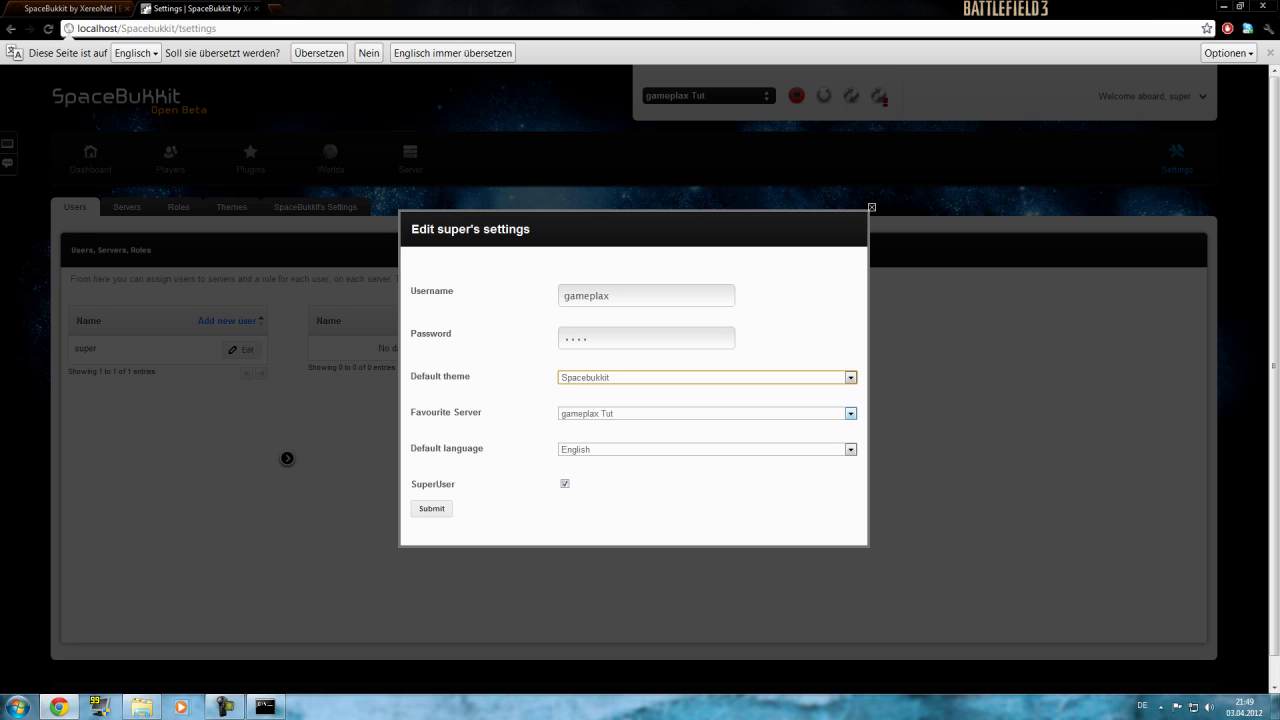
{"action": "key", "text": "Tab"}
{"action": "key", "text": "Tab"}
{"action": "key", "text": "alt+Down"}
{"action": "key", "text": "Down"}
{"action": "key", "text": "Down"}
{"action": "key", "text": "Return"}
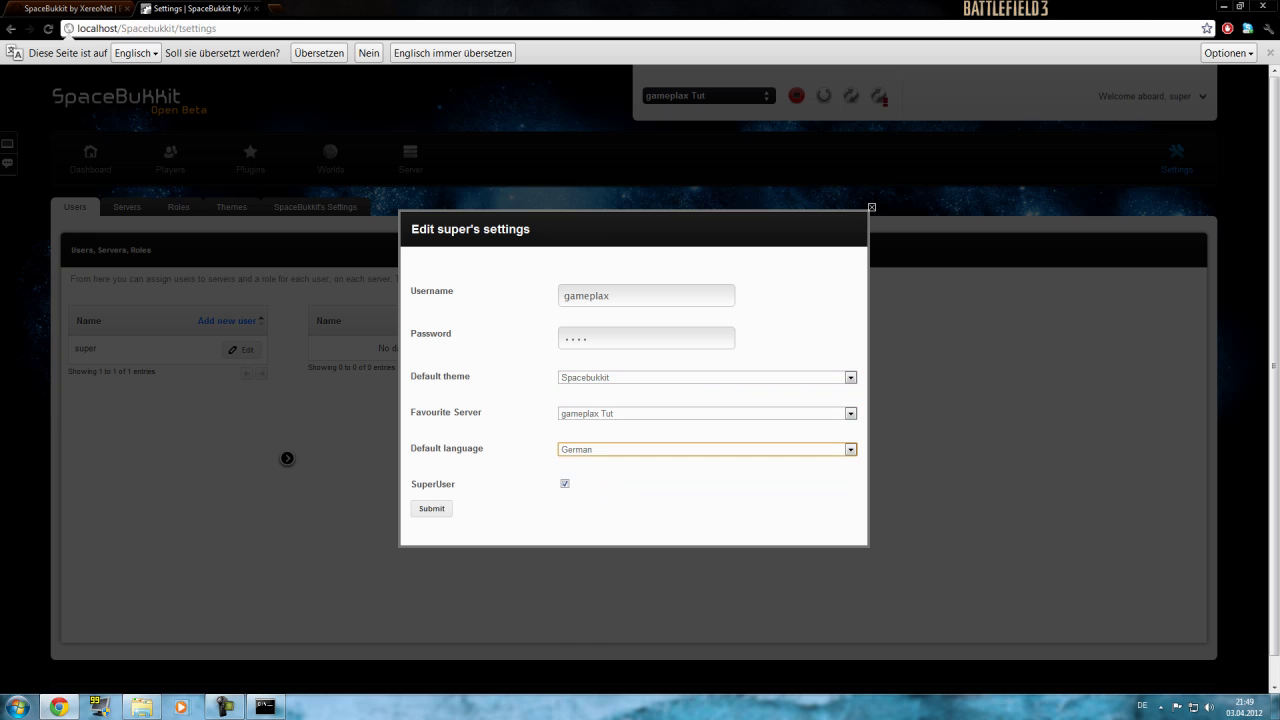
{"action": "key", "text": "Tab"}
{"action": "key", "text": "Tab"}
{"action": "key", "text": "Return"}
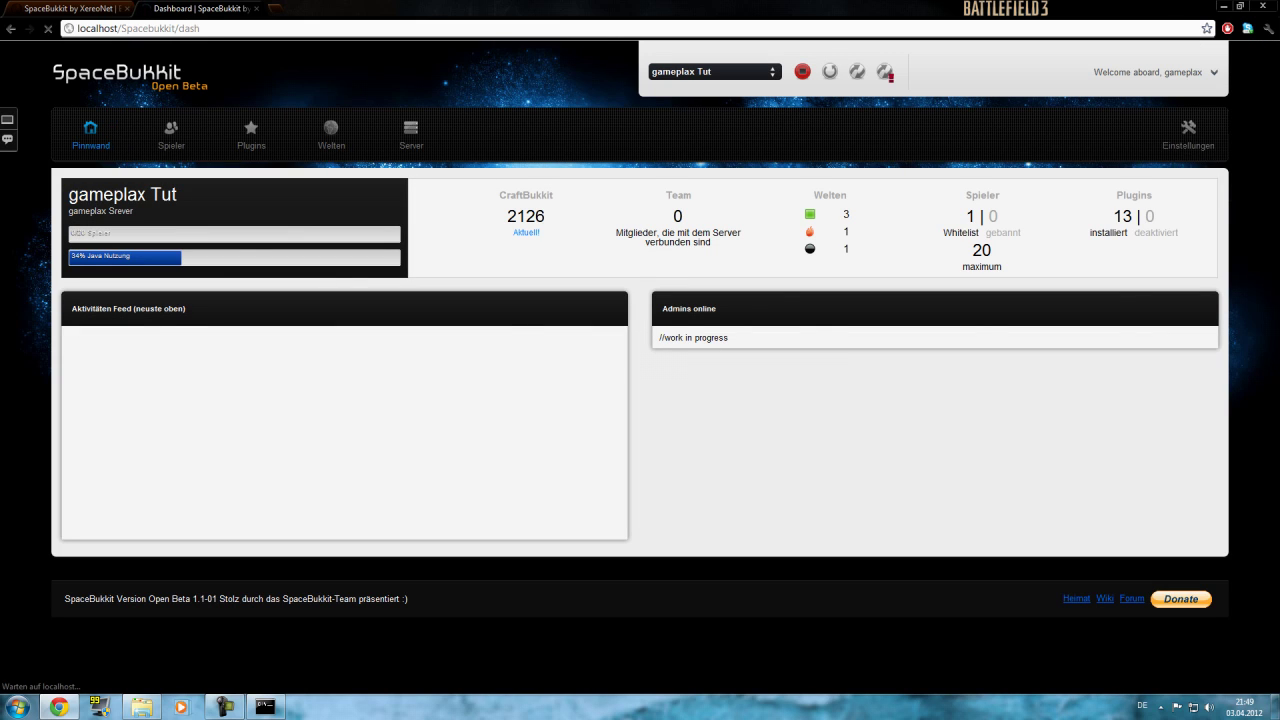
Start adding a new user and fill in the username from the suggestions.
{"action": "left_click", "coordinate": [1188, 135]}
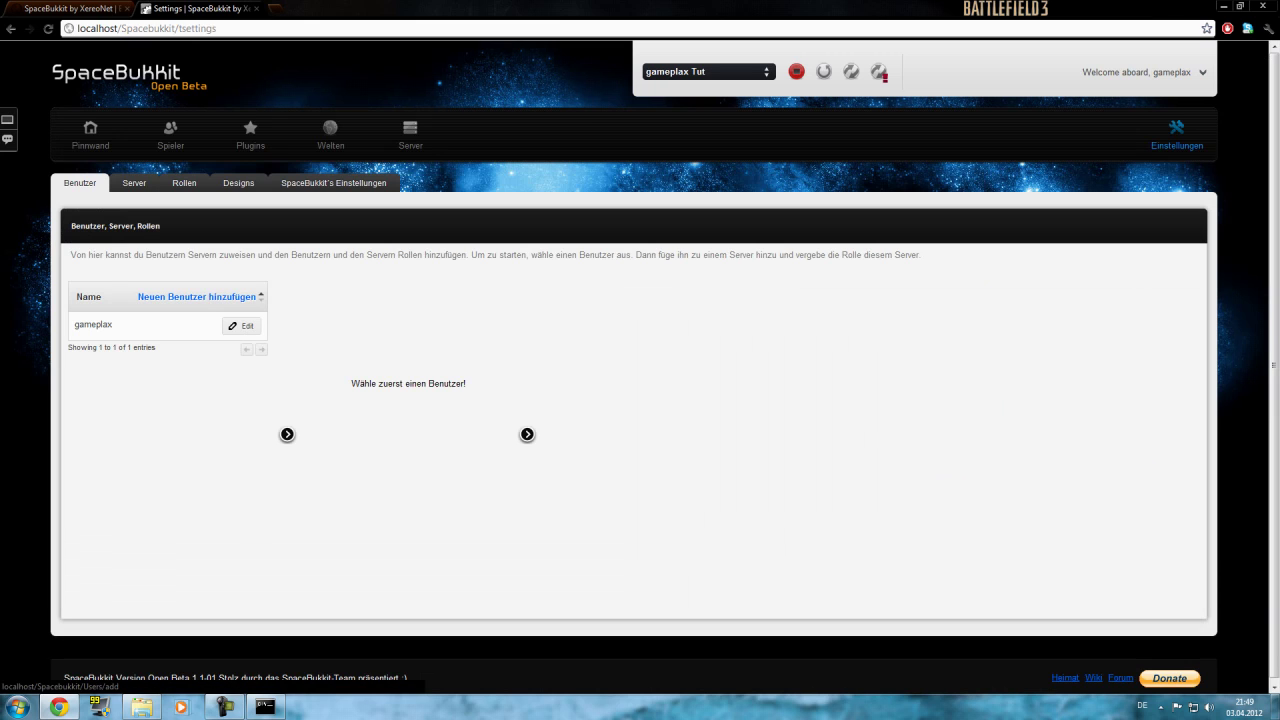
{"action": "left_click", "coordinate": [196, 296]}
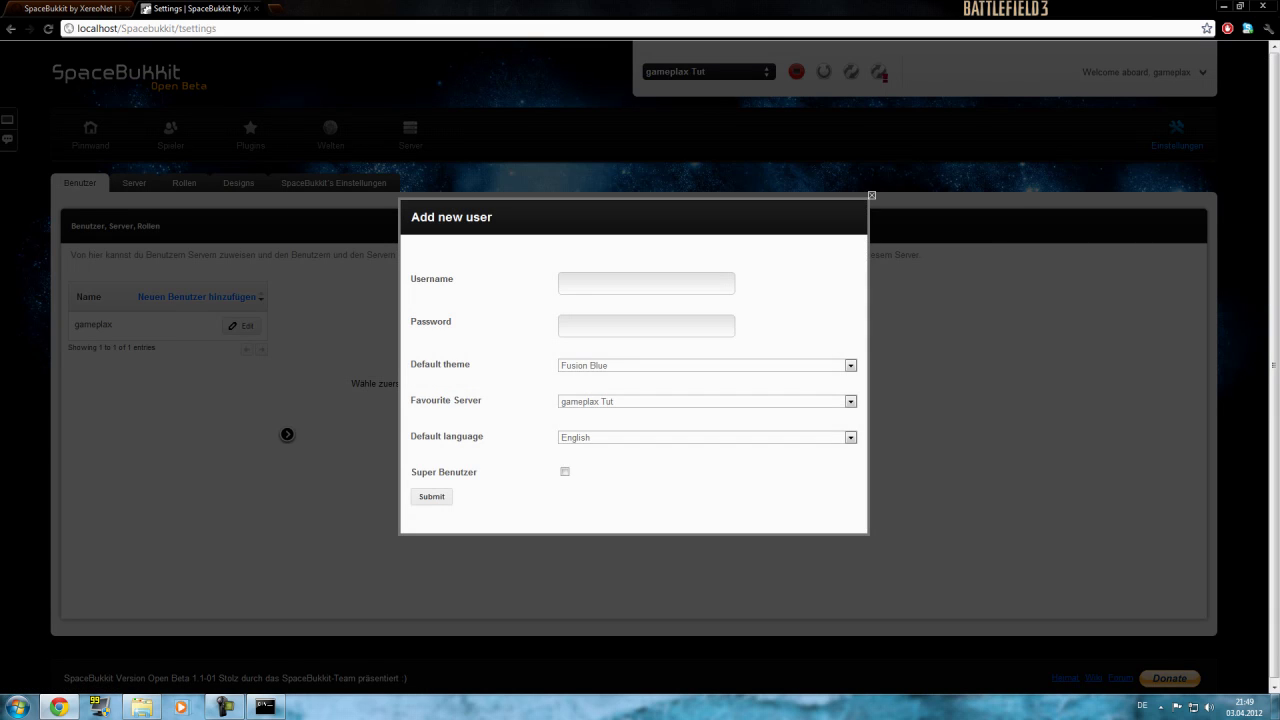
{"action": "type", "text": "Fu"}
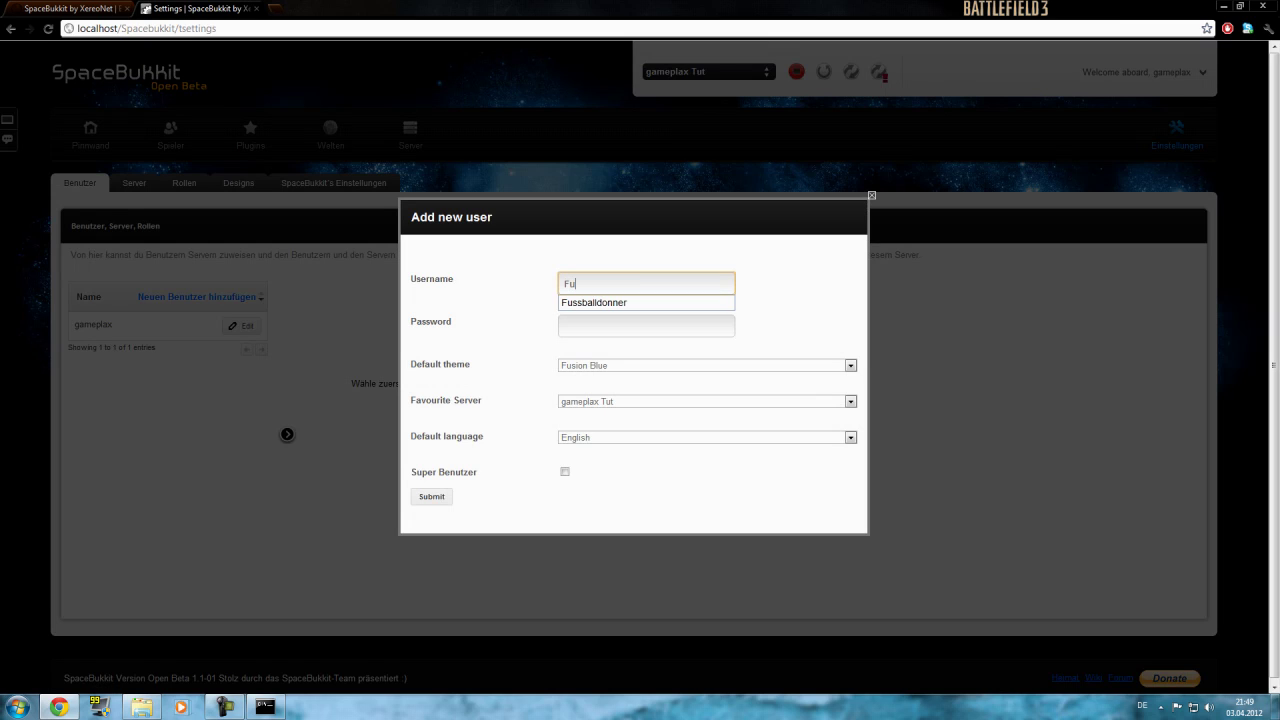
{"action": "key", "text": "Down"}
{"action": "key", "text": "Tab"}
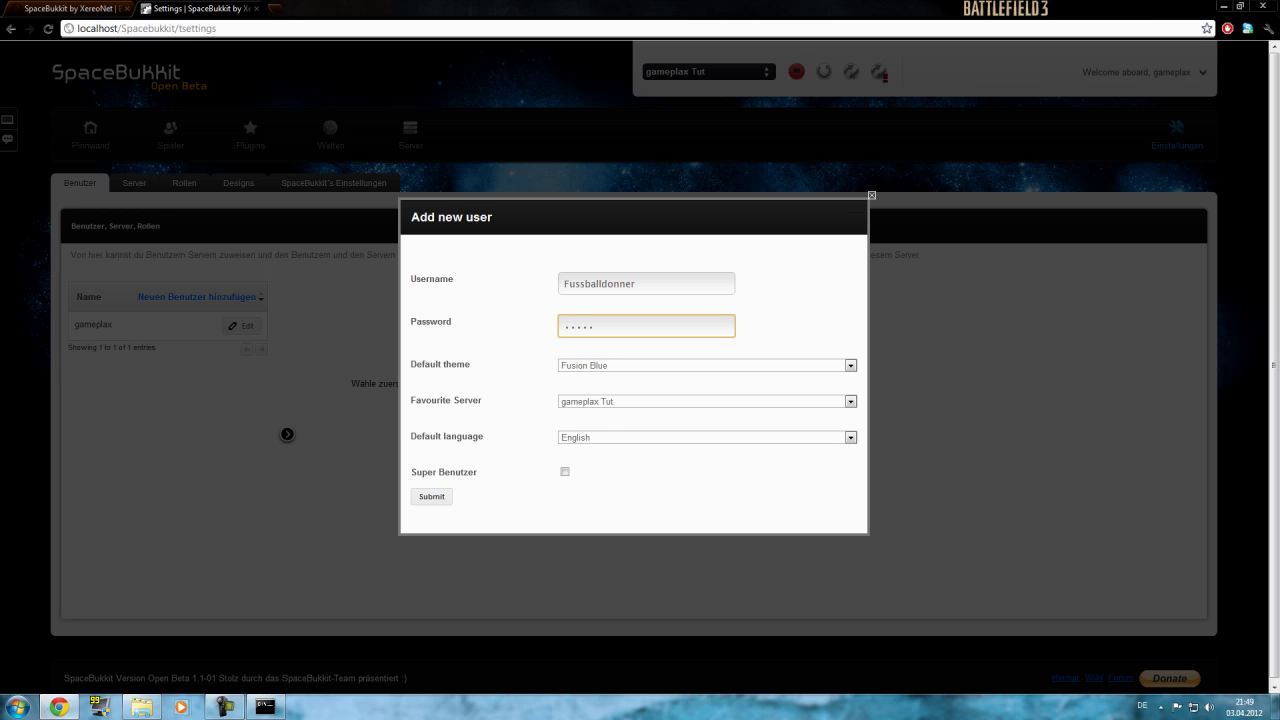
Give the new user the Spacebukkit theme, German language and super-user rights, create it, then view the server list.
{"action": "left_click", "coordinate": [851, 365]}
{"action": "left_click", "coordinate": [848, 408]}
{"action": "left_click", "coordinate": [851, 437]}
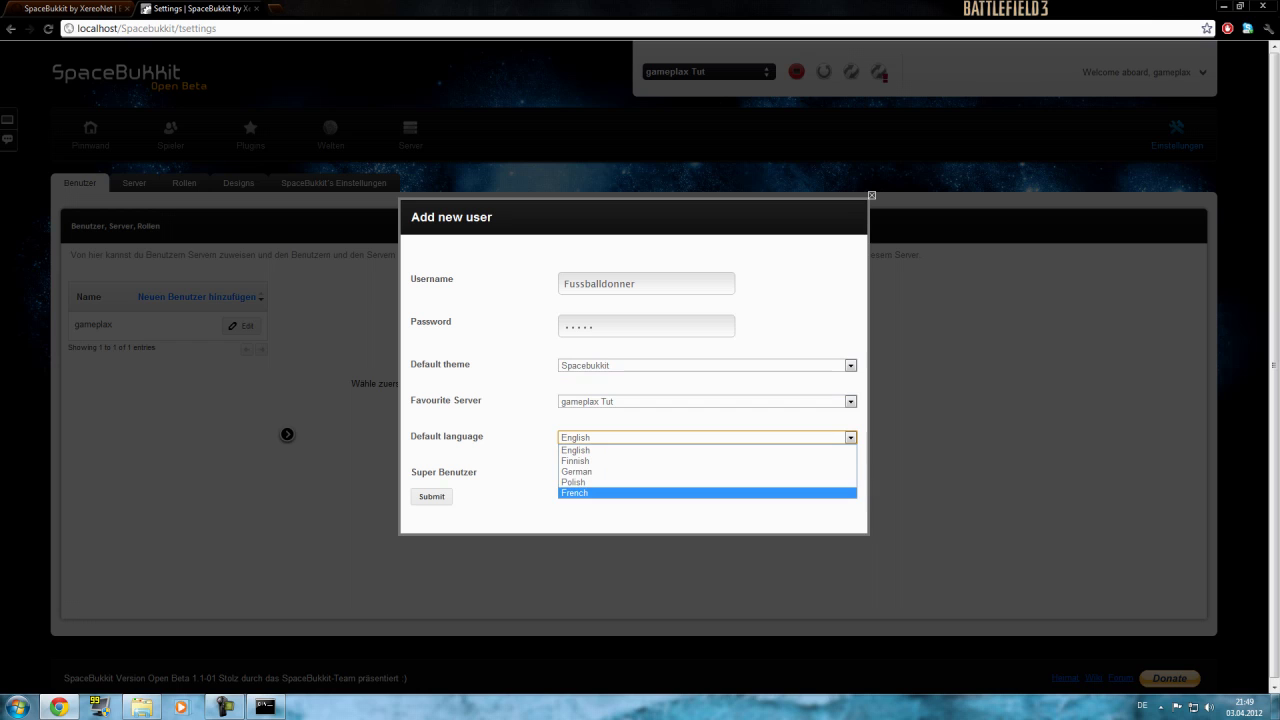
{"action": "left_click", "coordinate": [575, 471]}
{"action": "left_click", "coordinate": [565, 471]}
{"action": "left_click", "coordinate": [432, 496]}
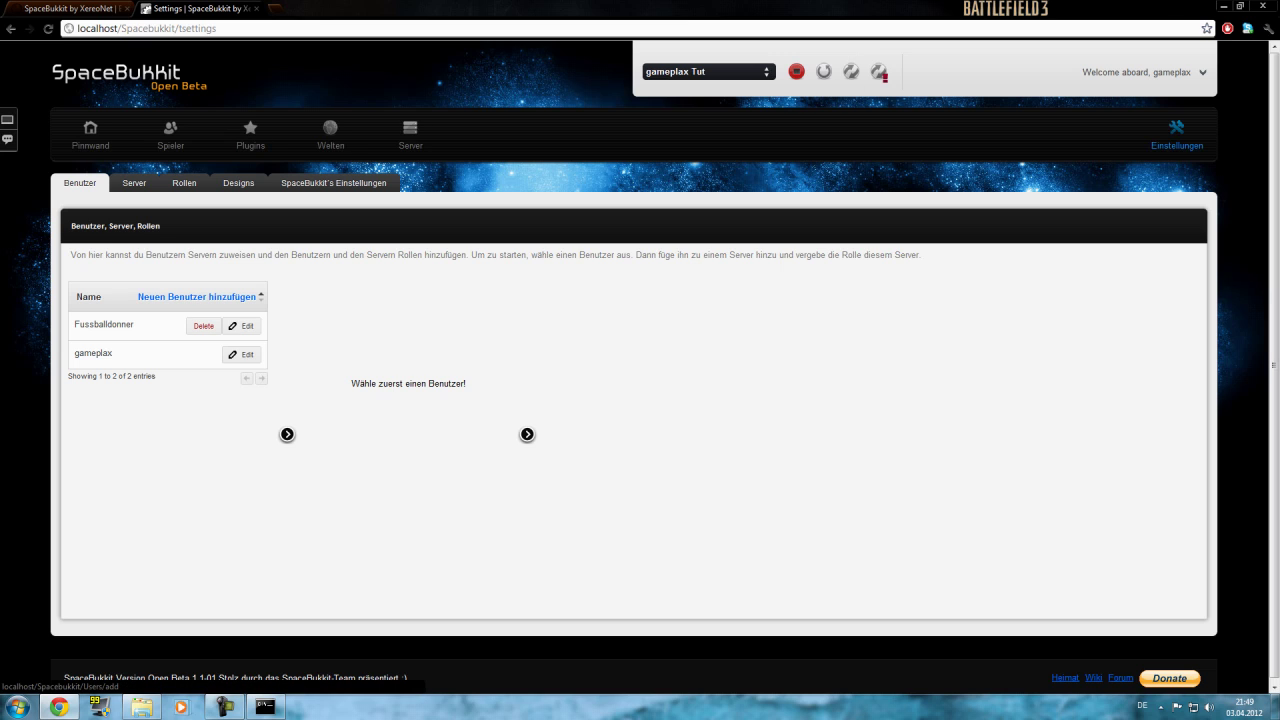
{"action": "left_click", "coordinate": [134, 183]}
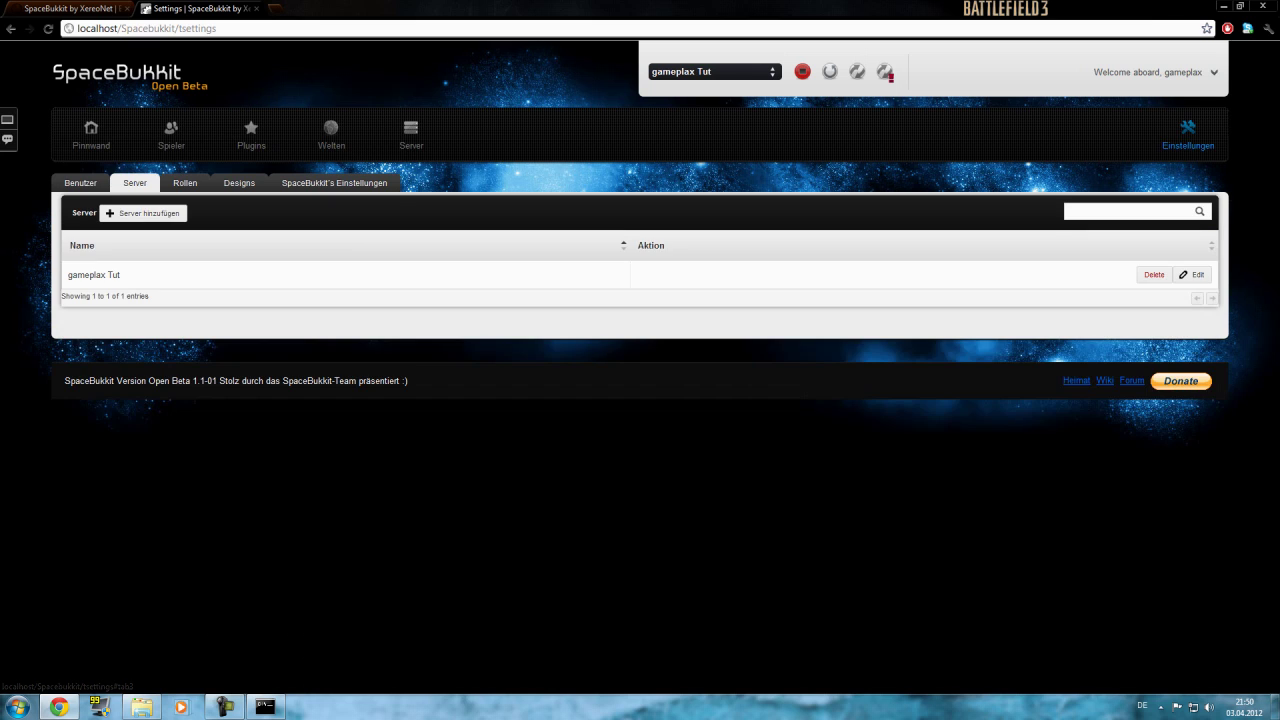
Look through the Rollen, Designs and Einstellungen tabs, return to Pinnwand, and stop the server.
{"action": "left_click", "coordinate": [185, 183]}
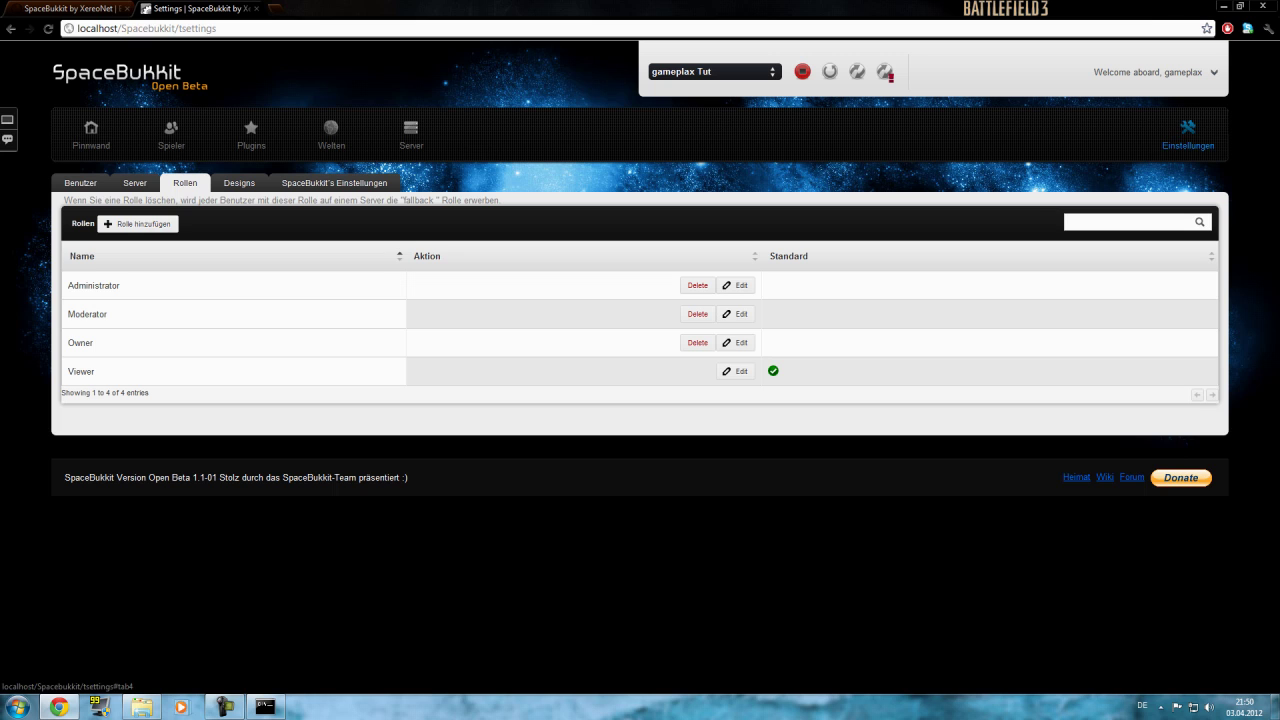
{"action": "left_click", "coordinate": [239, 183]}
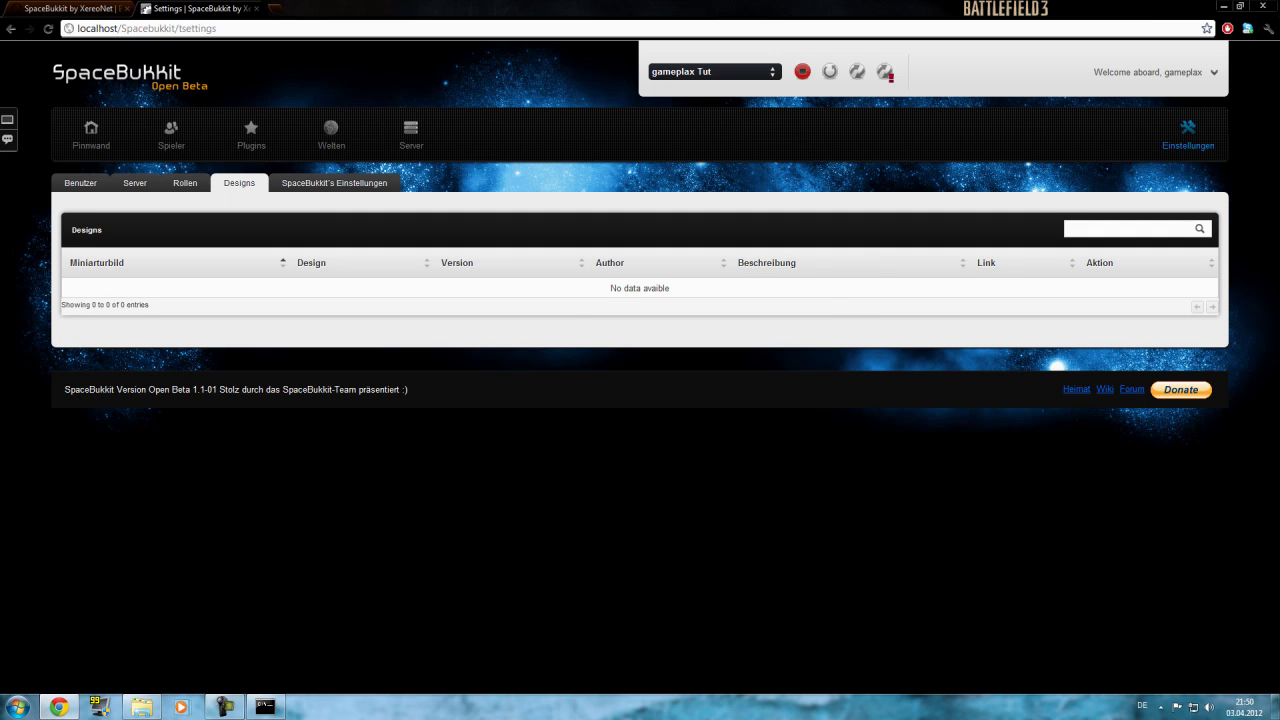
{"action": "left_click", "coordinate": [334, 183]}
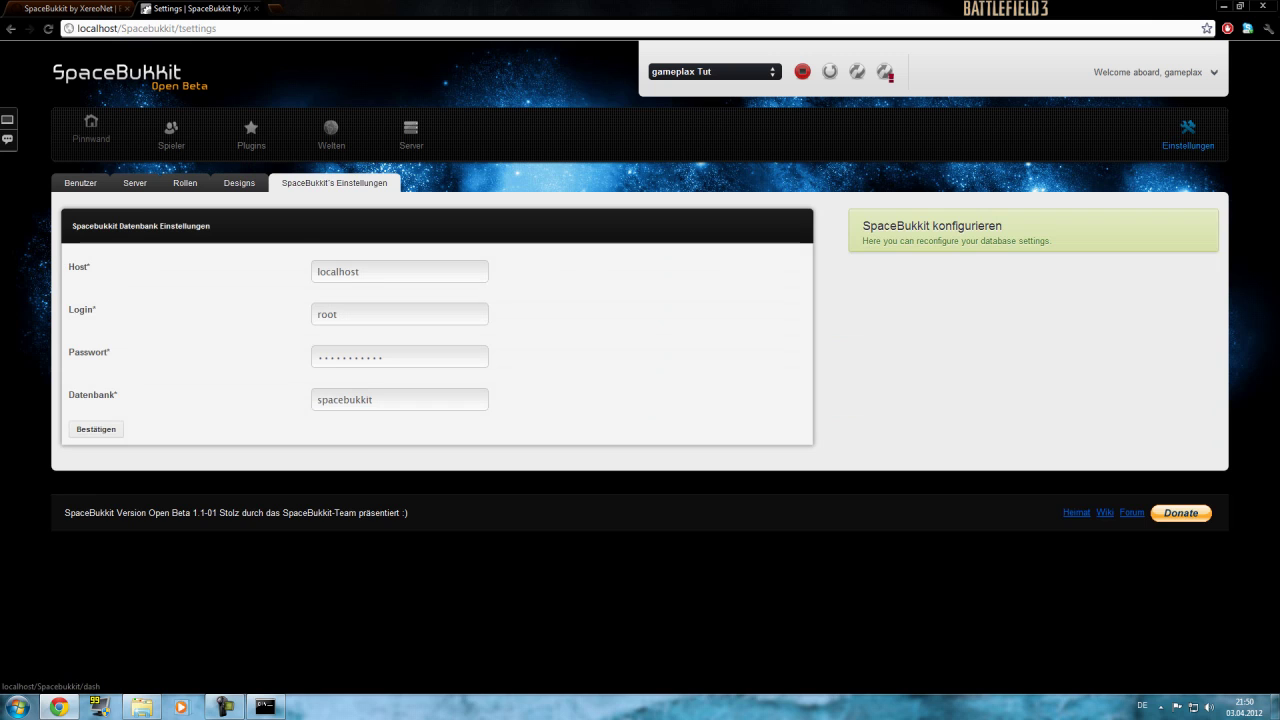
{"action": "left_click", "coordinate": [91, 128]}
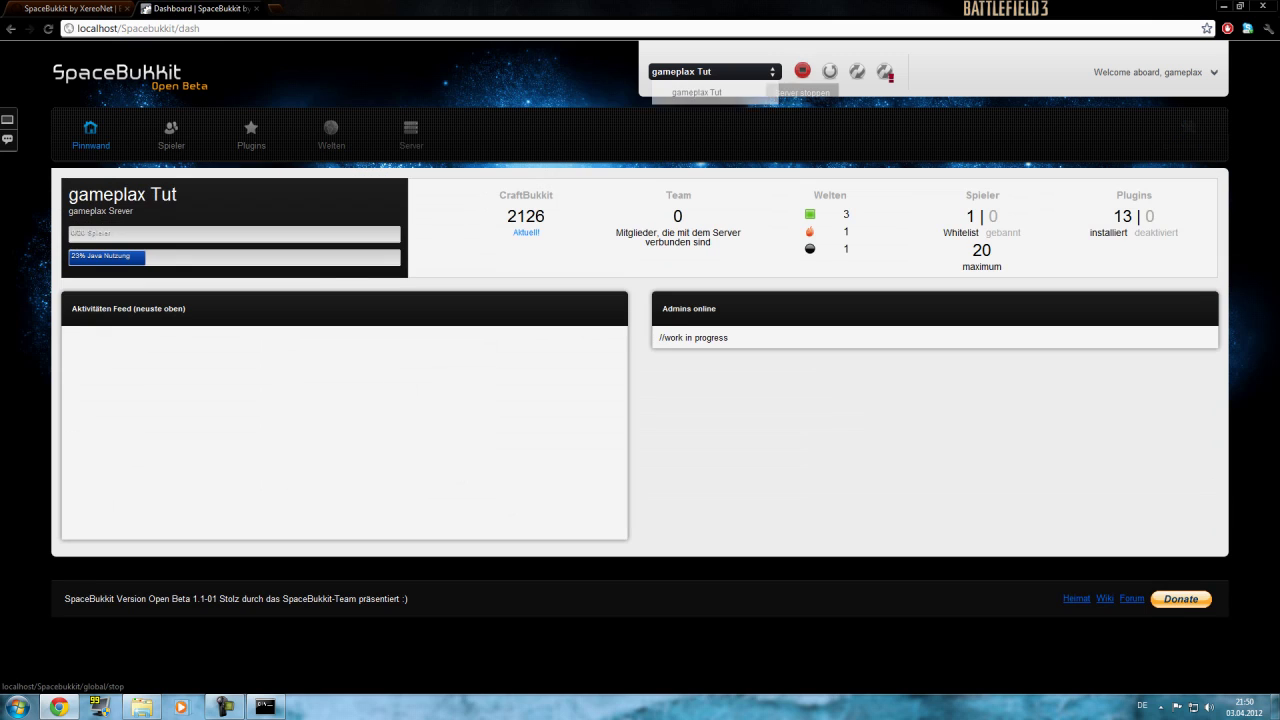
{"action": "left_click", "coordinate": [802, 70]}
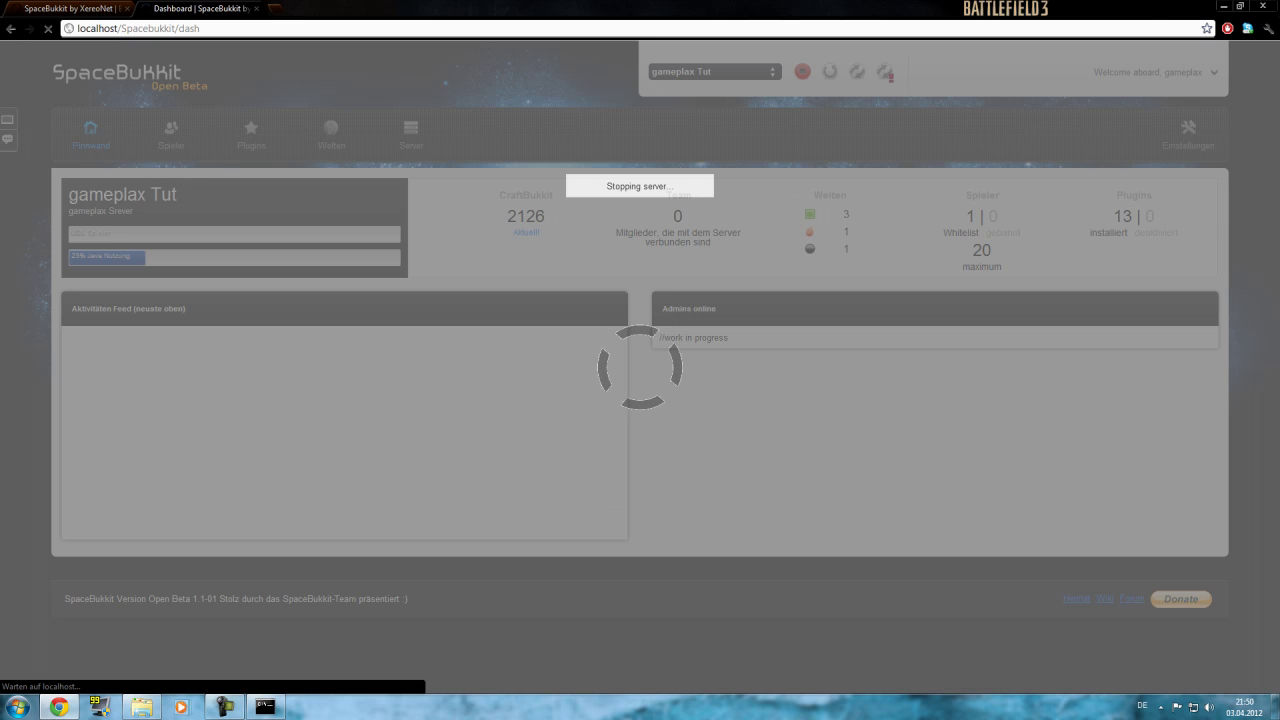
Watch the shutdown in the console, start the server again, reload it, and return to the panel.
{"action": "left_click", "coordinate": [265, 706]}
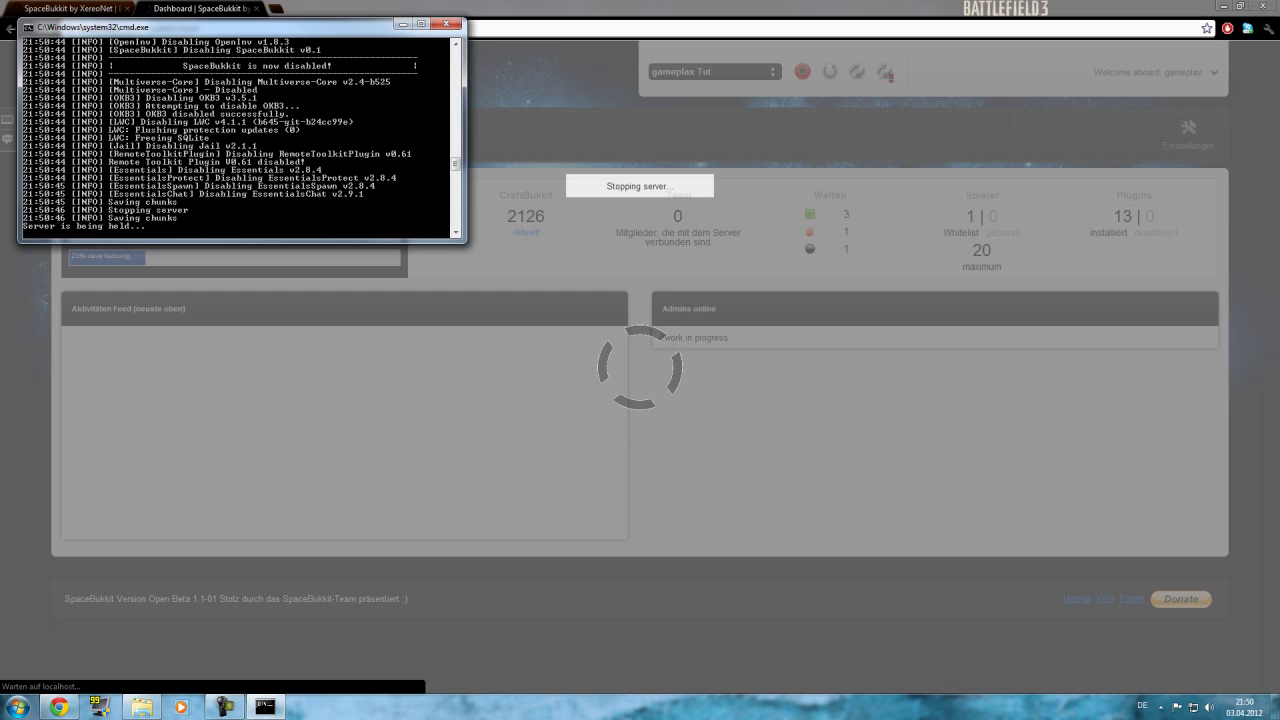
{"action": "scroll", "coordinate": [240, 138], "scroll_direction": "up", "scroll_amount": 7}
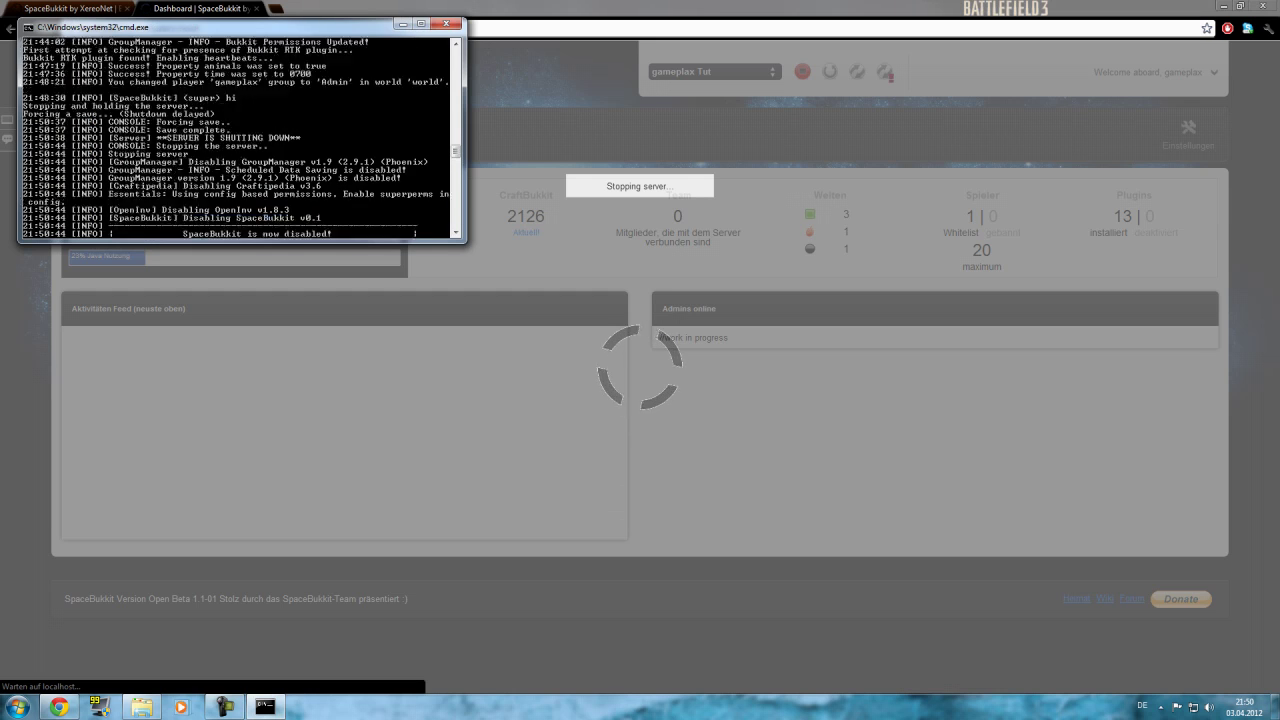
{"action": "scroll", "coordinate": [242, 138], "scroll_direction": "up", "scroll_amount": 3}
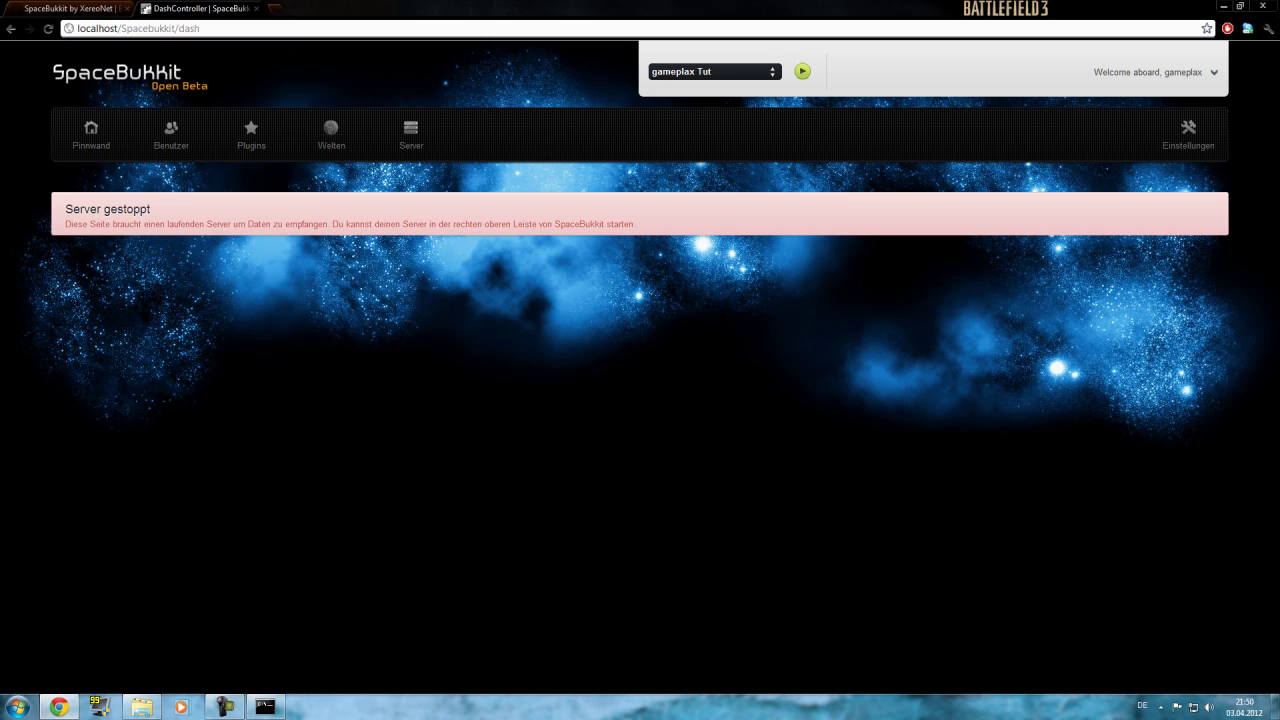
{"action": "left_click", "coordinate": [802, 71]}
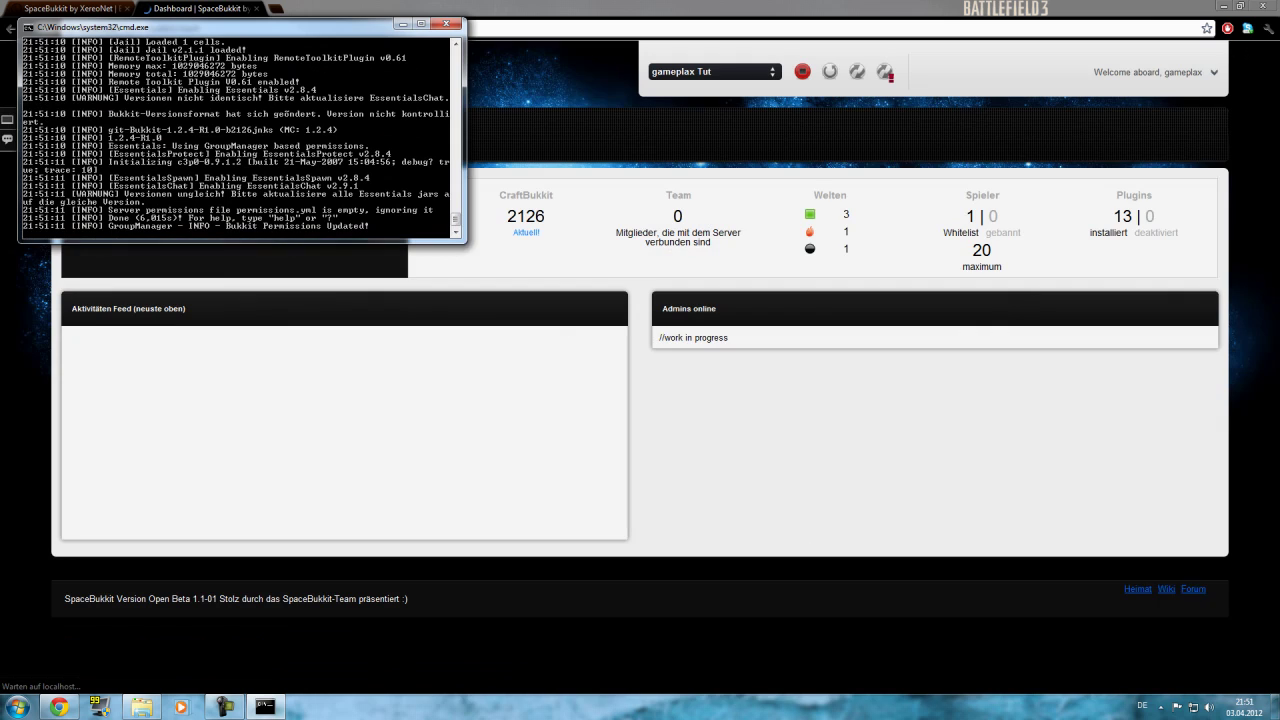
{"action": "left_click", "coordinate": [829, 71]}
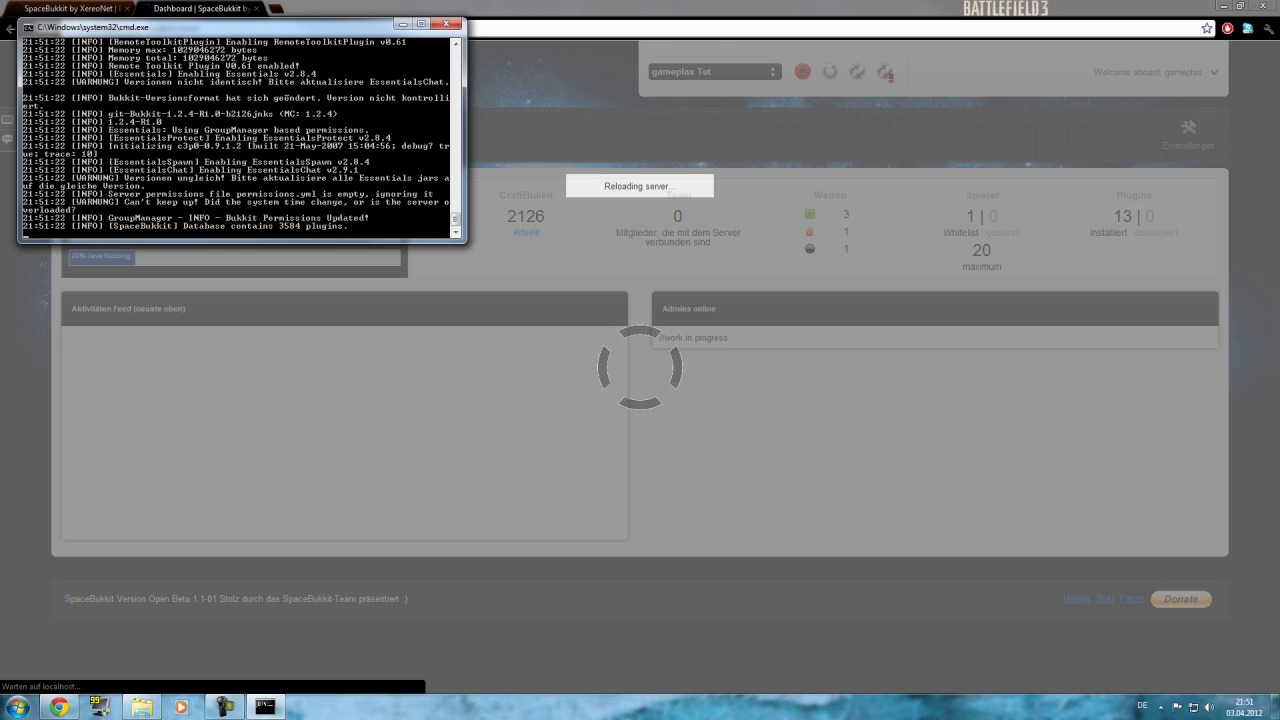
{"action": "key", "text": "alt+Tab"}
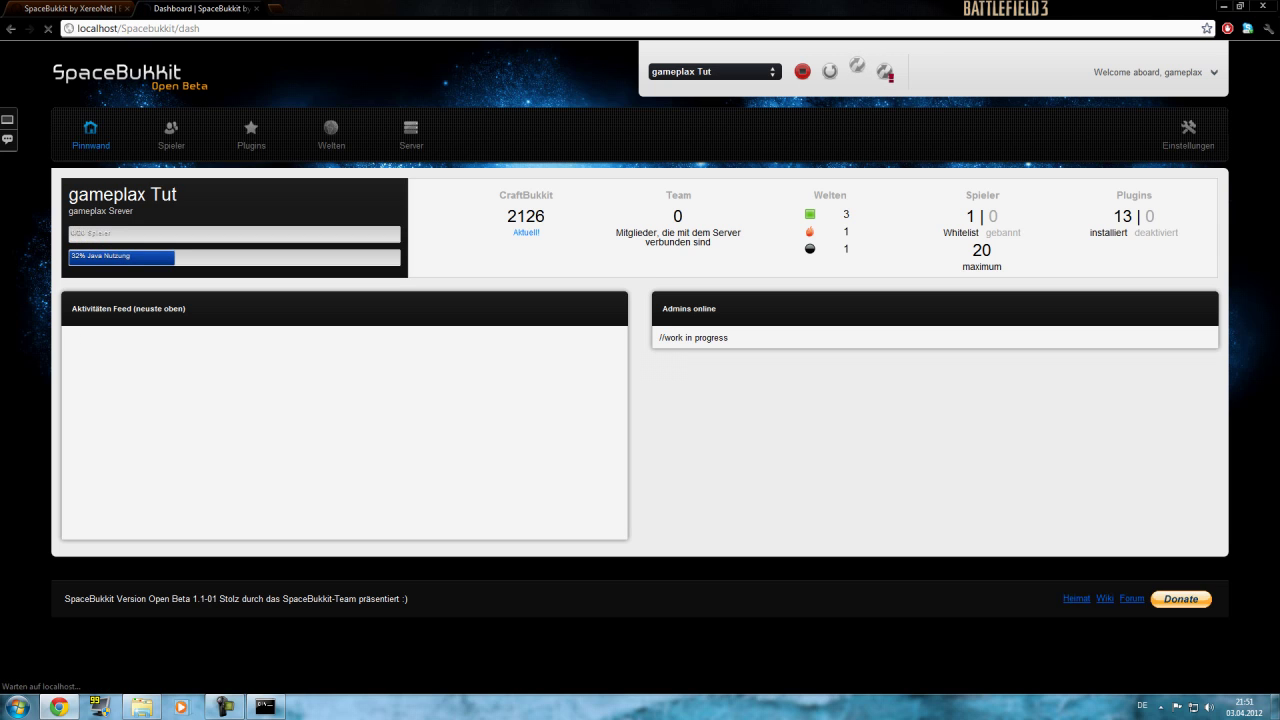
Force-restart the Minecraft server and follow its restart log in the cmd console.
{"action": "left_click", "coordinate": [857, 70]}
{"action": "key", "text": "alt+Tab"}
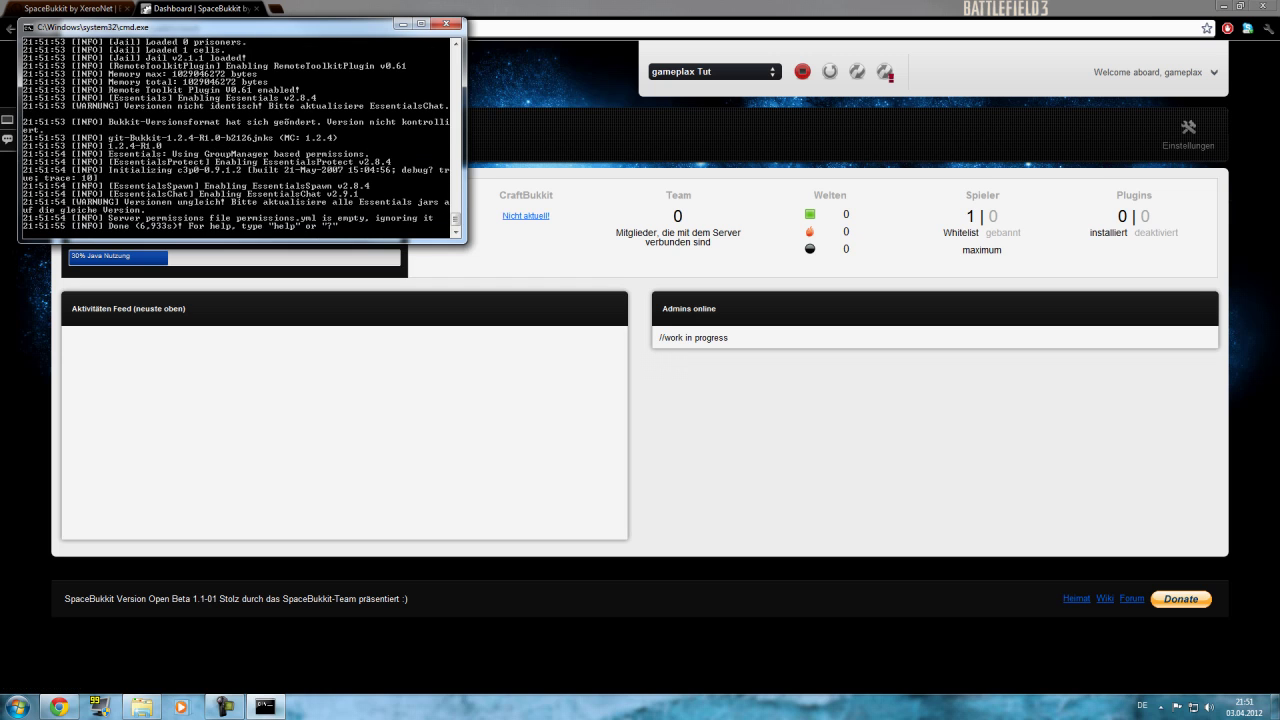
{"action": "key", "text": "alt+Tab"}
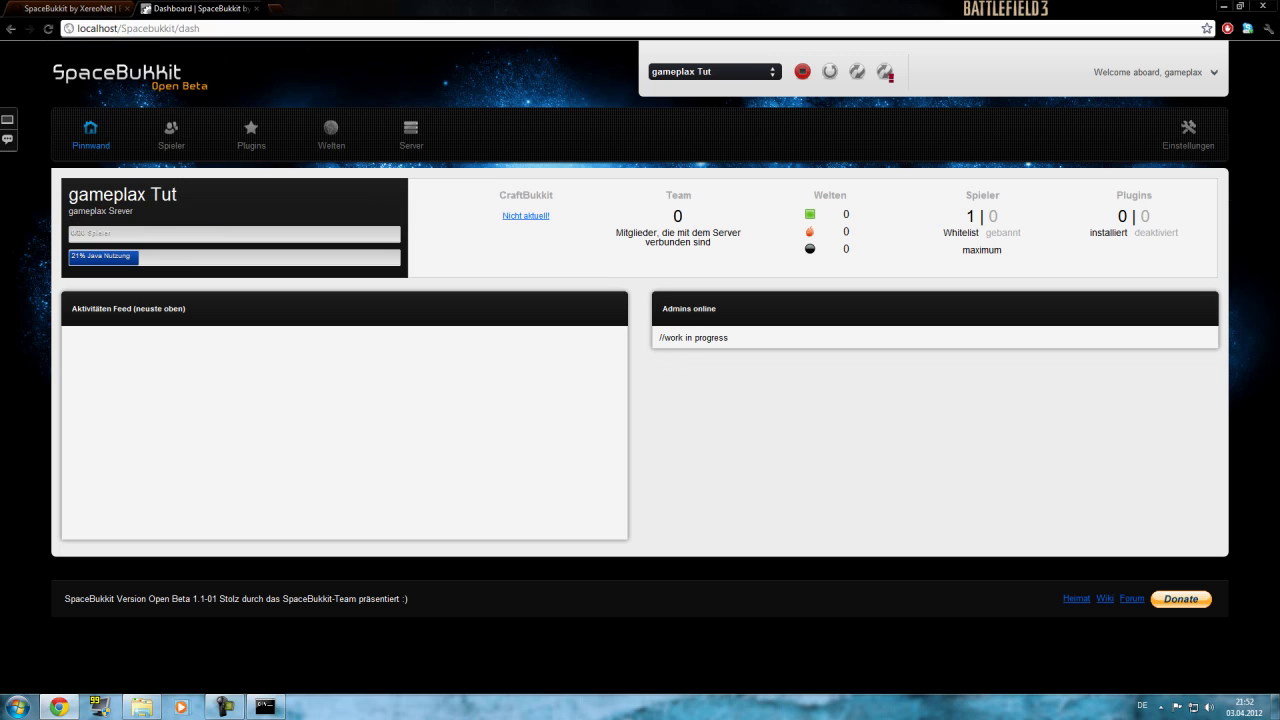
Open the admin's Account Einstellungen from the welcome menu and close it without changes.
{"action": "left_click", "coordinate": [1150, 72]}
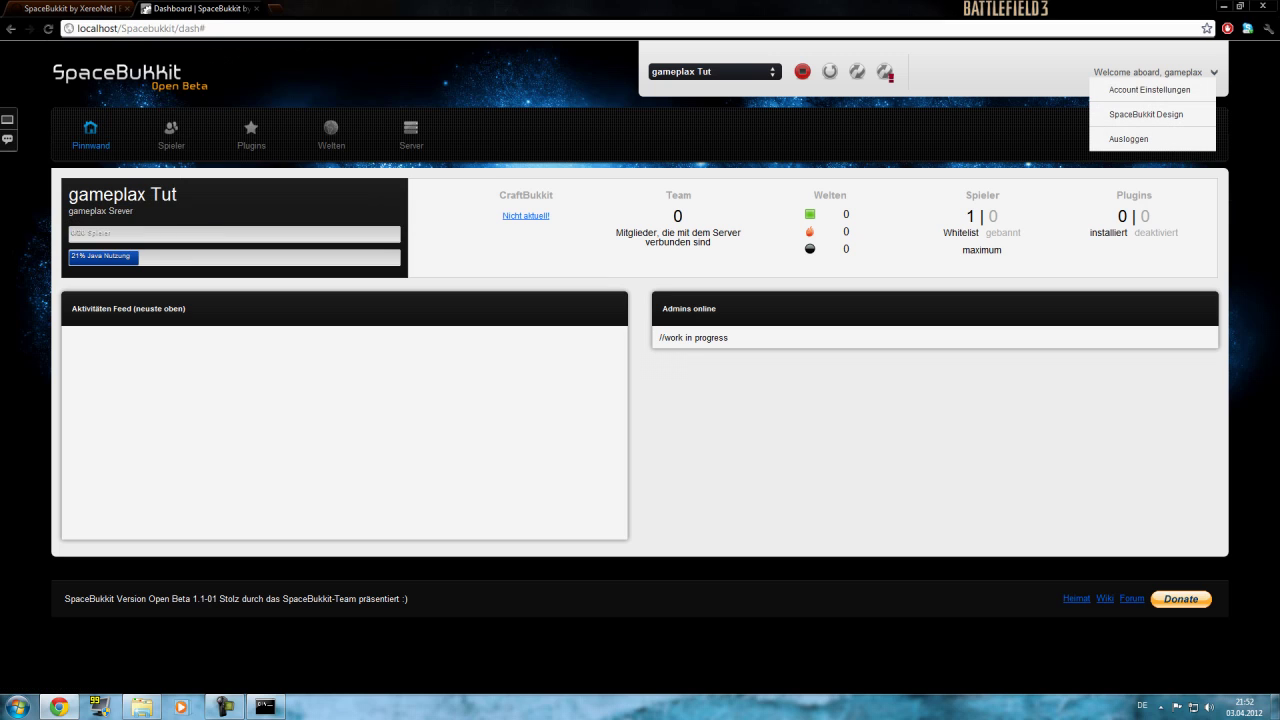
{"action": "left_click", "coordinate": [1149, 90]}
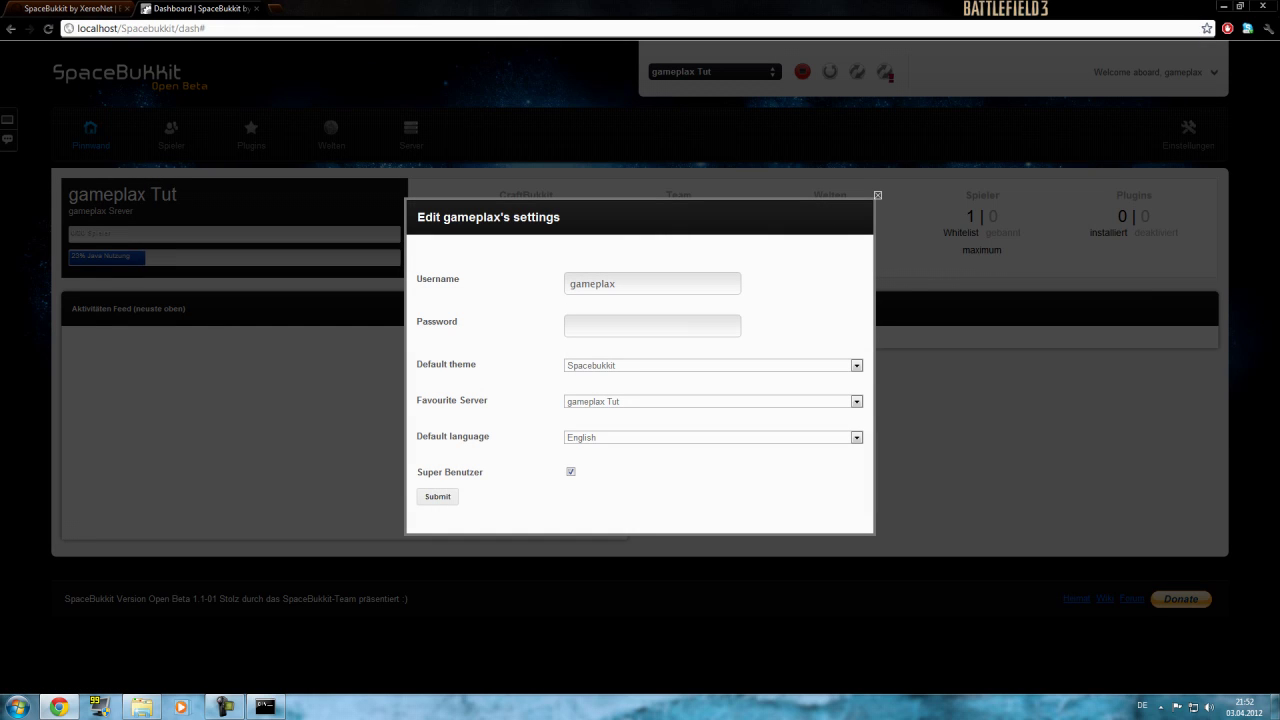
{"action": "left_click", "coordinate": [877, 195]}
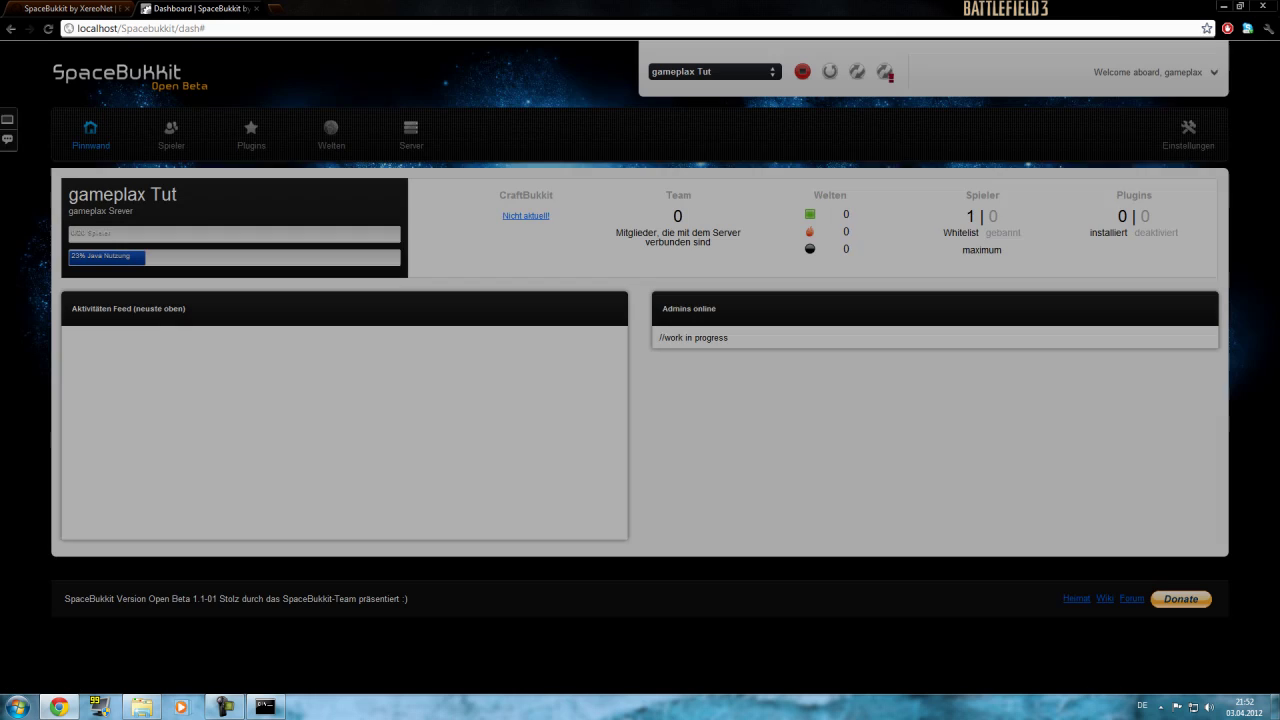